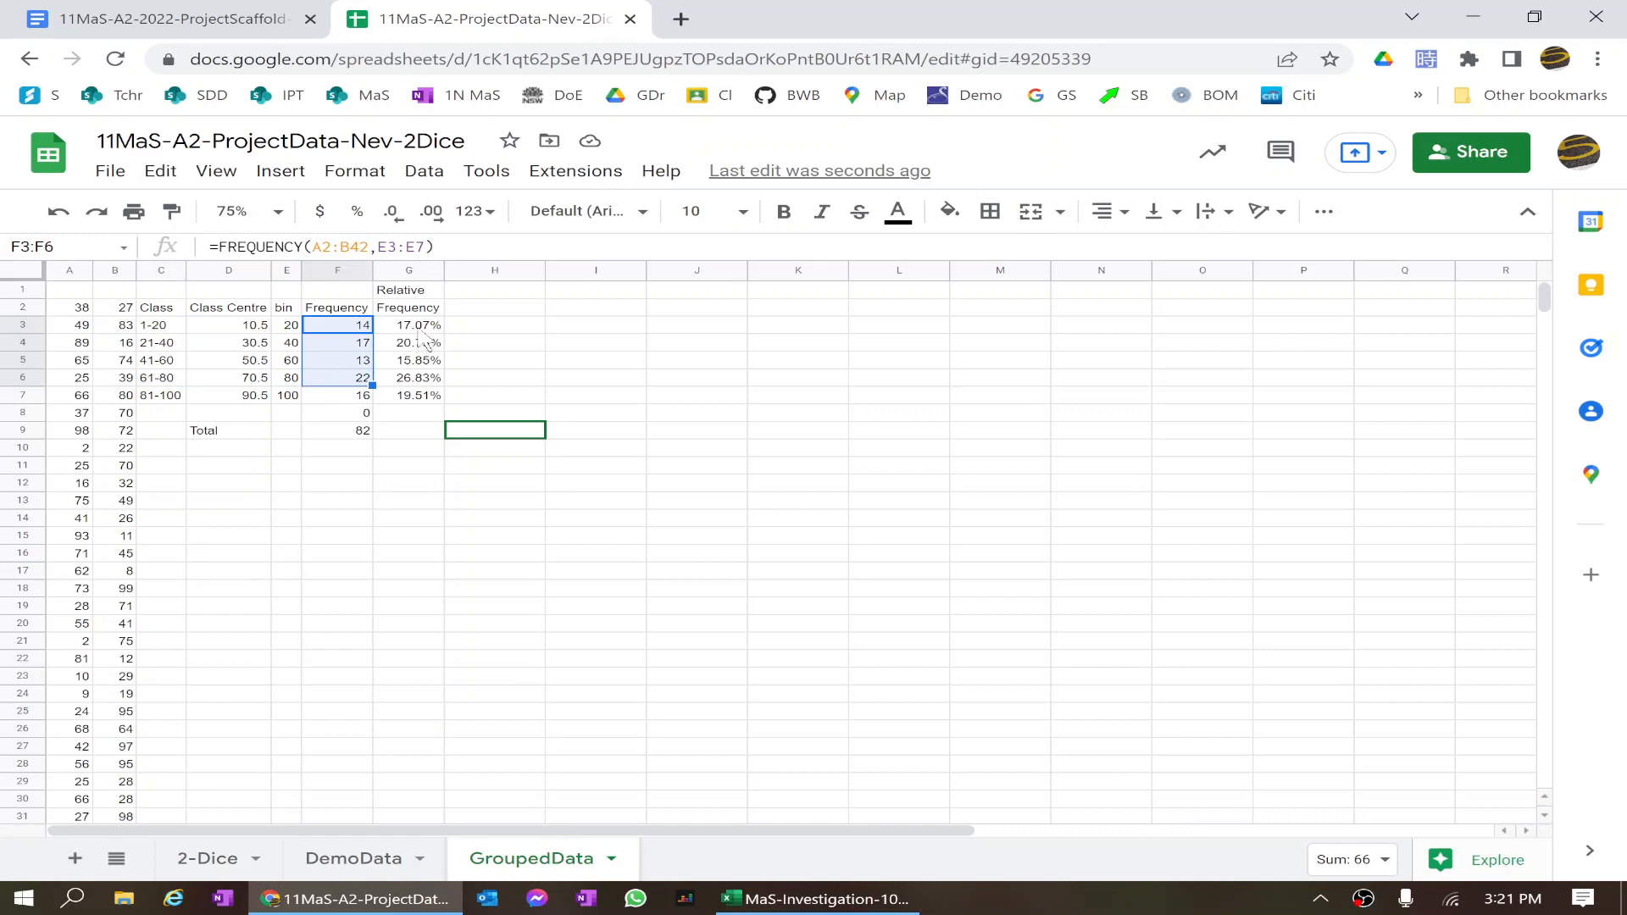
Clear the empty cell H9 on the GroupedData sheet repeatedly to regenerate the random data and examine how the relative frequencies change
click(424, 331)
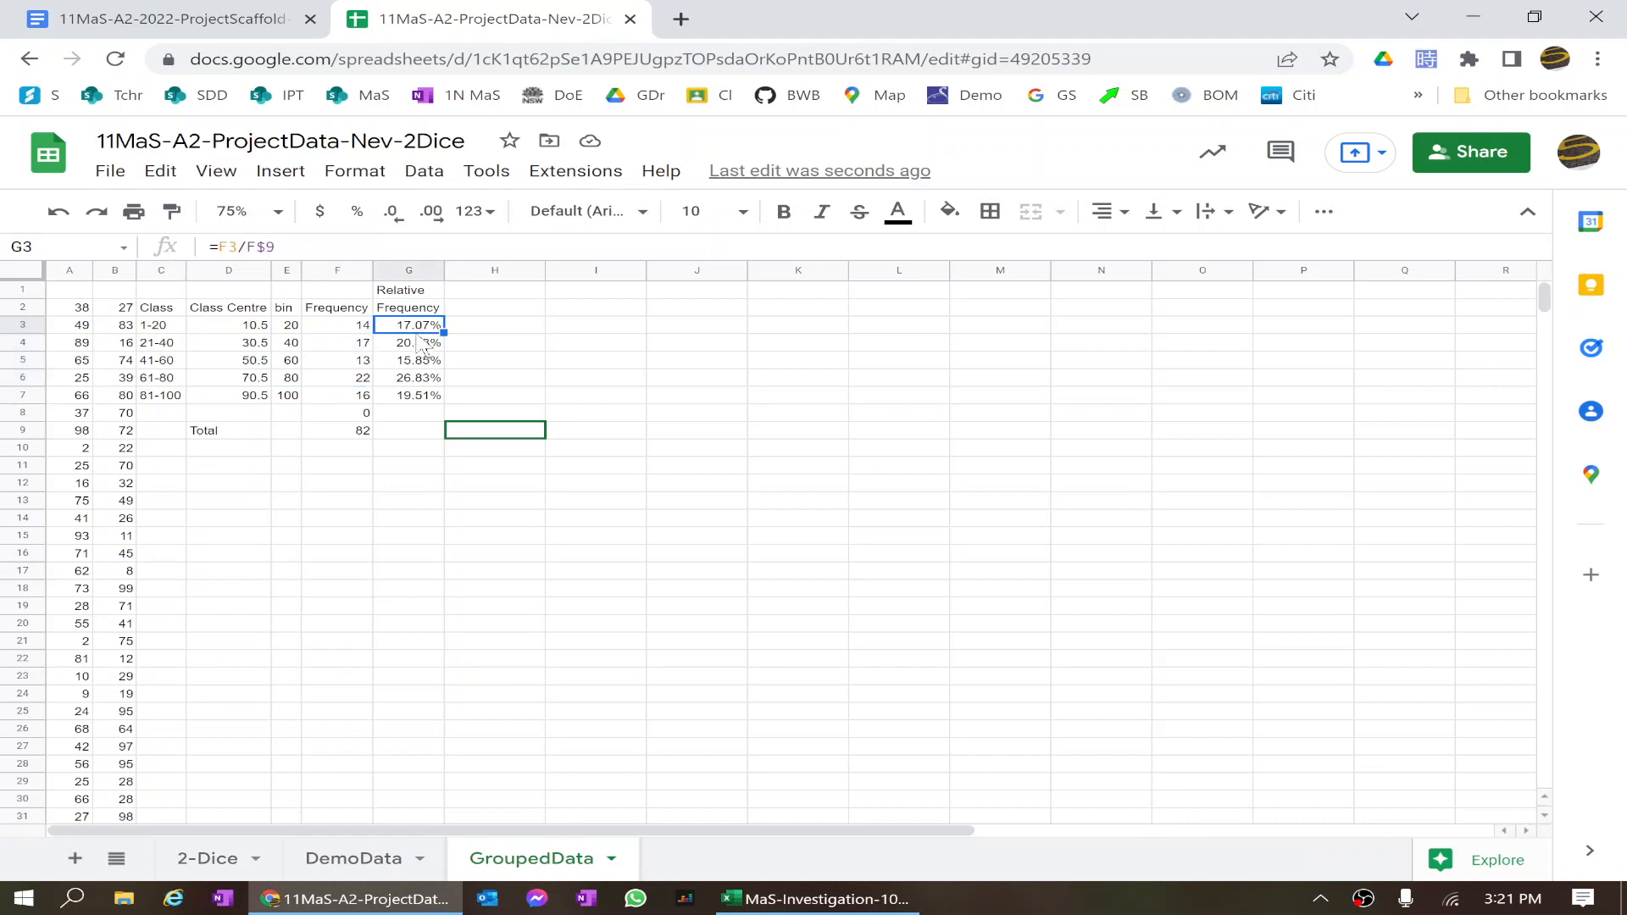
click(496, 434)
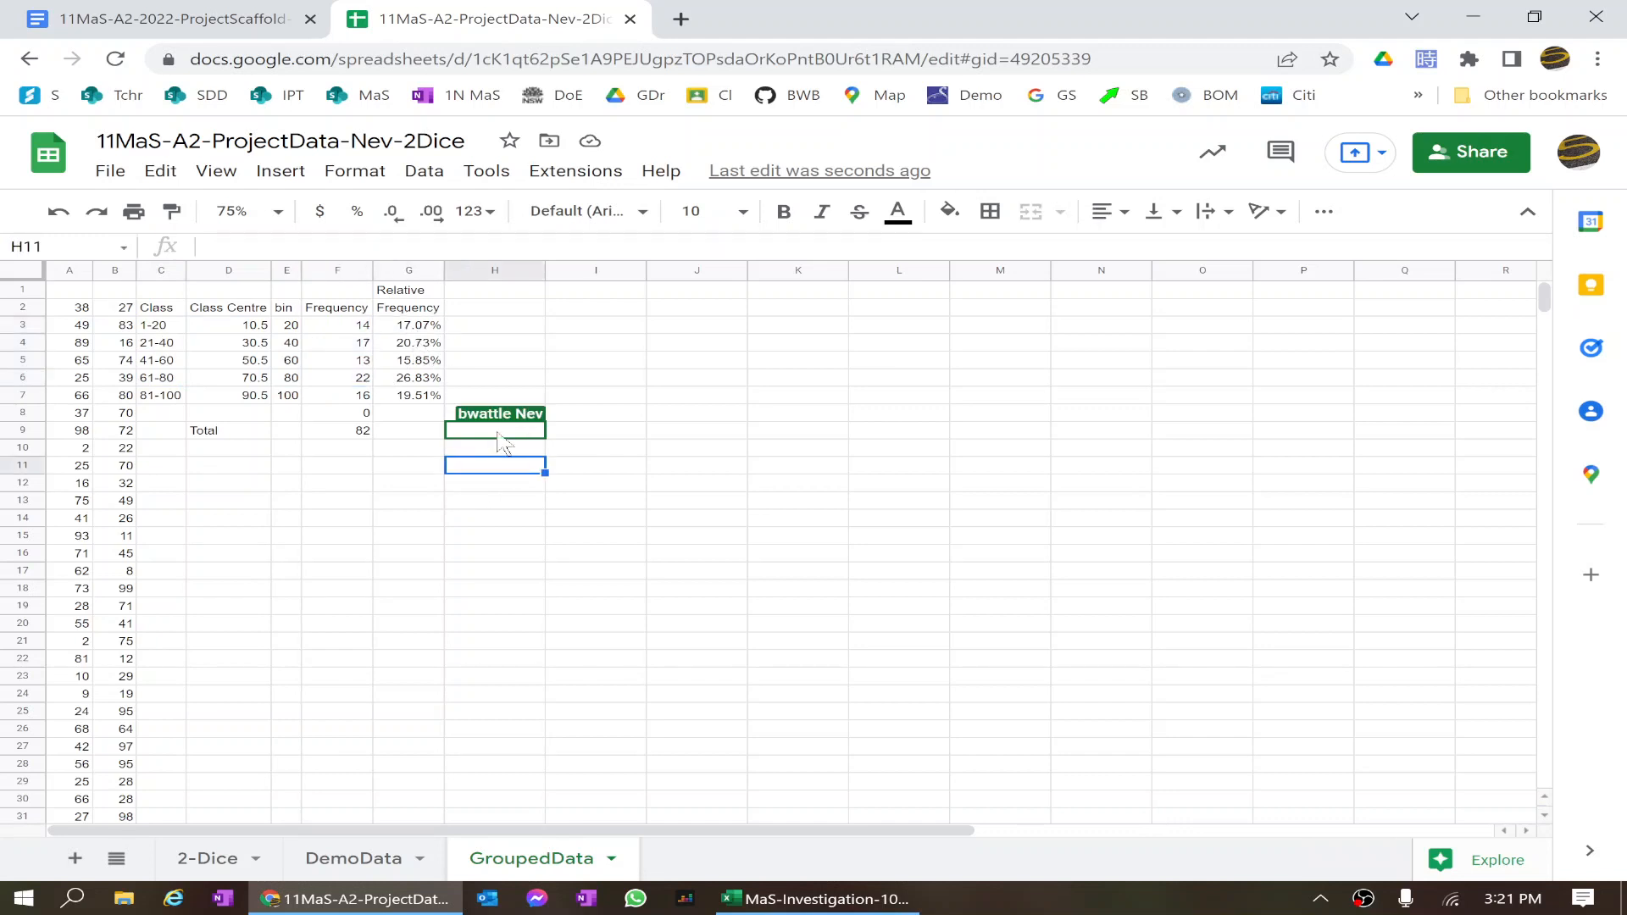
key(Delete)
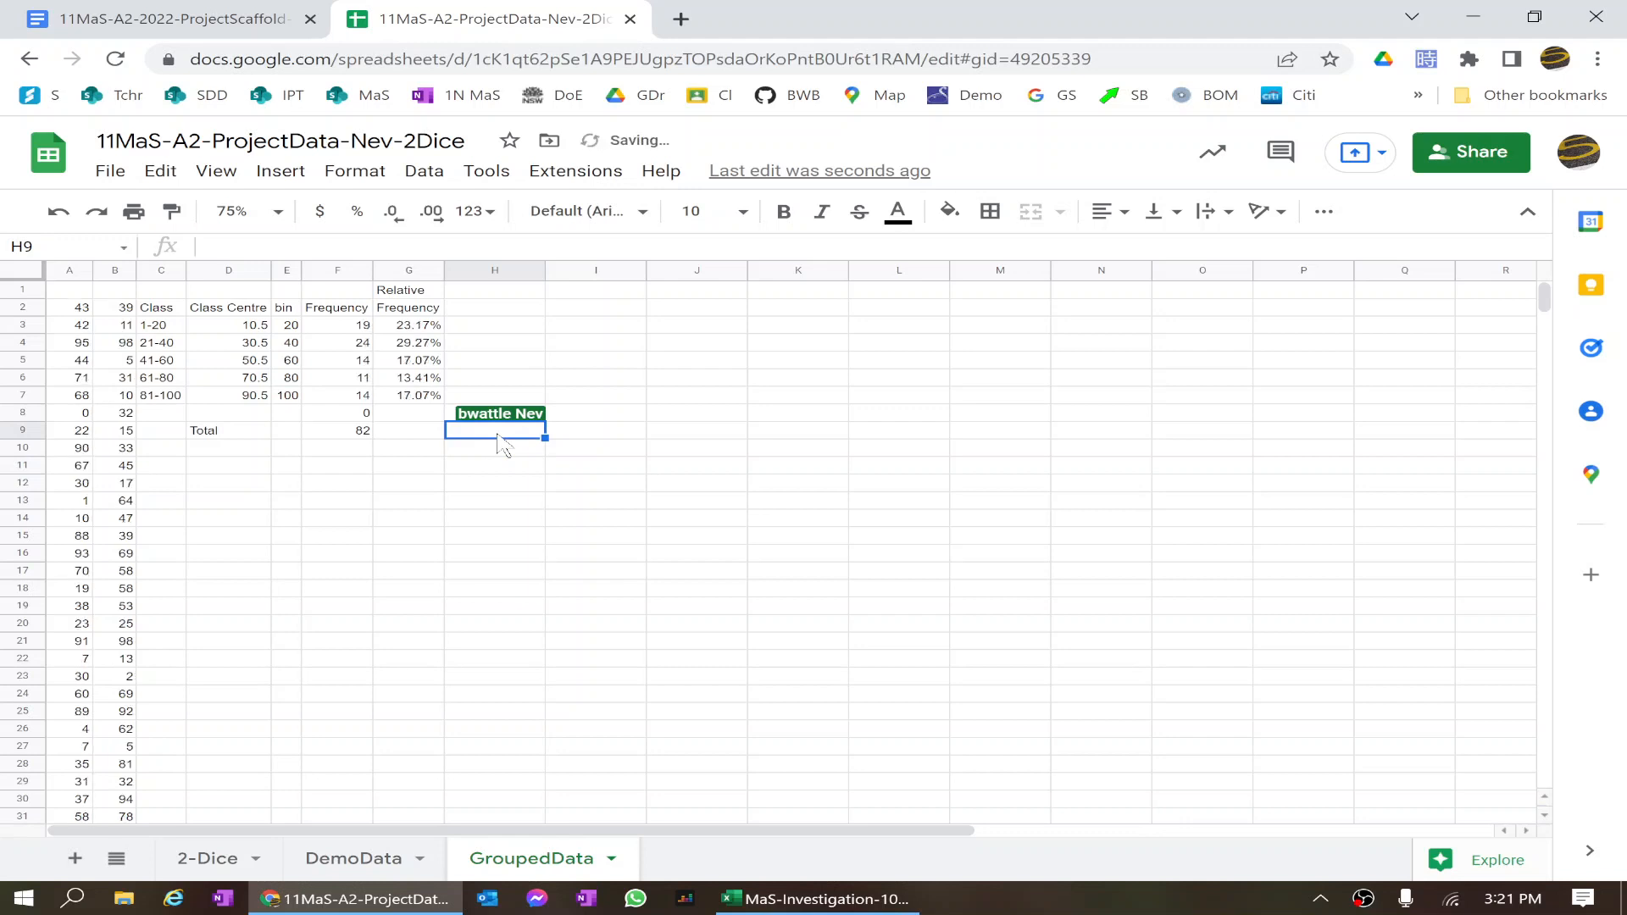
key(Delete)
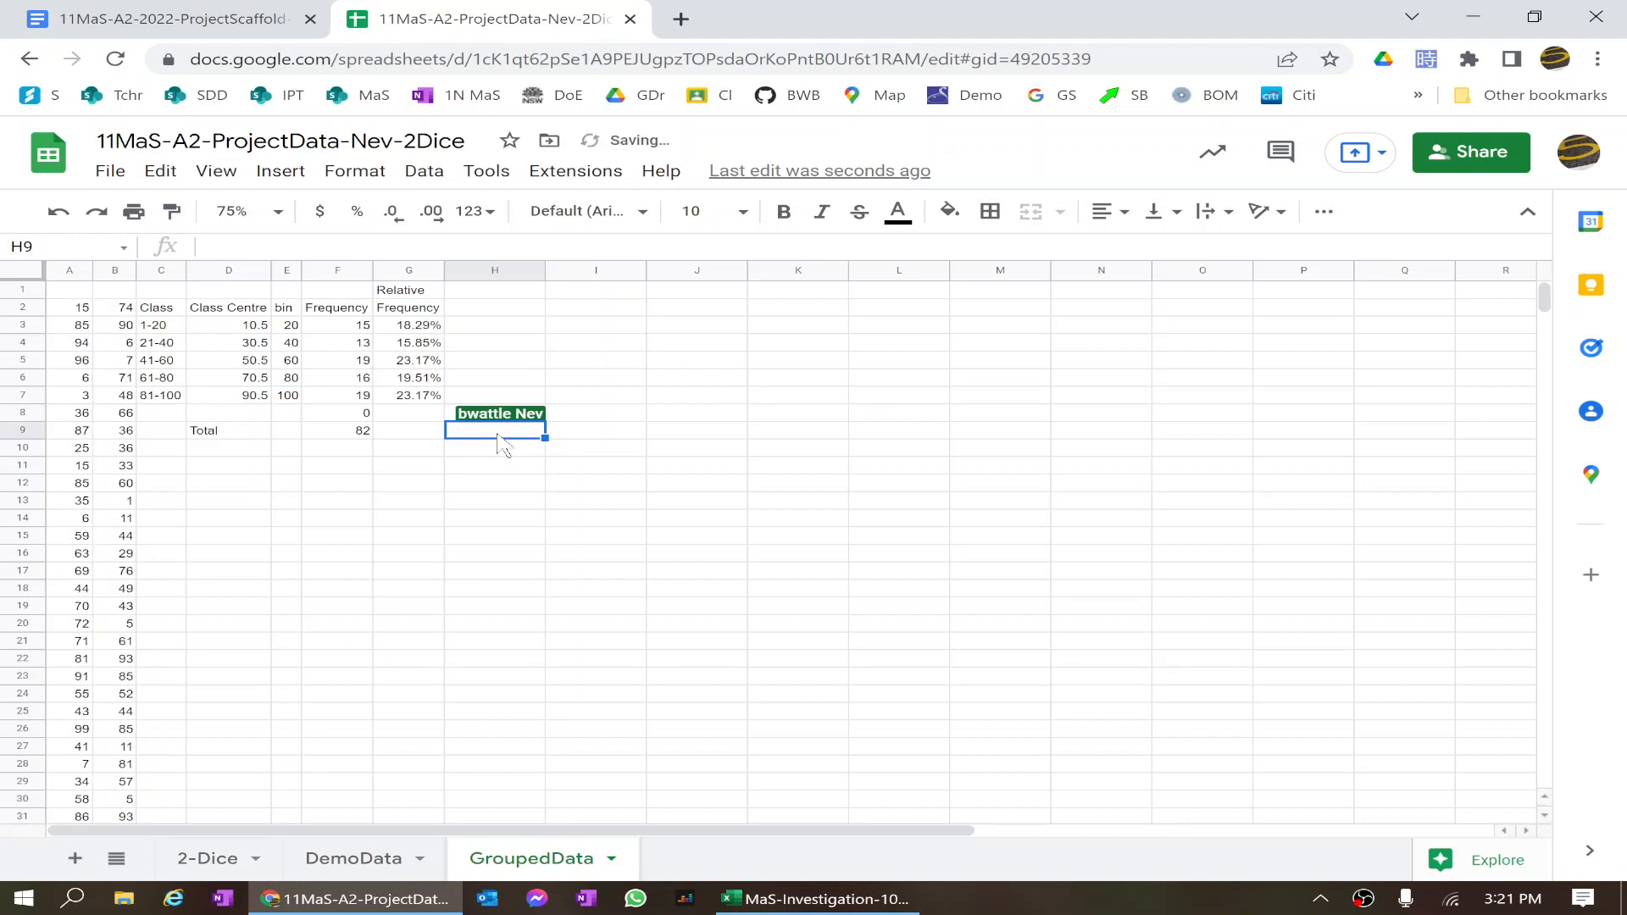
key(Delete)
key(Delete)
key(Delete)
key(Delete)
key(Delete)
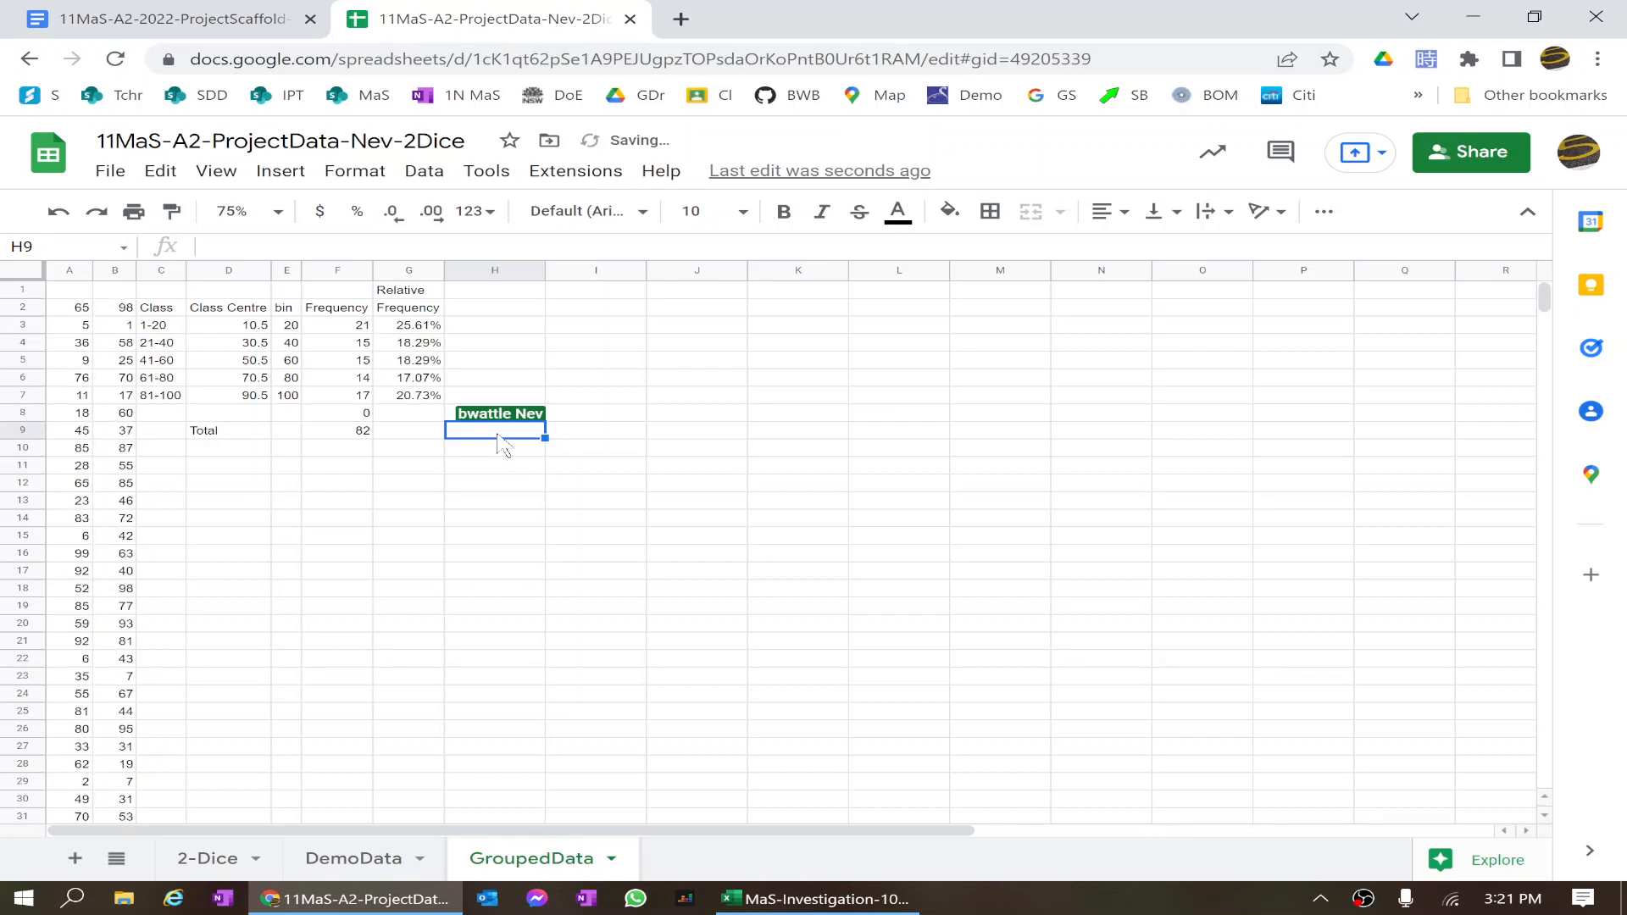
key(Delete)
key(Delete)
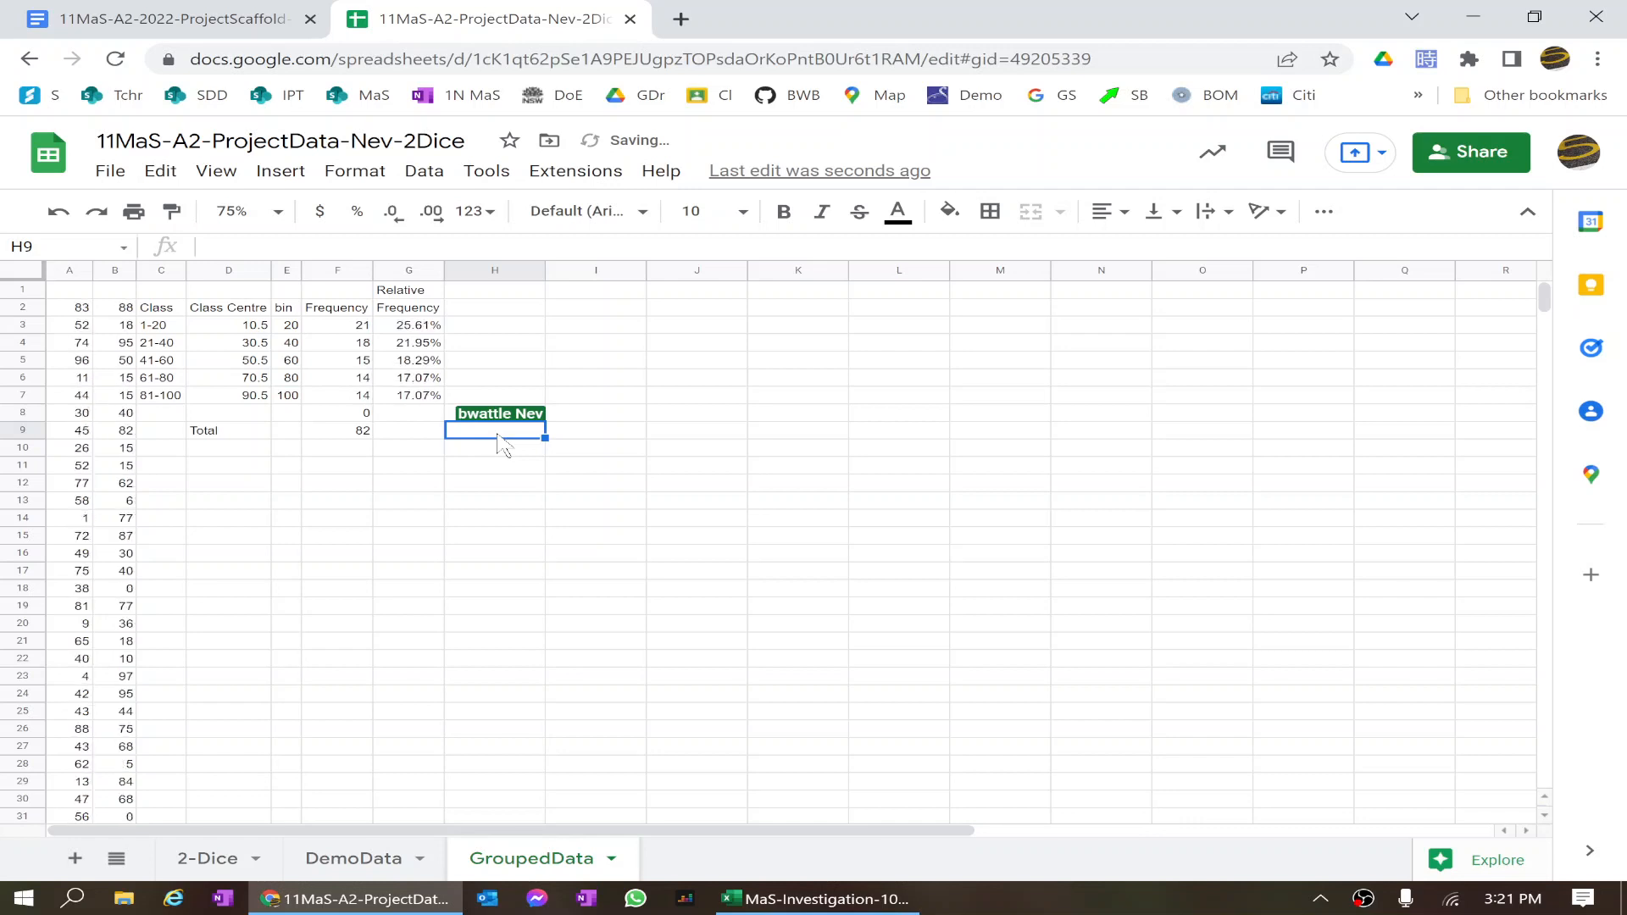
key(Delete)
key(Delete)
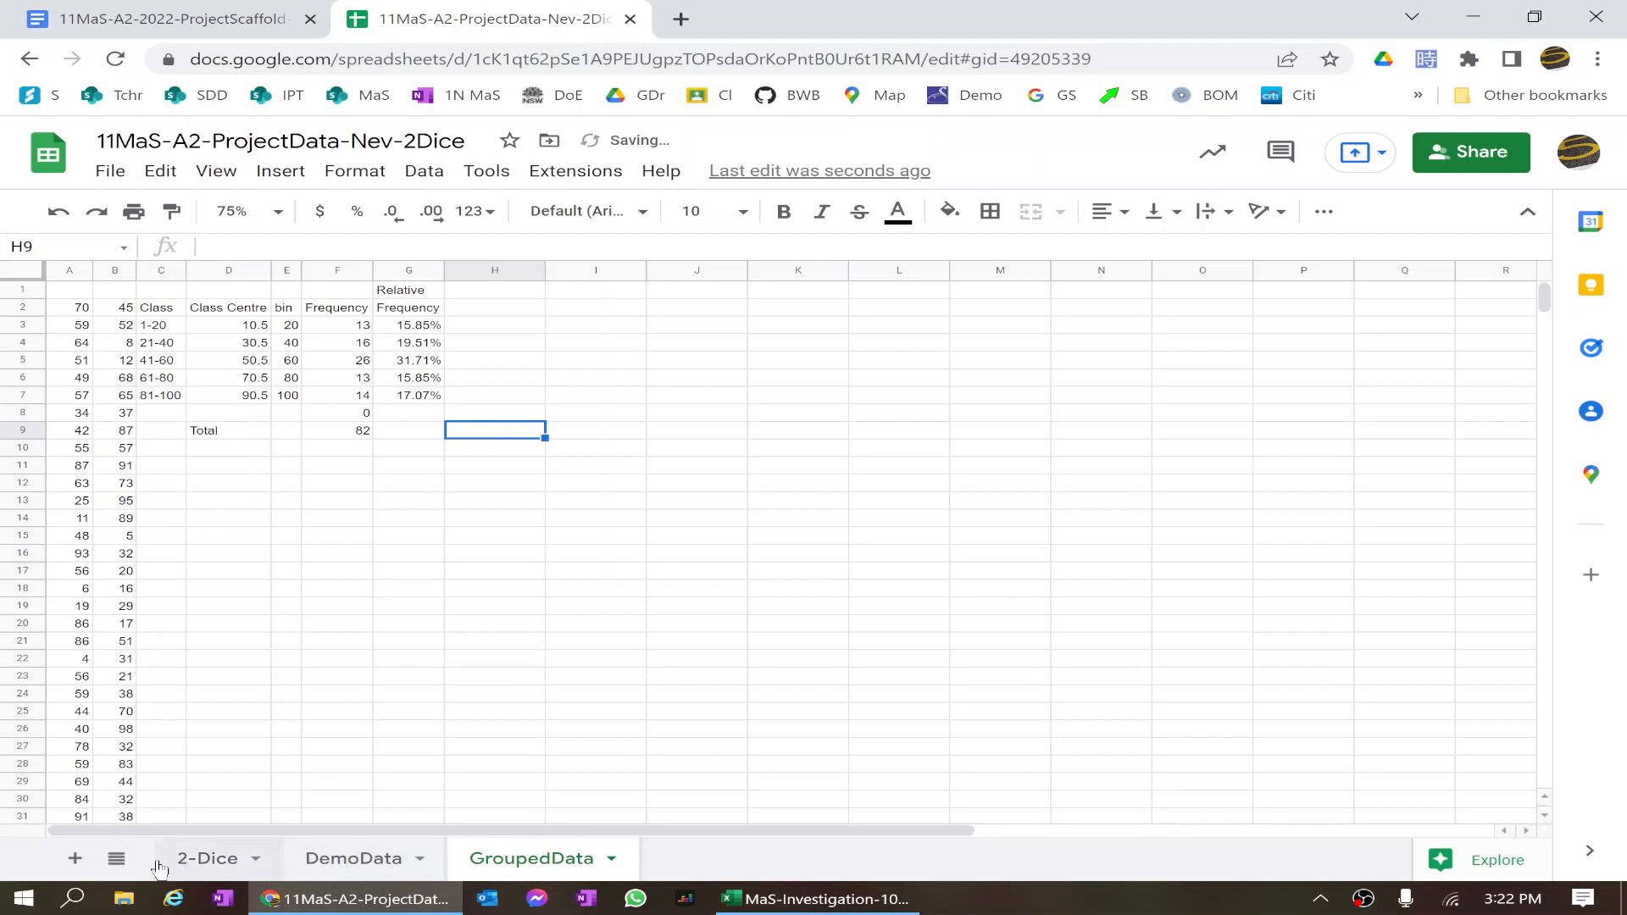
Add a new sheet and enter the formula =RAND()*100 in cell A2
click(75, 858)
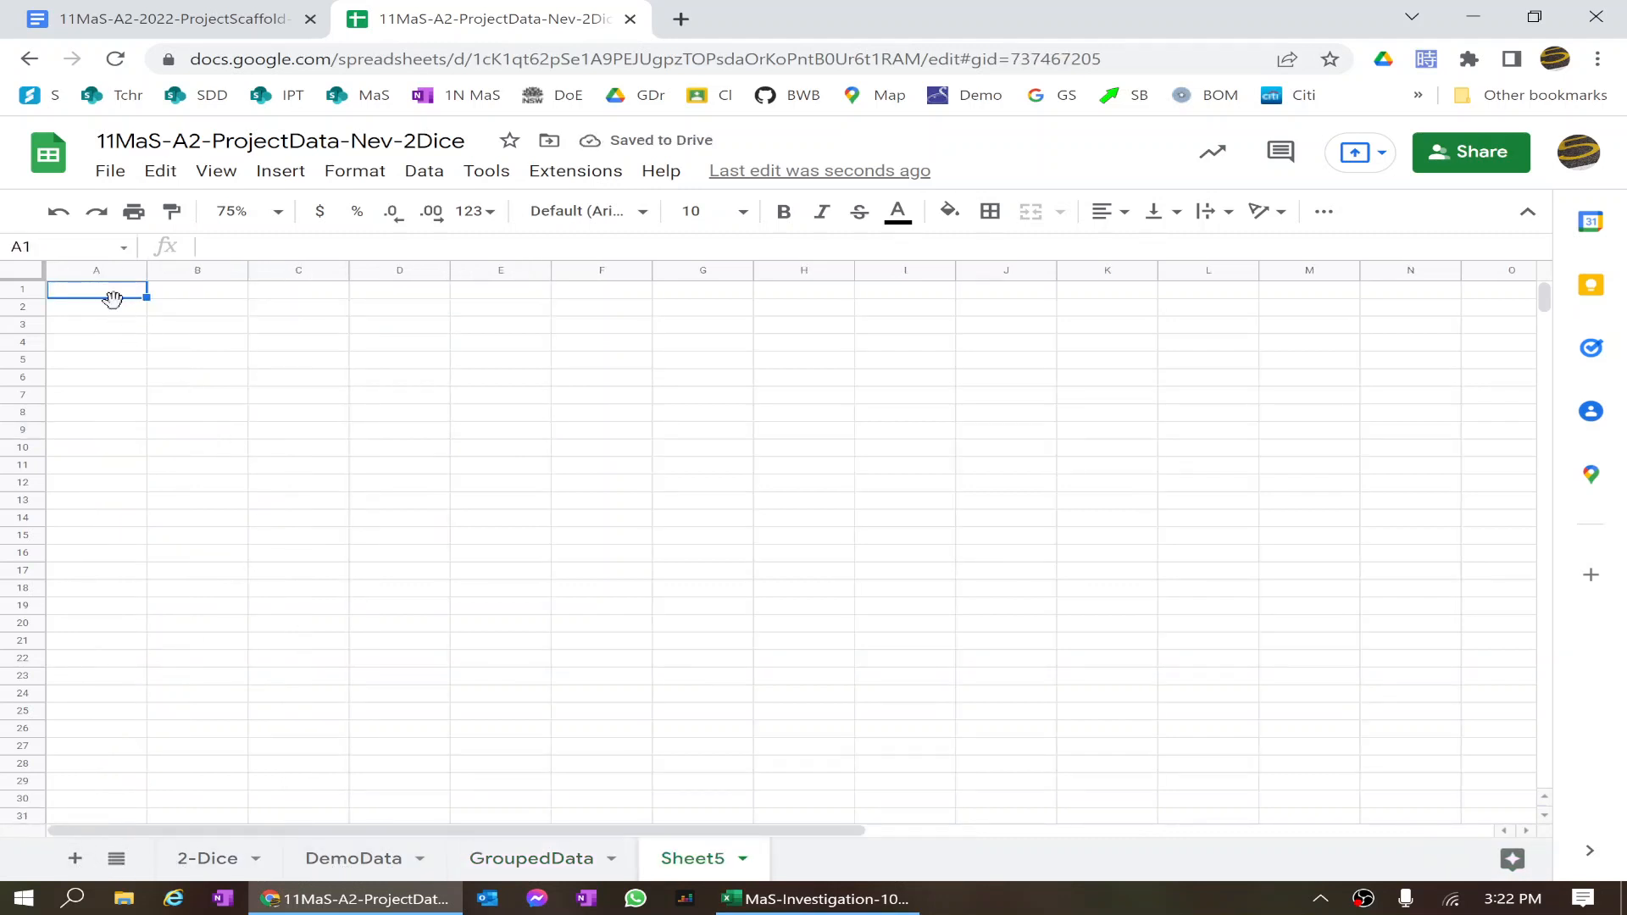
key(Down)
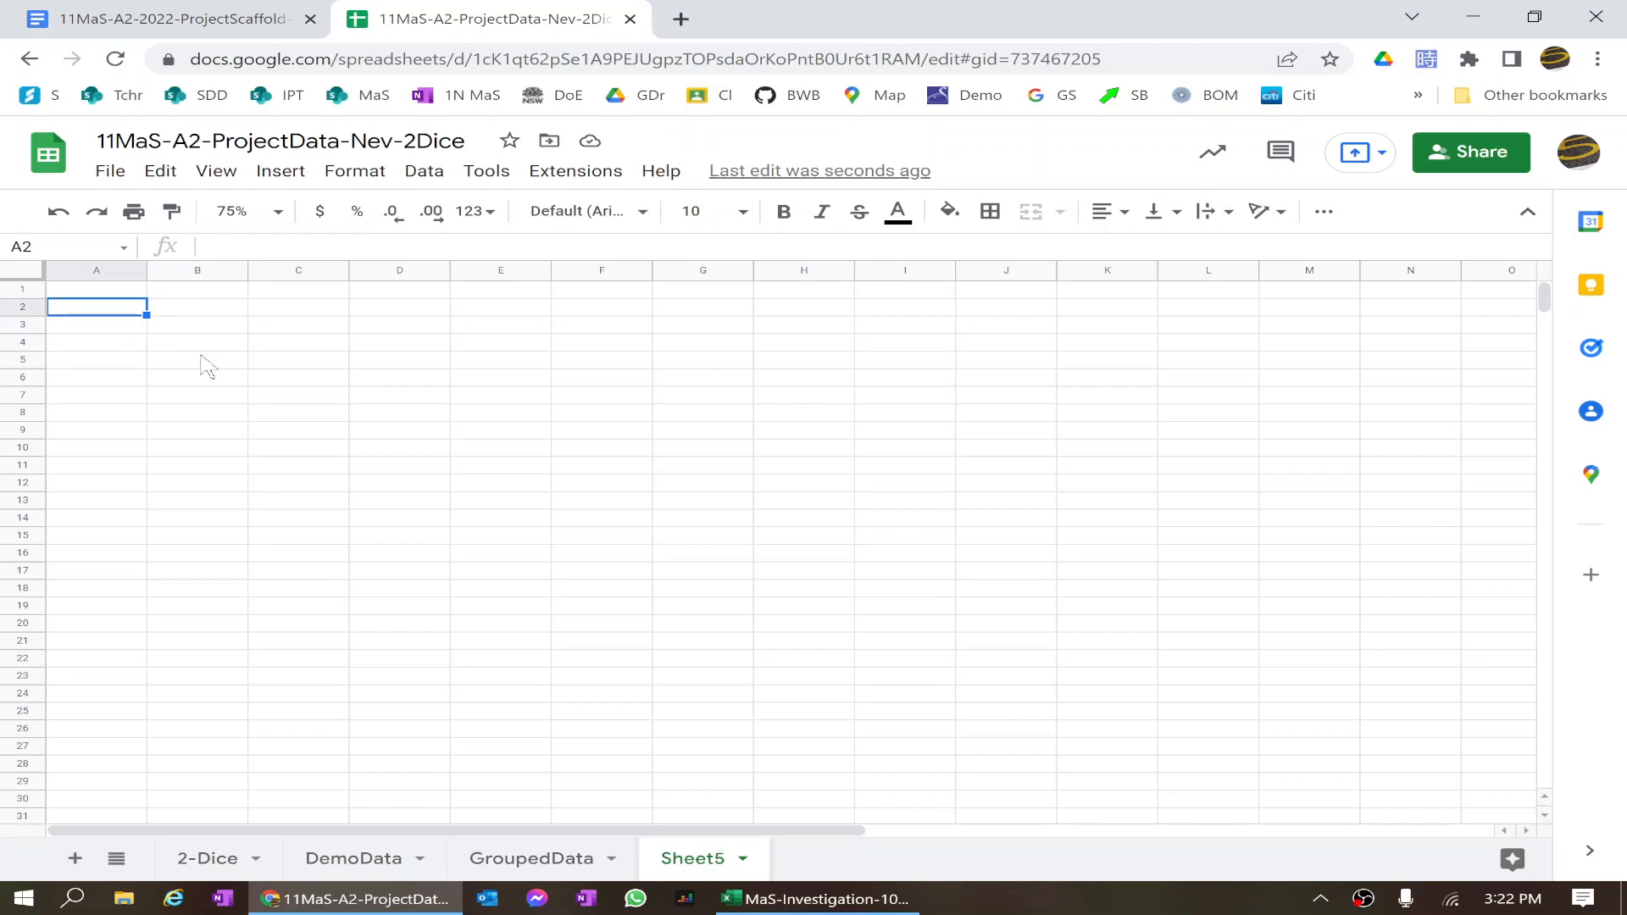
text(=ra)
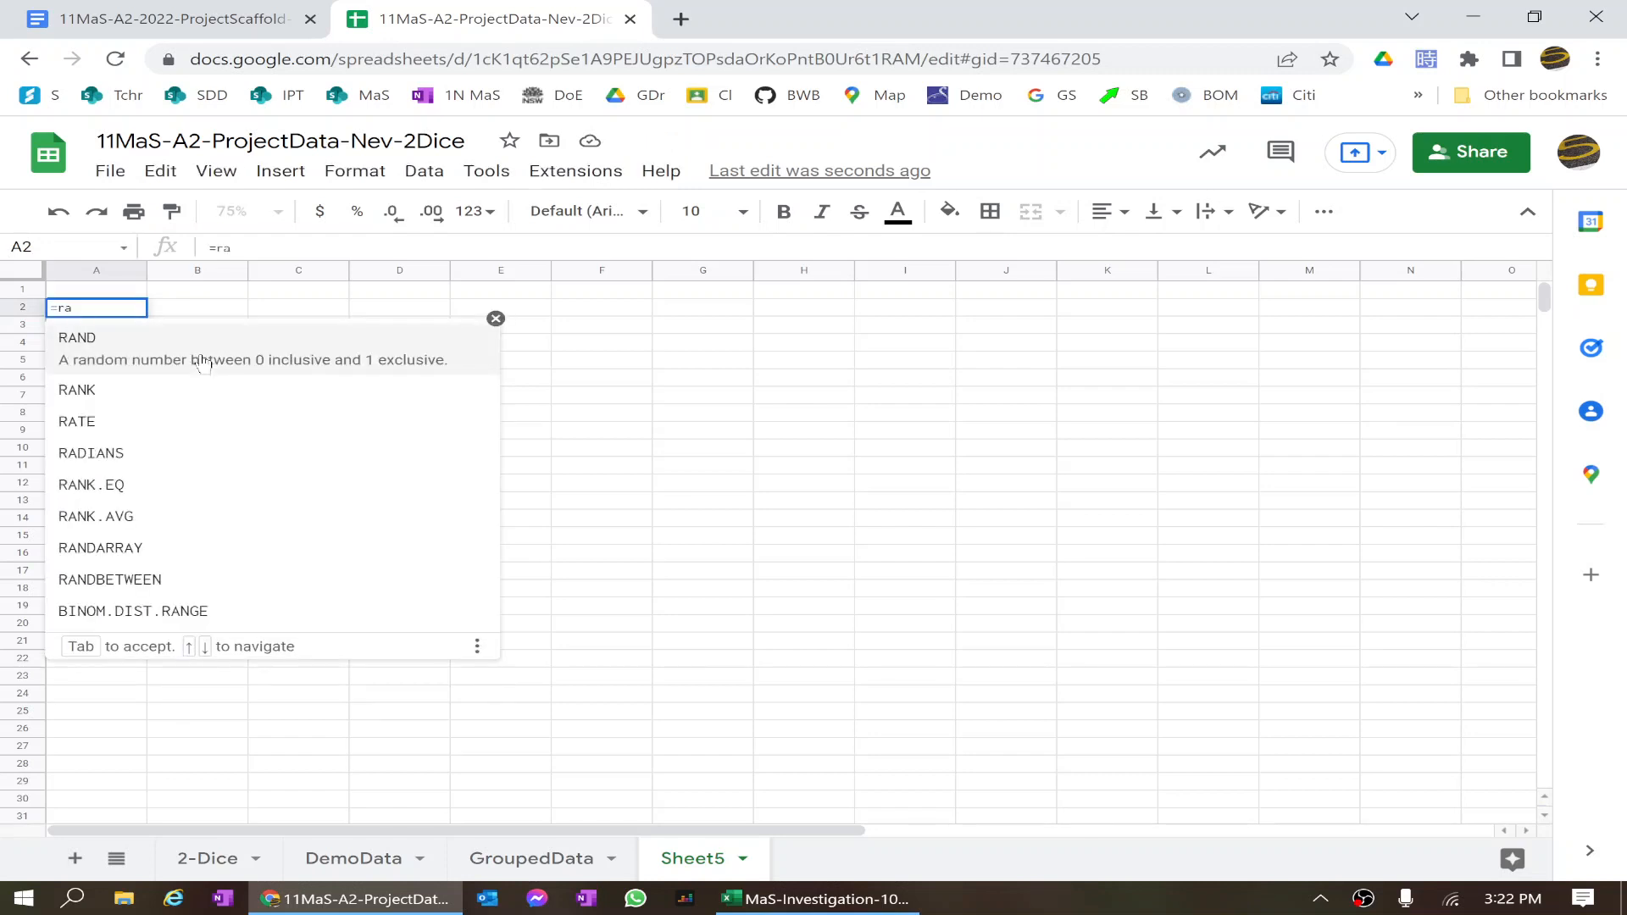
key(Tab)
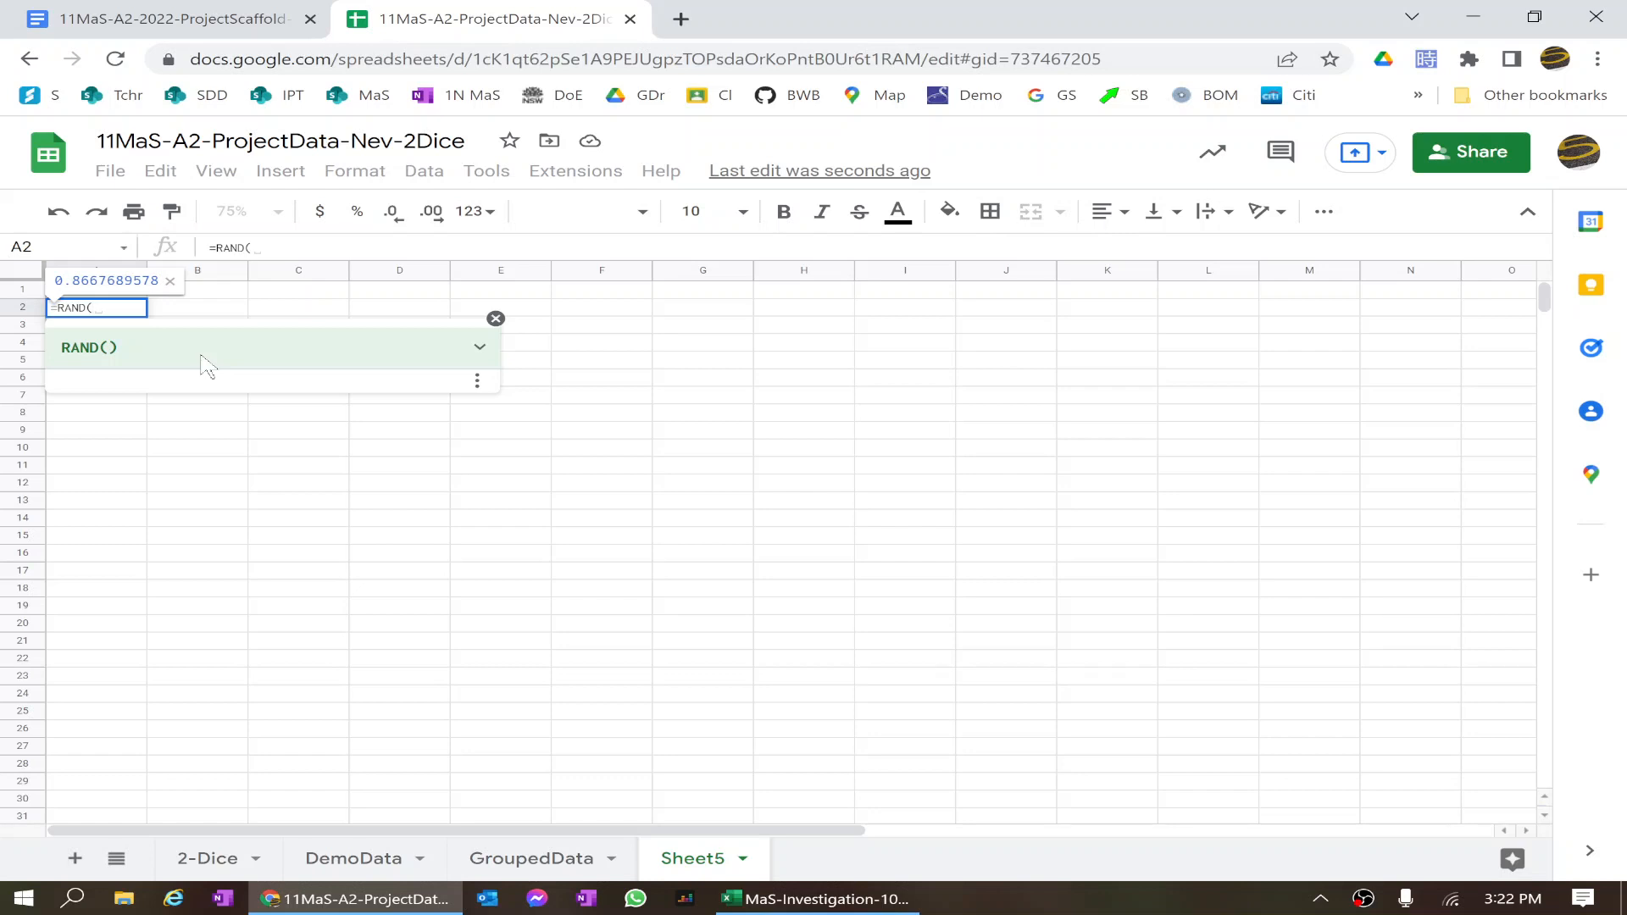
text())
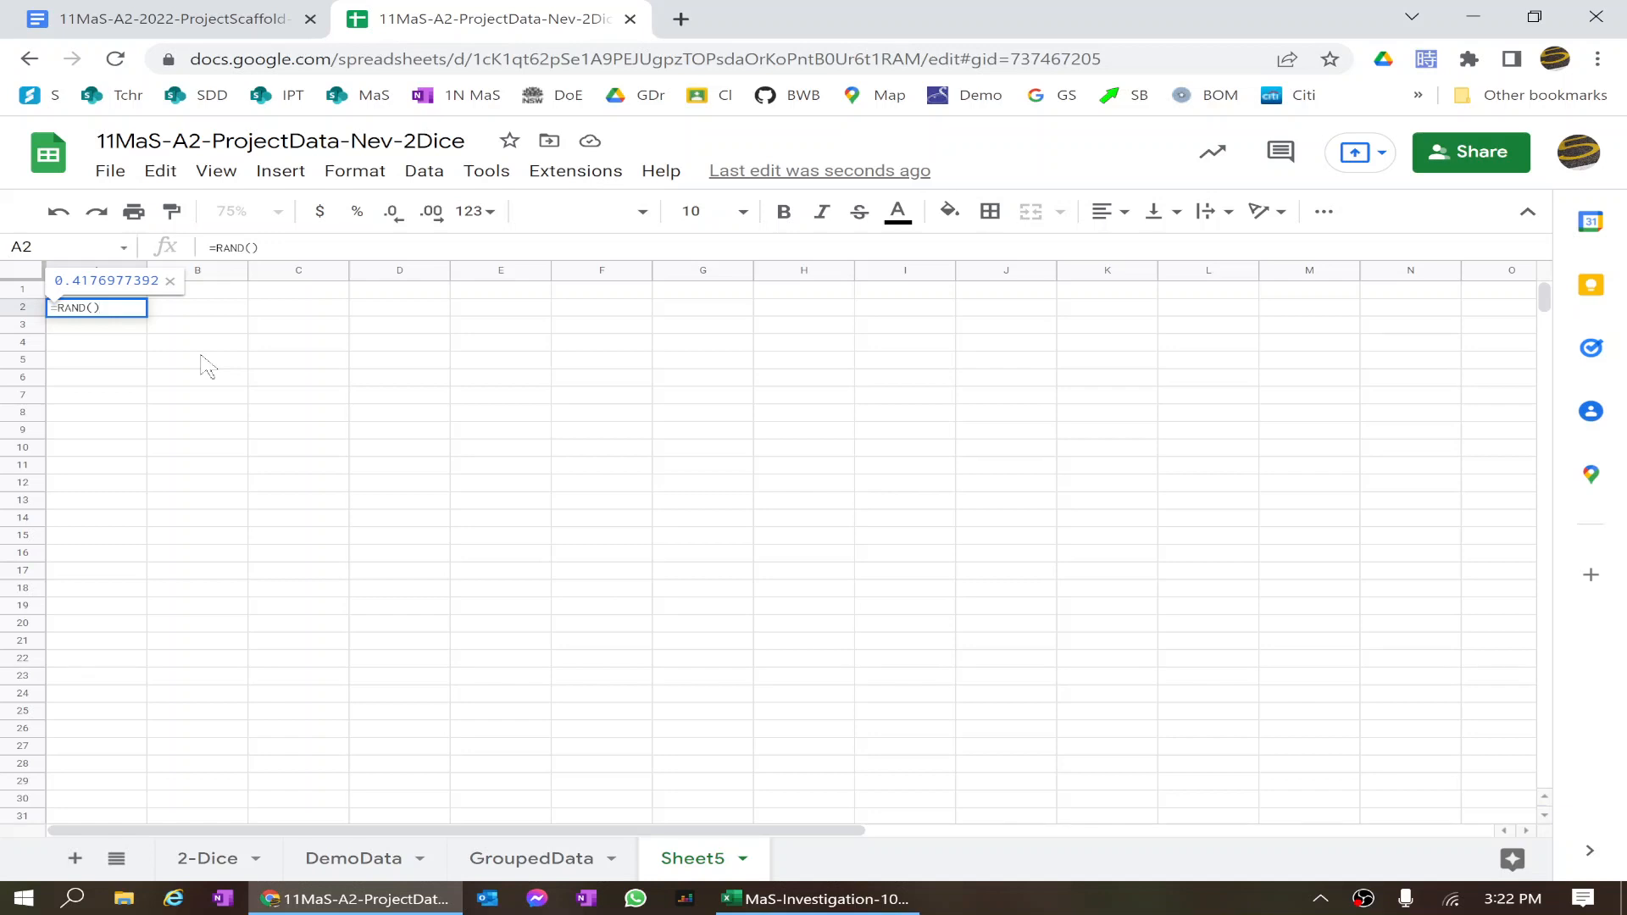
text(*)
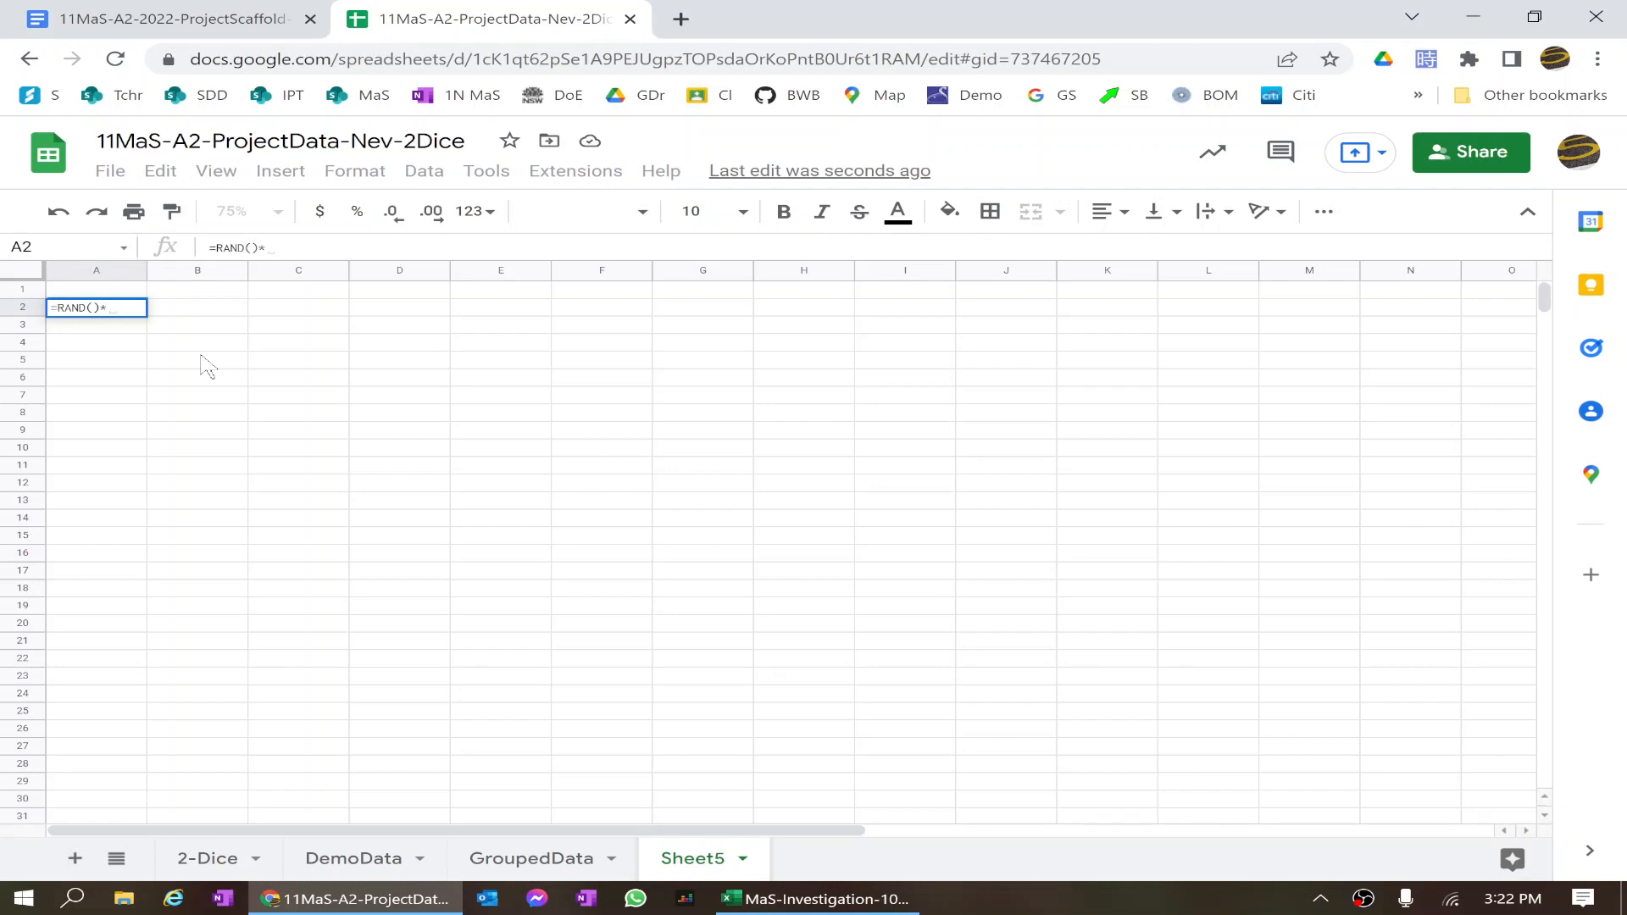
text(100)
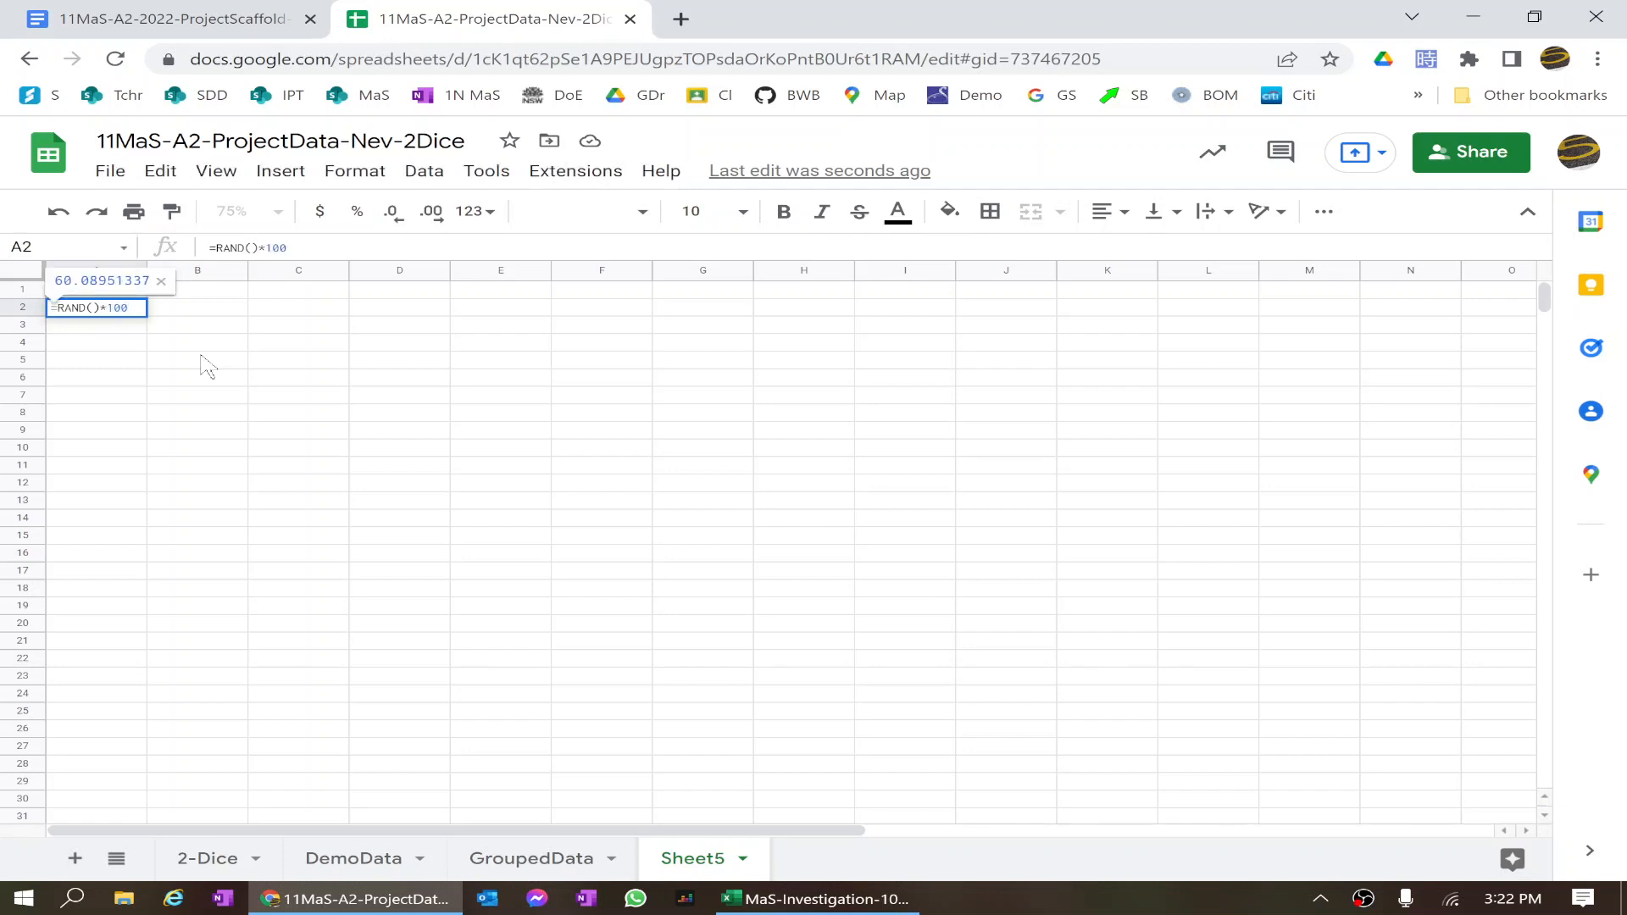
key(Return)
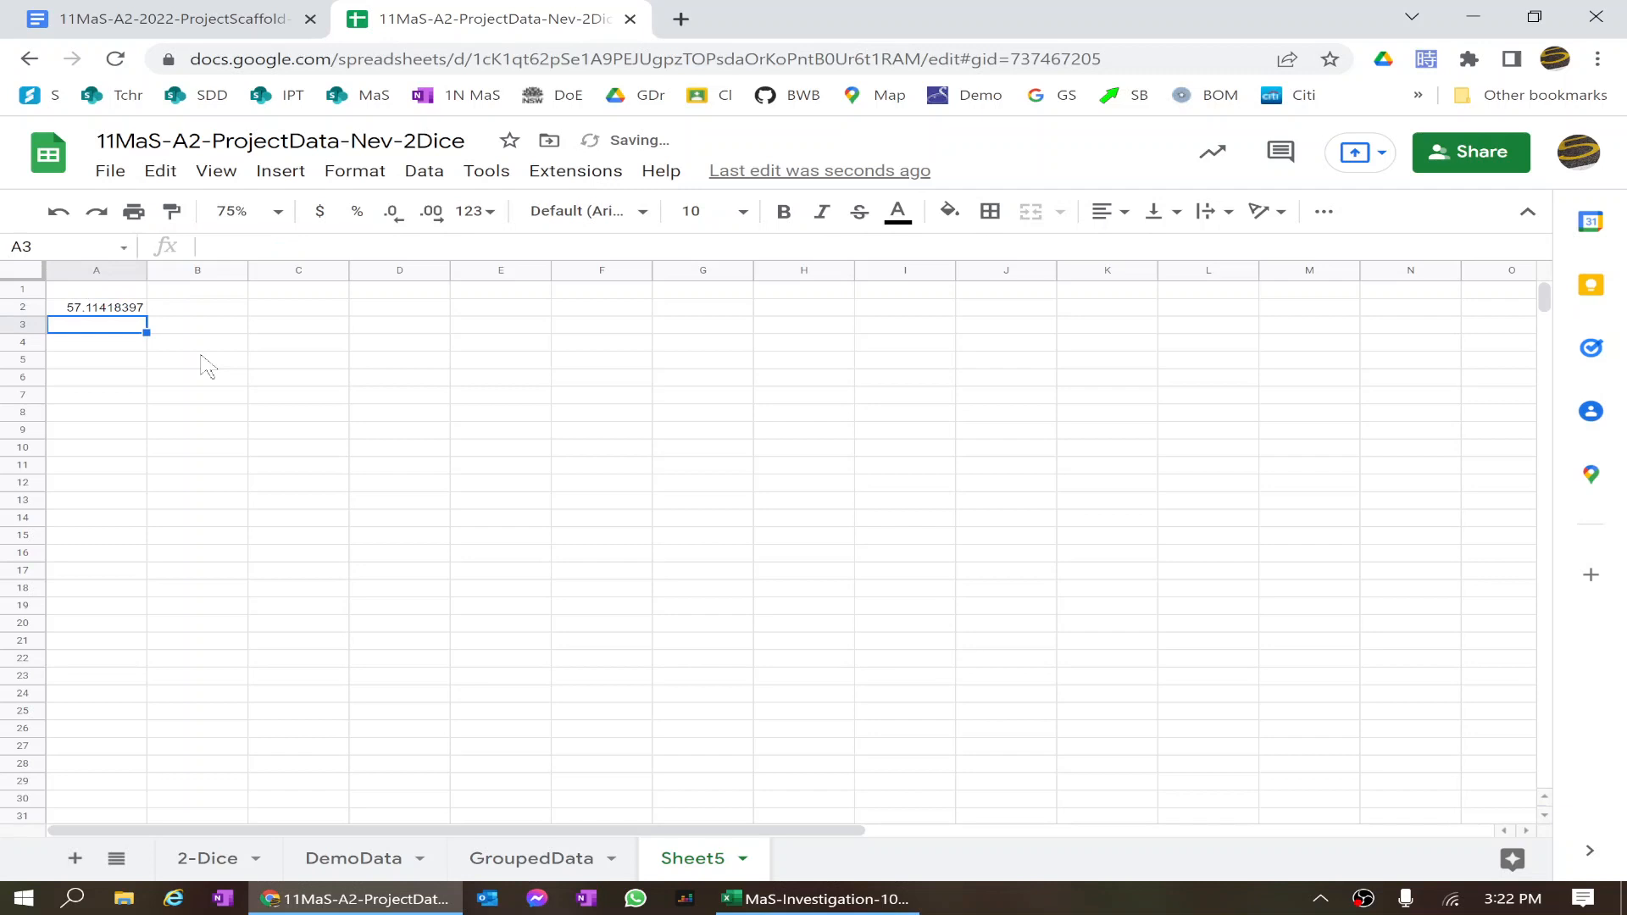
Fill the =RAND()*100 formula from A2 down to A8
click(95, 309)
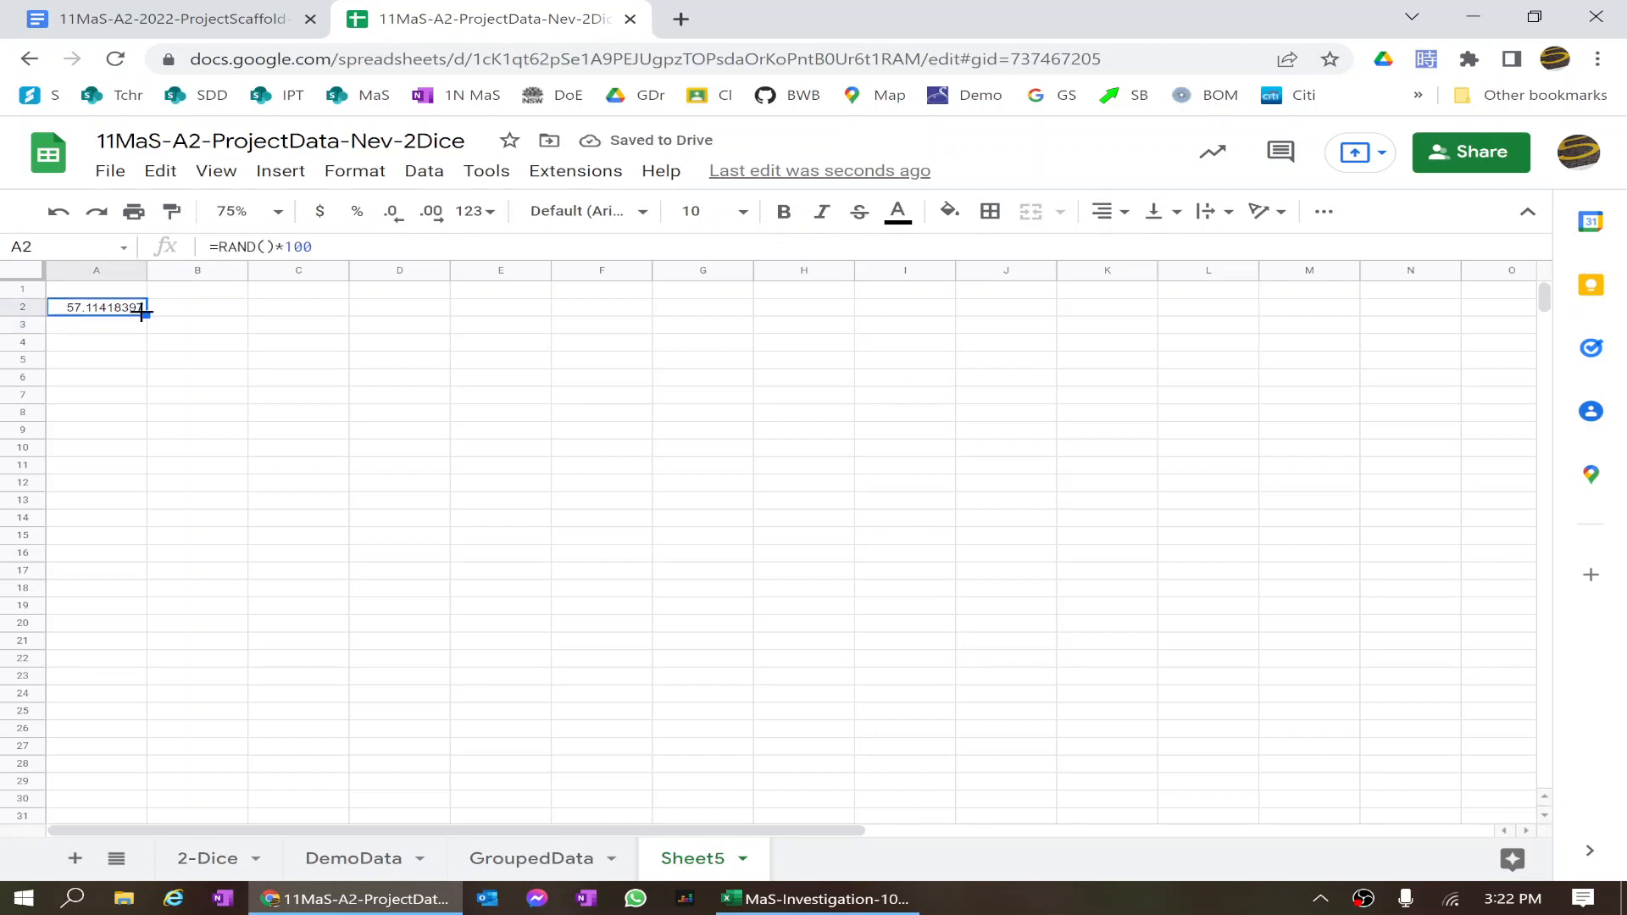
drag(146, 314, 131, 409)
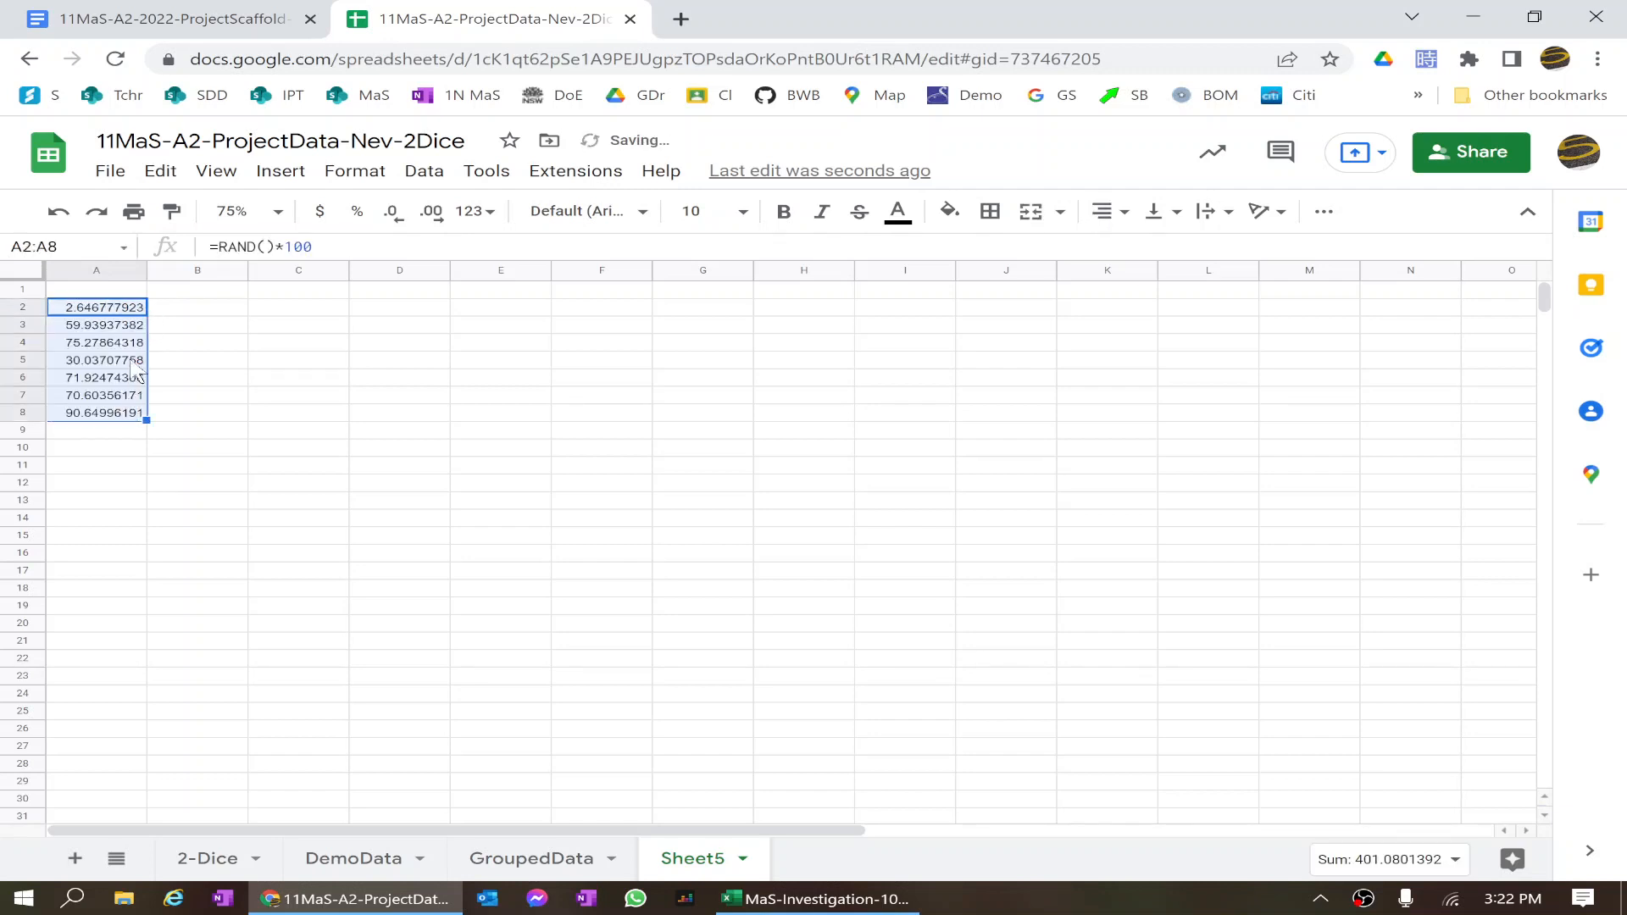
click(187, 330)
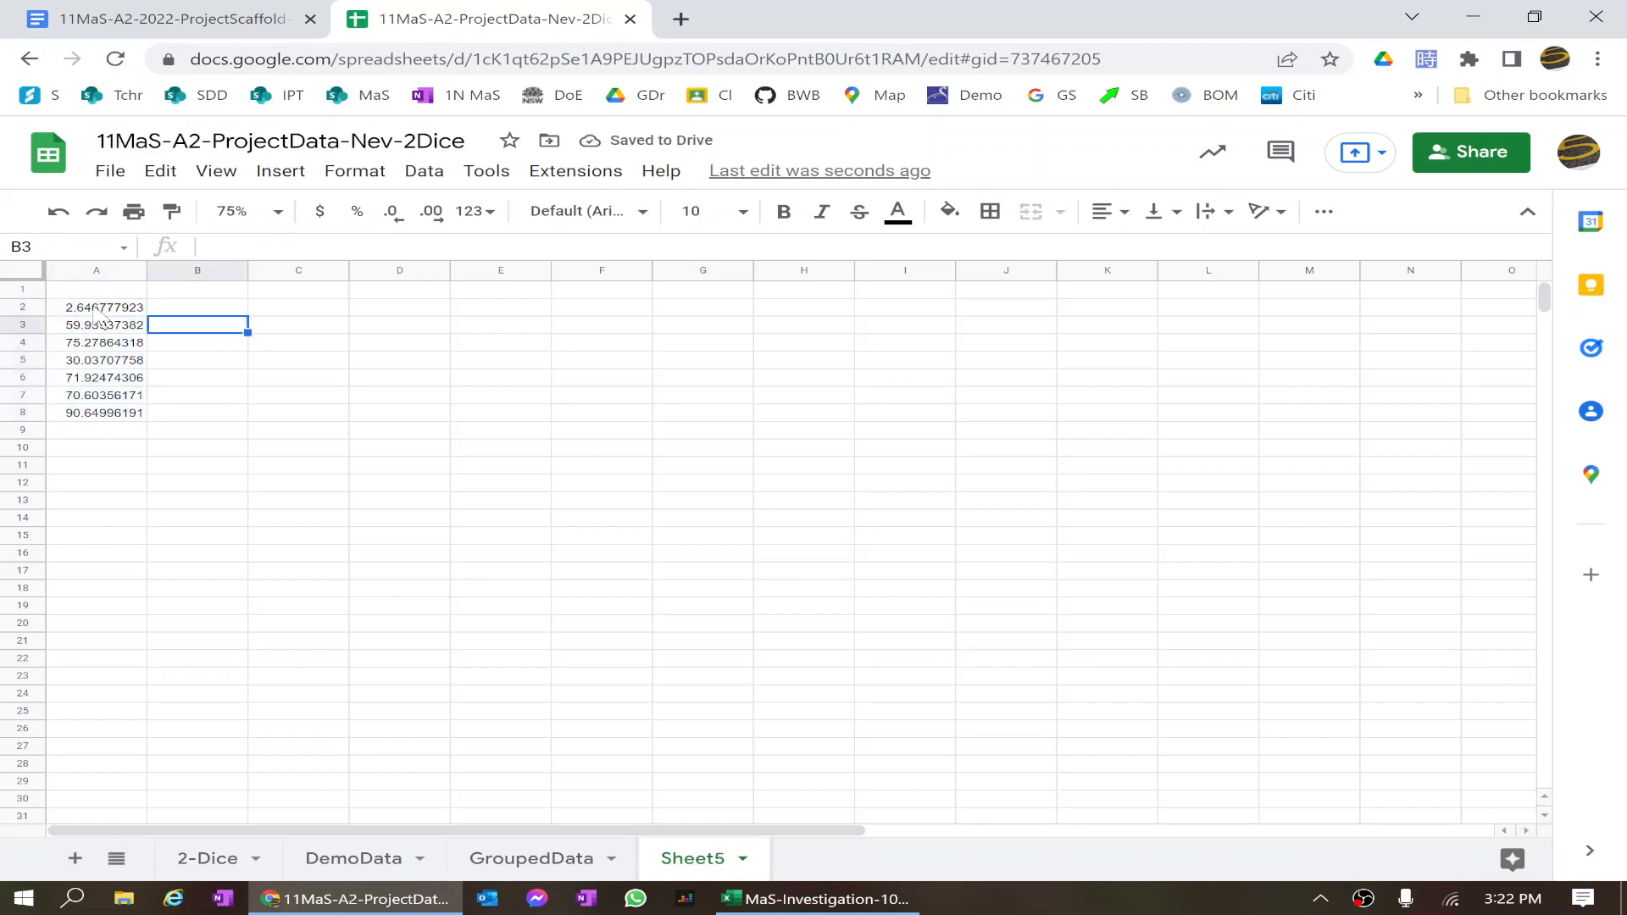
Wrap the formula in A2 in the INT function so it reads =int(RAND()*100)
click(102, 309)
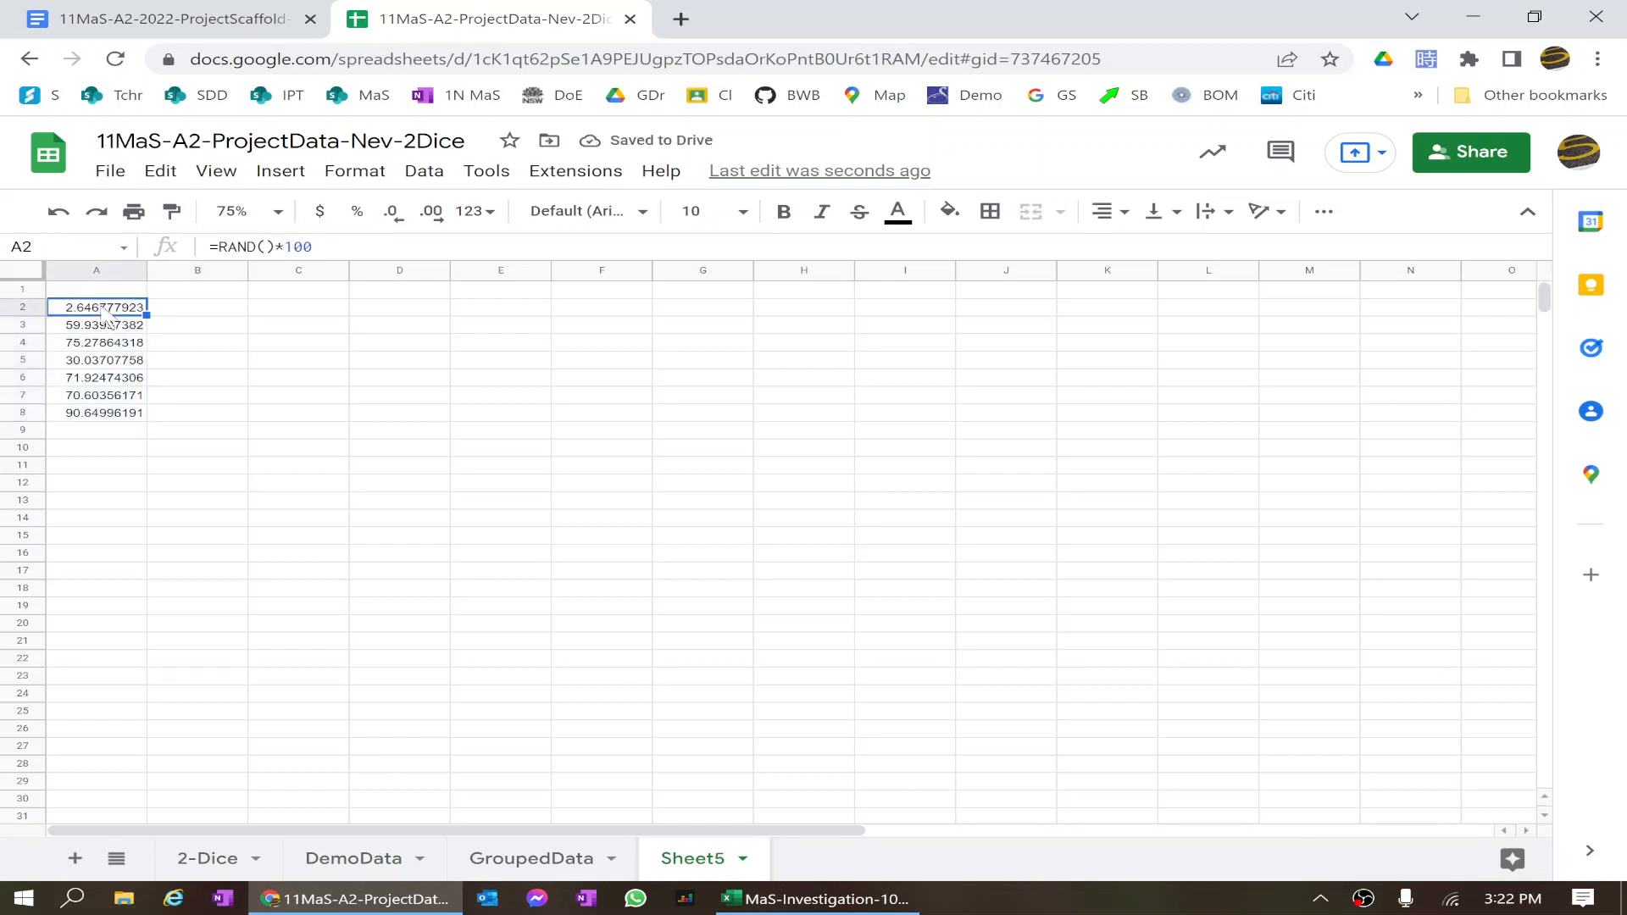
click(217, 247)
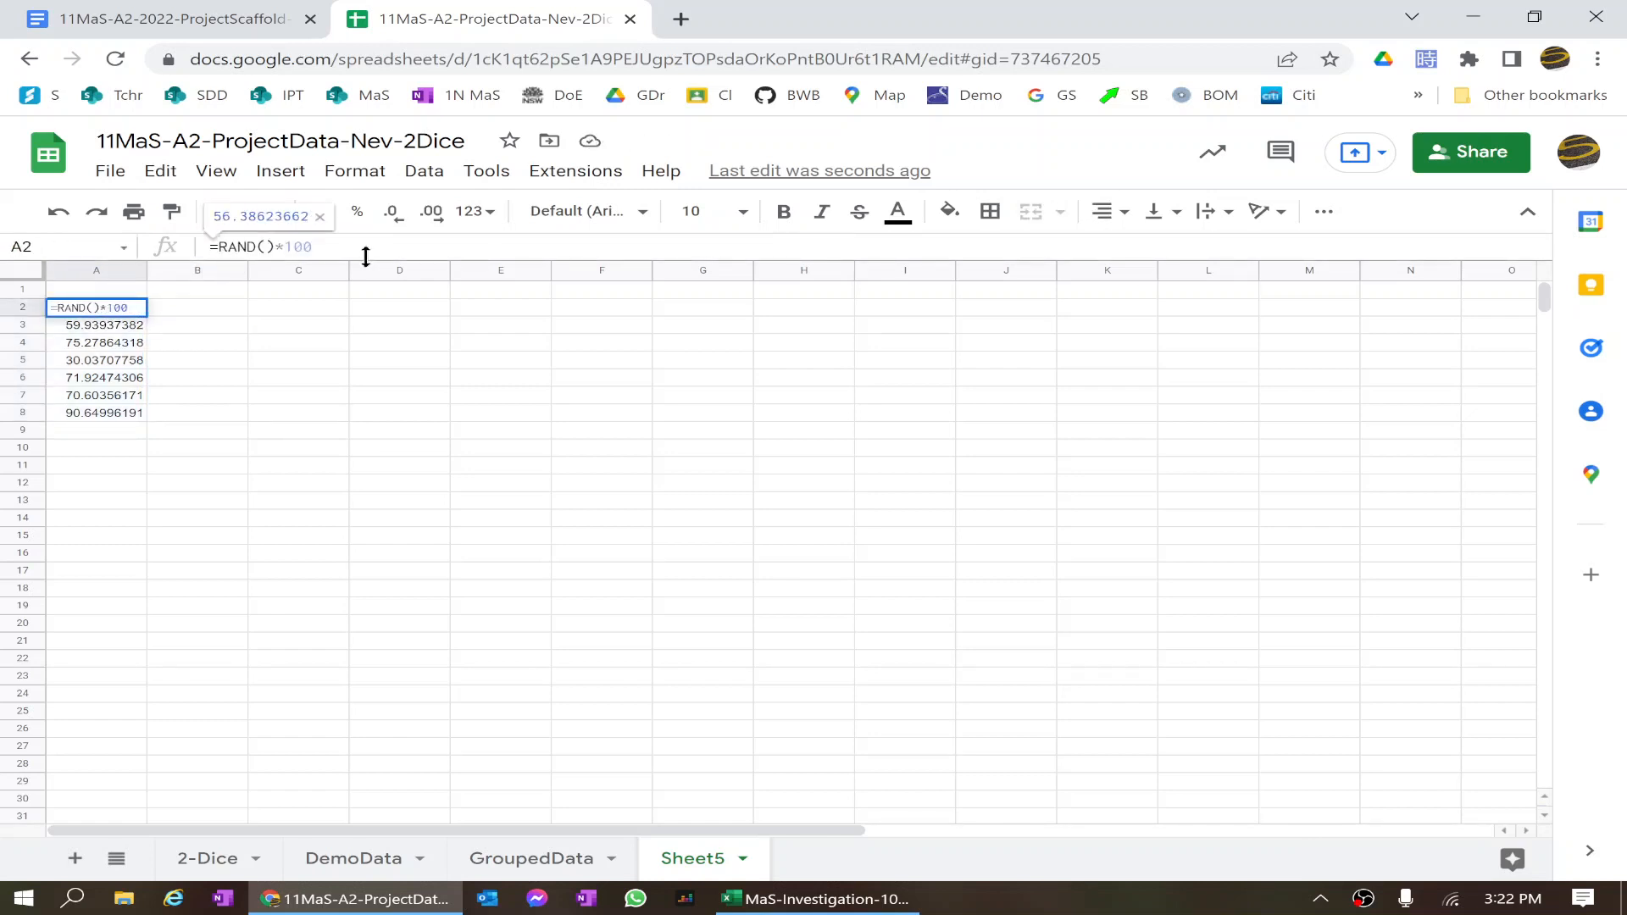
text(int()
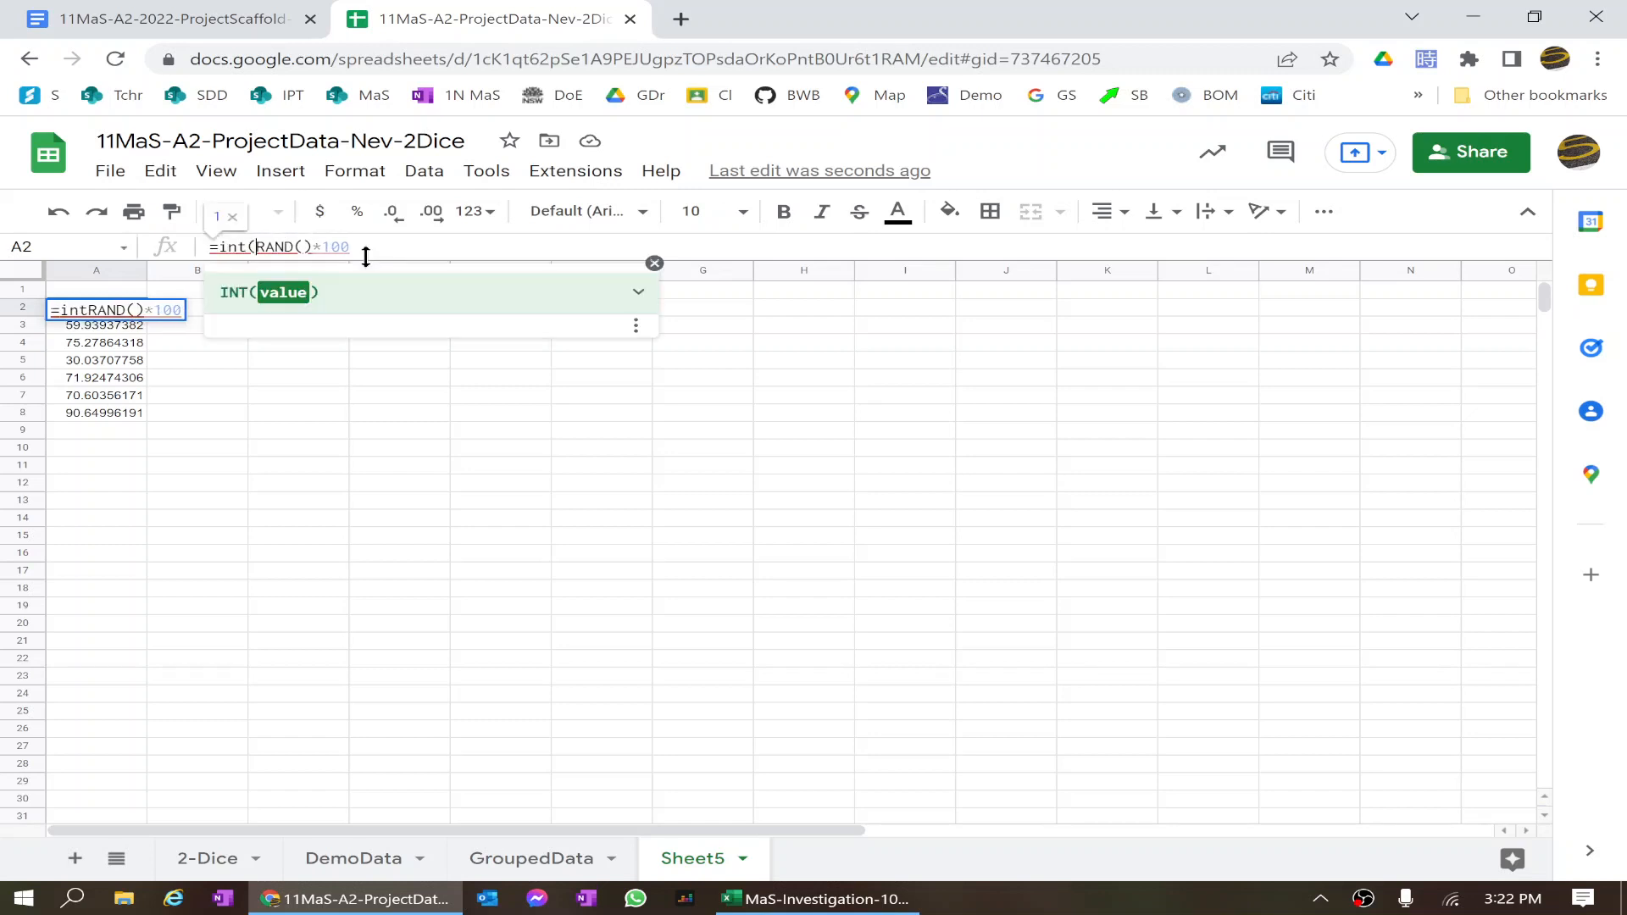
key(End)
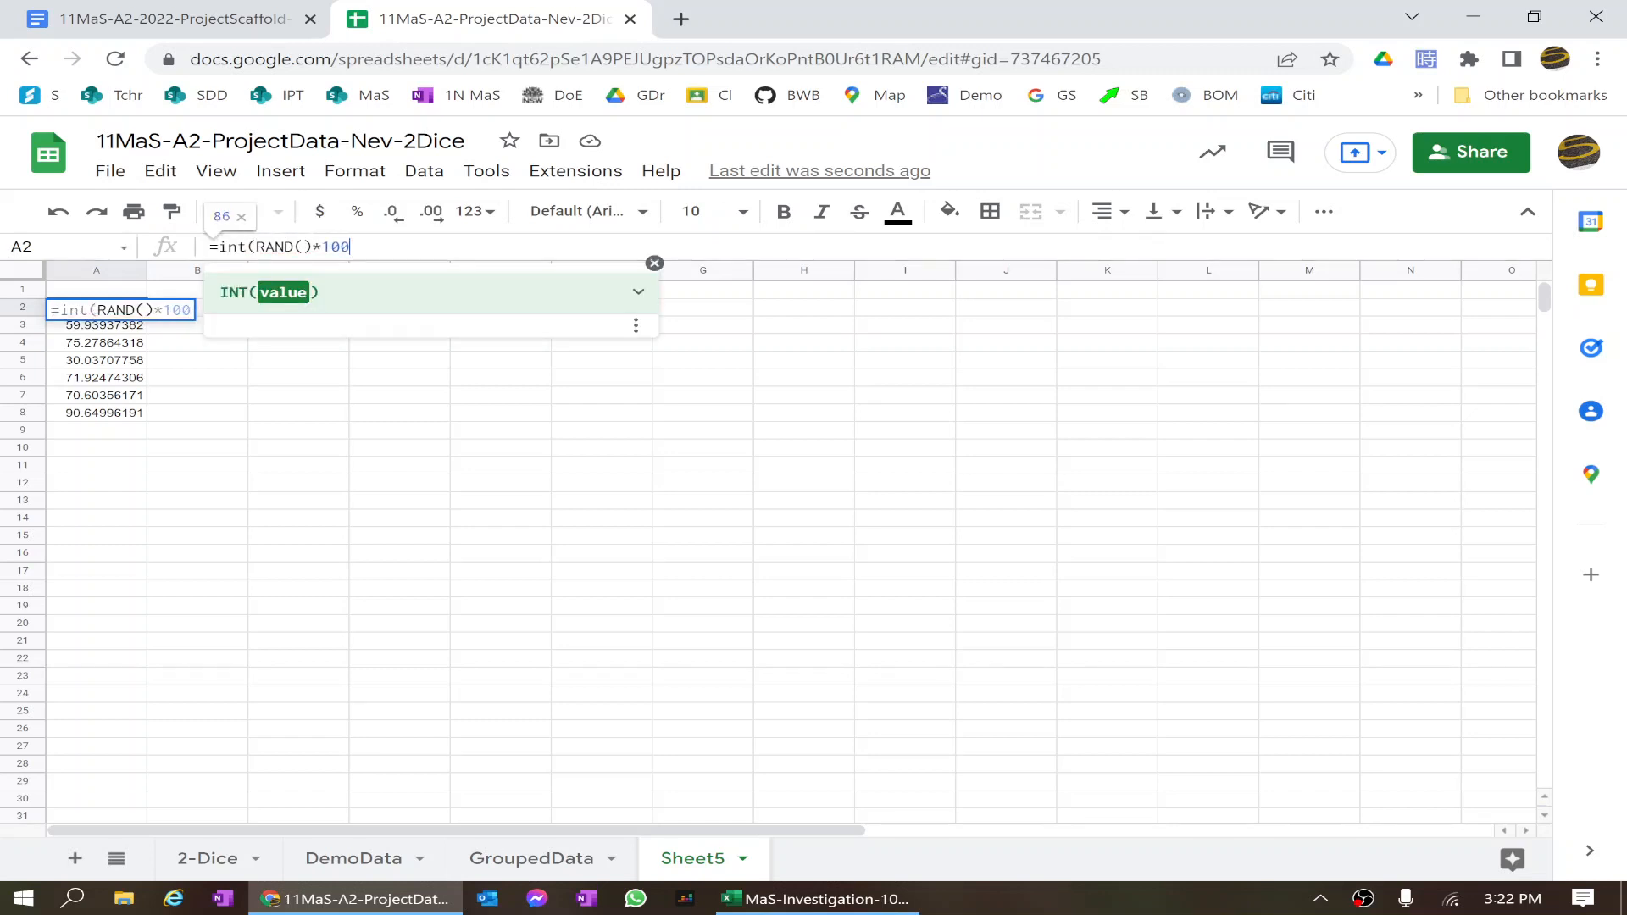
text())
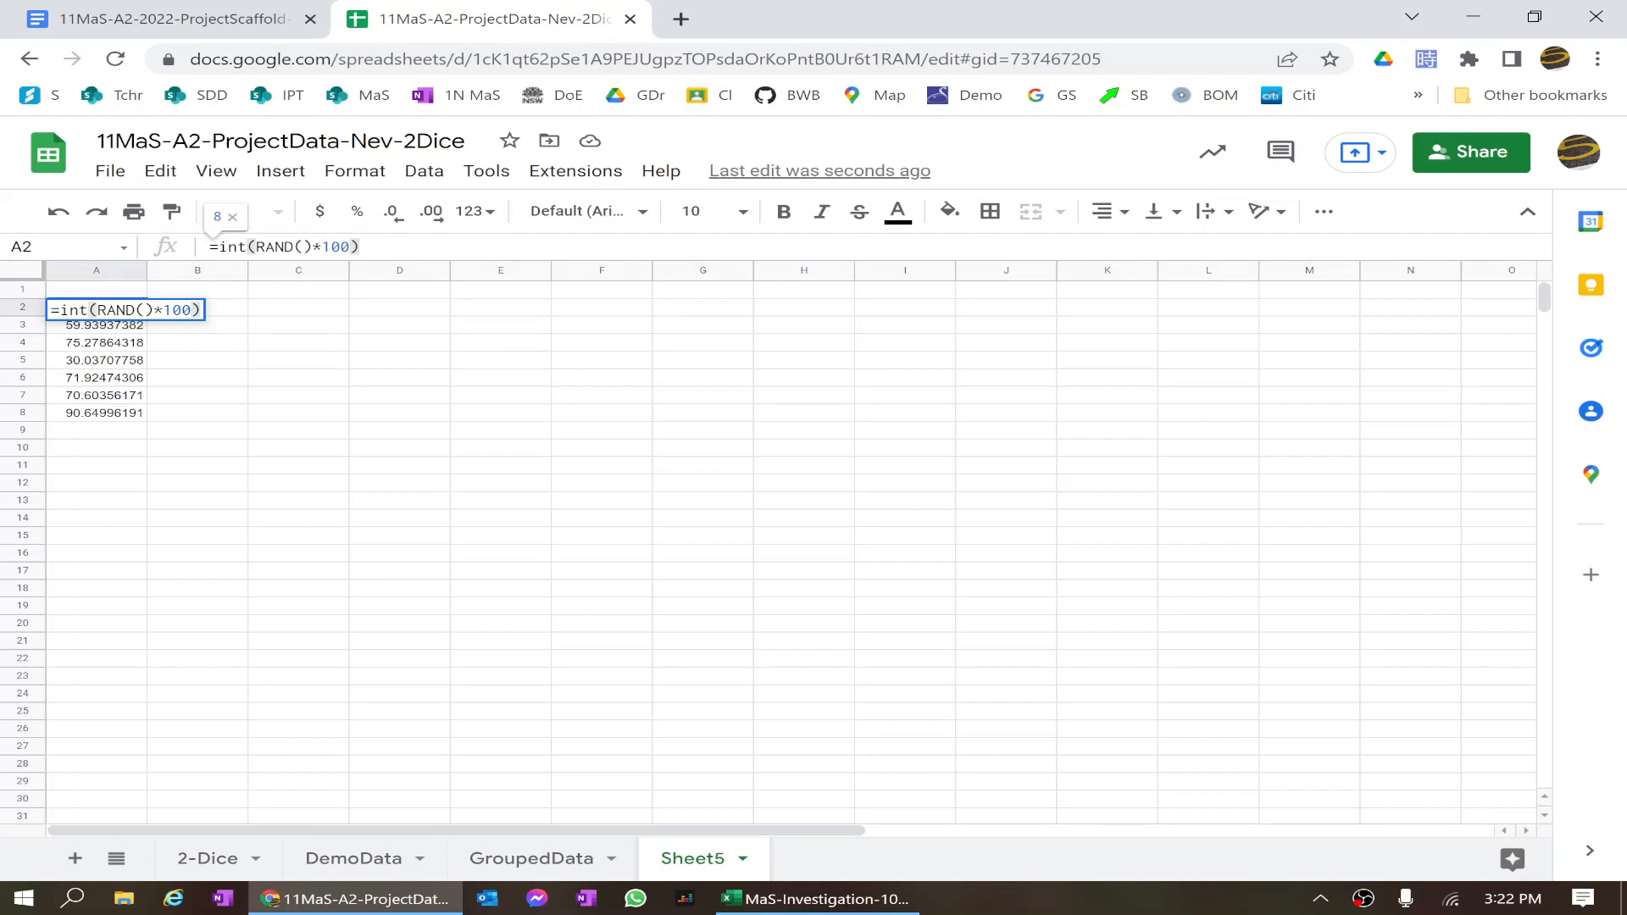
key(Return)
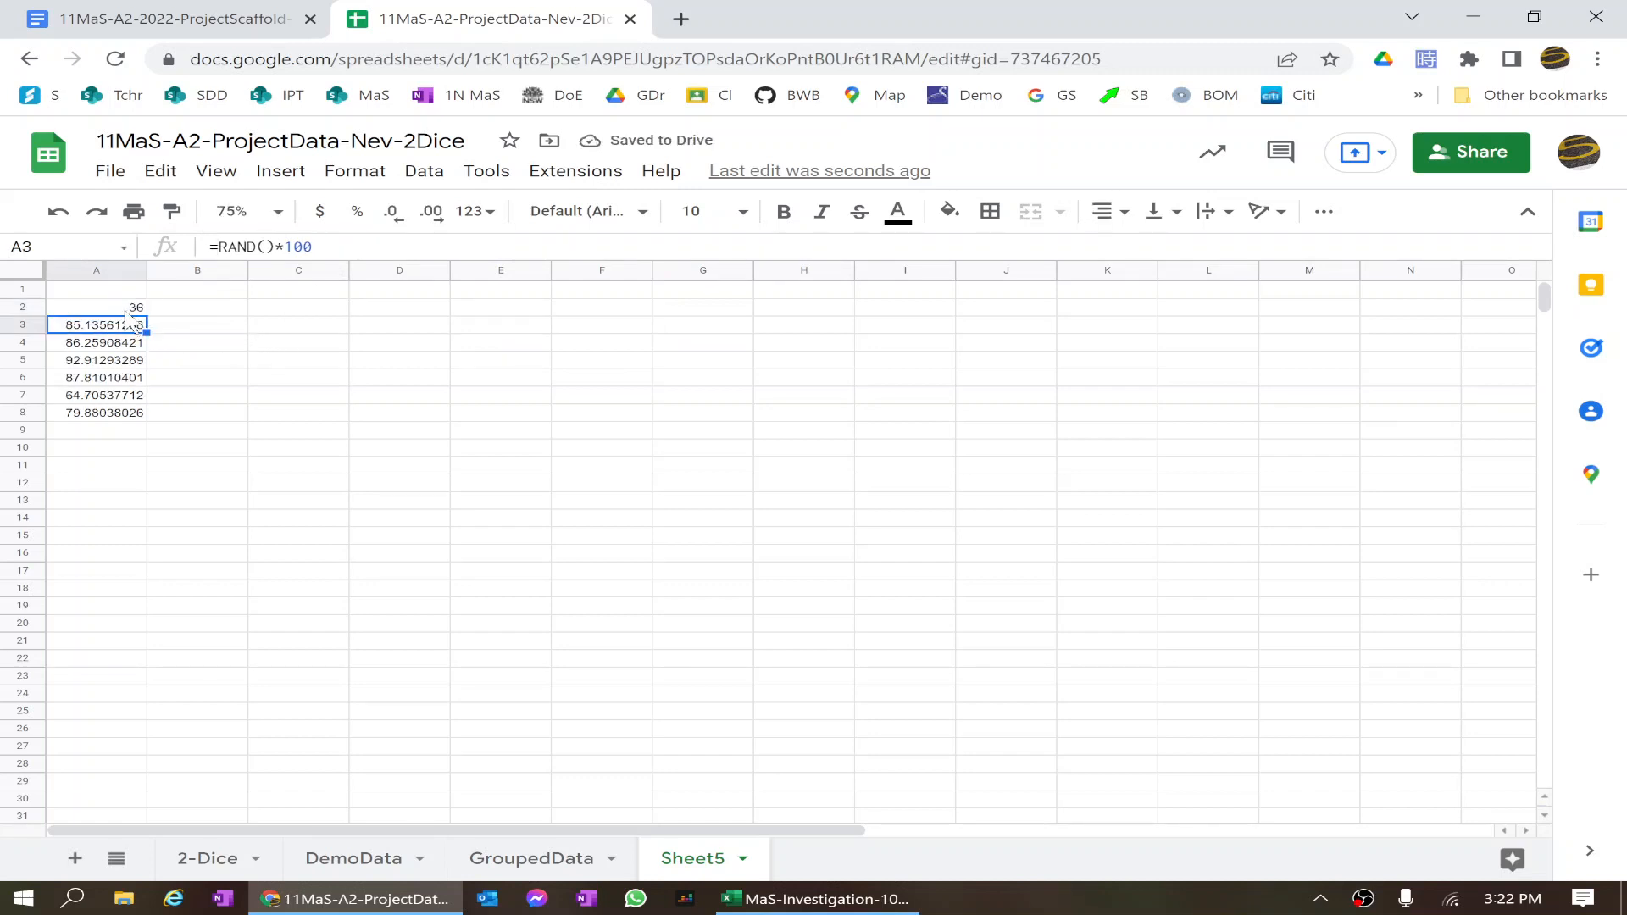
Fill the =int(RAND()*100) formula from A2 down to A15
click(103, 296)
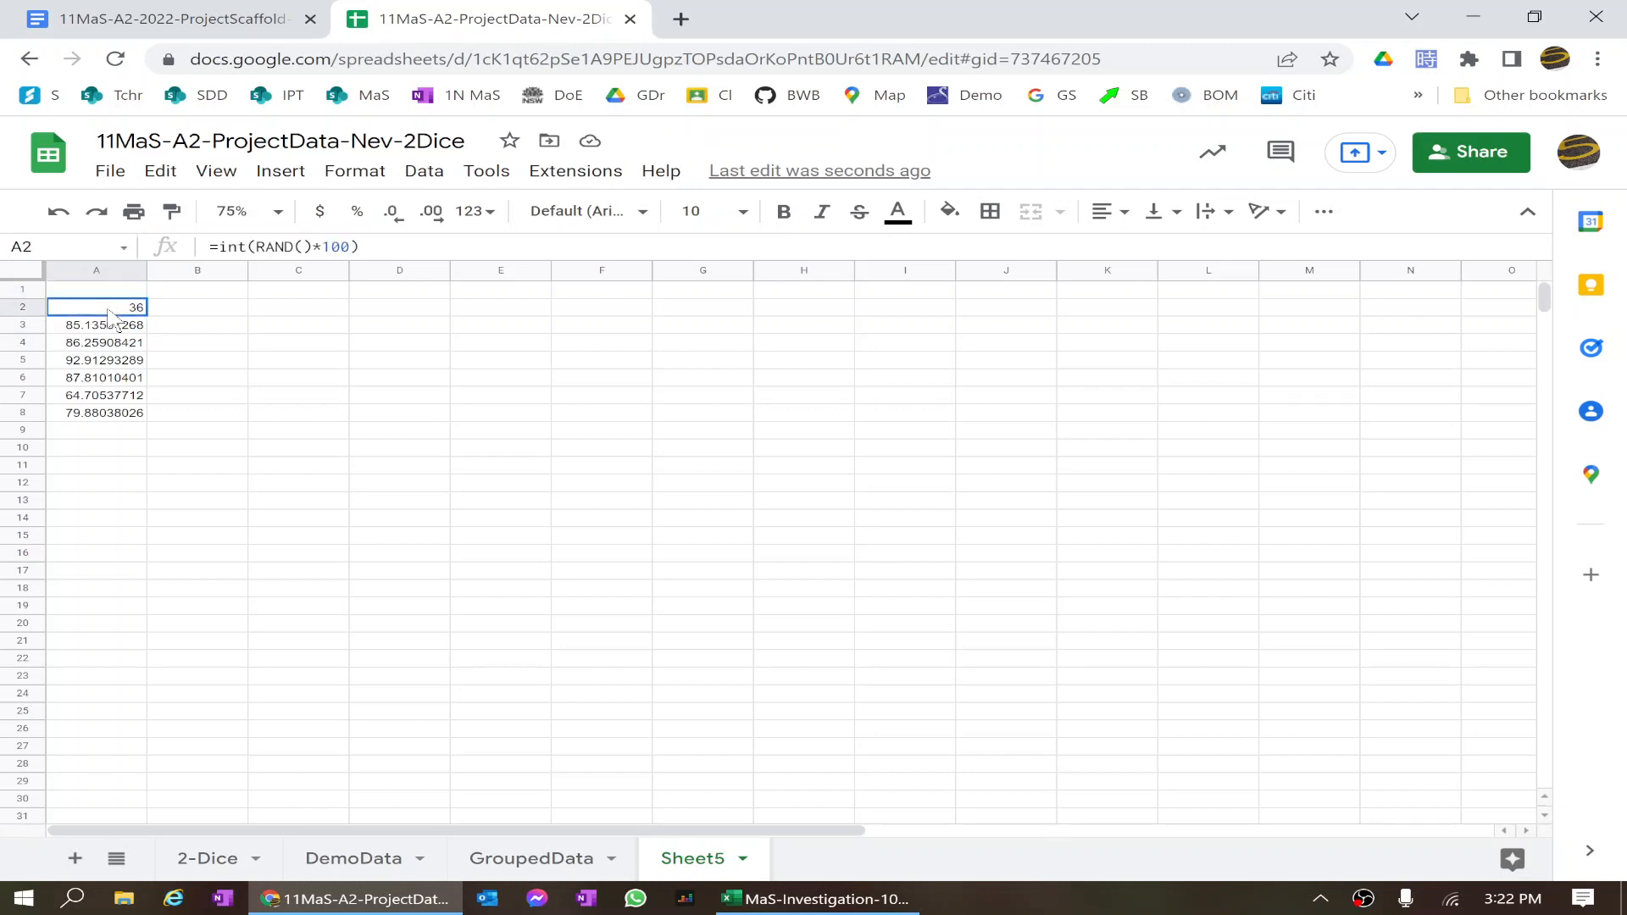
click(119, 308)
drag(146, 314, 125, 534)
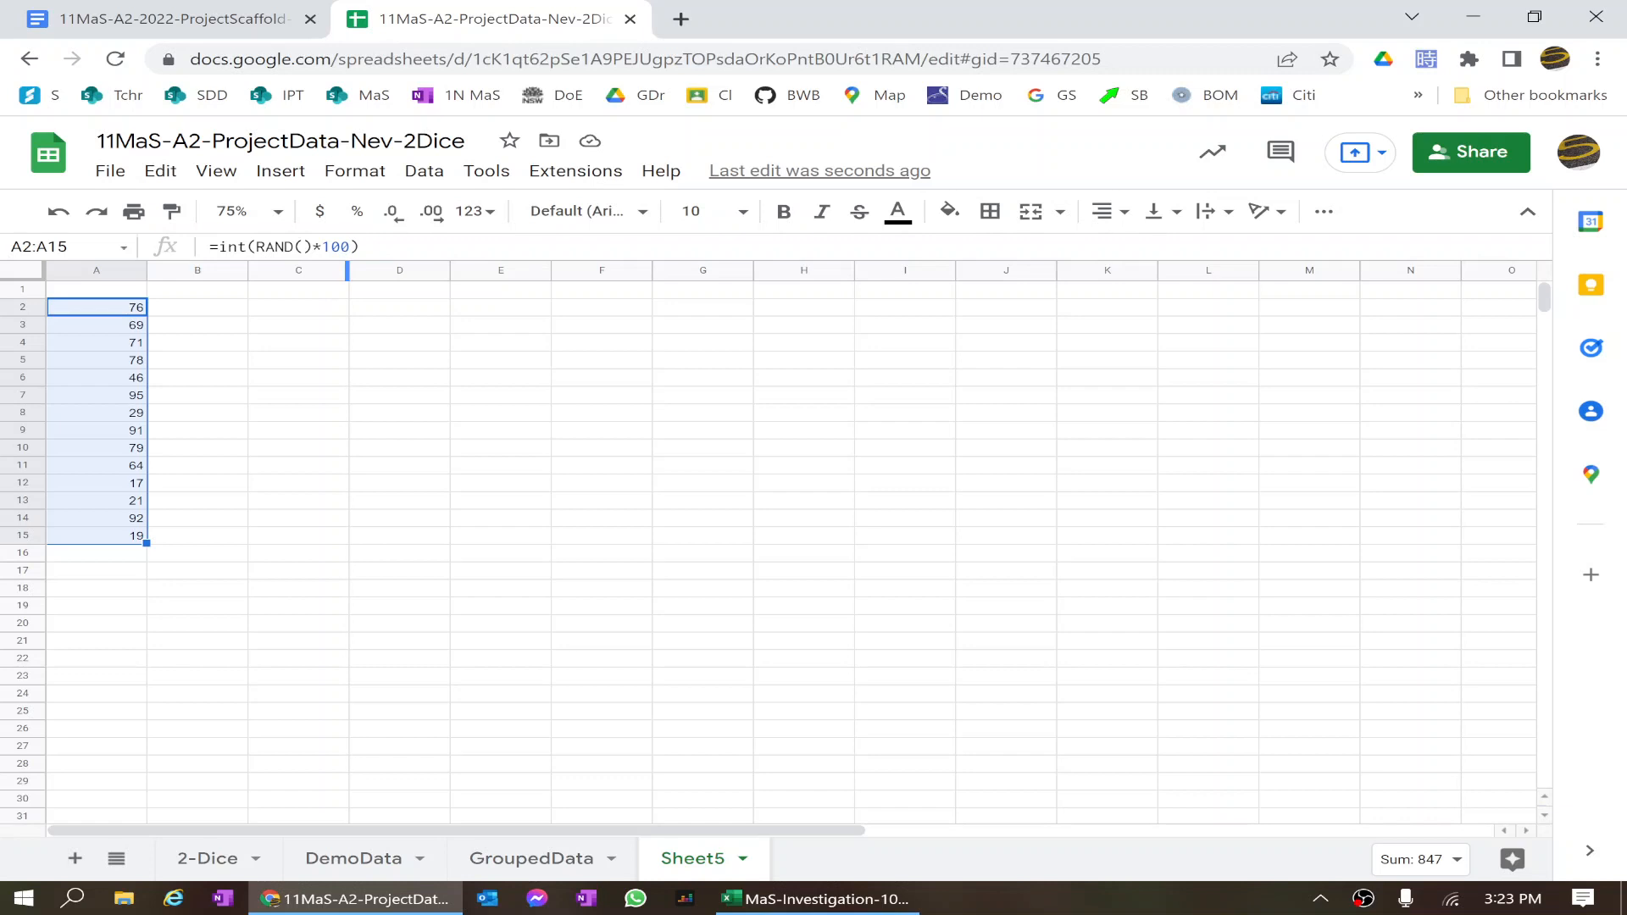
Change the multiplier in the A2 formula to 3, giving =int(RAND()*3), and fill it down to A15
key(F2)
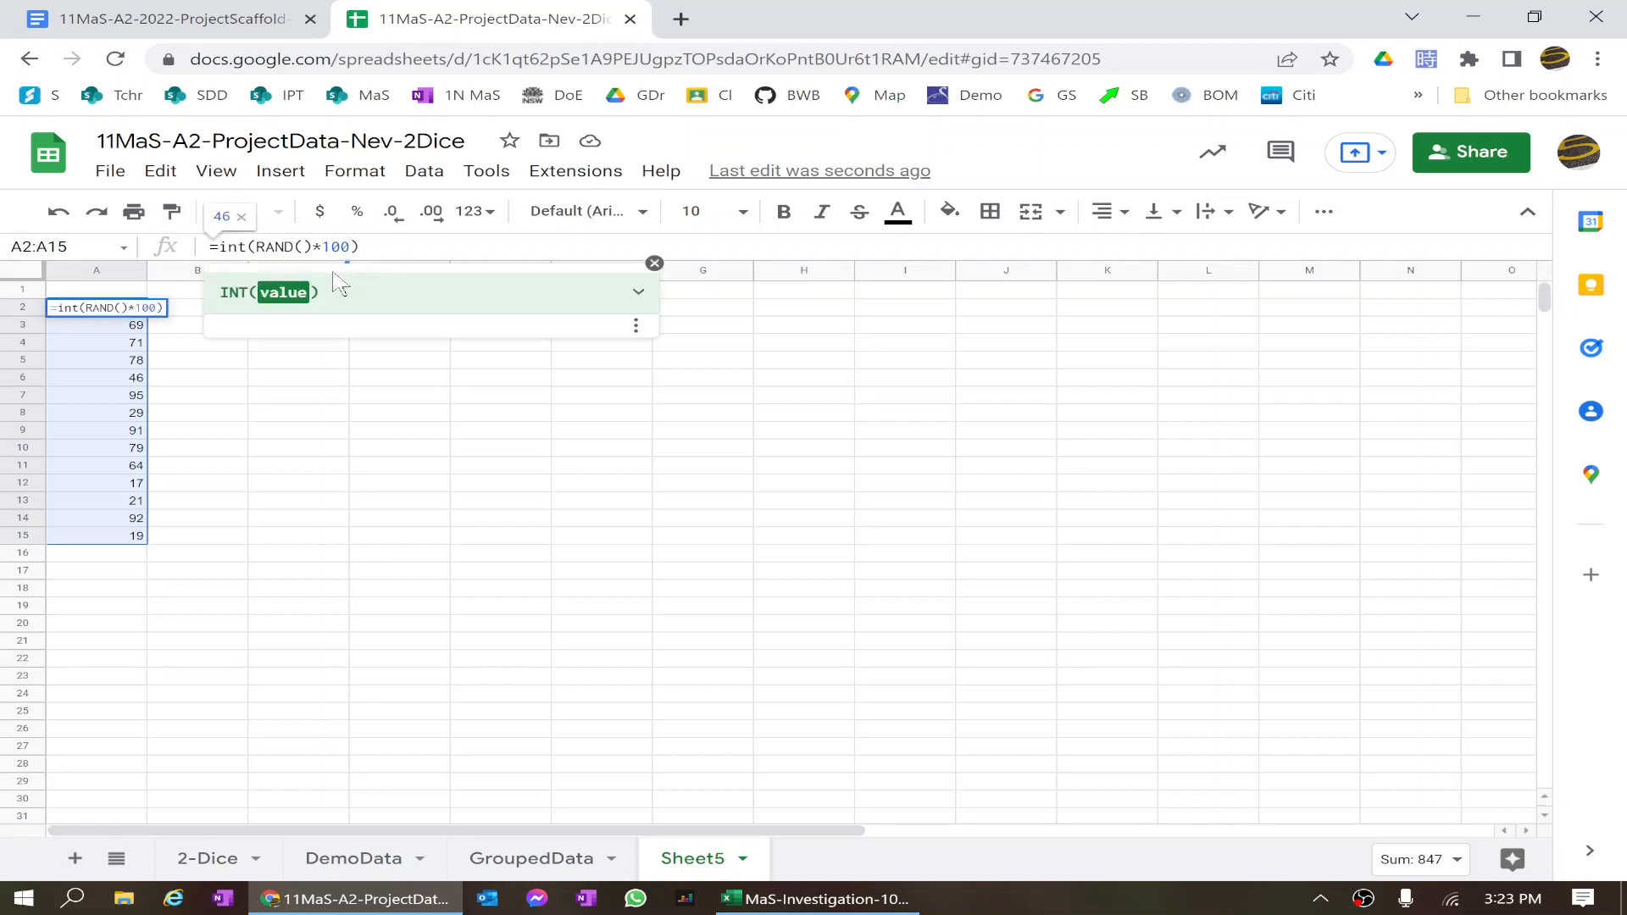
key(BackSpace)
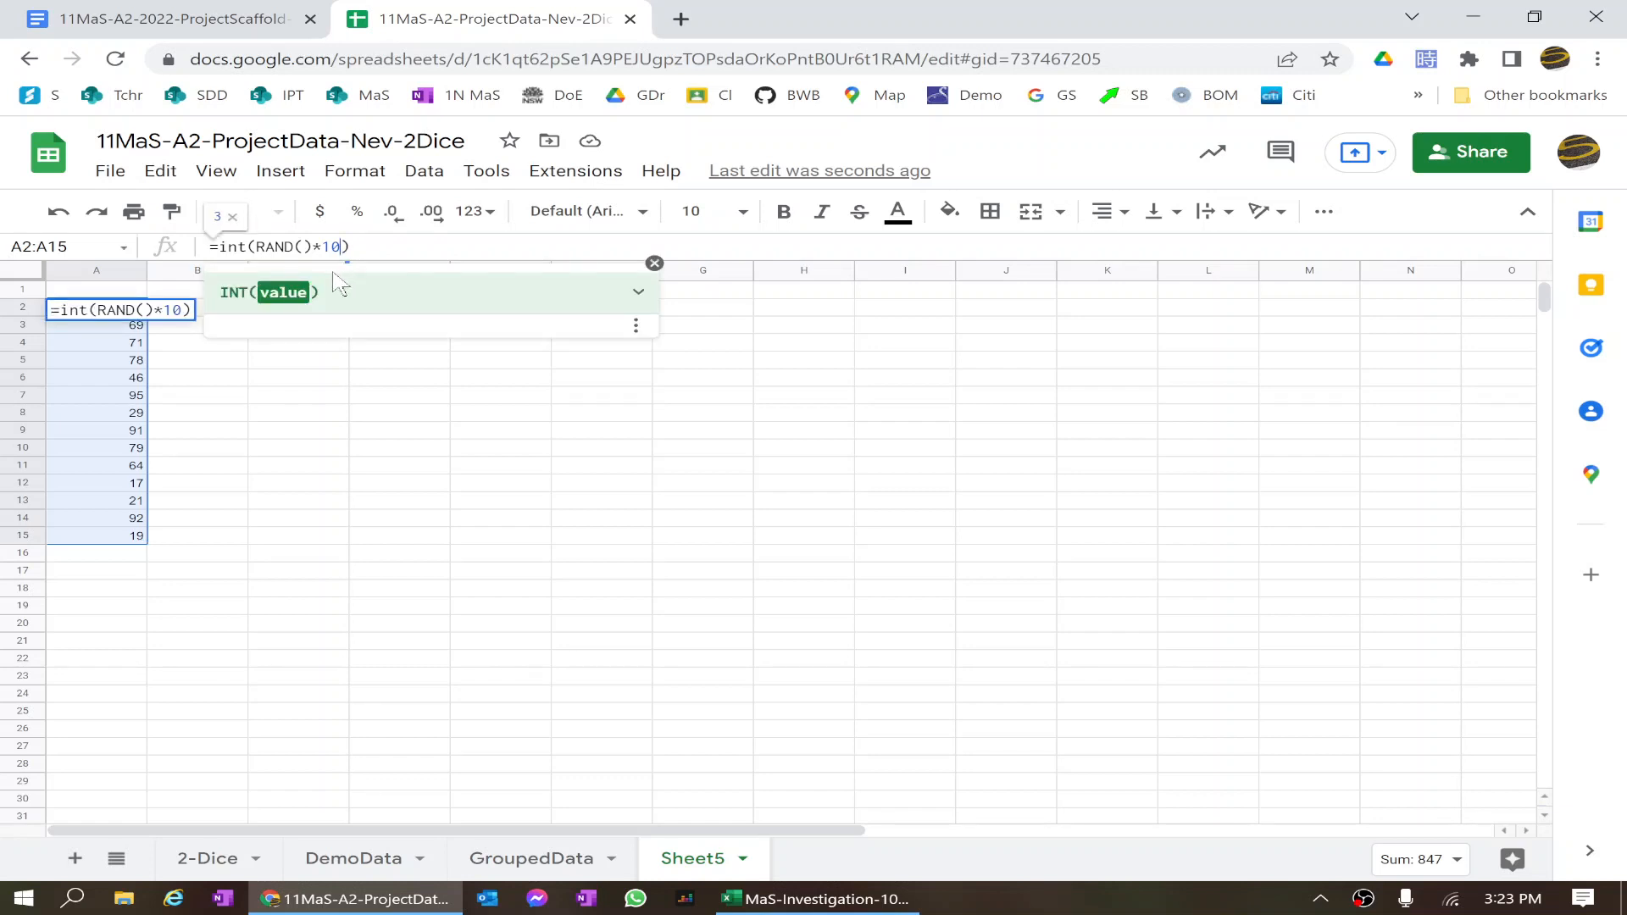
key(BackSpace)
key(BackSpace)
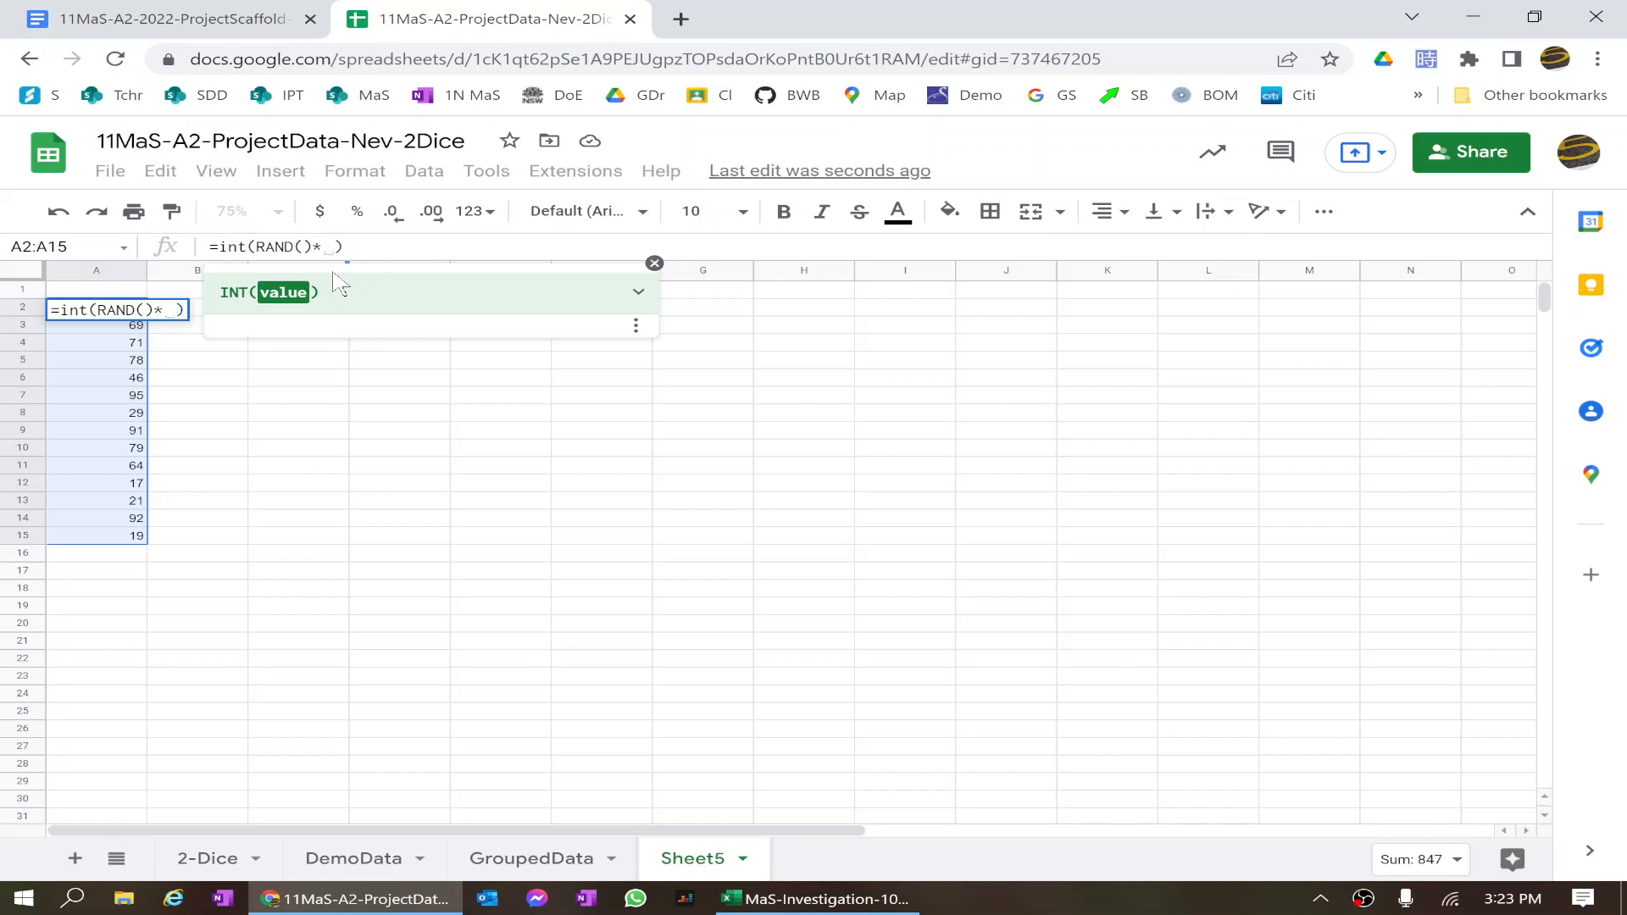
text(3)
key(Return)
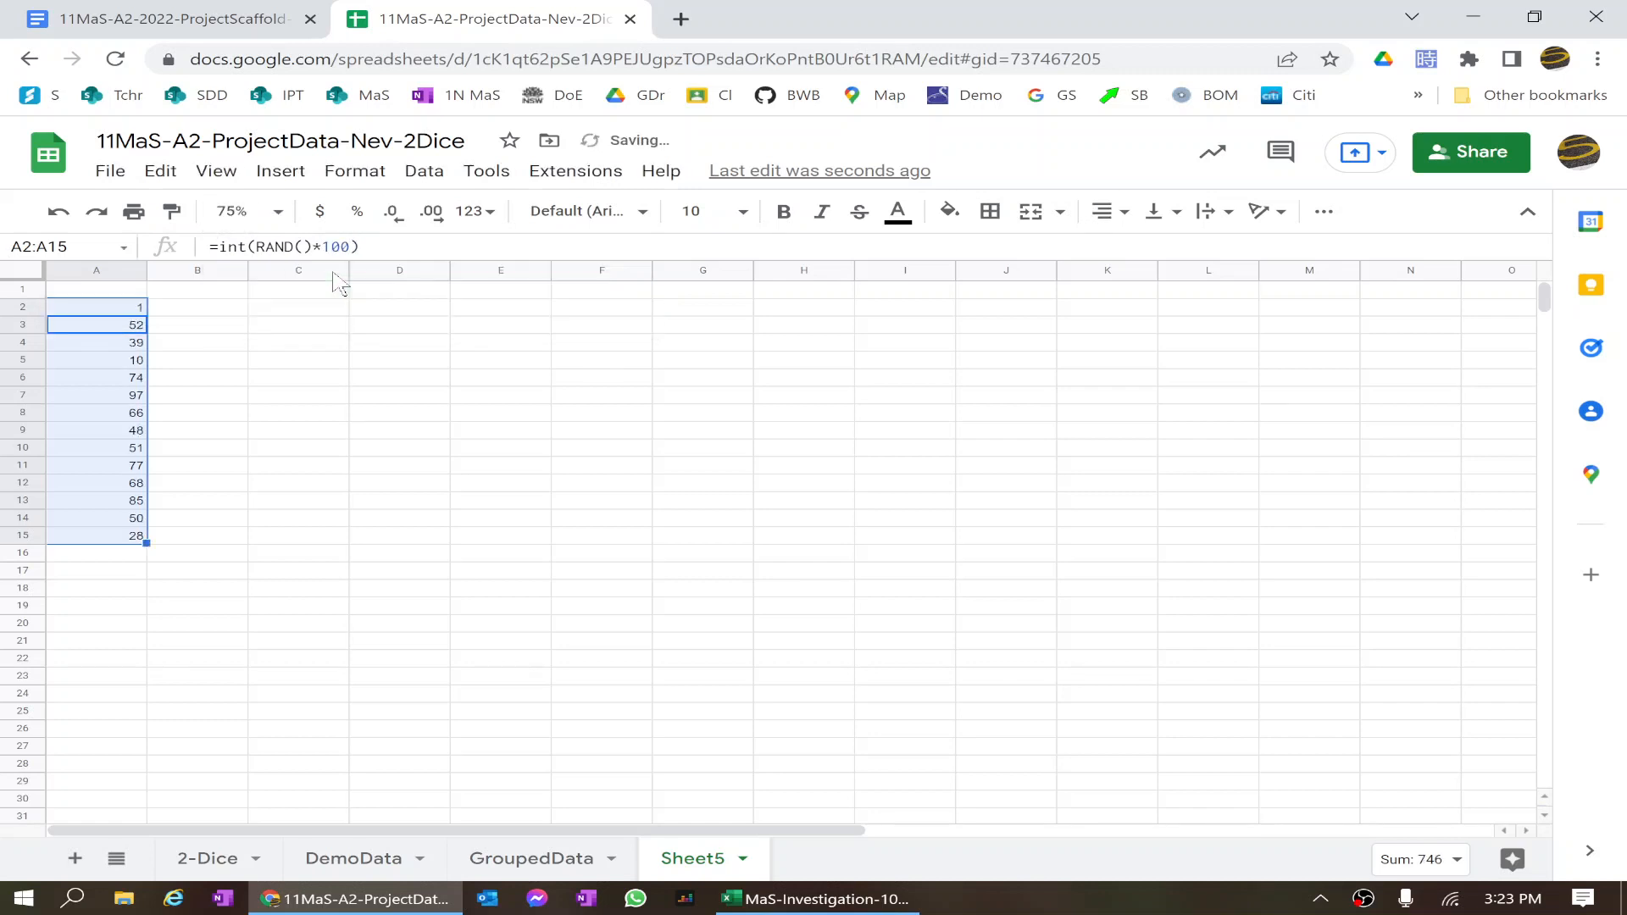
click(140, 313)
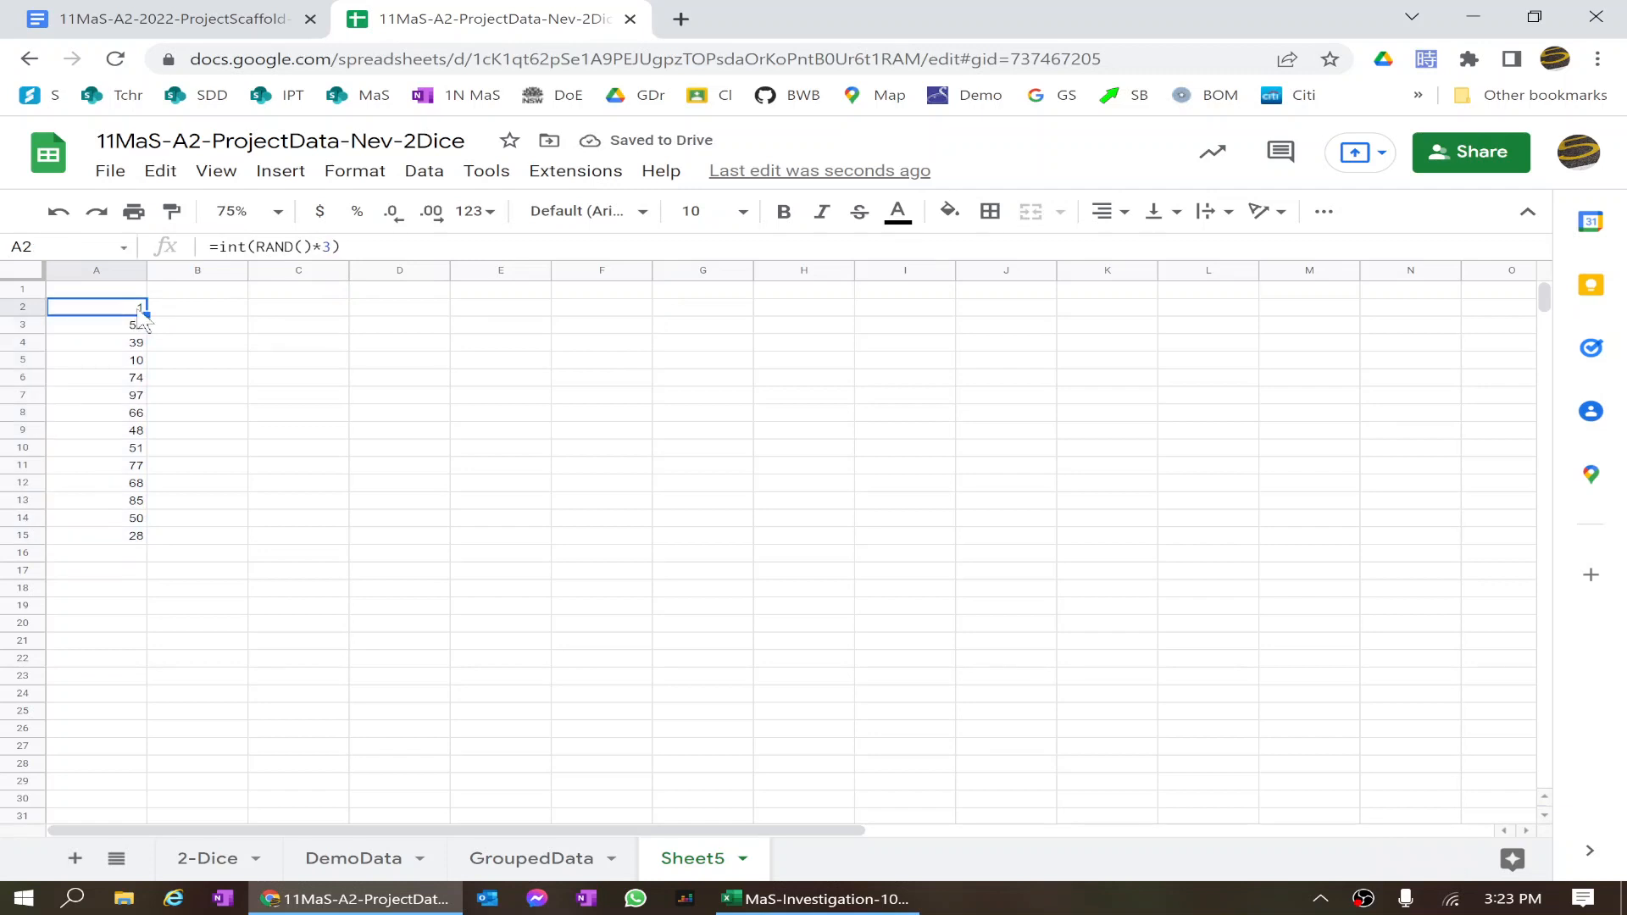
drag(146, 314, 125, 536)
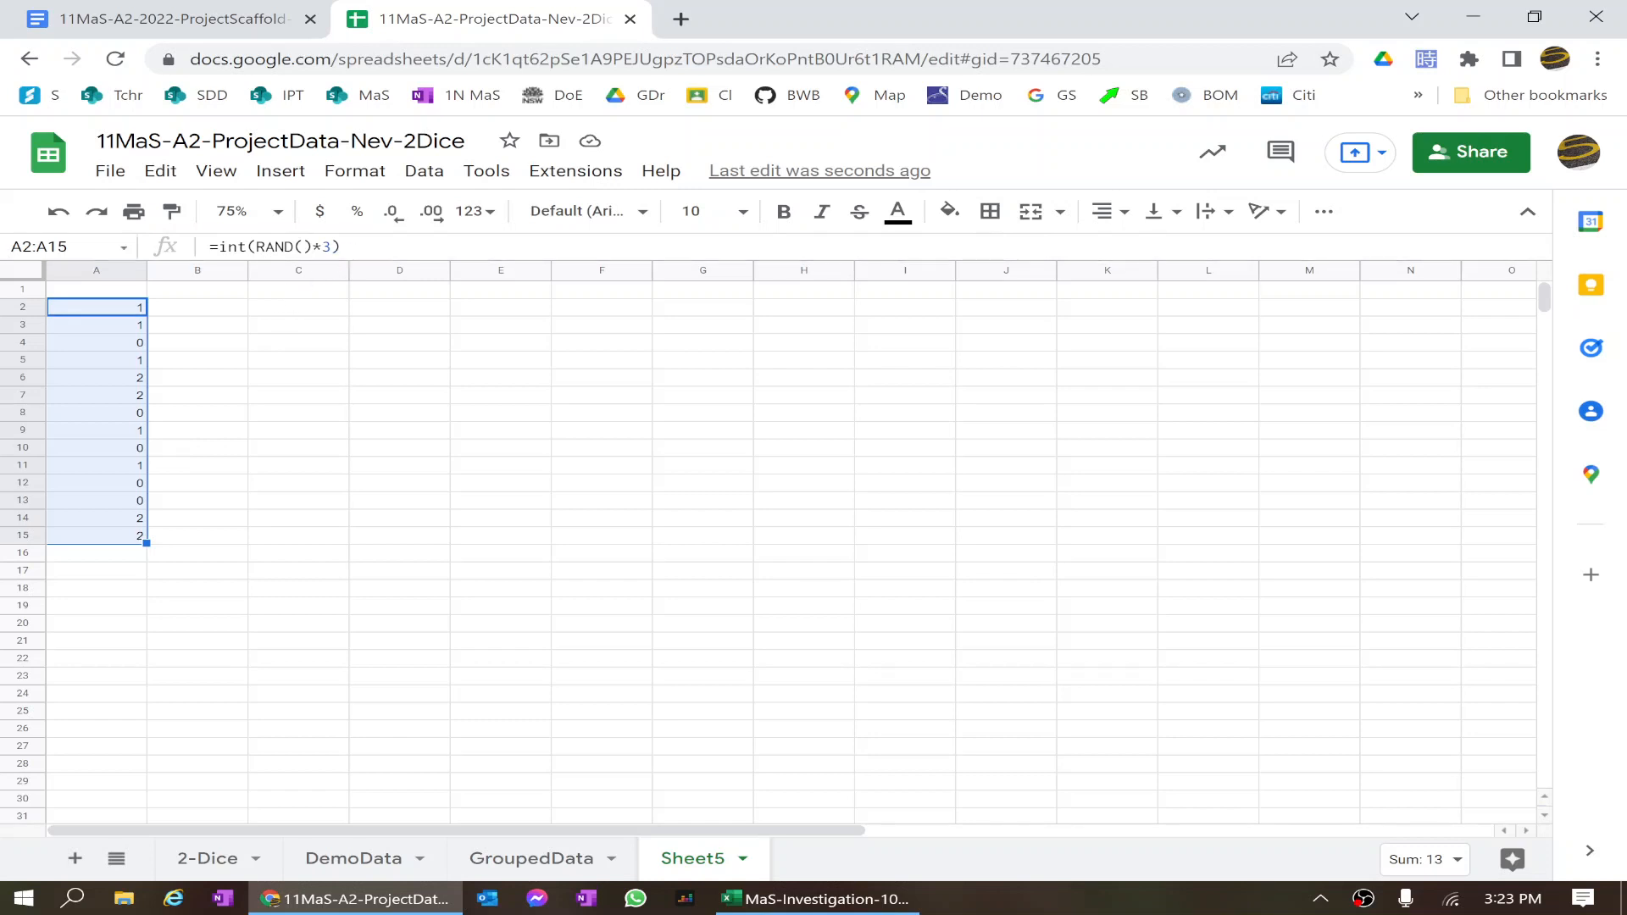
Add 1 to the formula in A2 so it reads =int(RAND()*3)+1
click(363, 253)
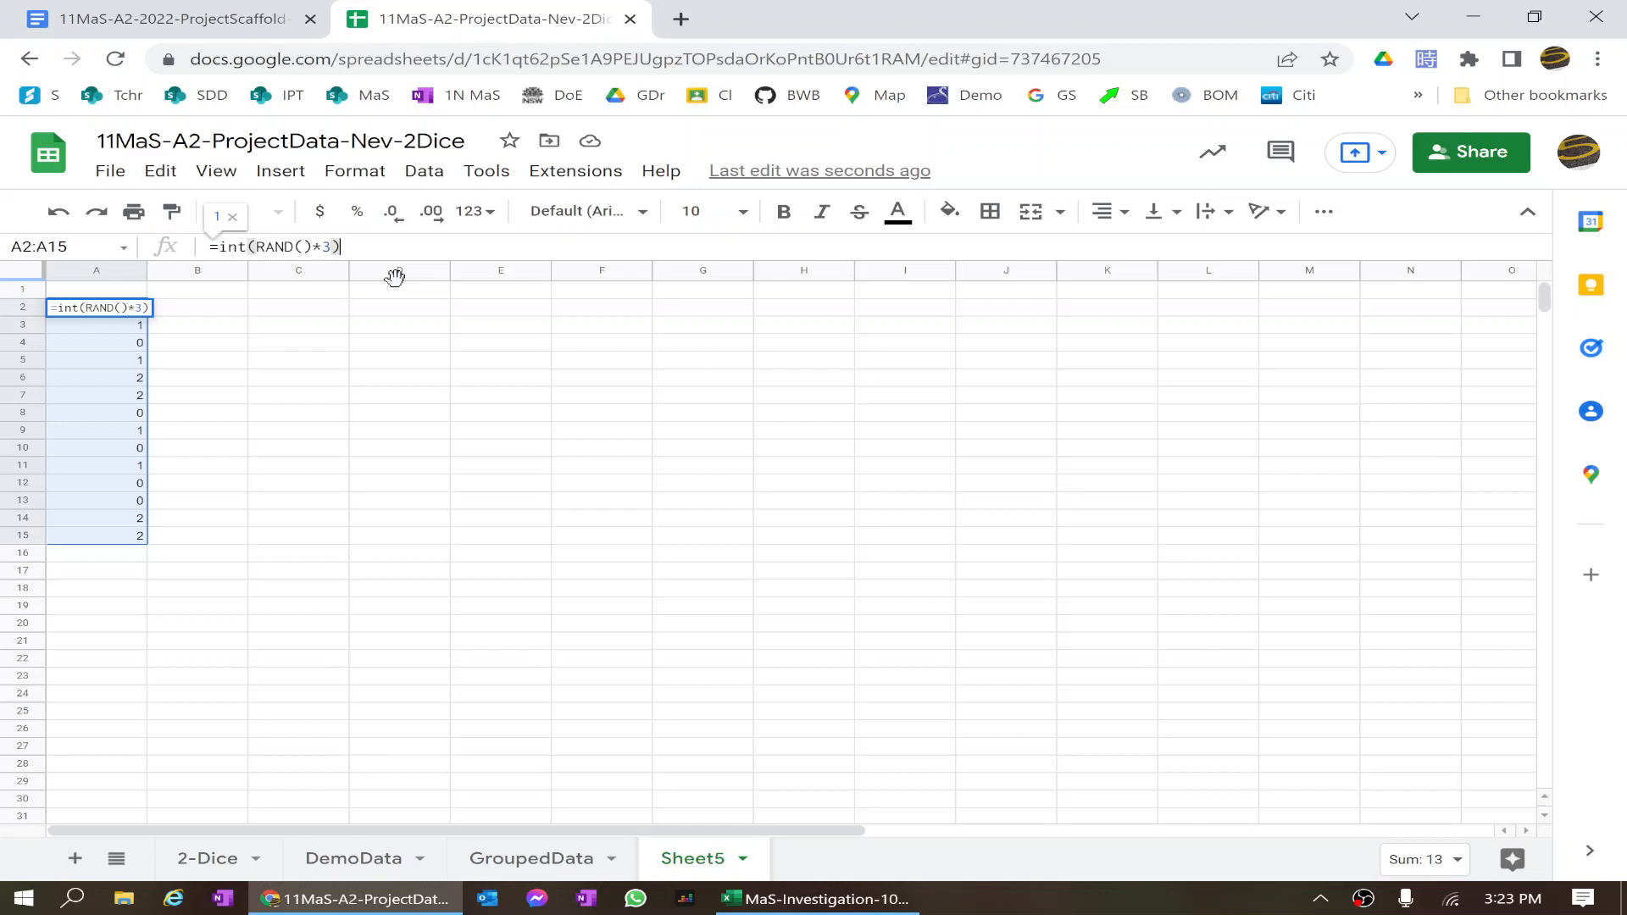
text(+1)
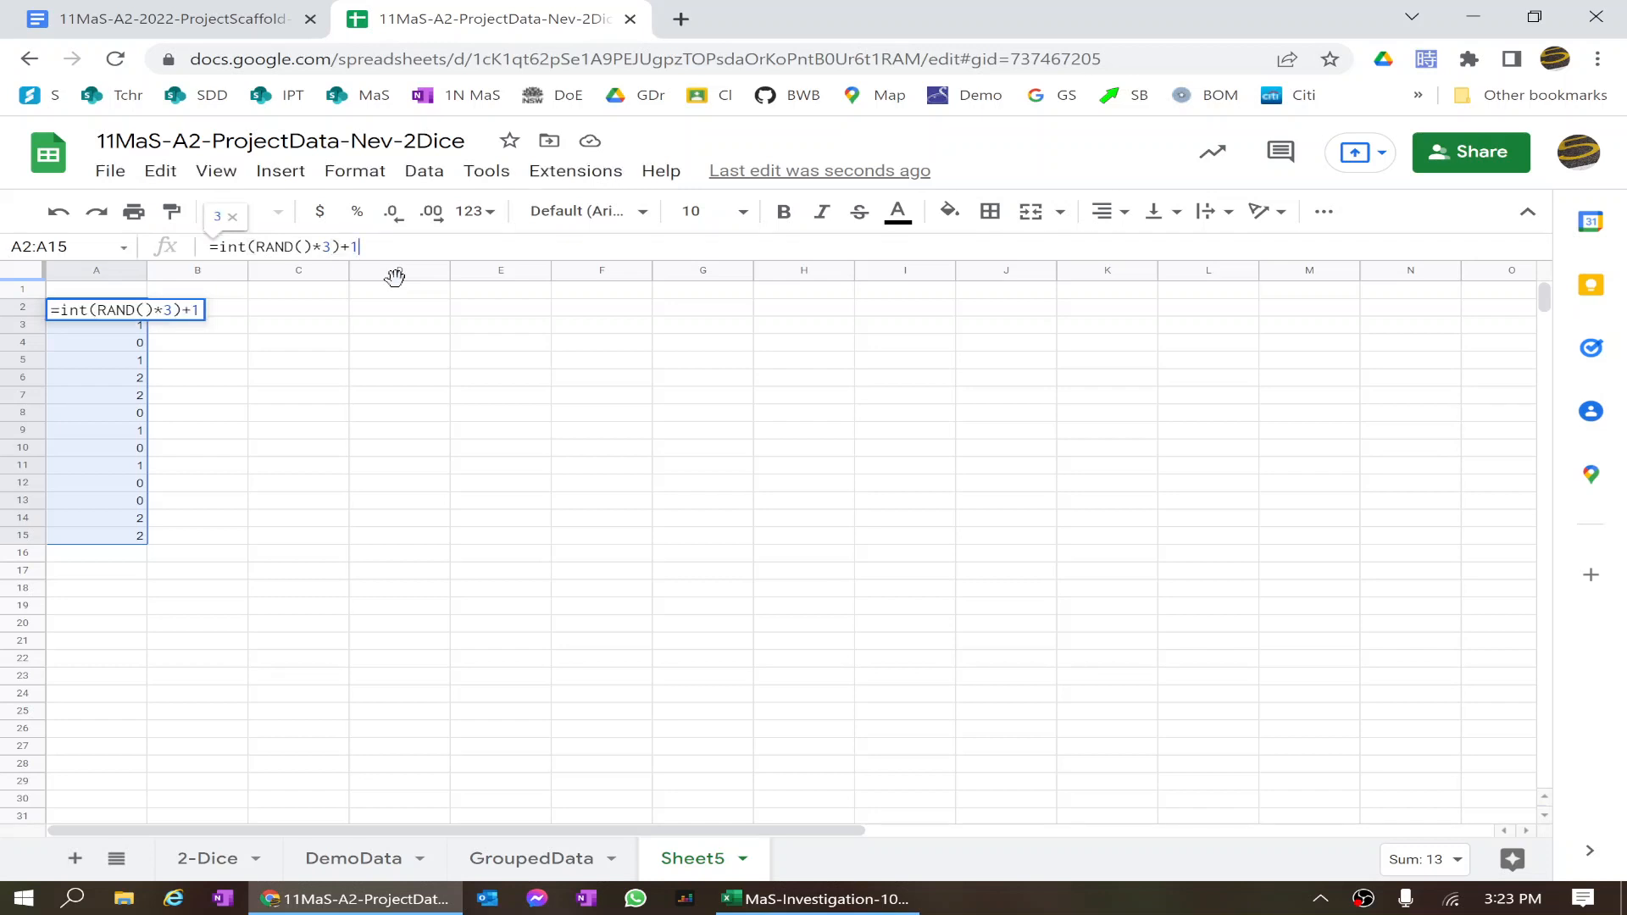
key(Return)
click(127, 310)
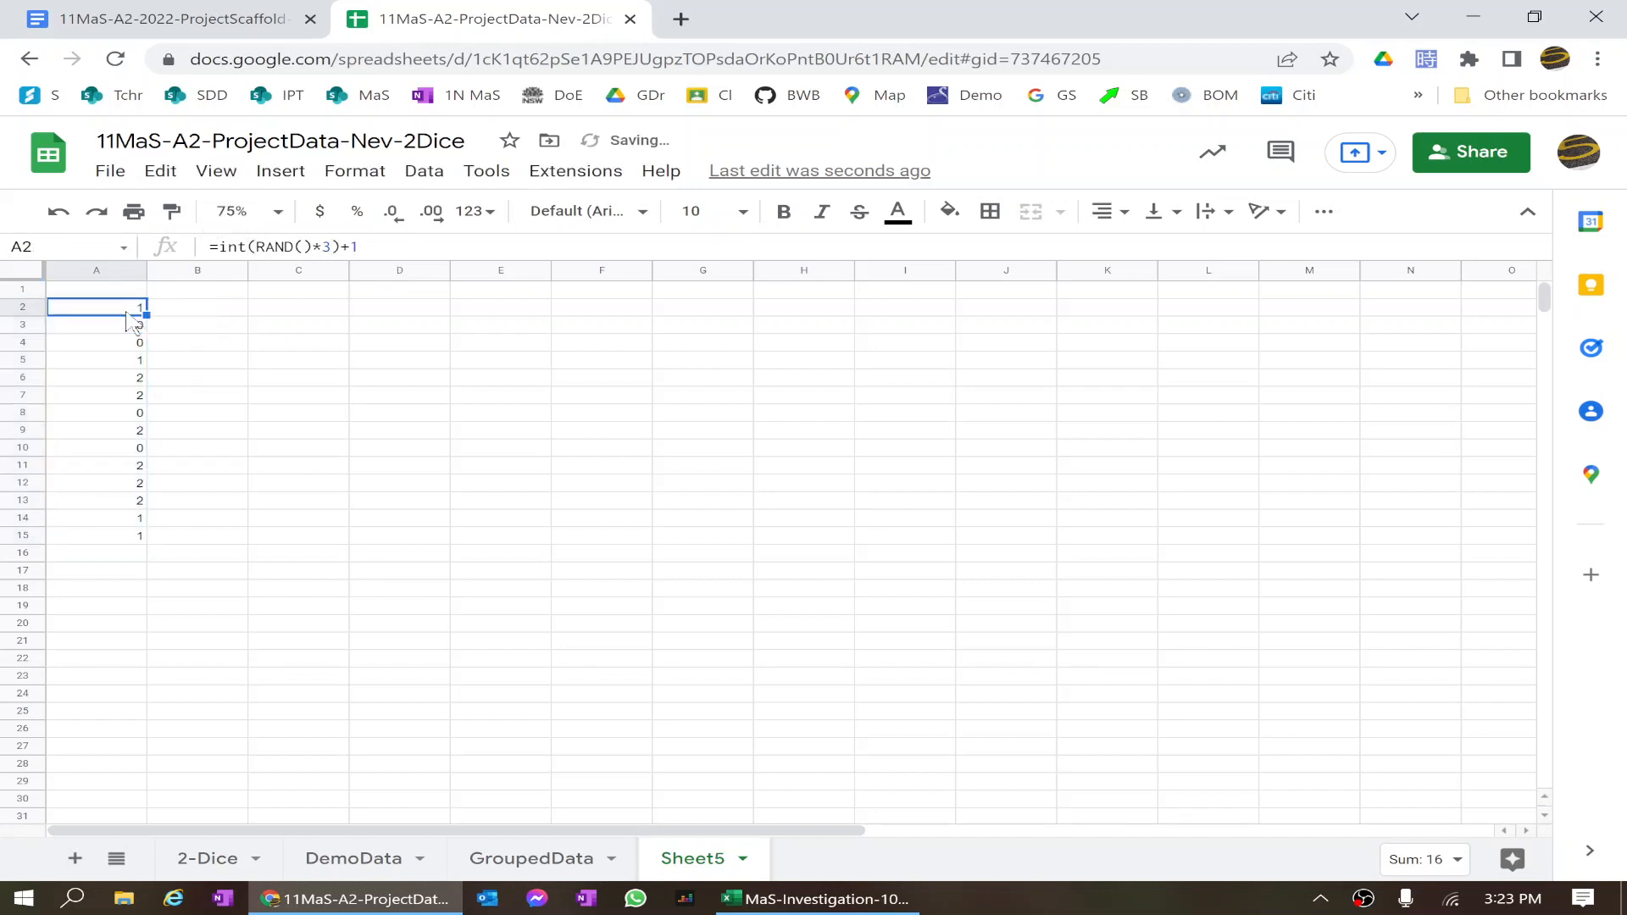
Fill the A2 formula down to A15 and change A2's multiplier to 100, giving =int(RAND()*100)+1
drag(146, 315, 119, 539)
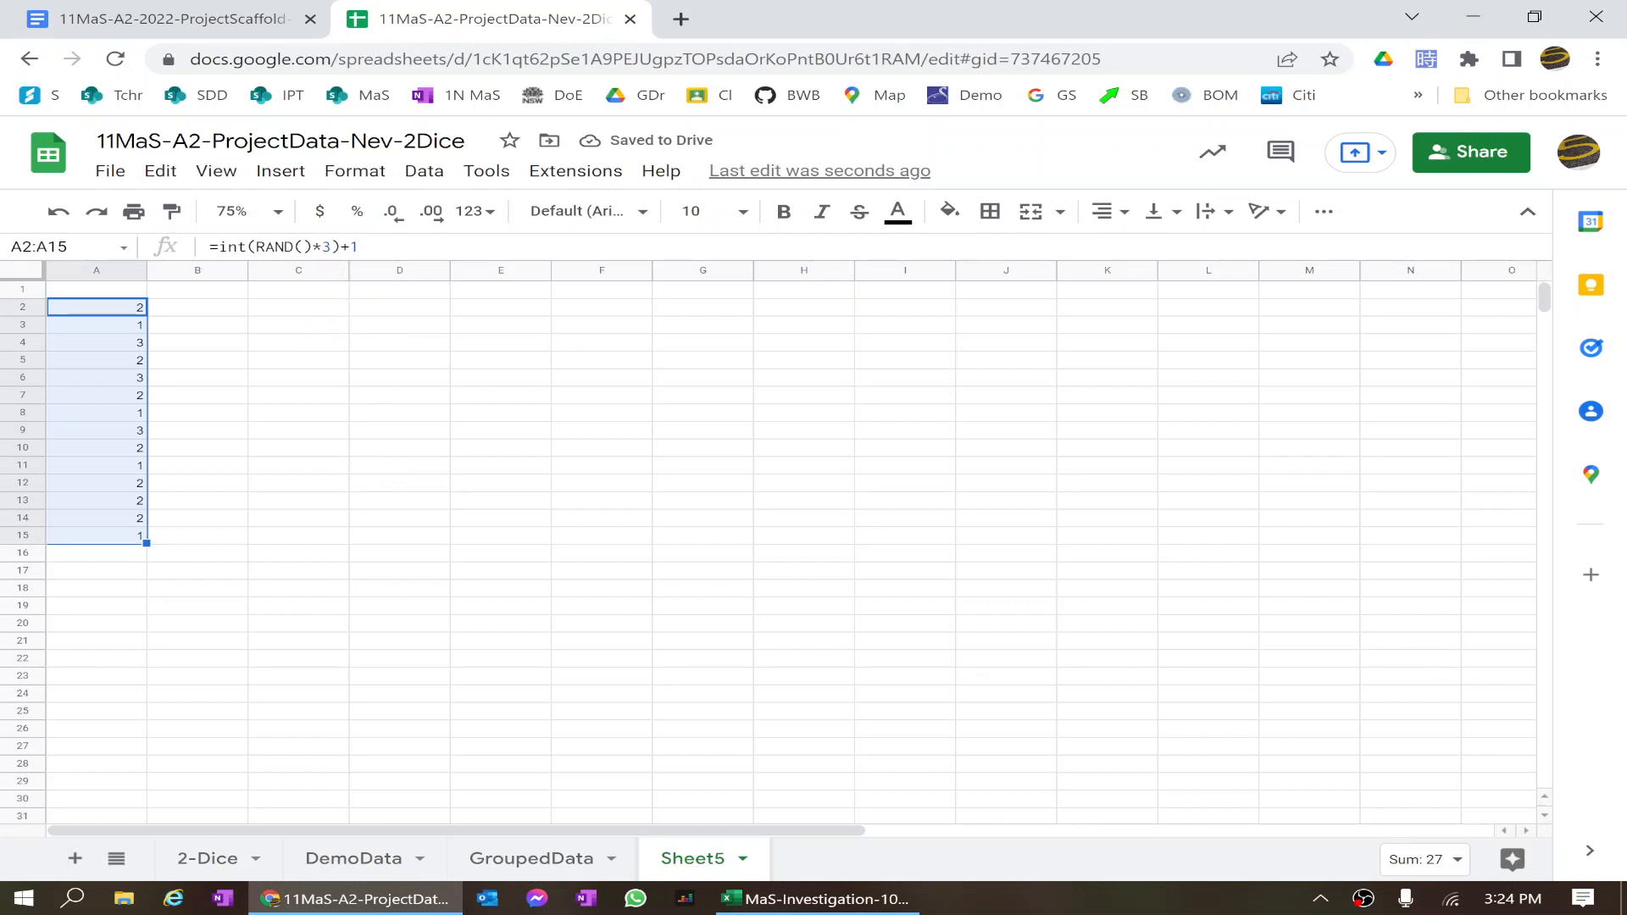
click(332, 247)
key(BackSpace)
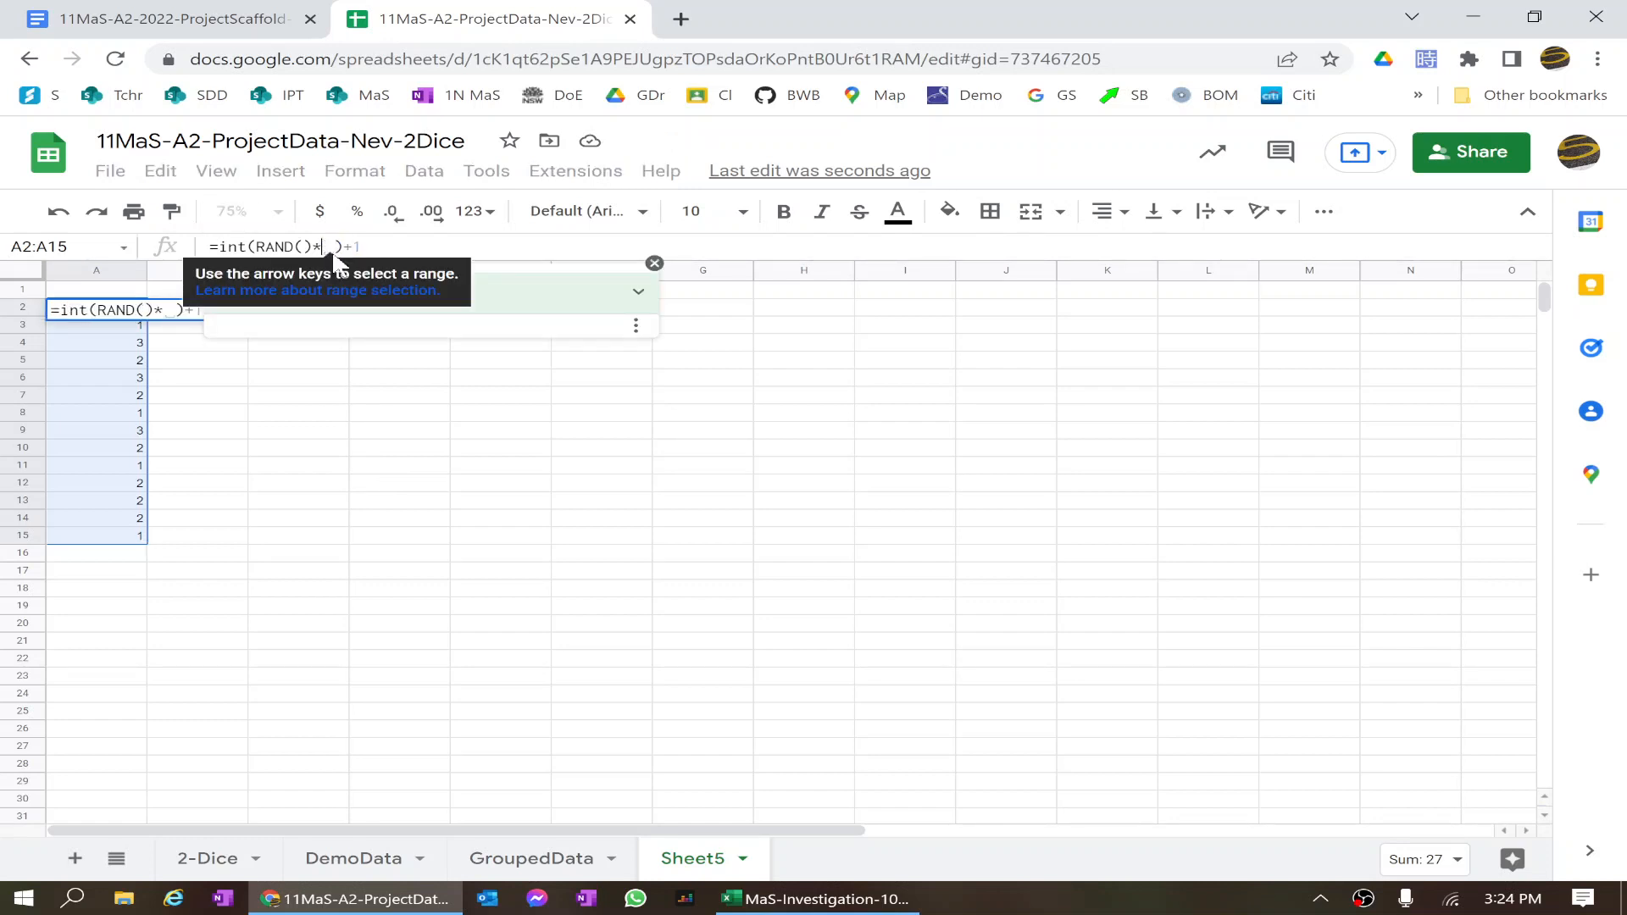
text(100)
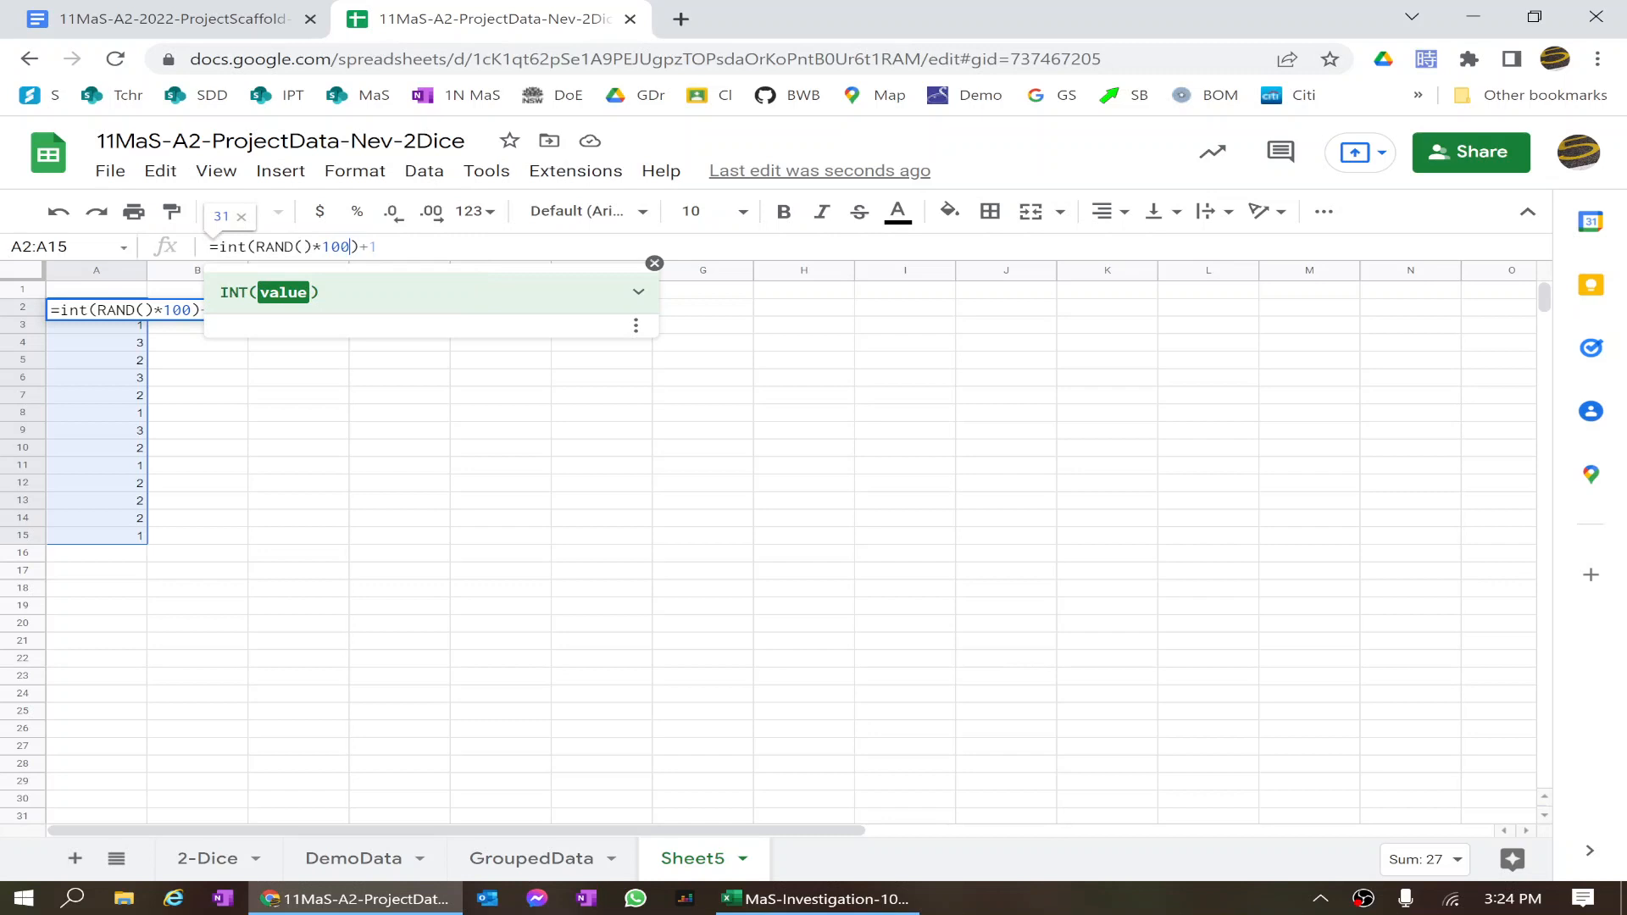
key(Return)
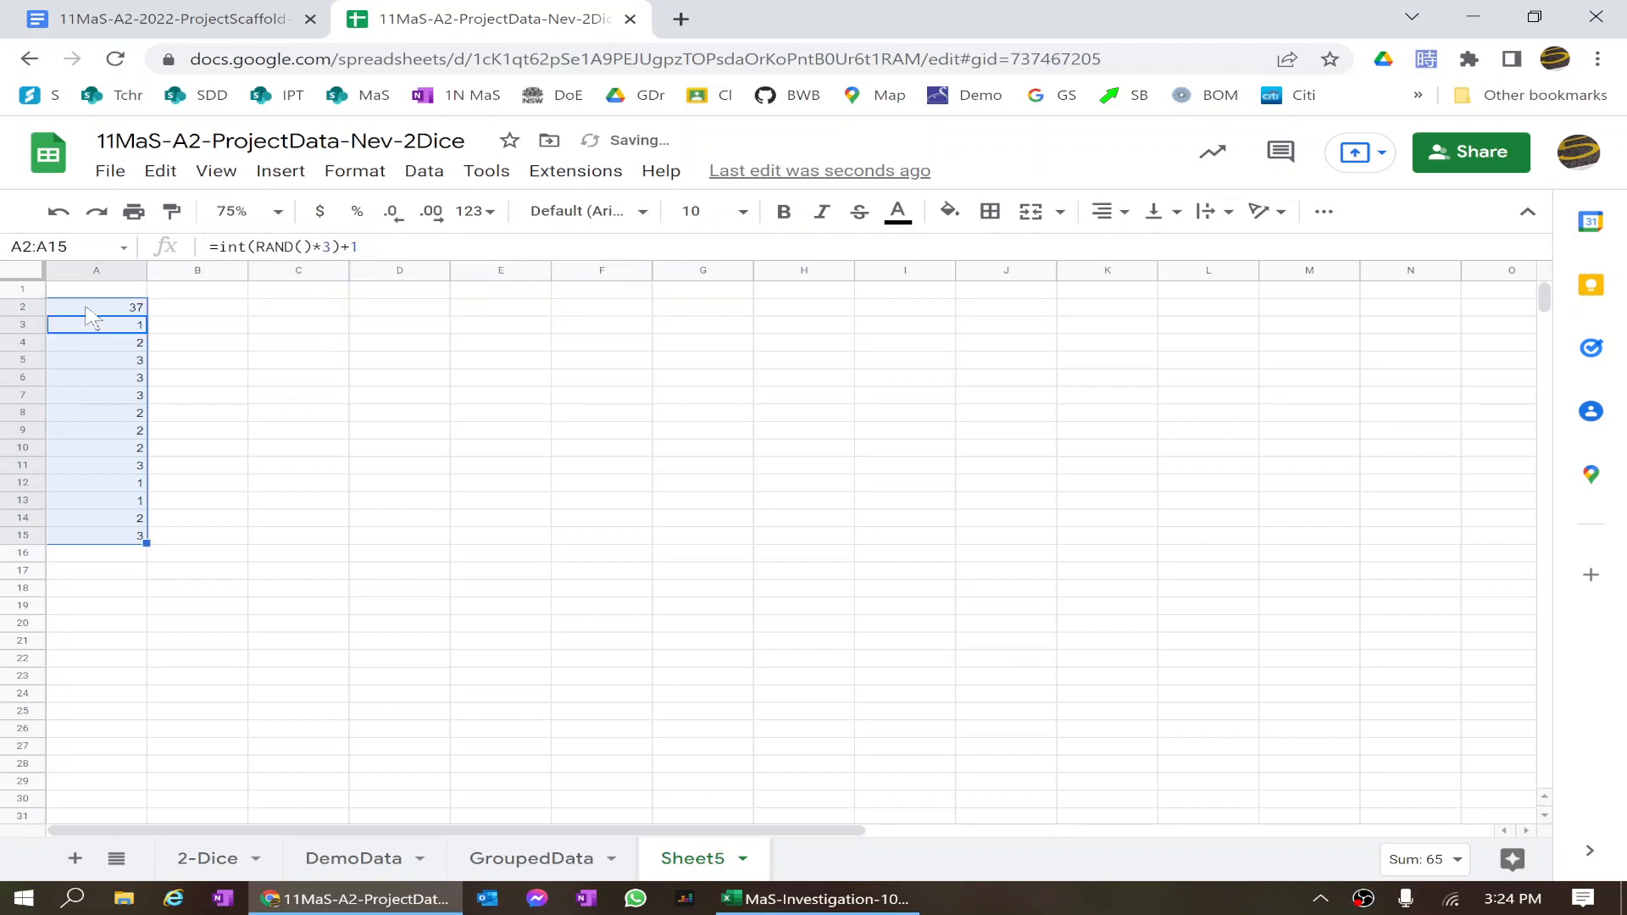
Fill the =int(RAND()*100)+1 formula from A2 down to A41
click(86, 308)
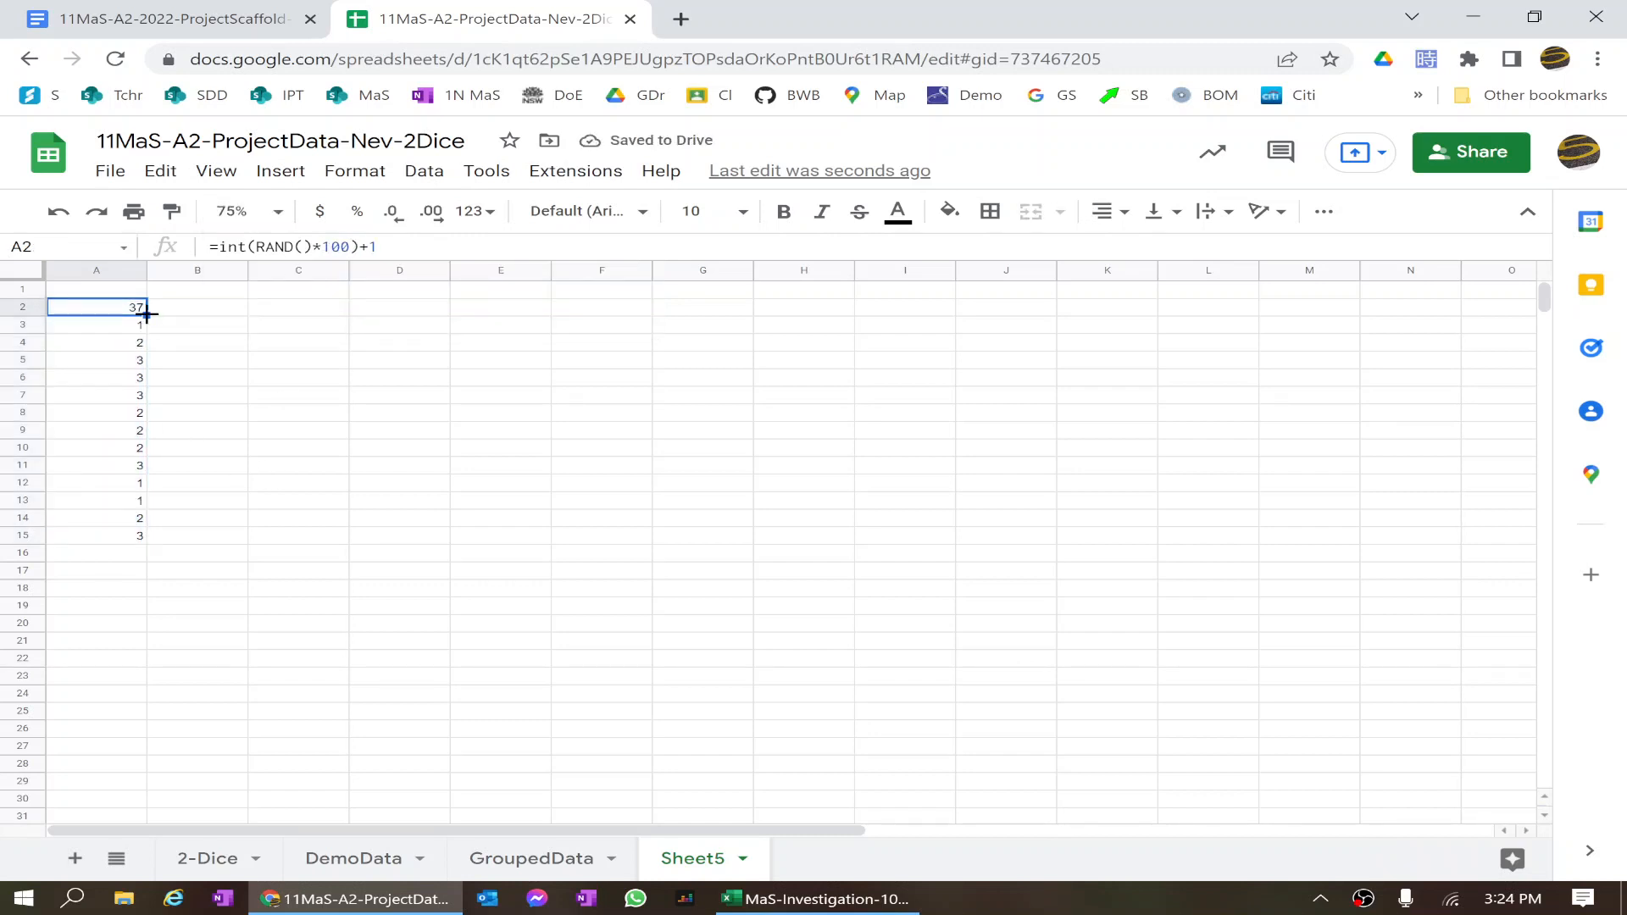
drag(146, 313, 134, 809)
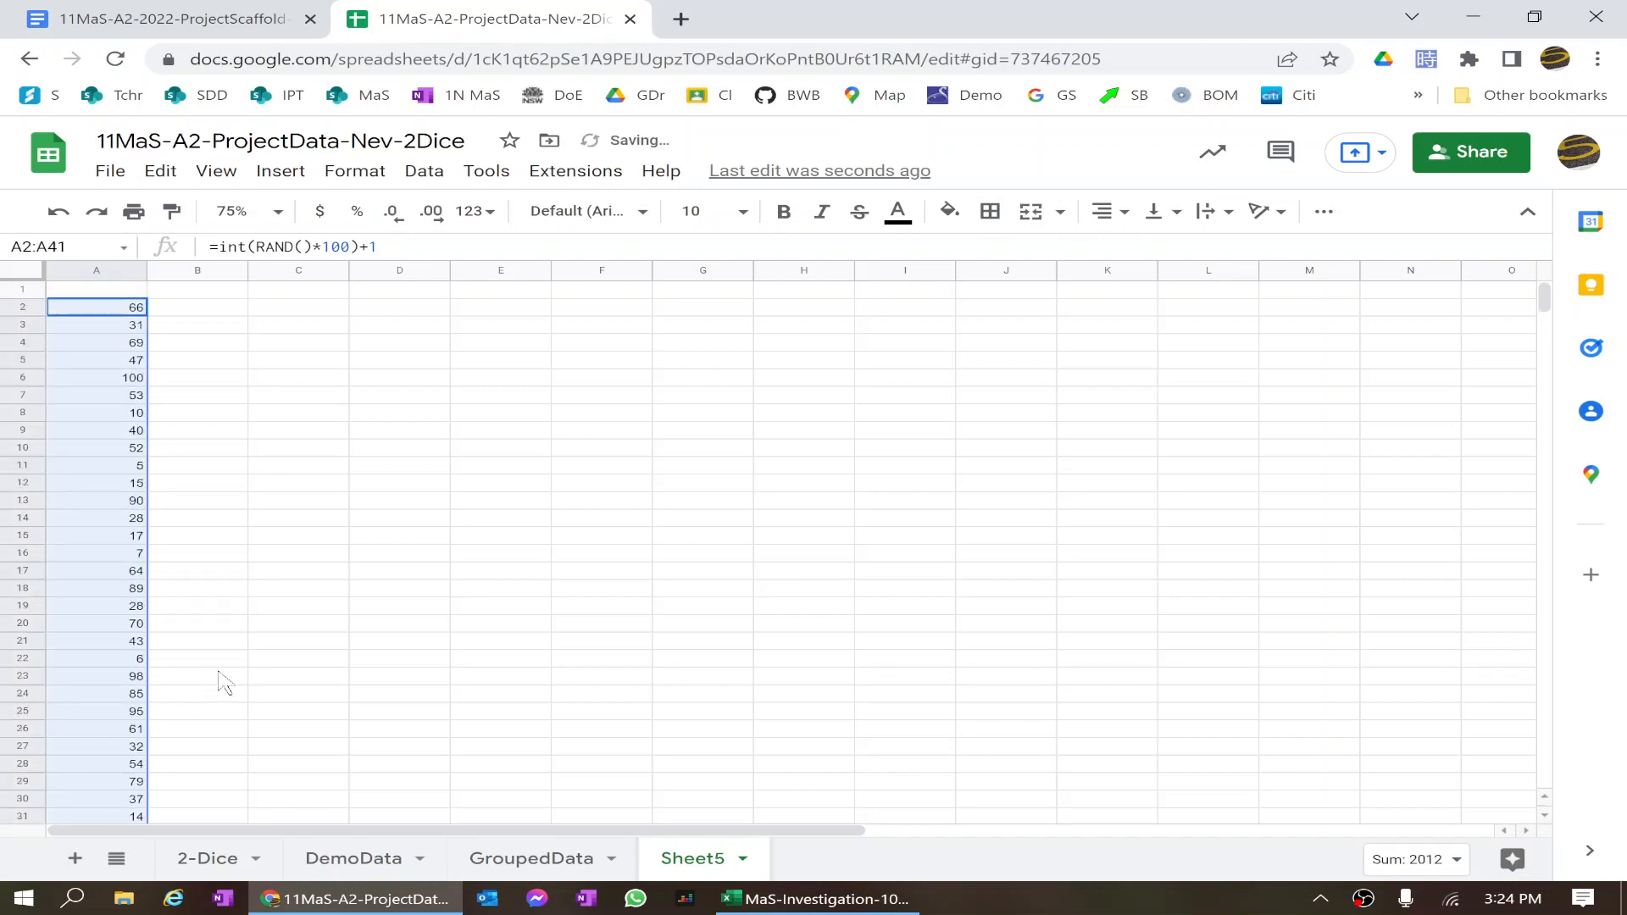
click(254, 607)
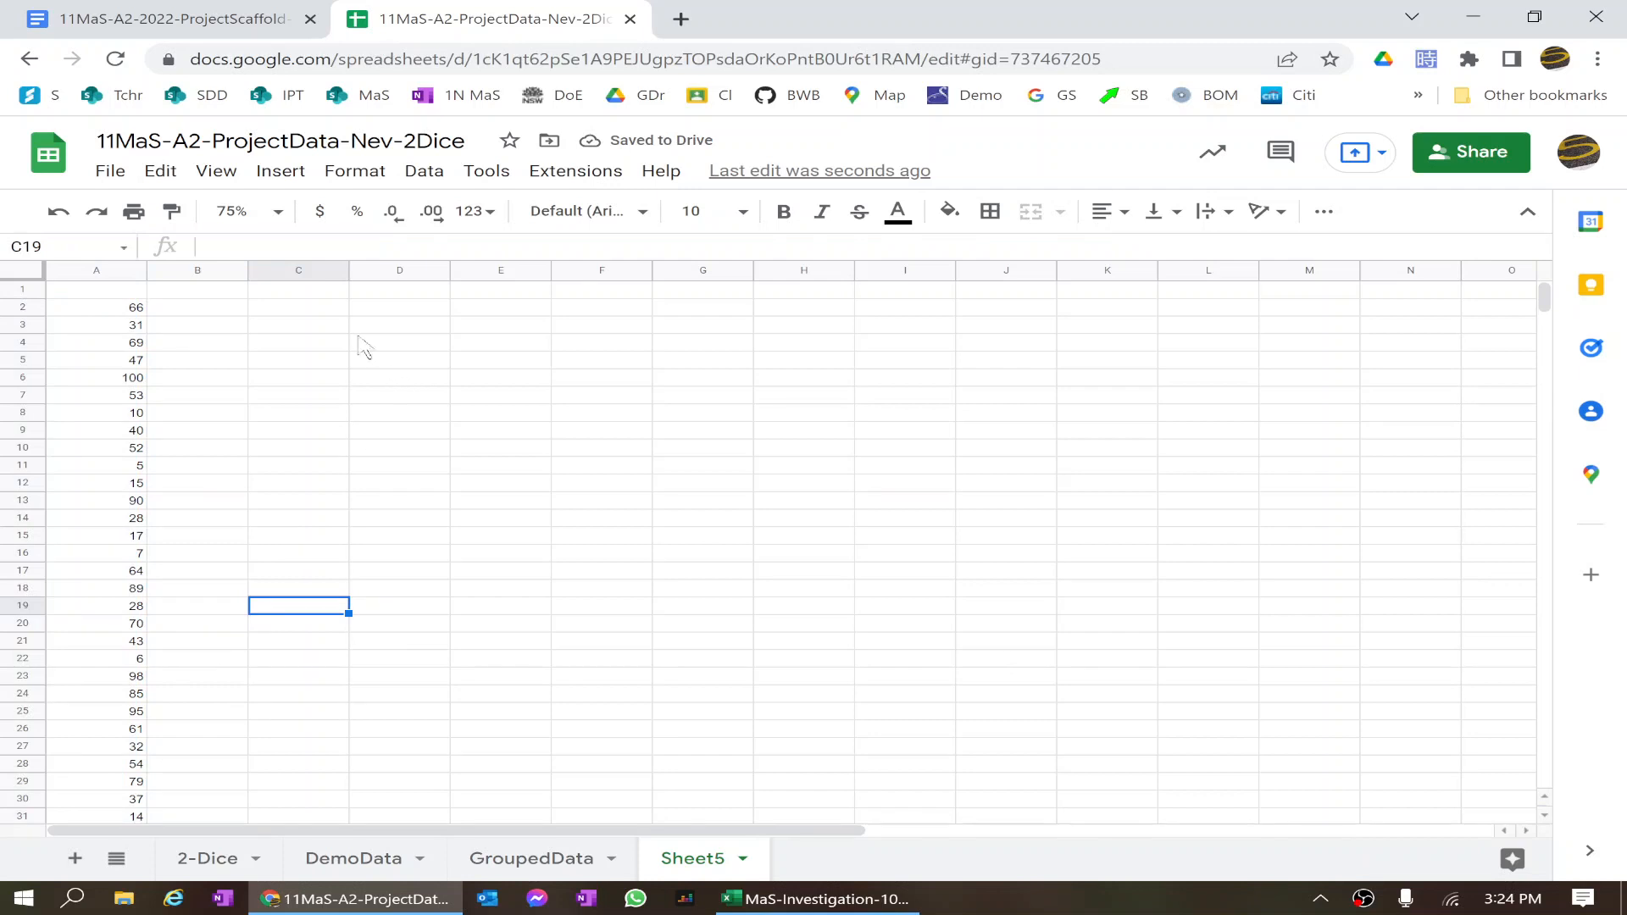
Try to enter 1-20 as the first class interval in C2
click(330, 312)
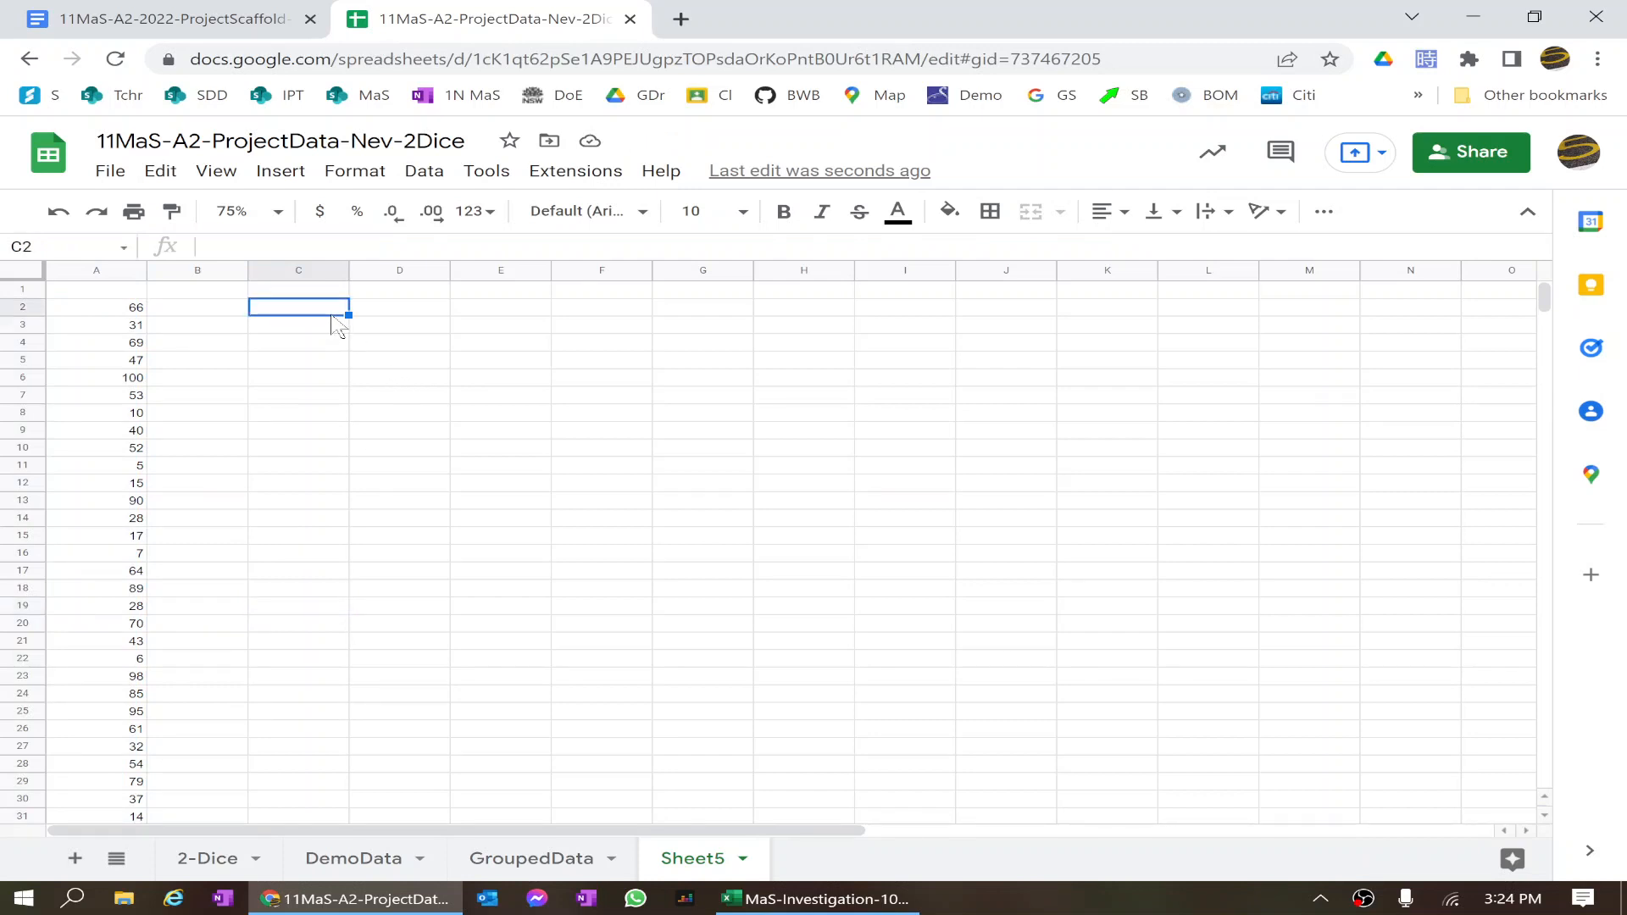
text(1-20)
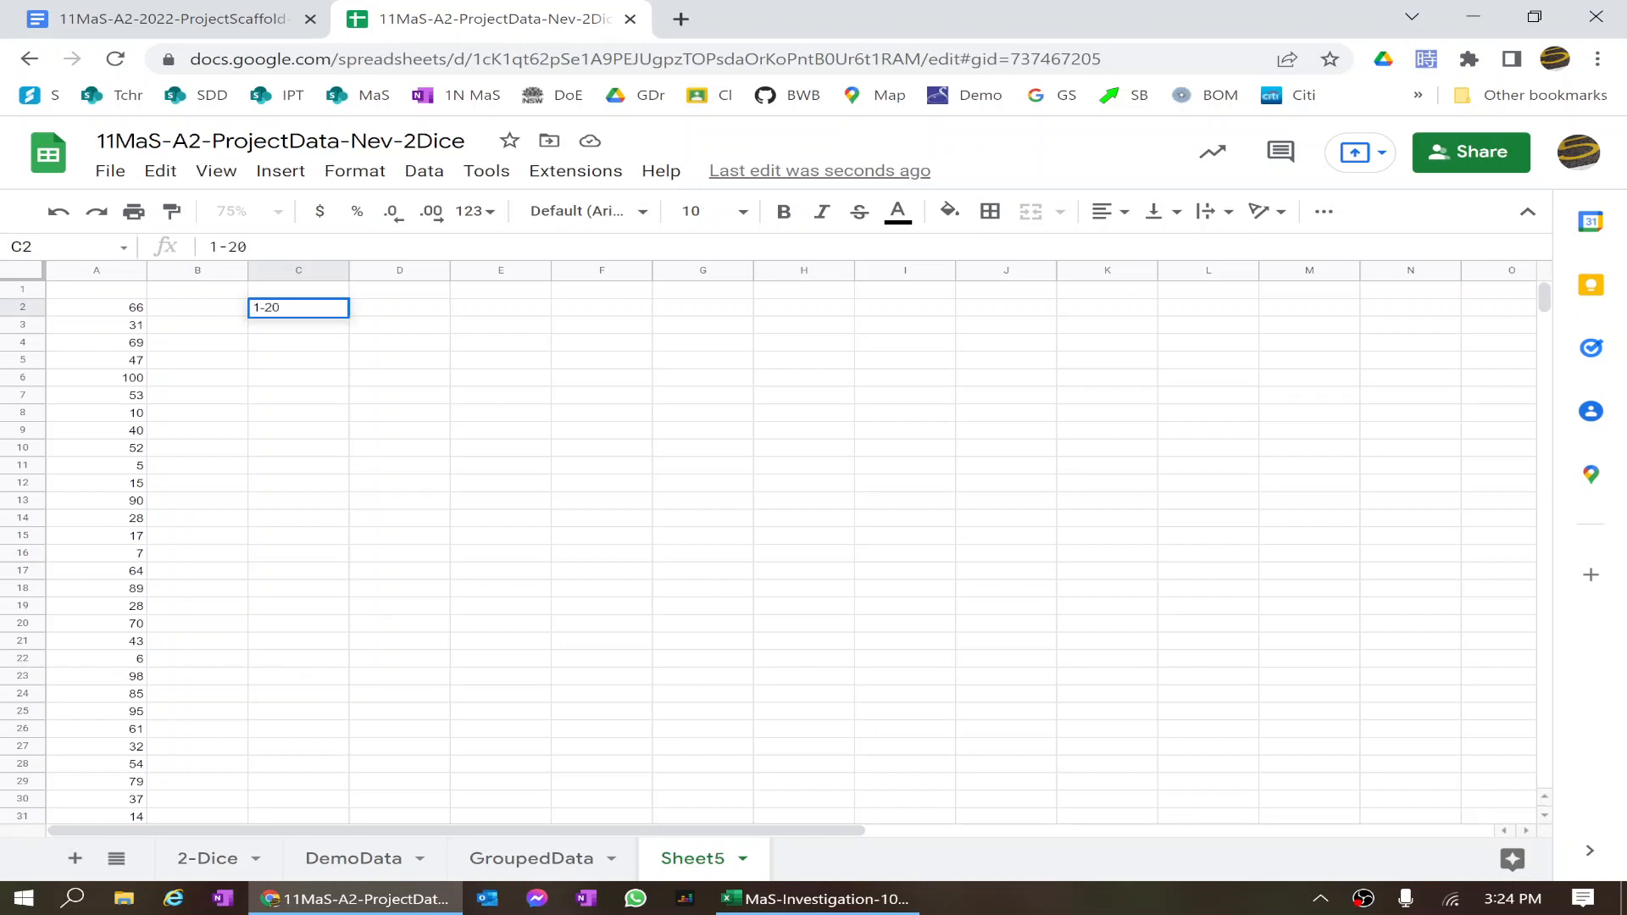
key(Return)
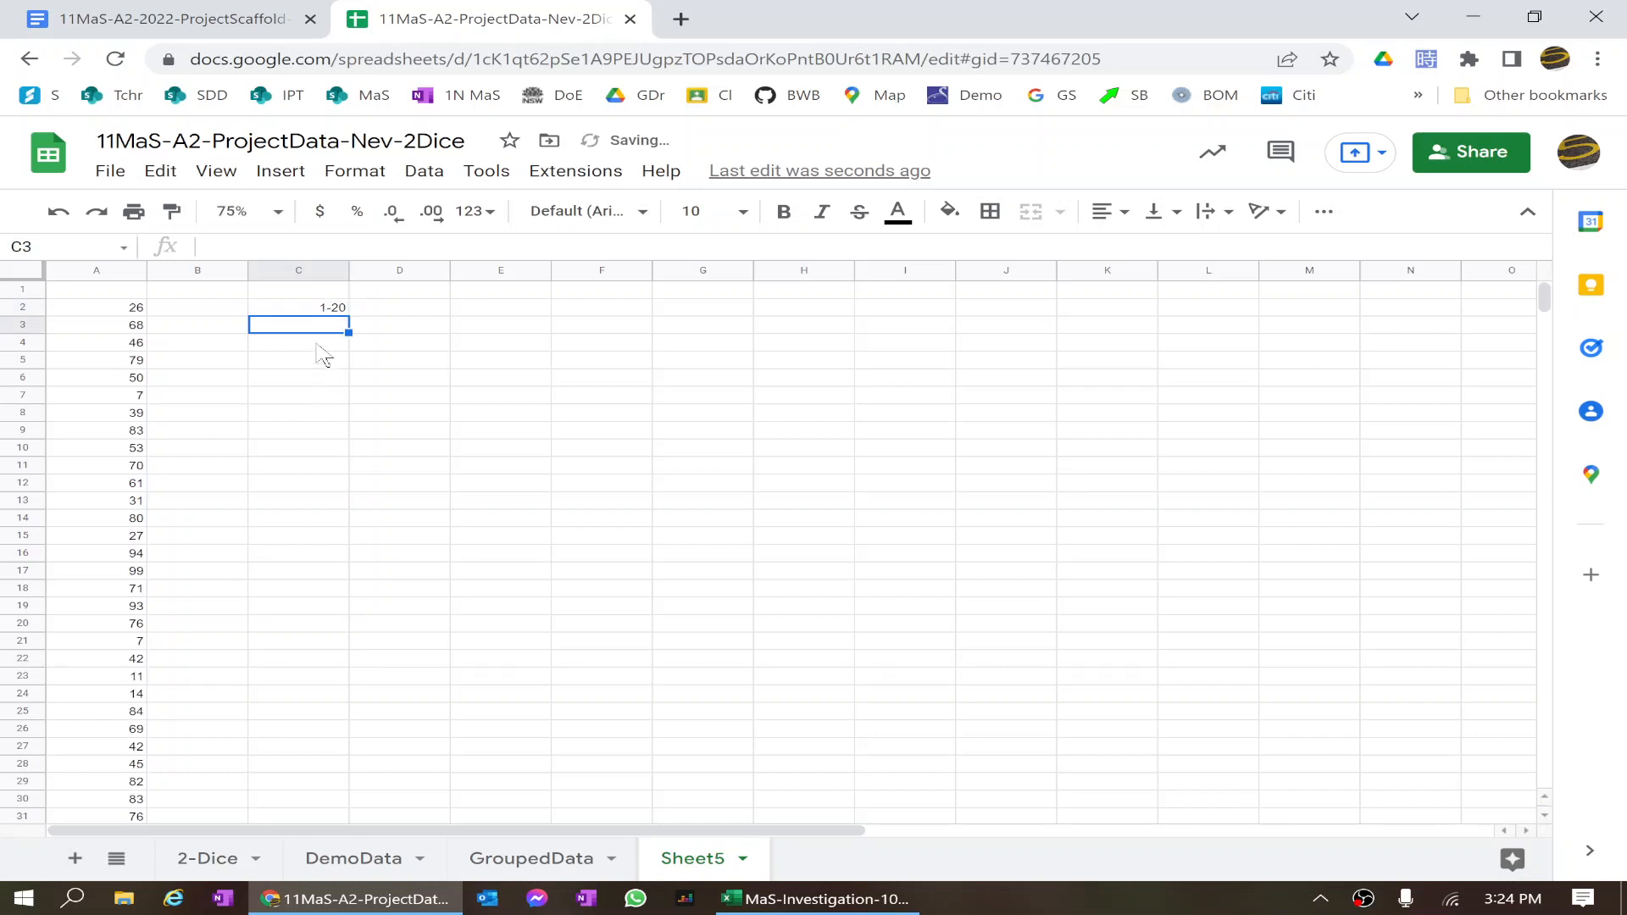
Replace the date in C2 with '1-20, using a leading apostrophe to store it as text
click(314, 309)
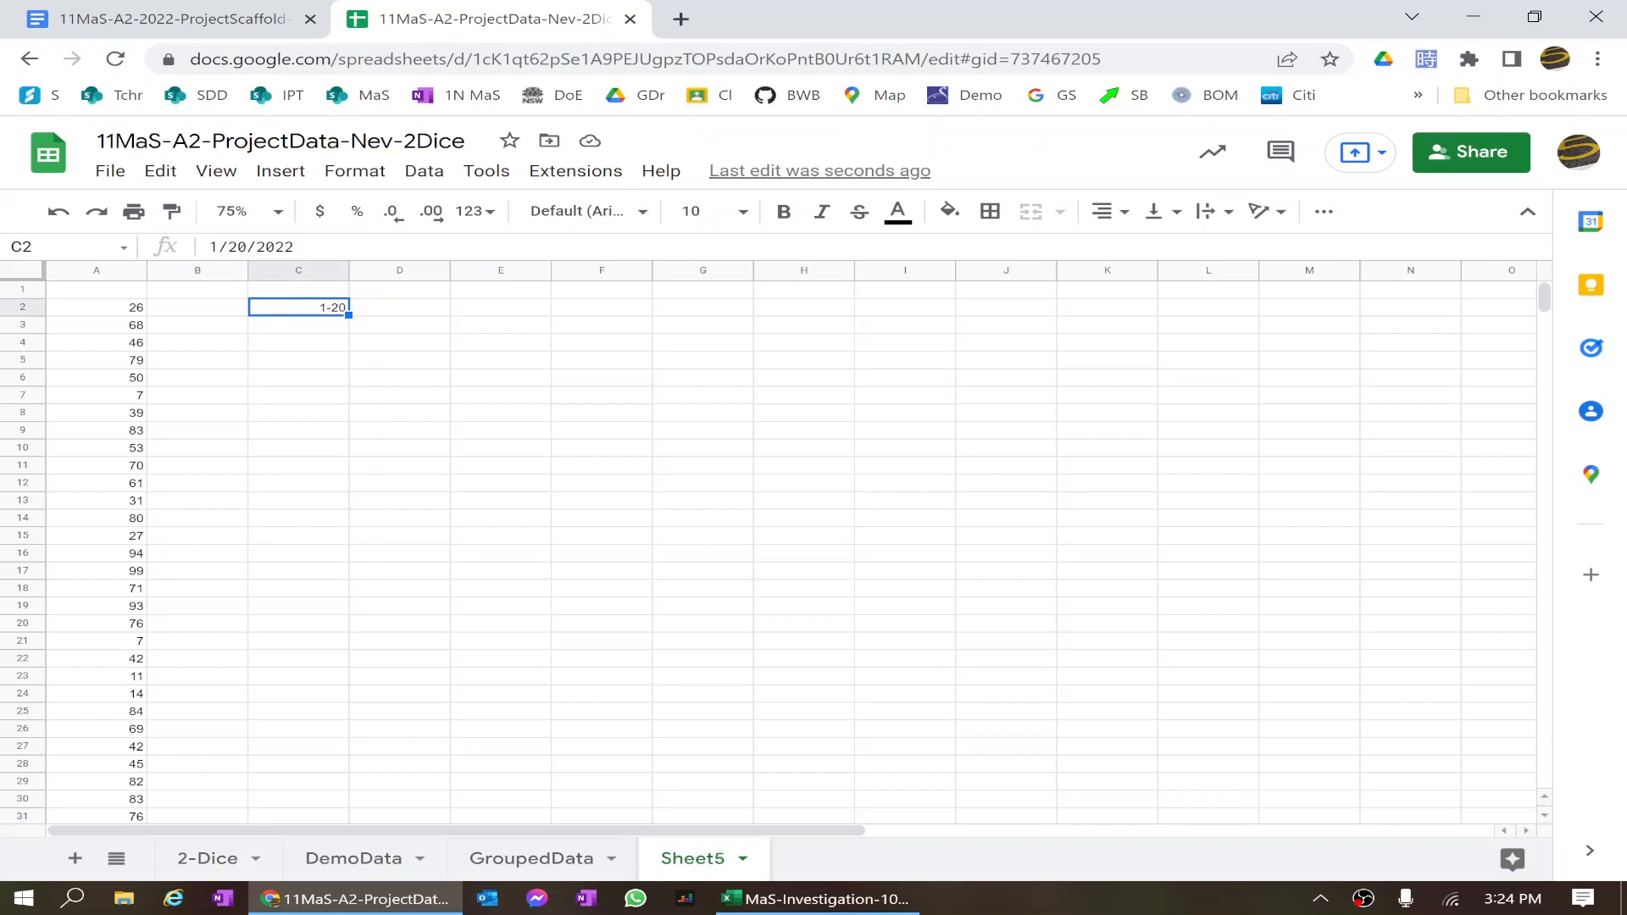
drag(295, 246, 178, 254)
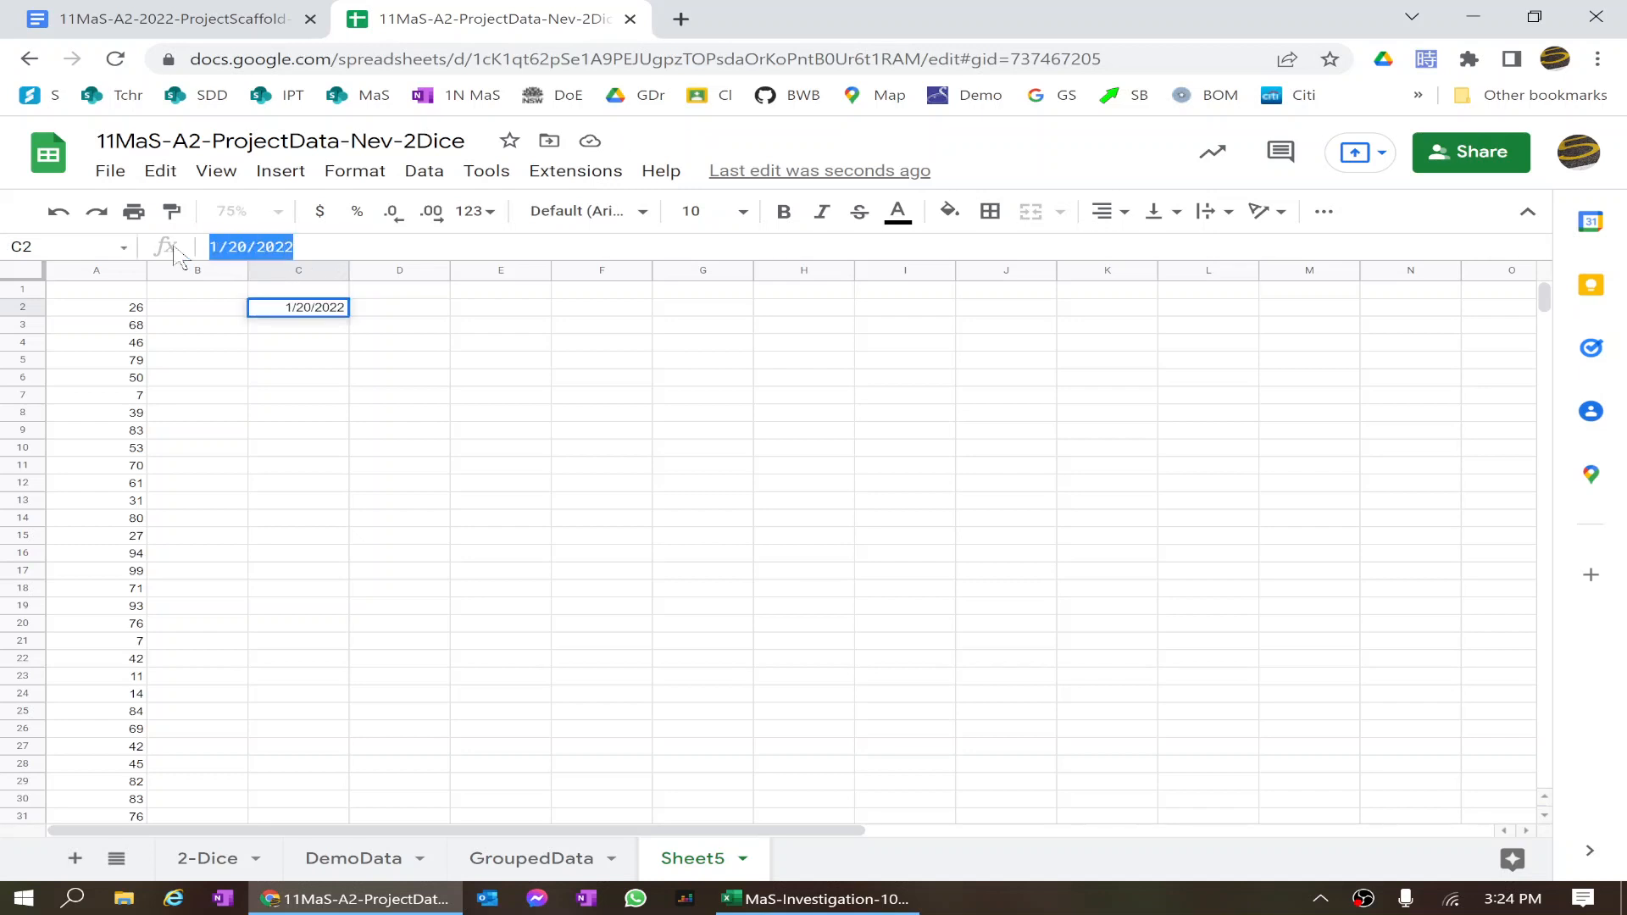
text('1)
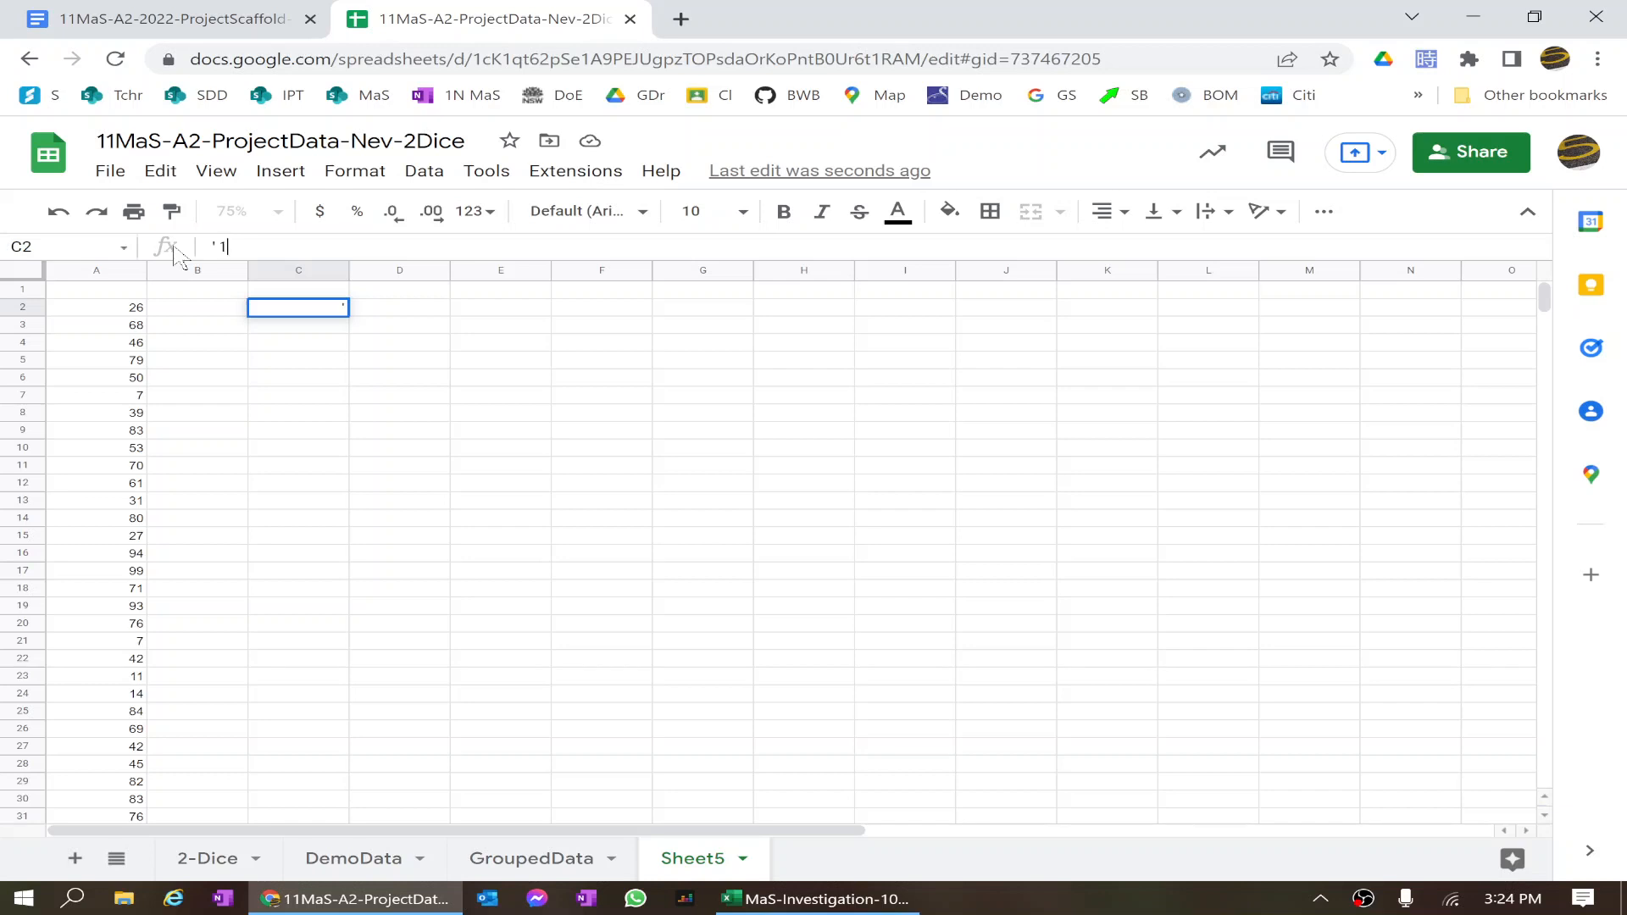
text(-20)
key(Tab)
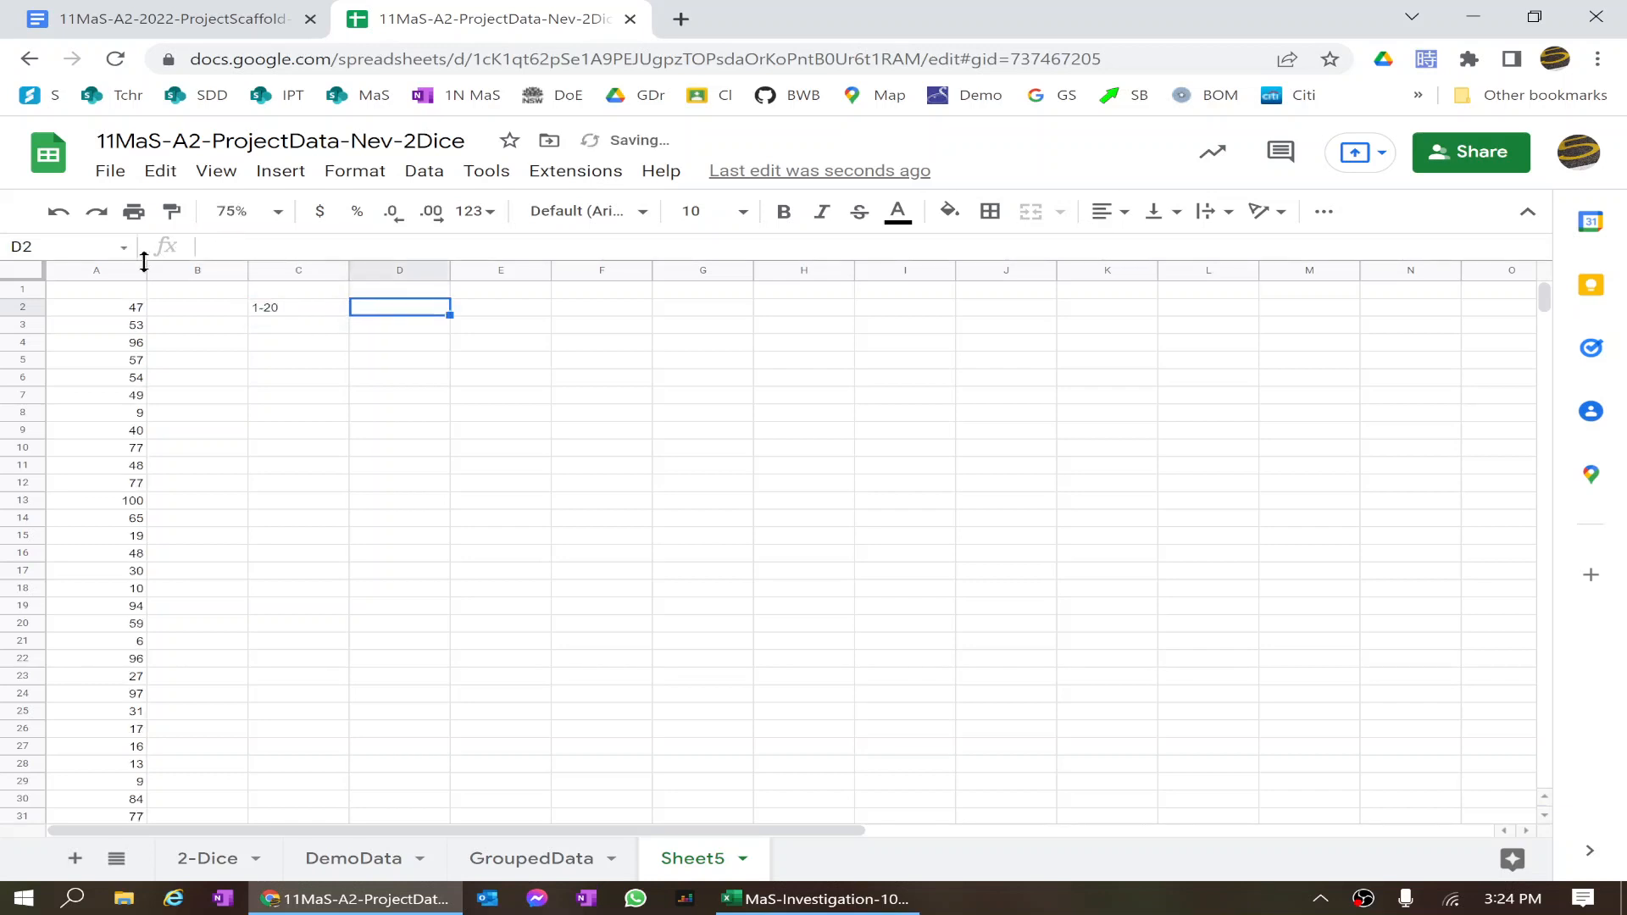
Fill the class interval in C2 down to C7
click(281, 311)
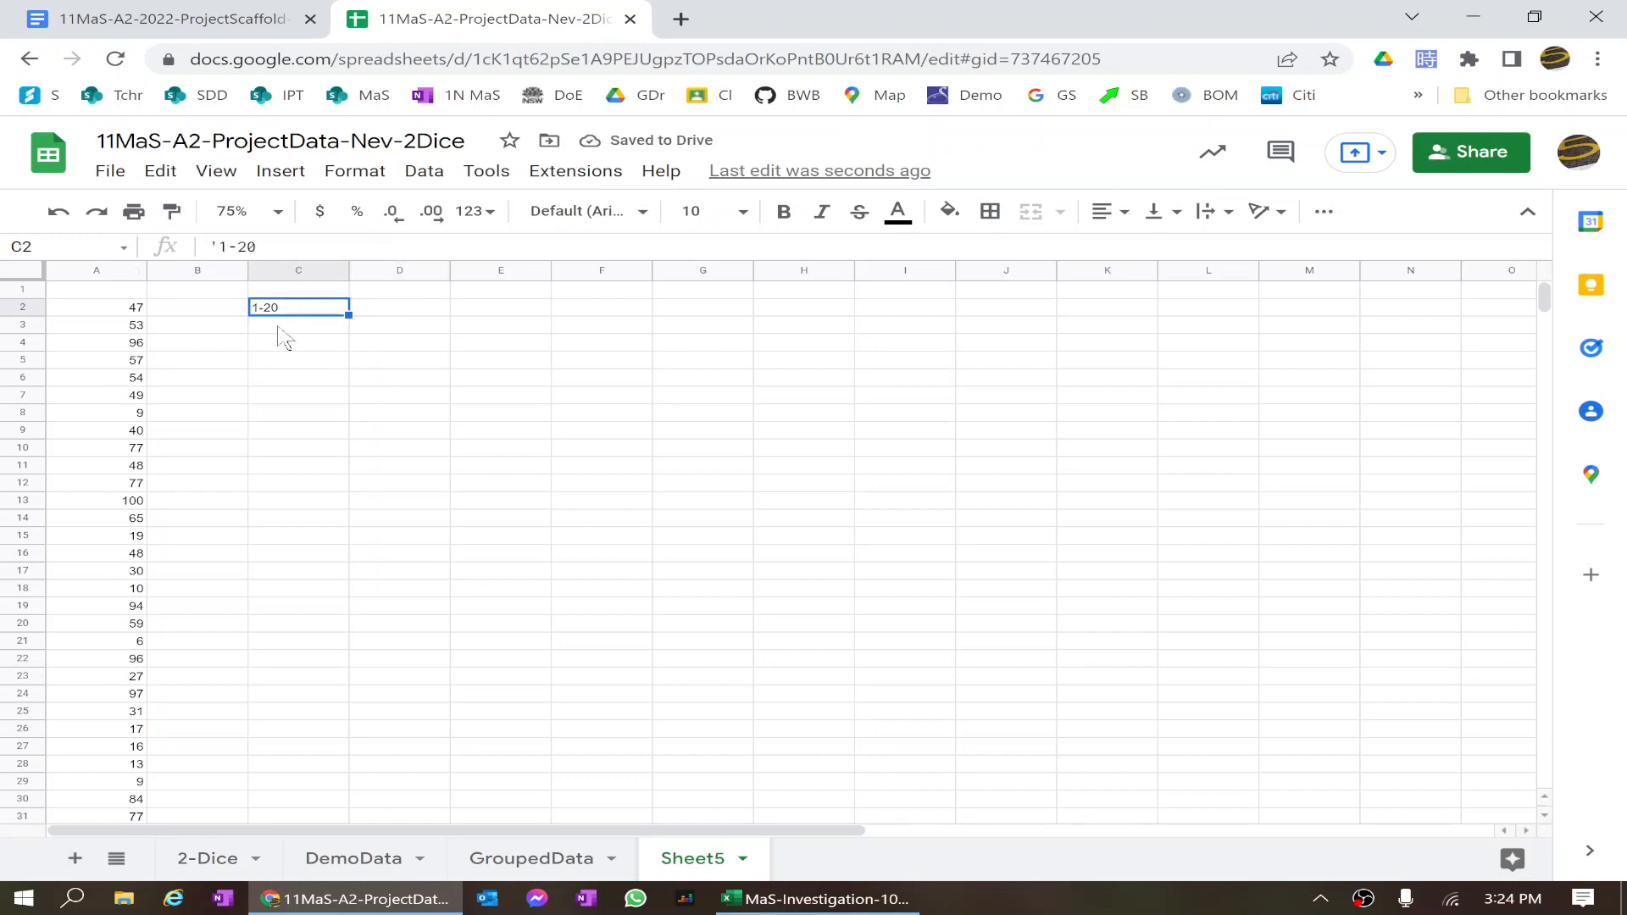
click(279, 327)
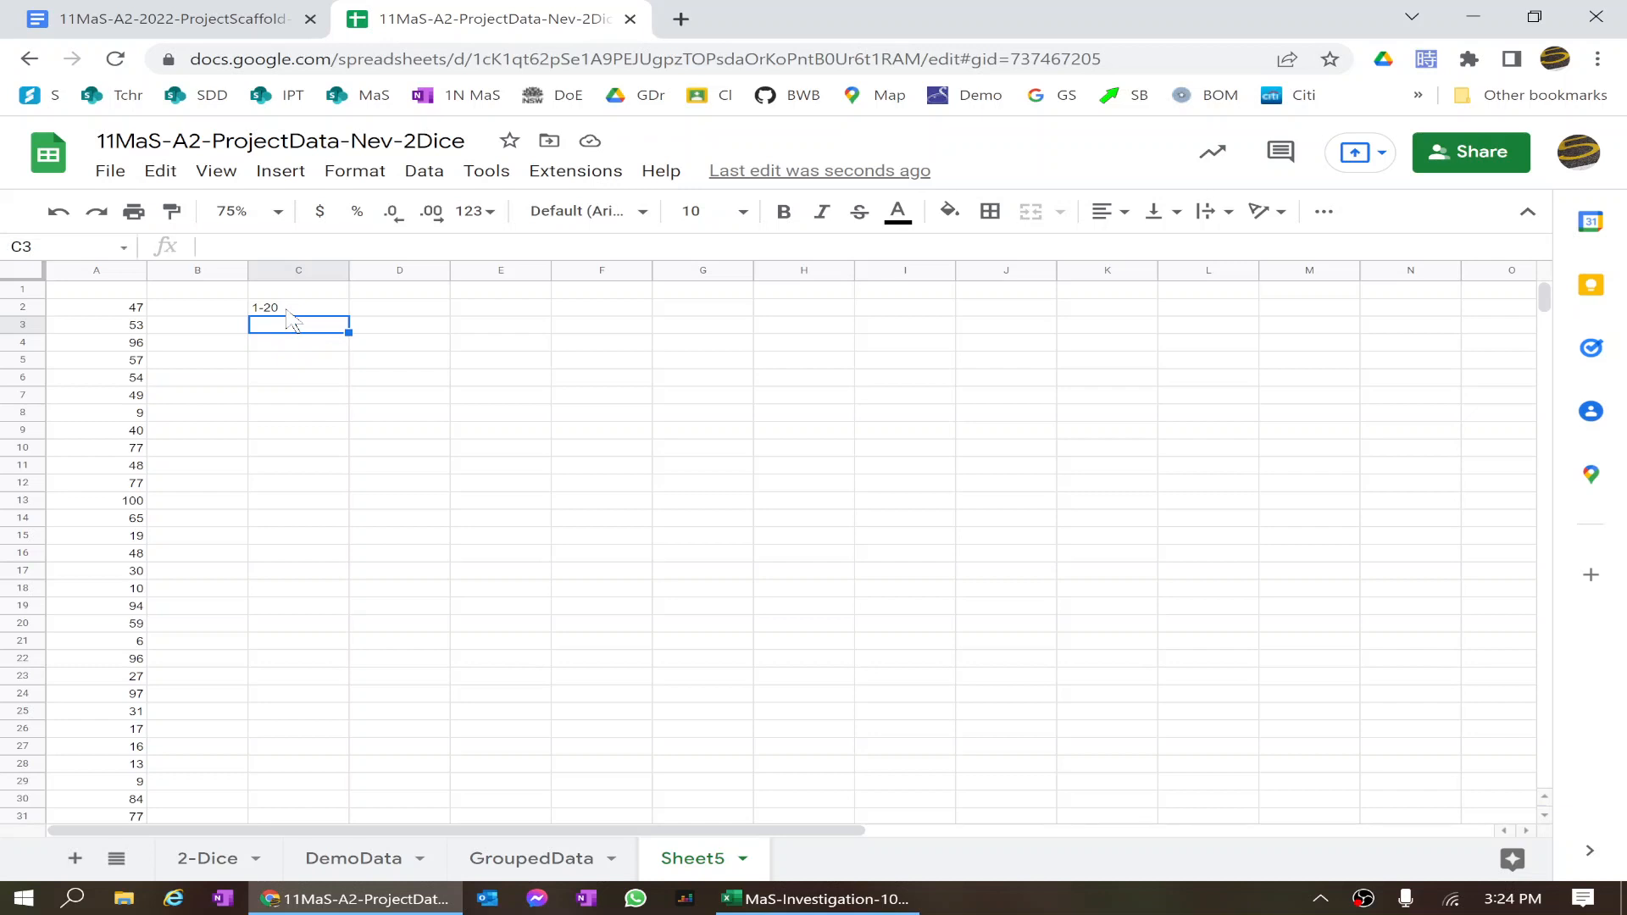
click(286, 310)
drag(347, 315, 329, 392)
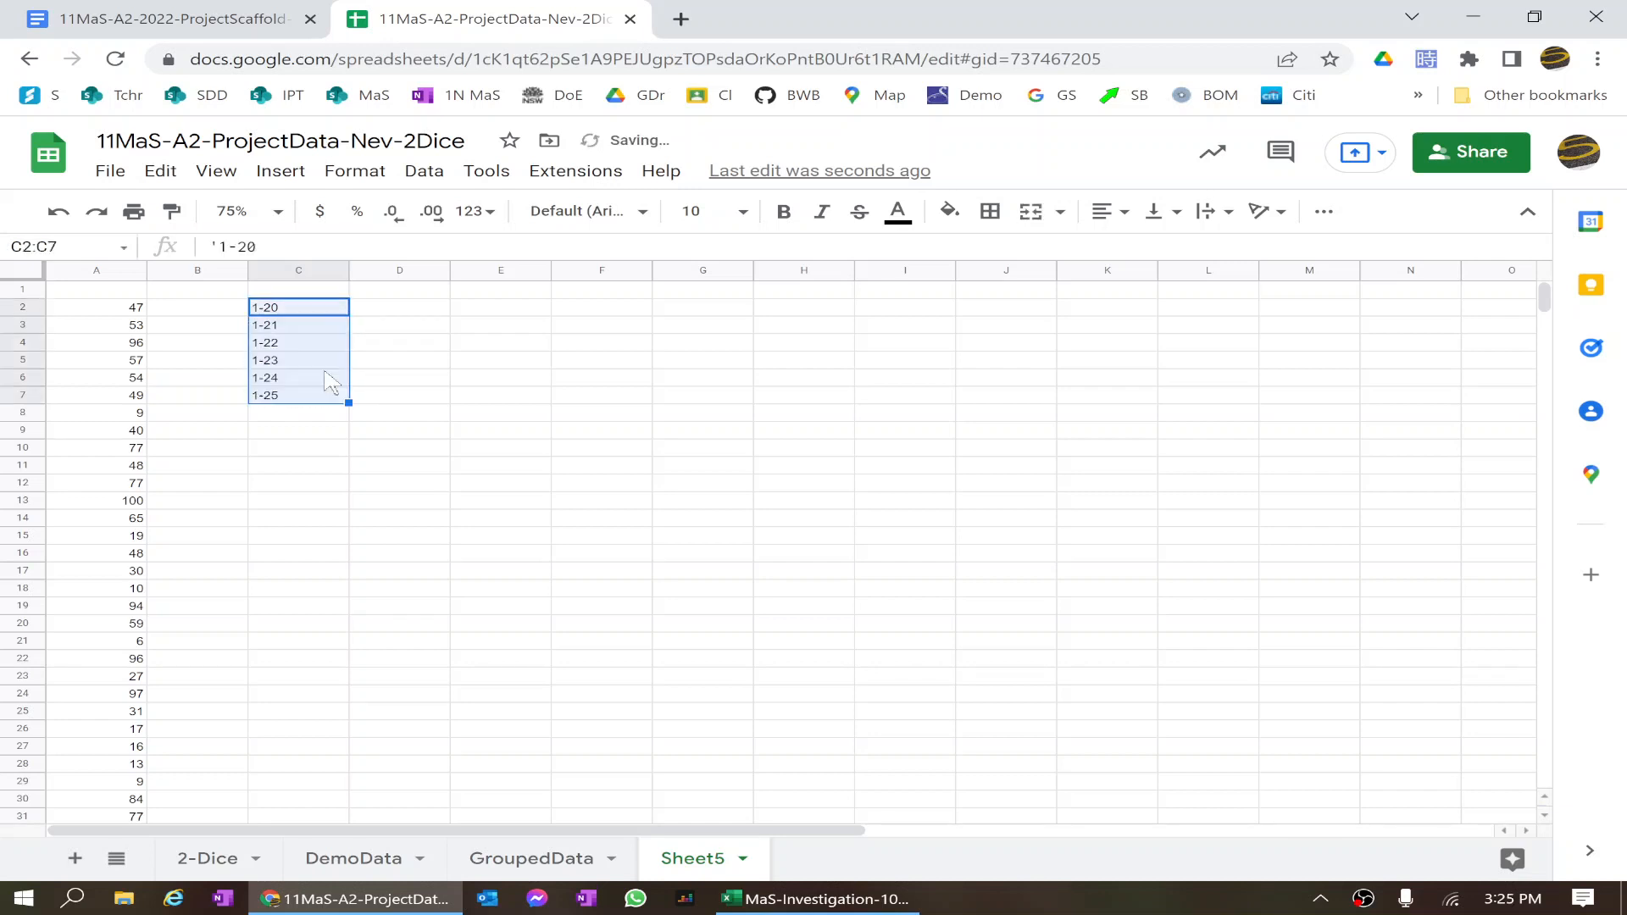
Change the class interval in C3 to 21-40
click(265, 334)
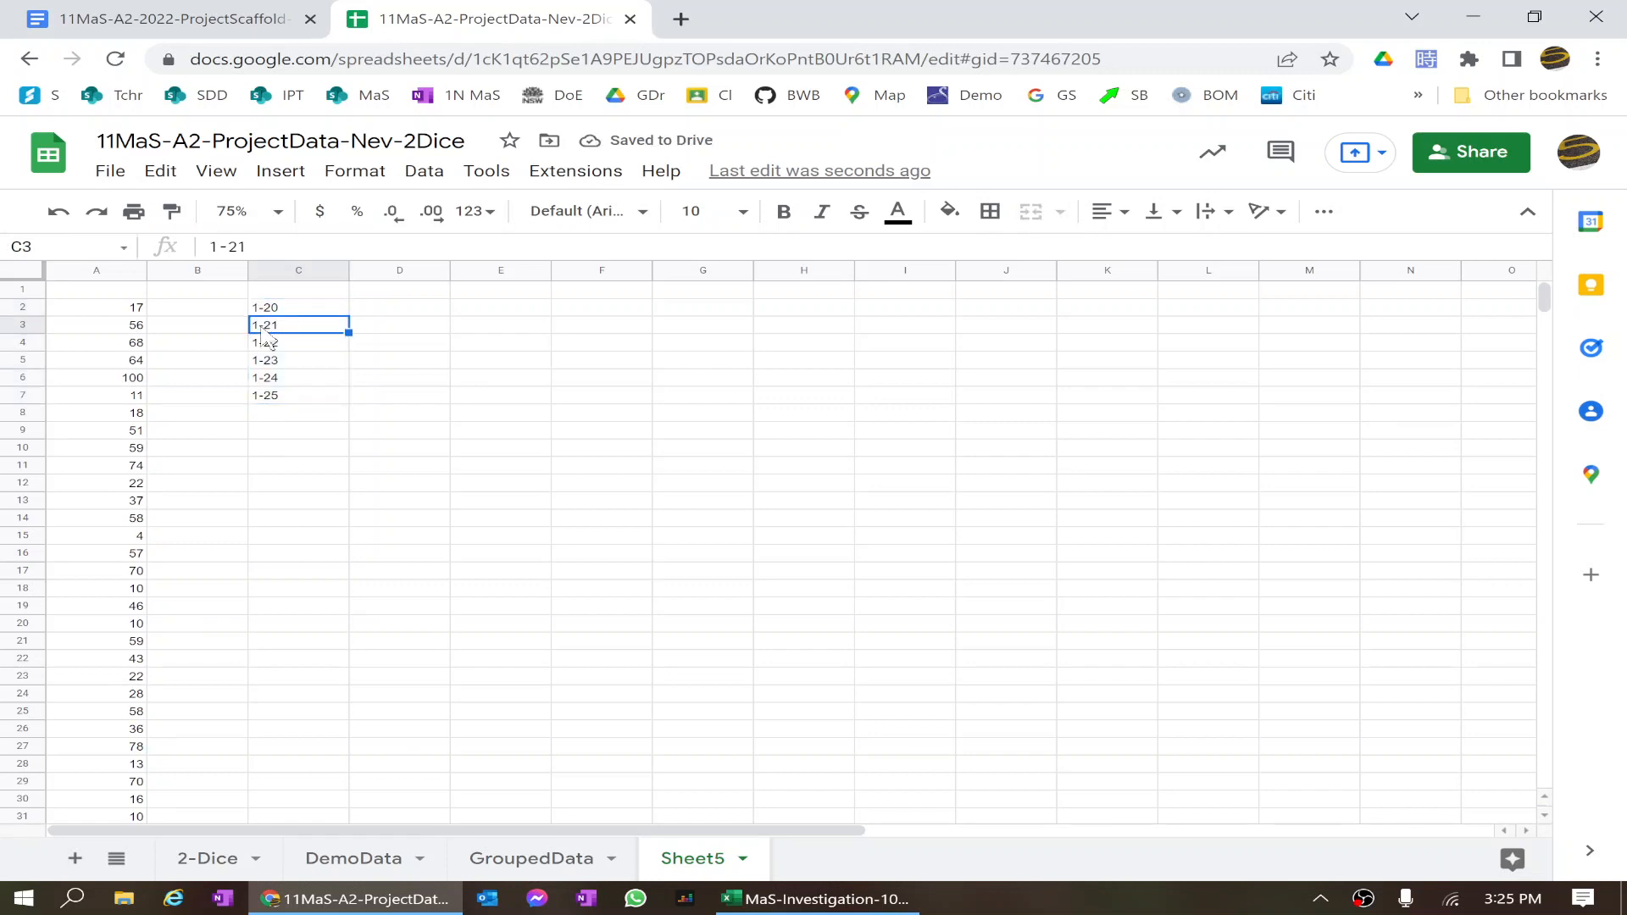
double_click(261, 327)
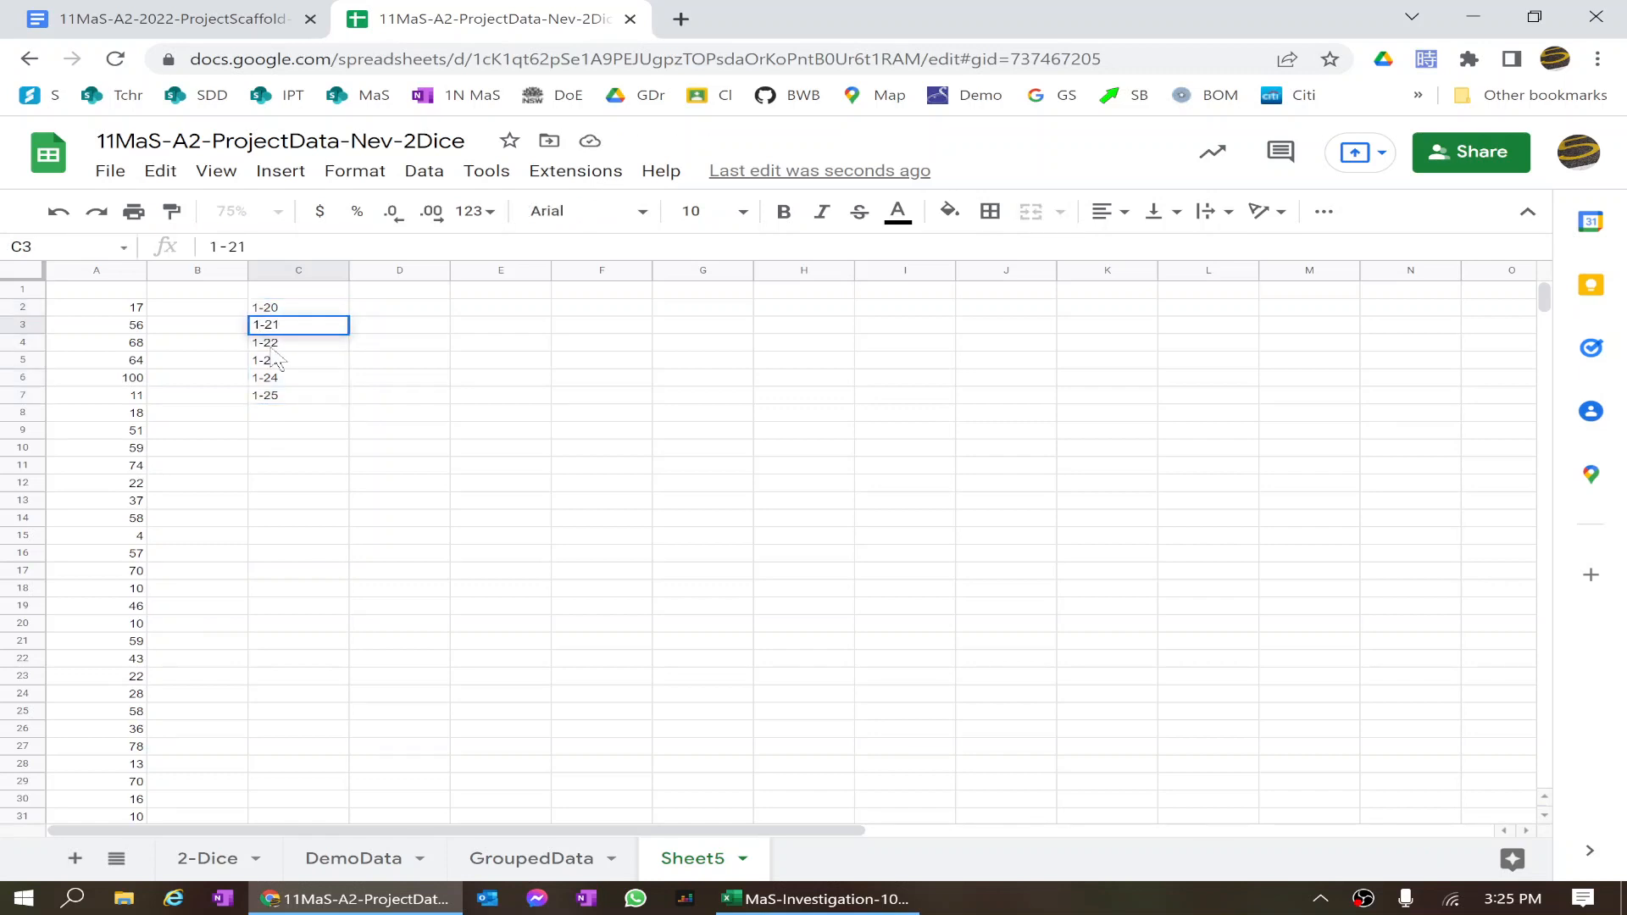
key(BackSpace)
text(21-40)
click(286, 344)
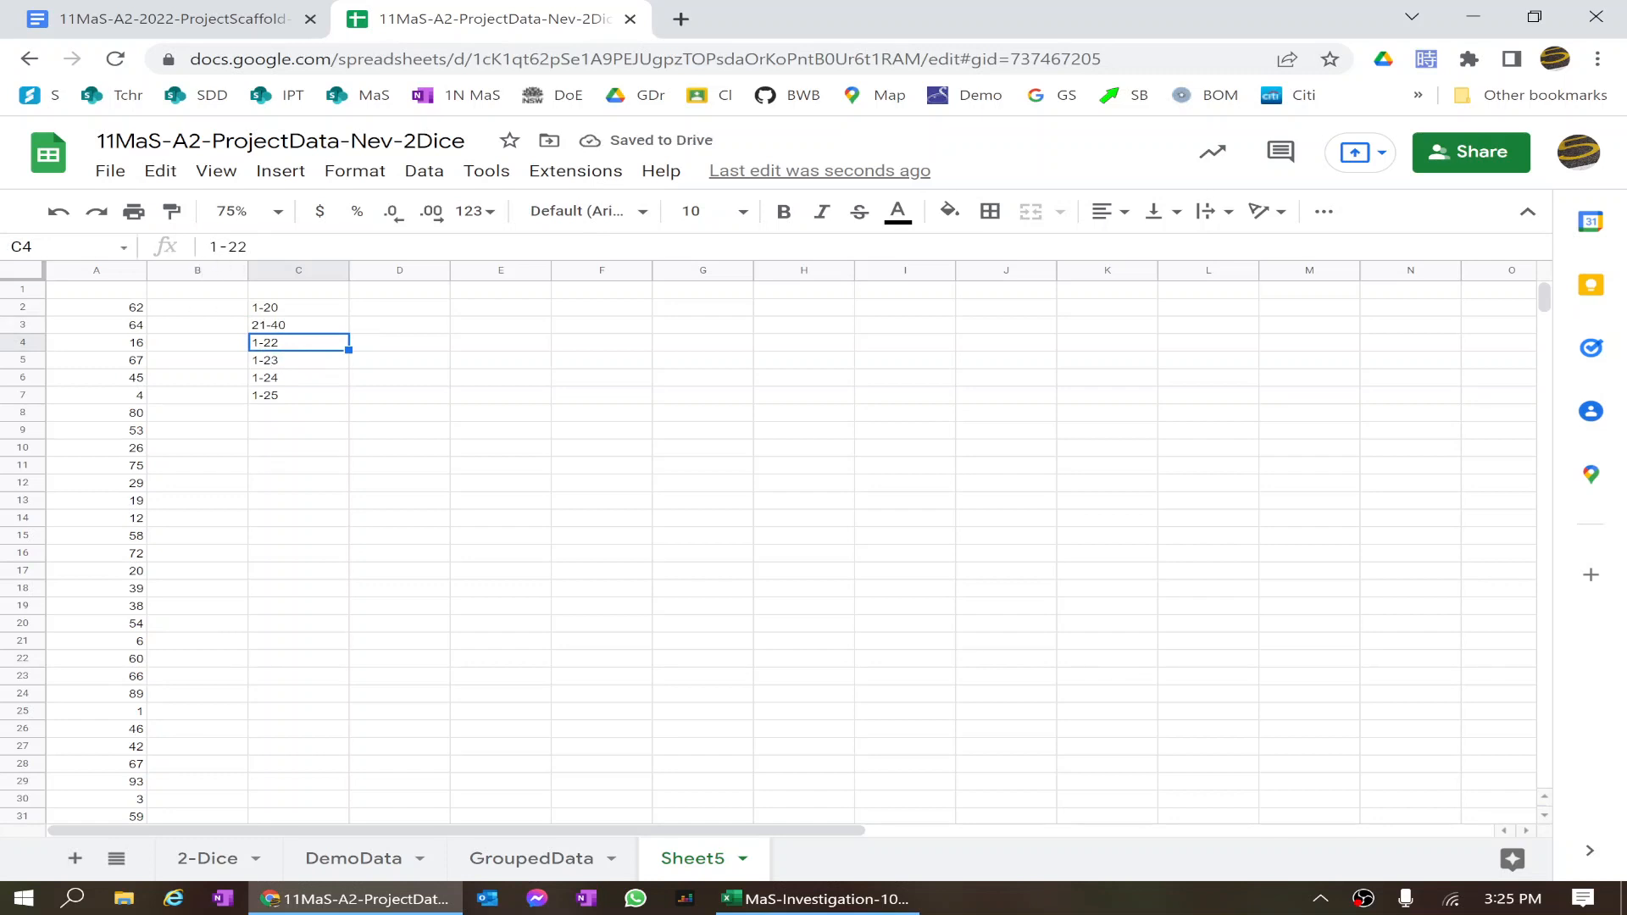
Change the class interval in C4 to 41-60
click(210, 246)
text(4)
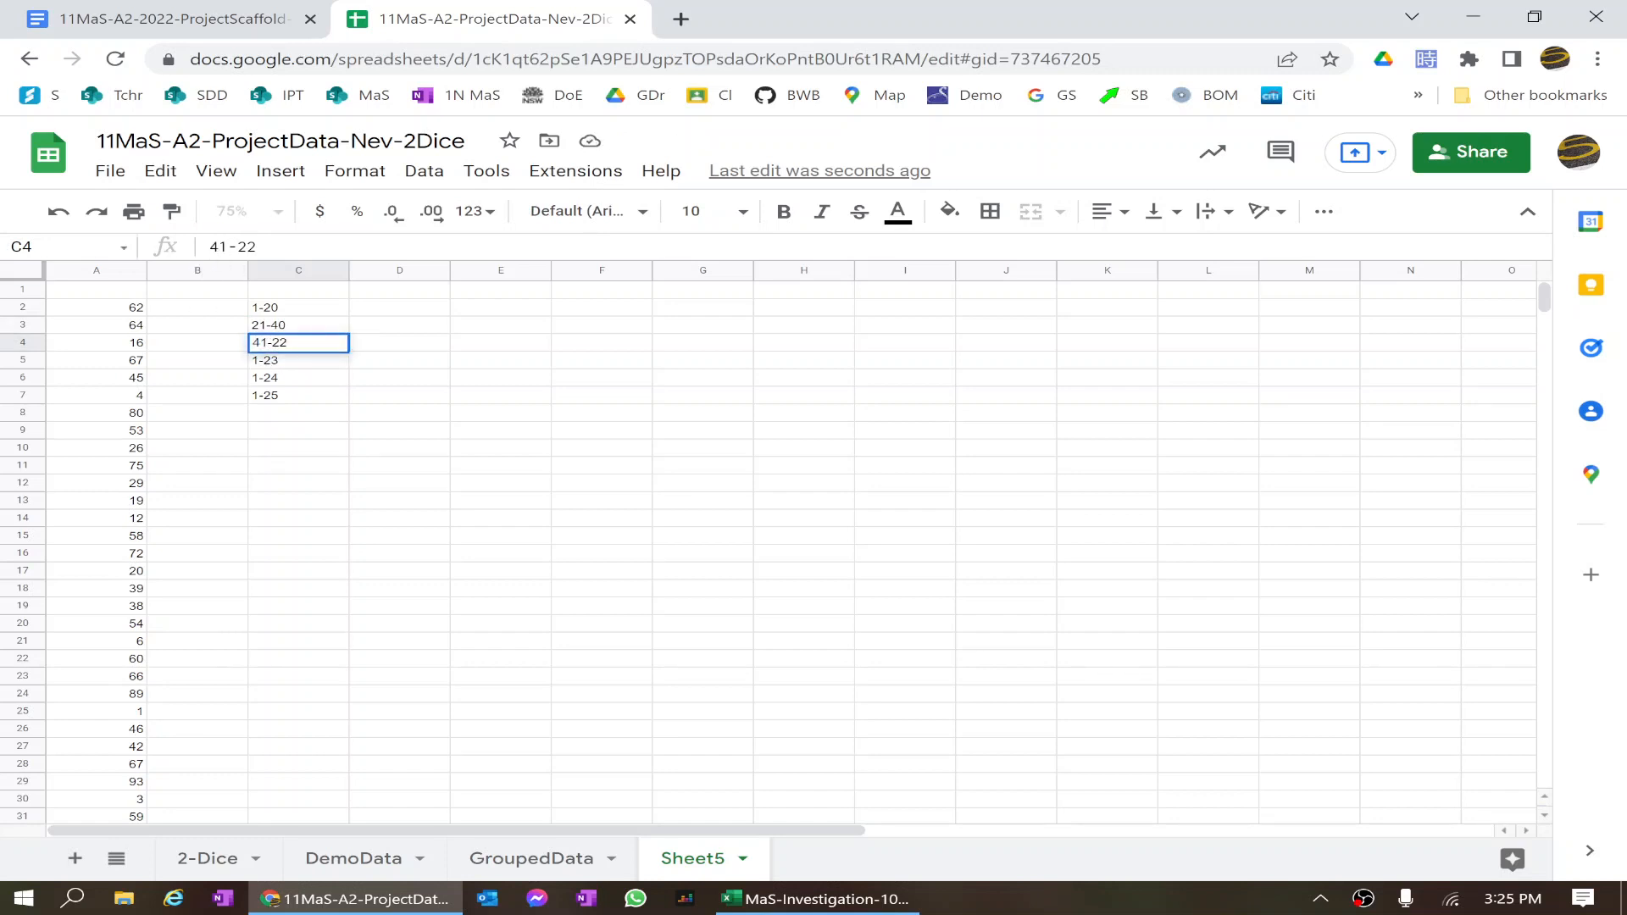
key(End)
key(BackSpace)
key(BackSpace)
text(60)
click(274, 359)
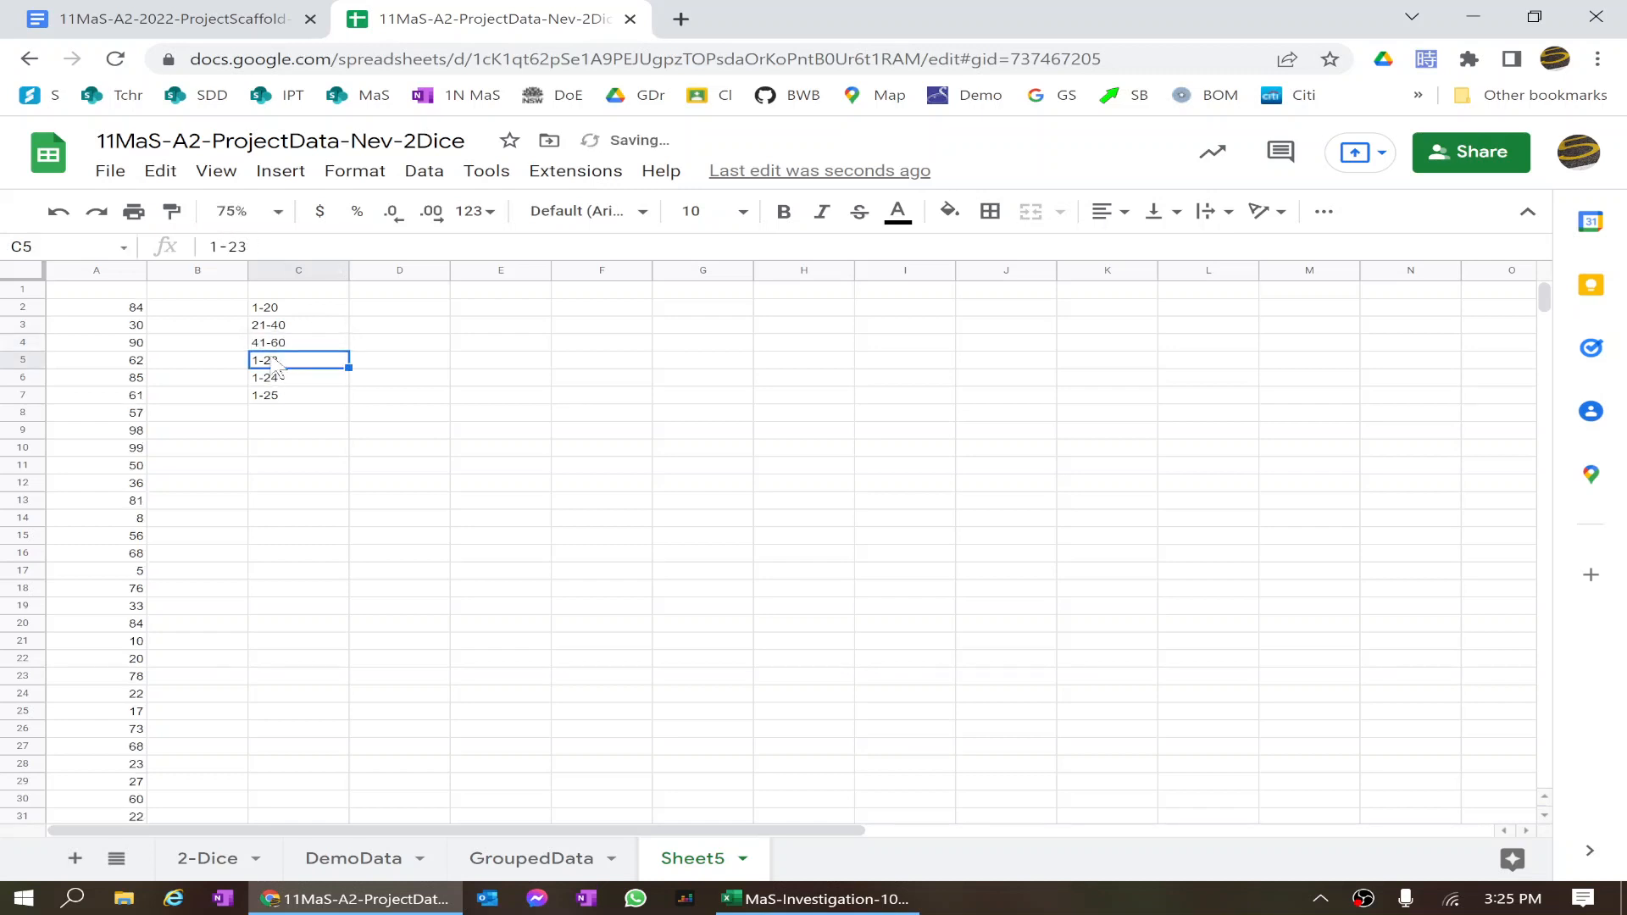
Change the class interval in C5 to 61-80
click(214, 247)
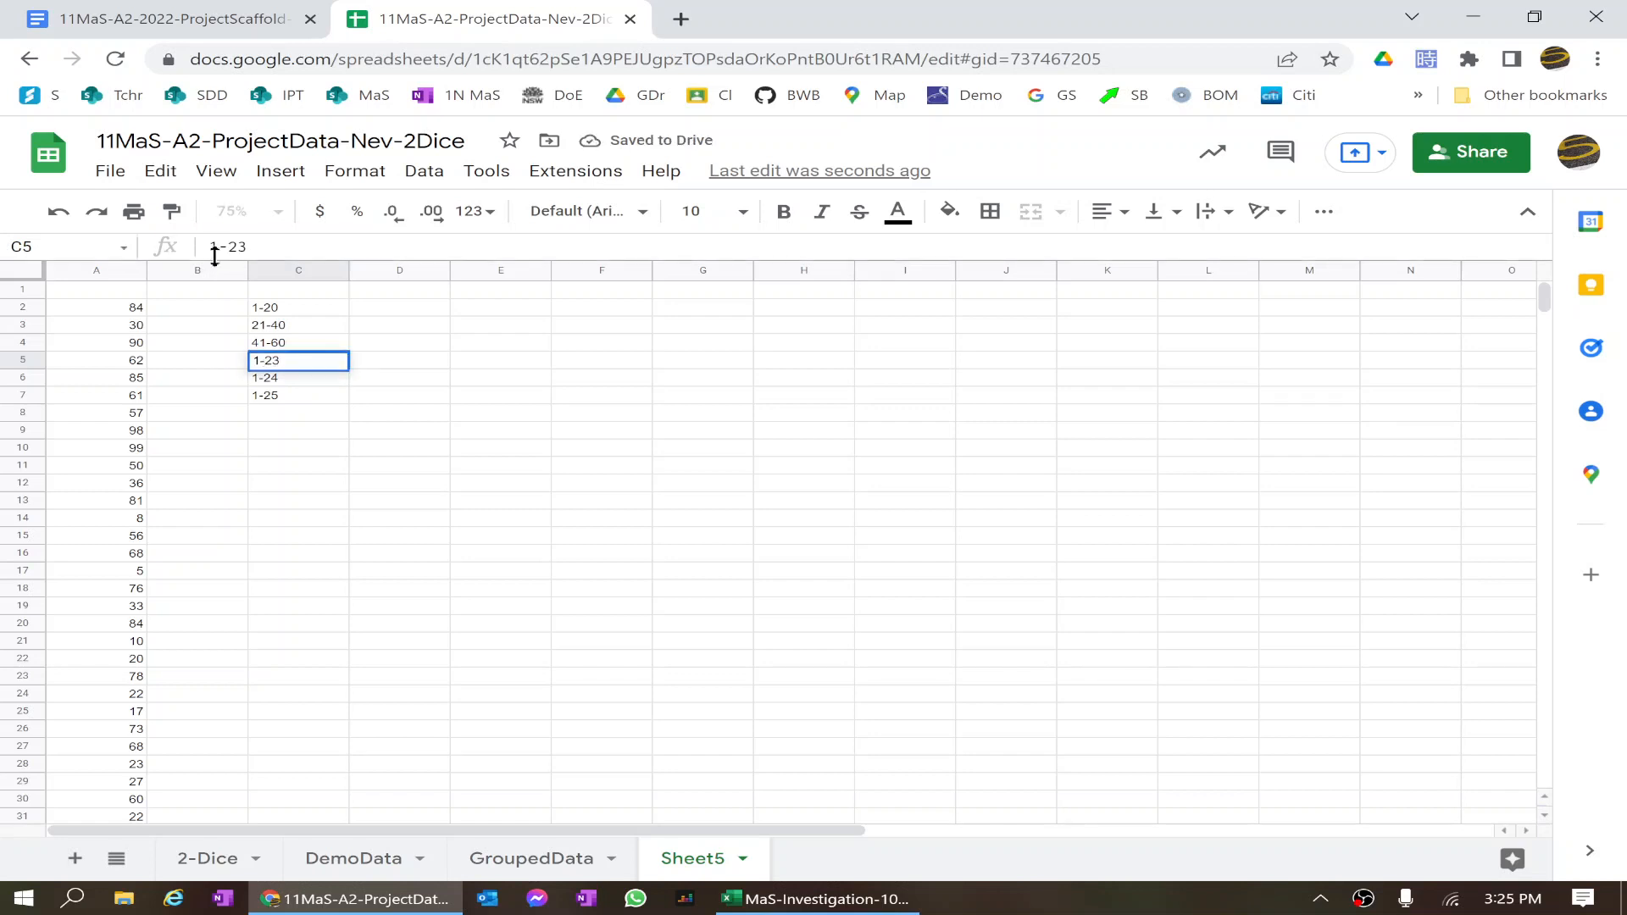
text(61-)
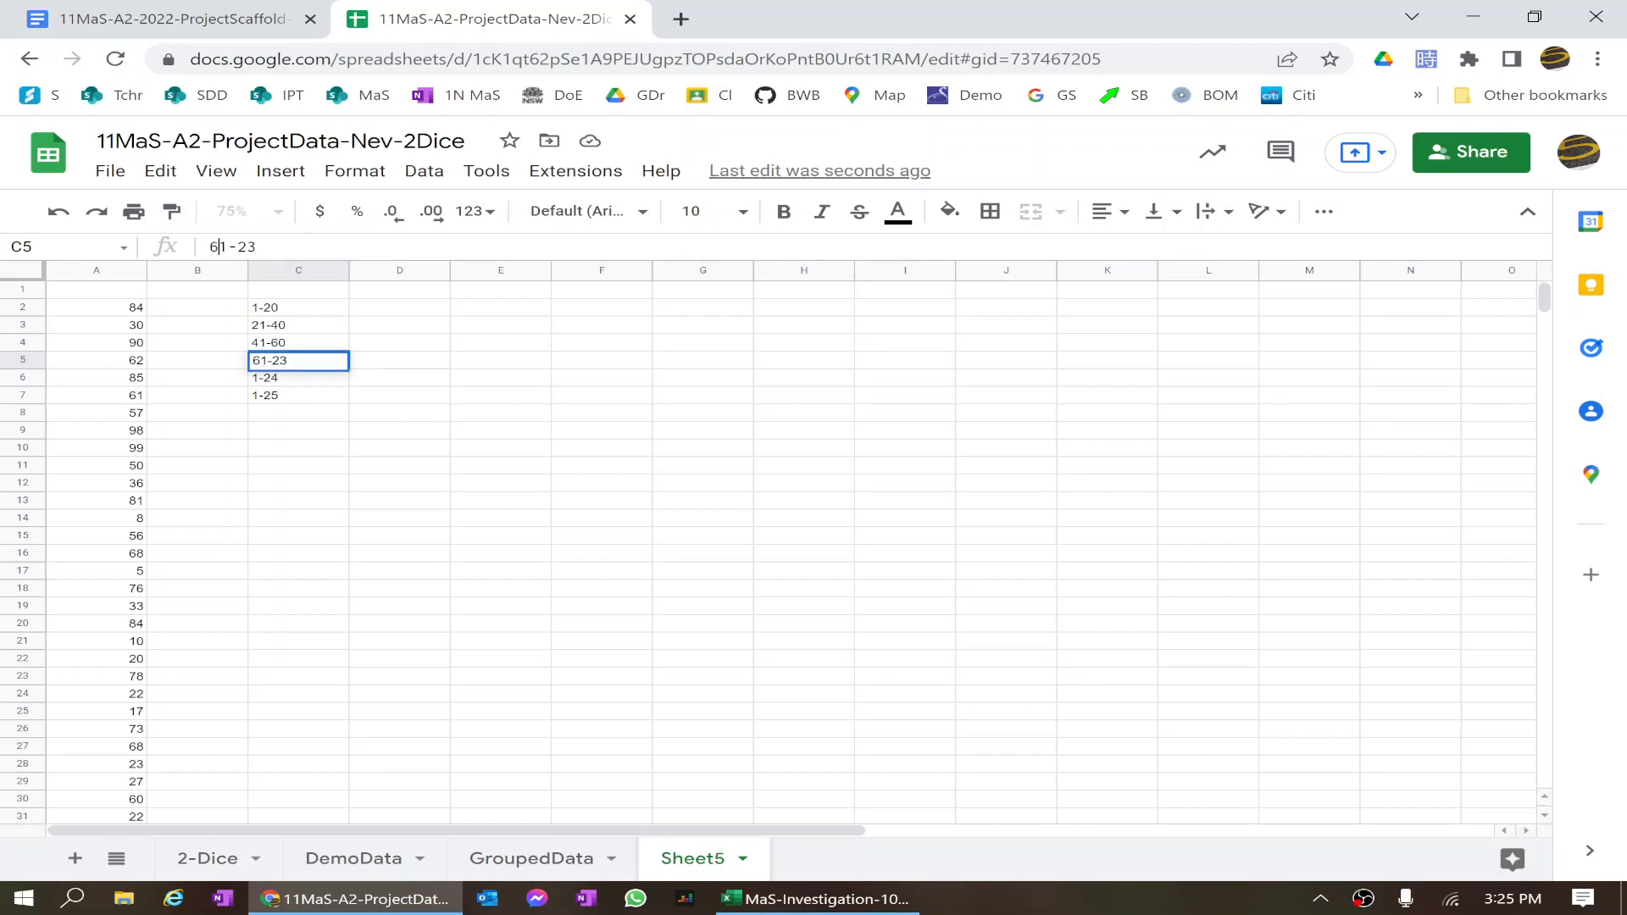
text(80)
key(Return)
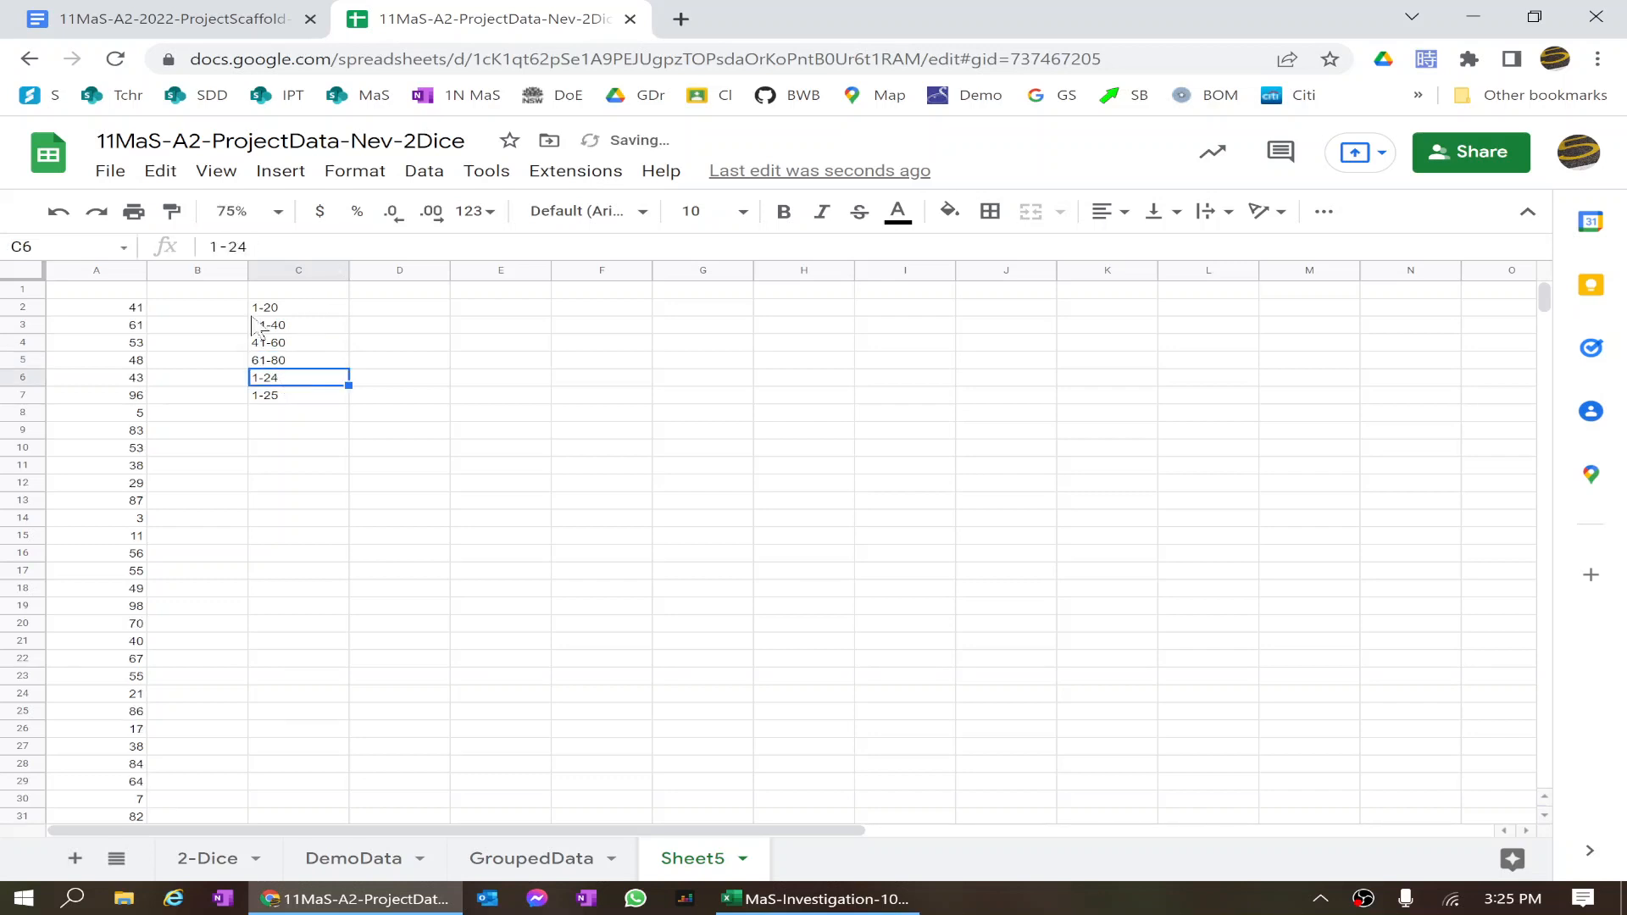
Change the class interval in C6 to 81-100 and clear the surplus entry in C7
click(247, 246)
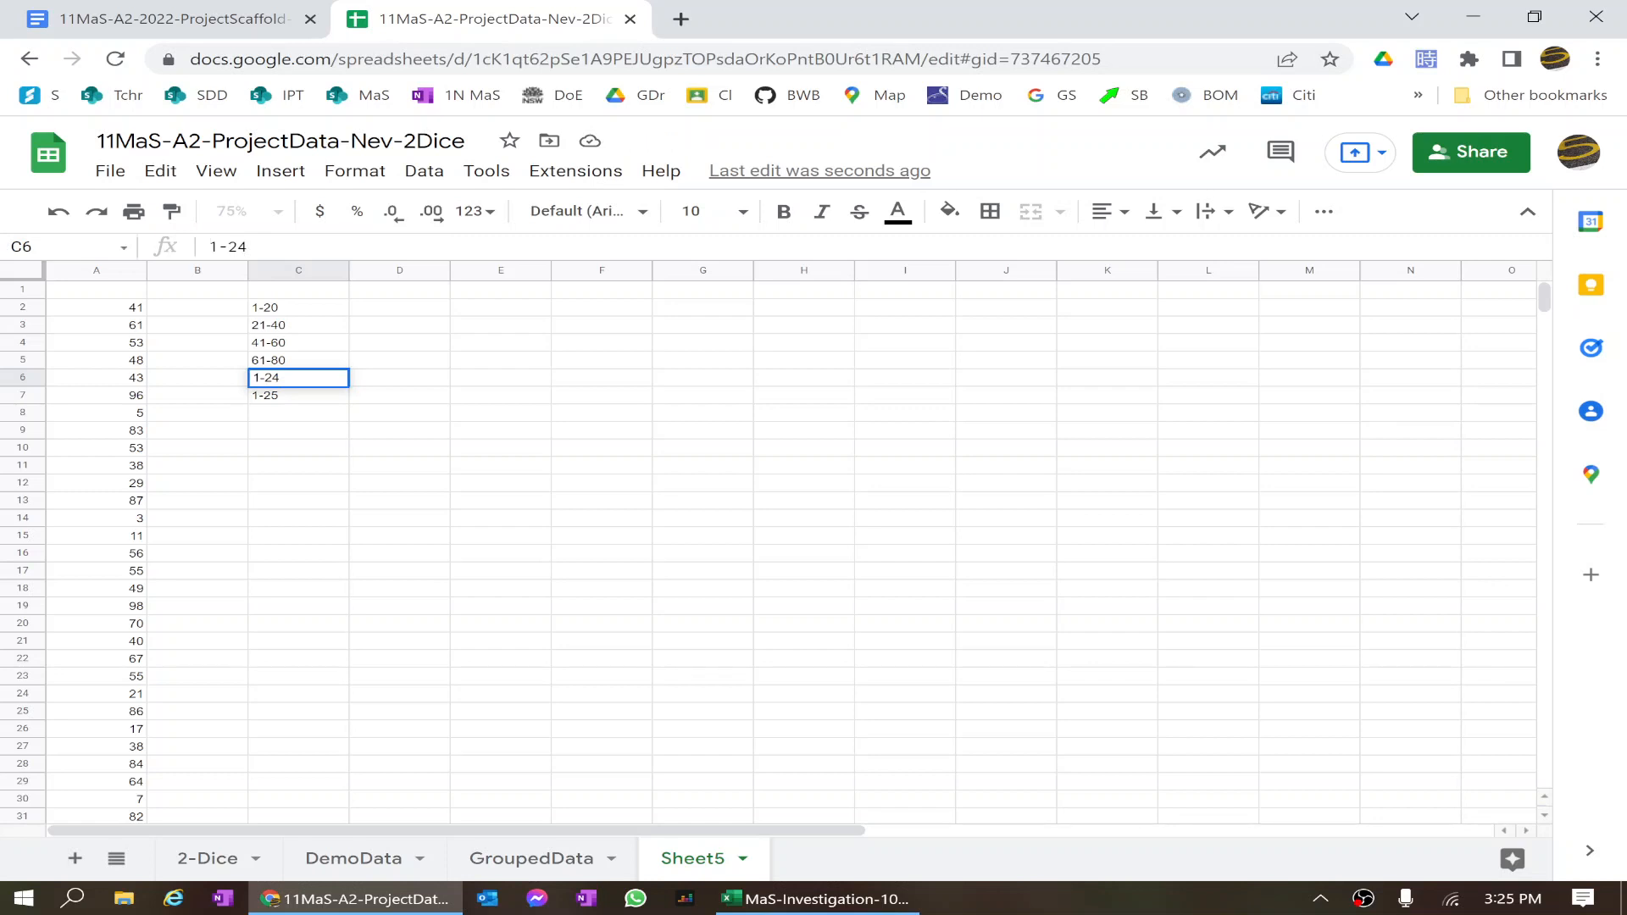
text(81-100)
key(Return)
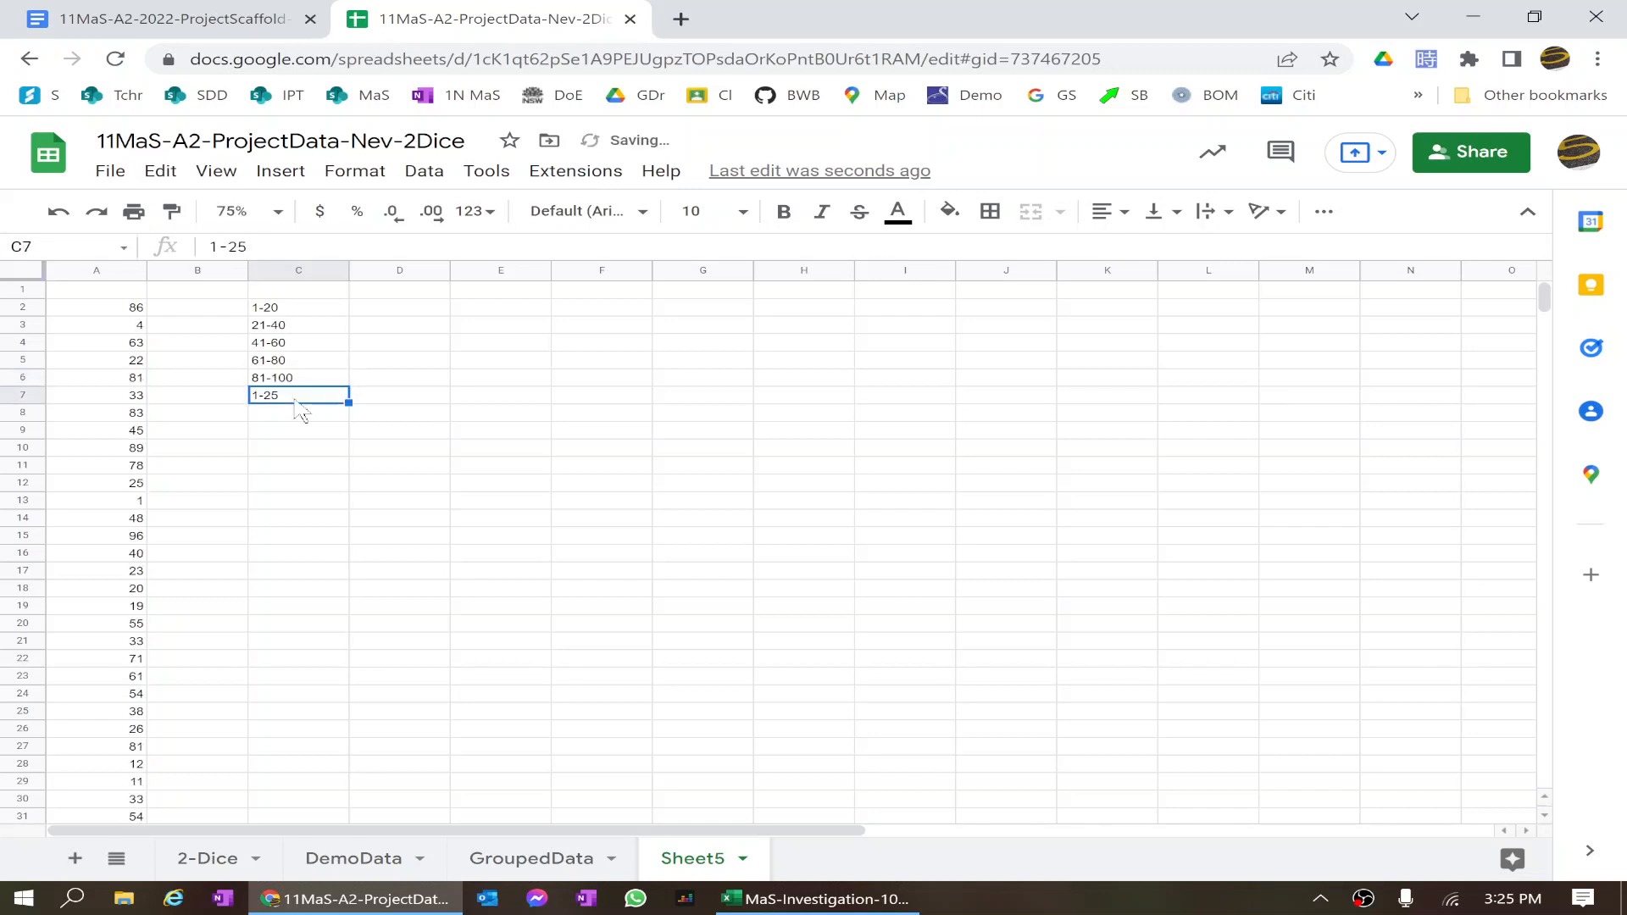
key(Delete)
key(Down)
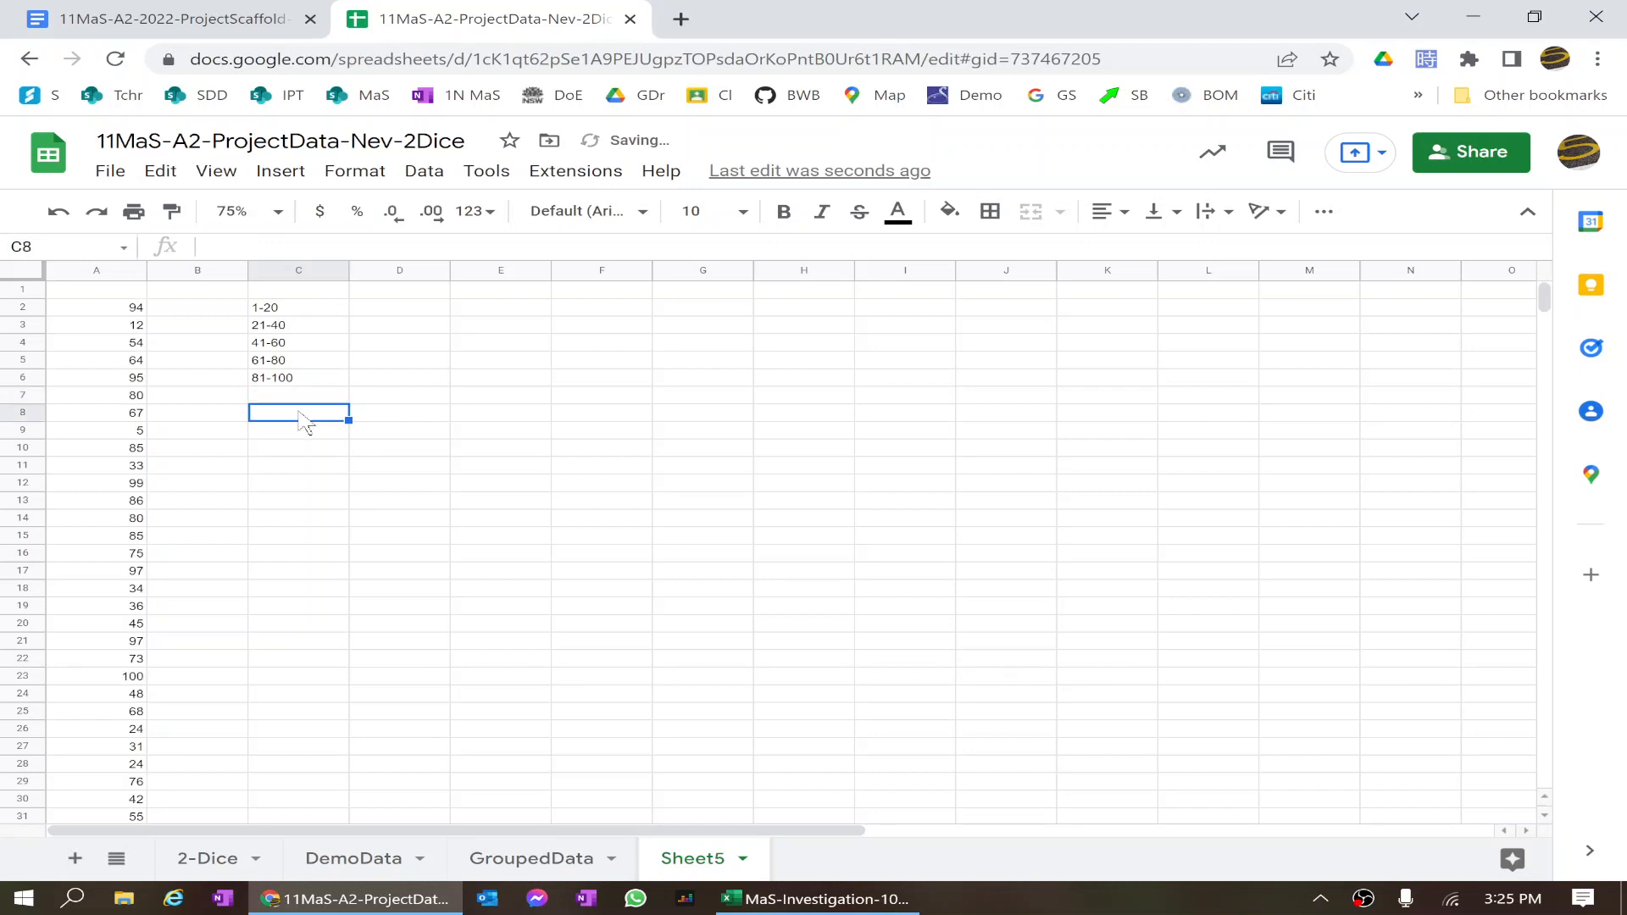
Check the column headings of the class table on the GroupedData sheet, and return to Sheet5
click(323, 306)
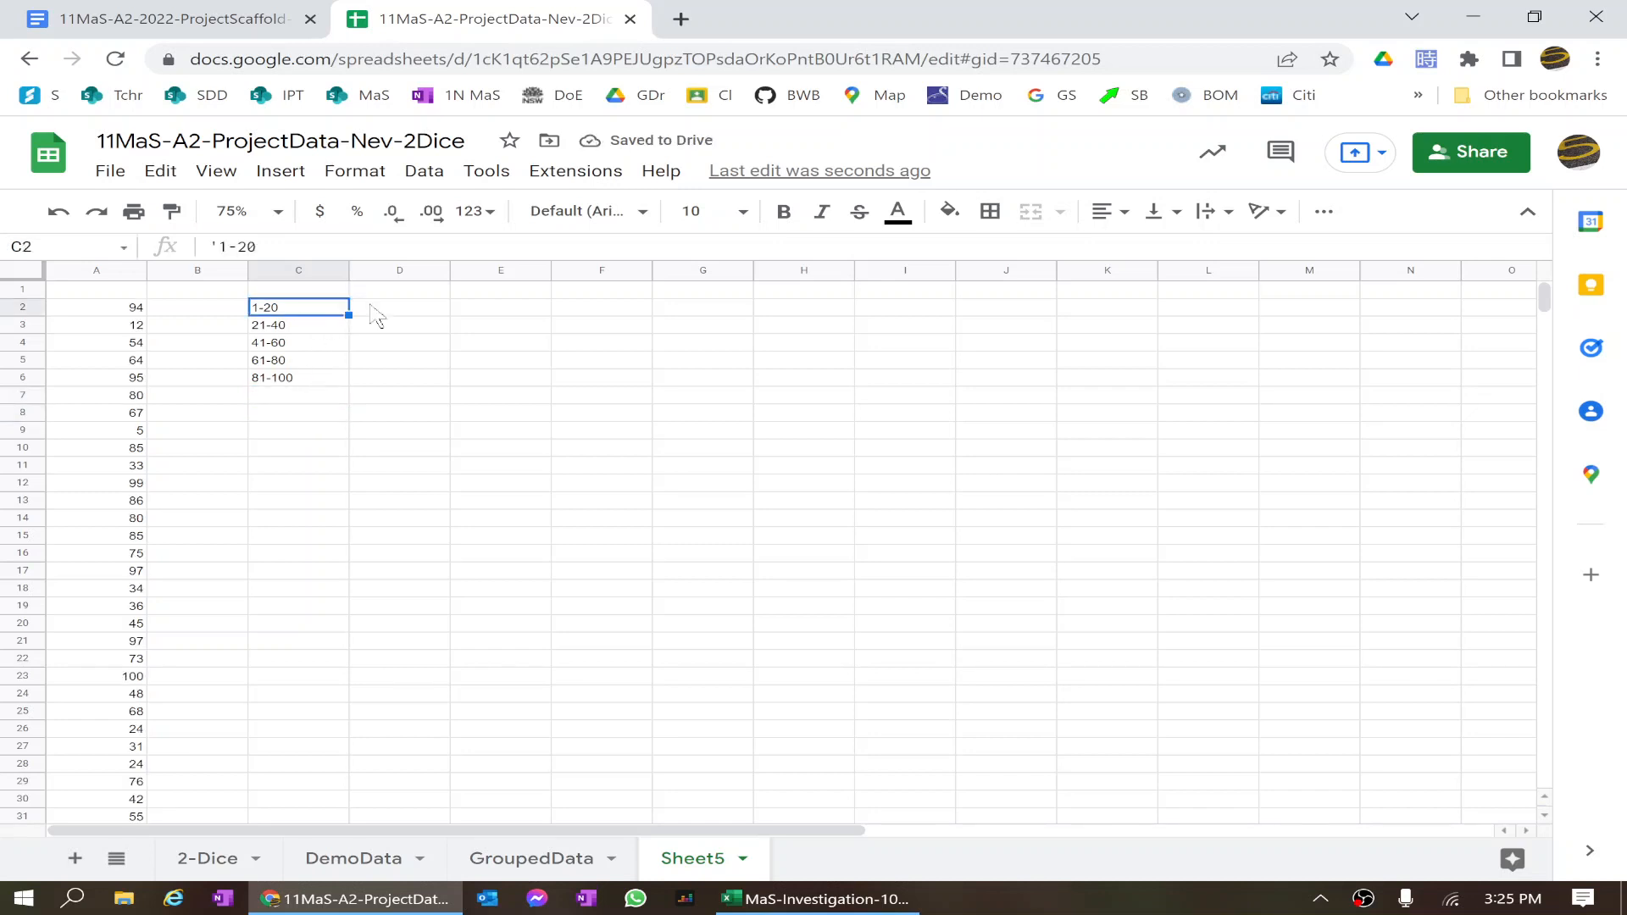
click(374, 308)
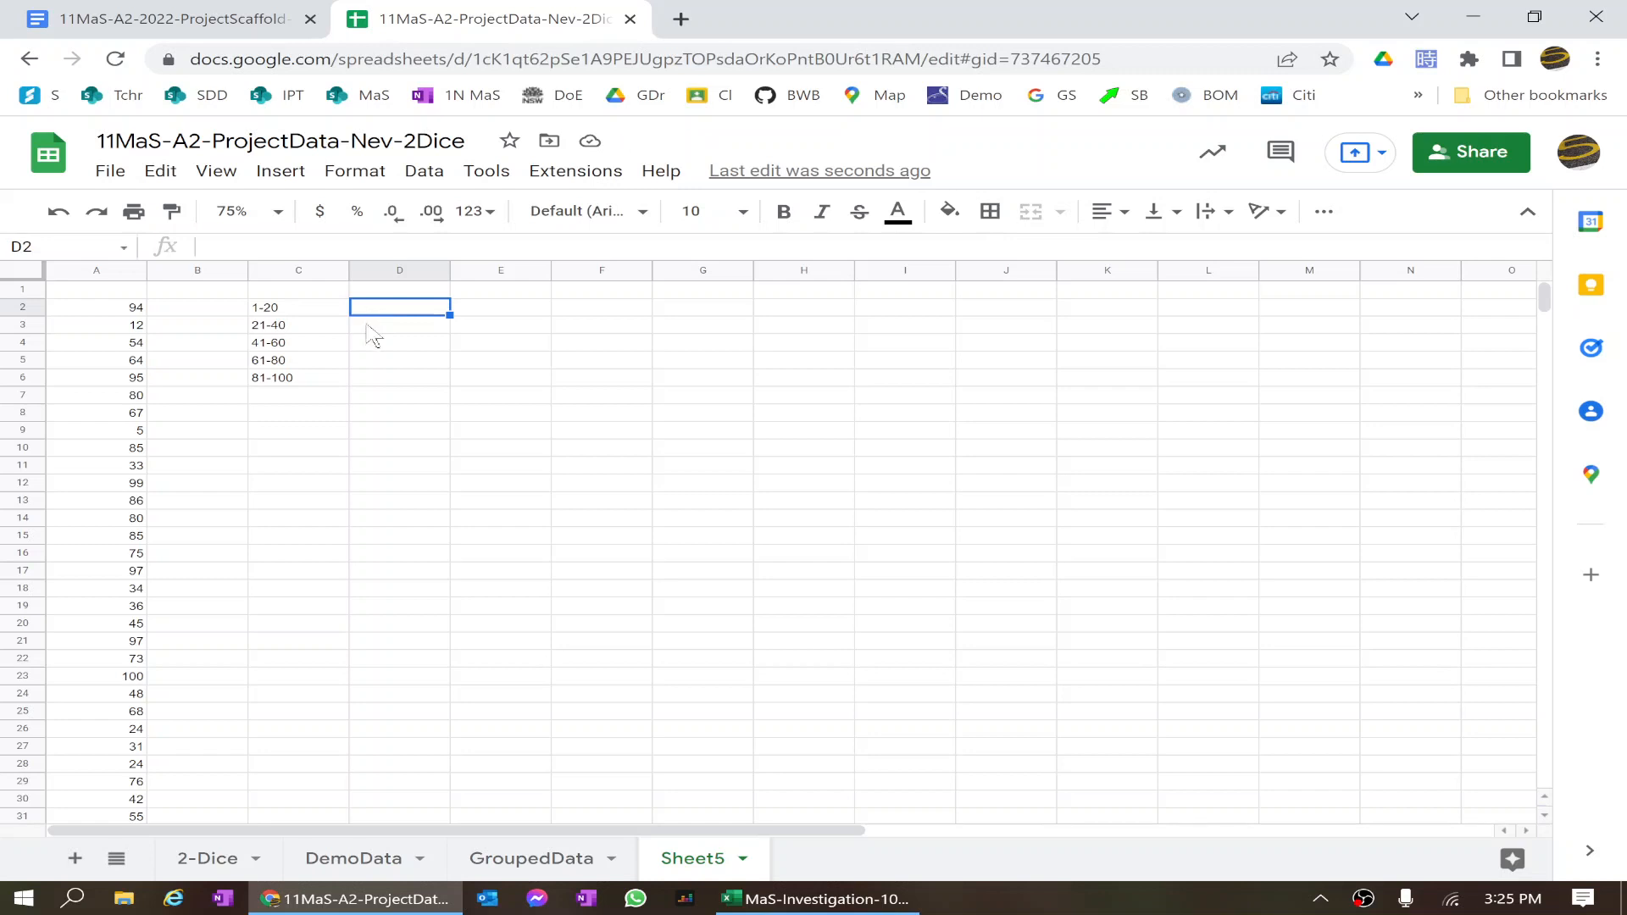
click(556, 859)
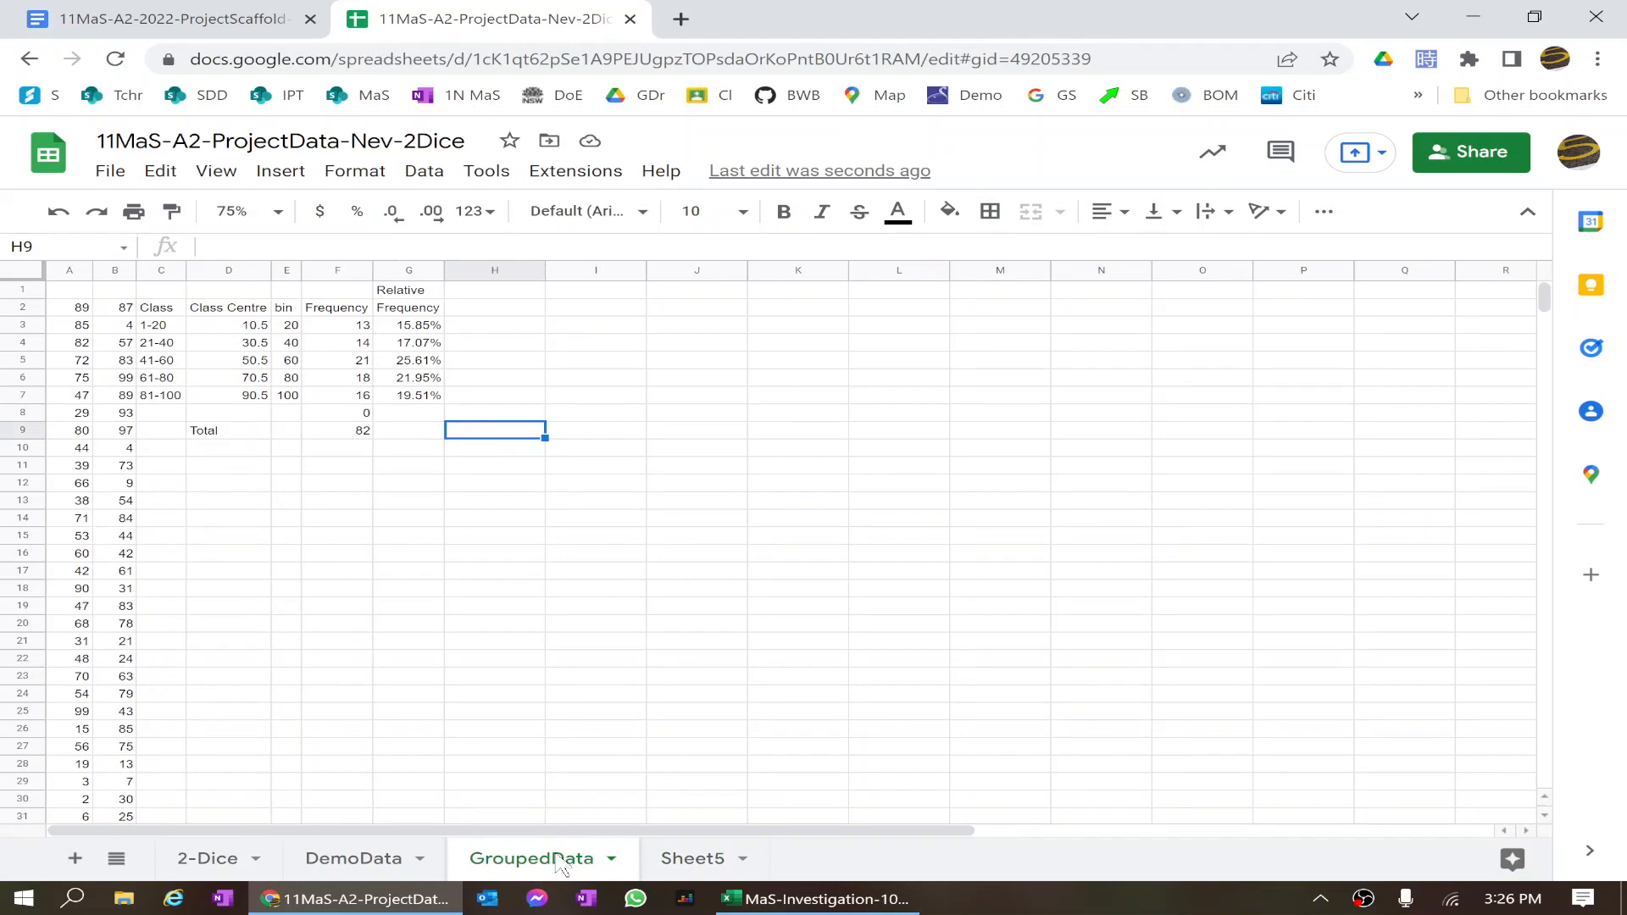
click(690, 859)
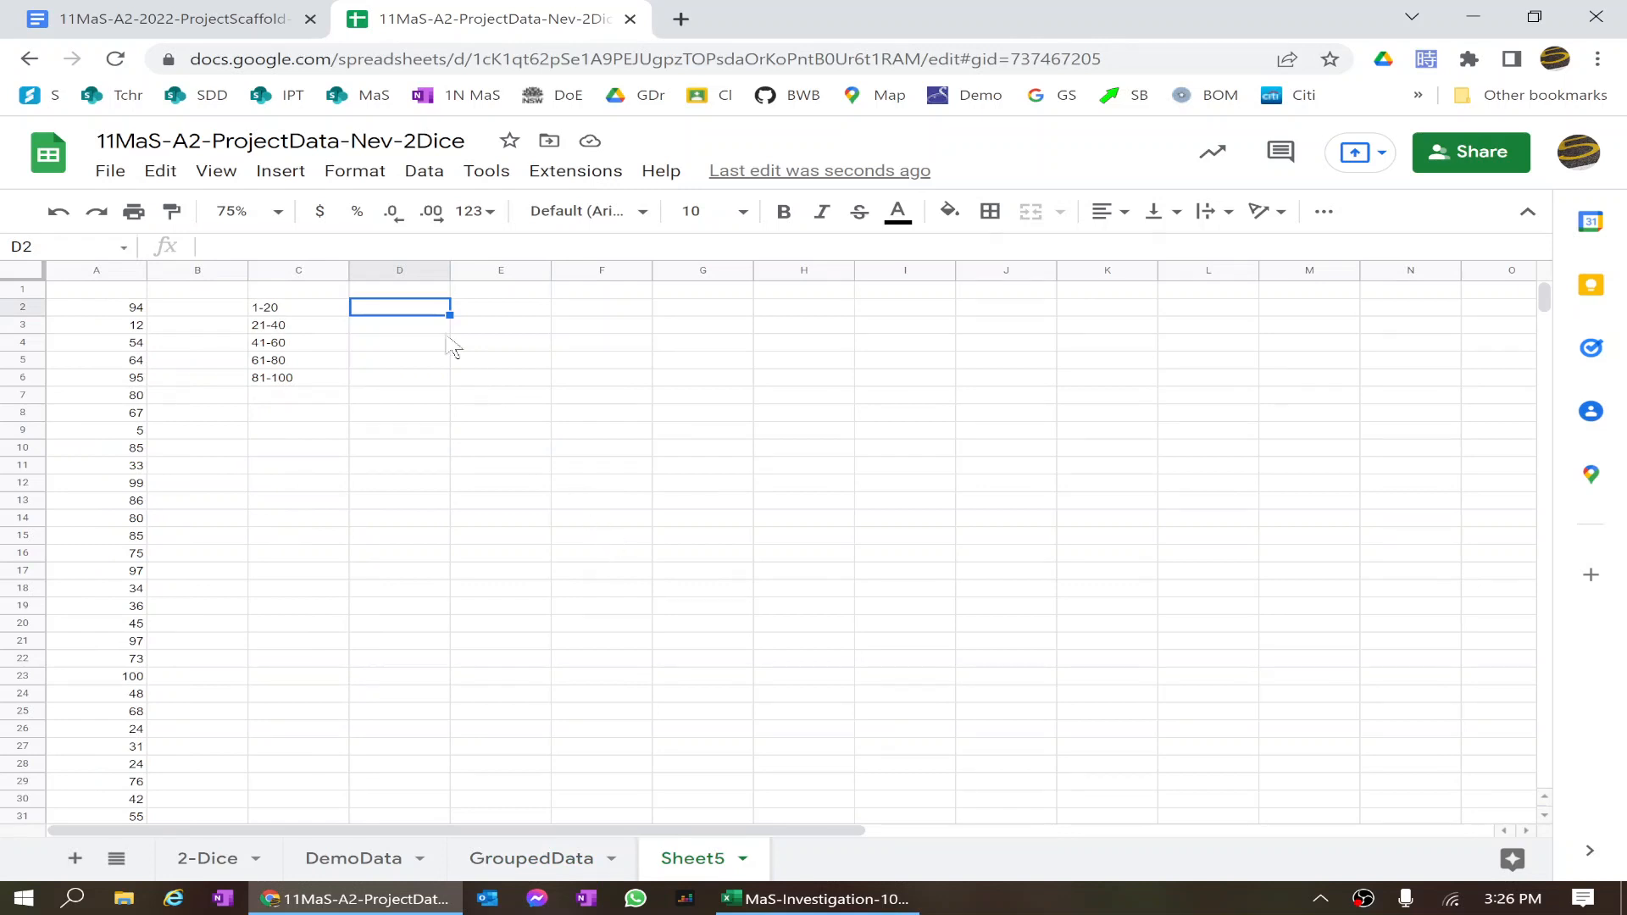
Enter the heading Class Centre in D1 and select D2 below it
click(406, 292)
text(C)
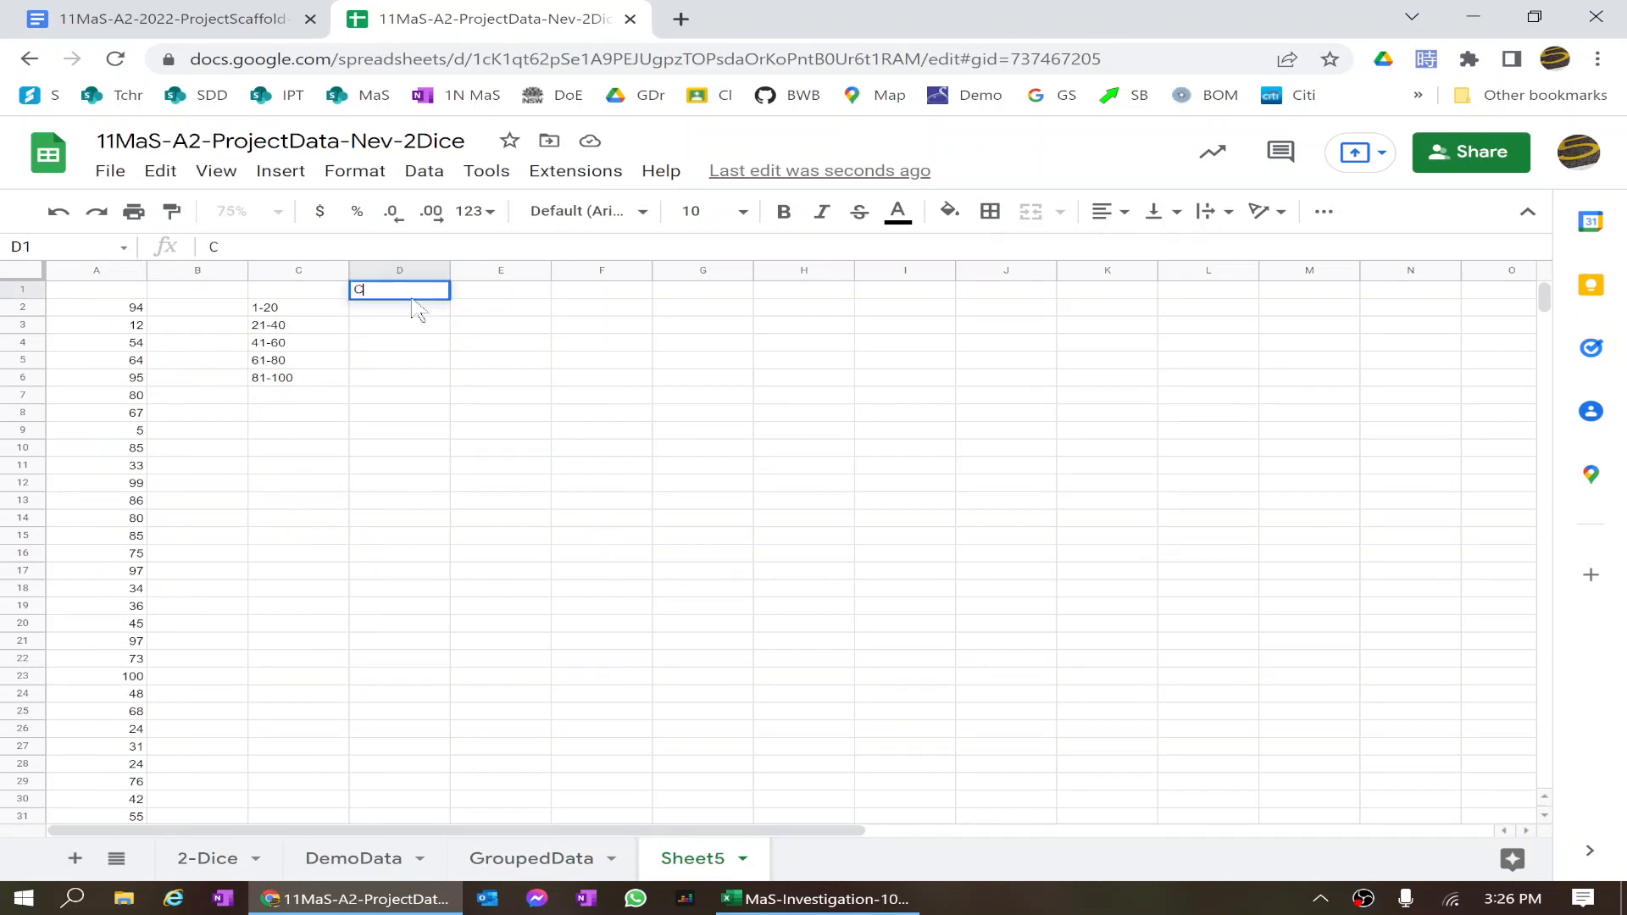
text(lass Centre)
key(Tab)
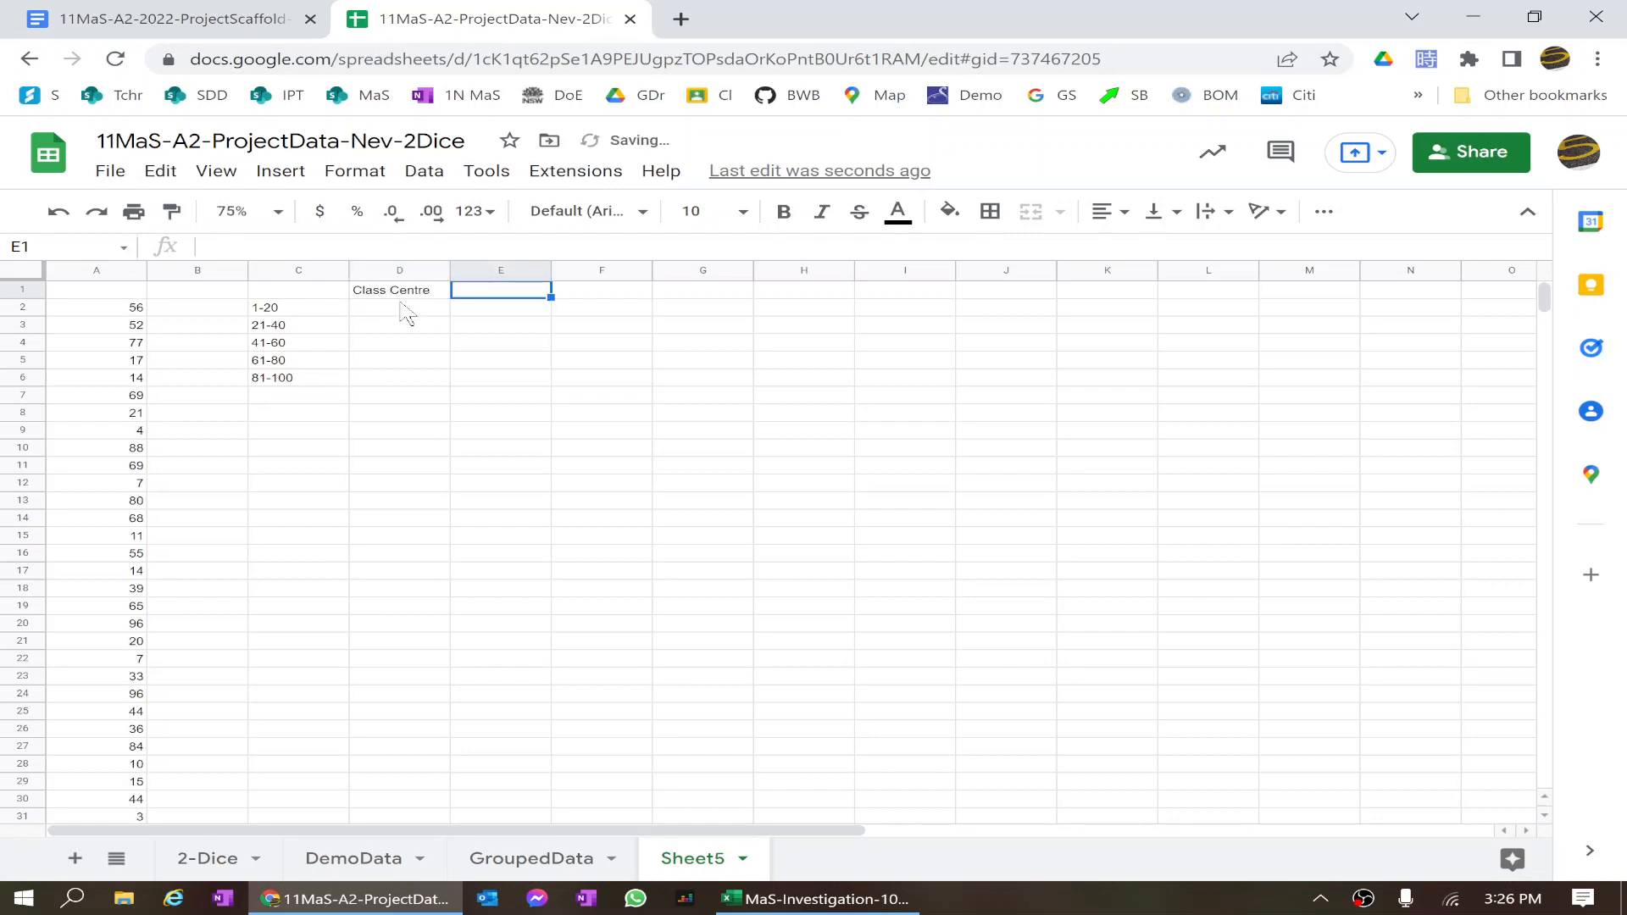
click(400, 309)
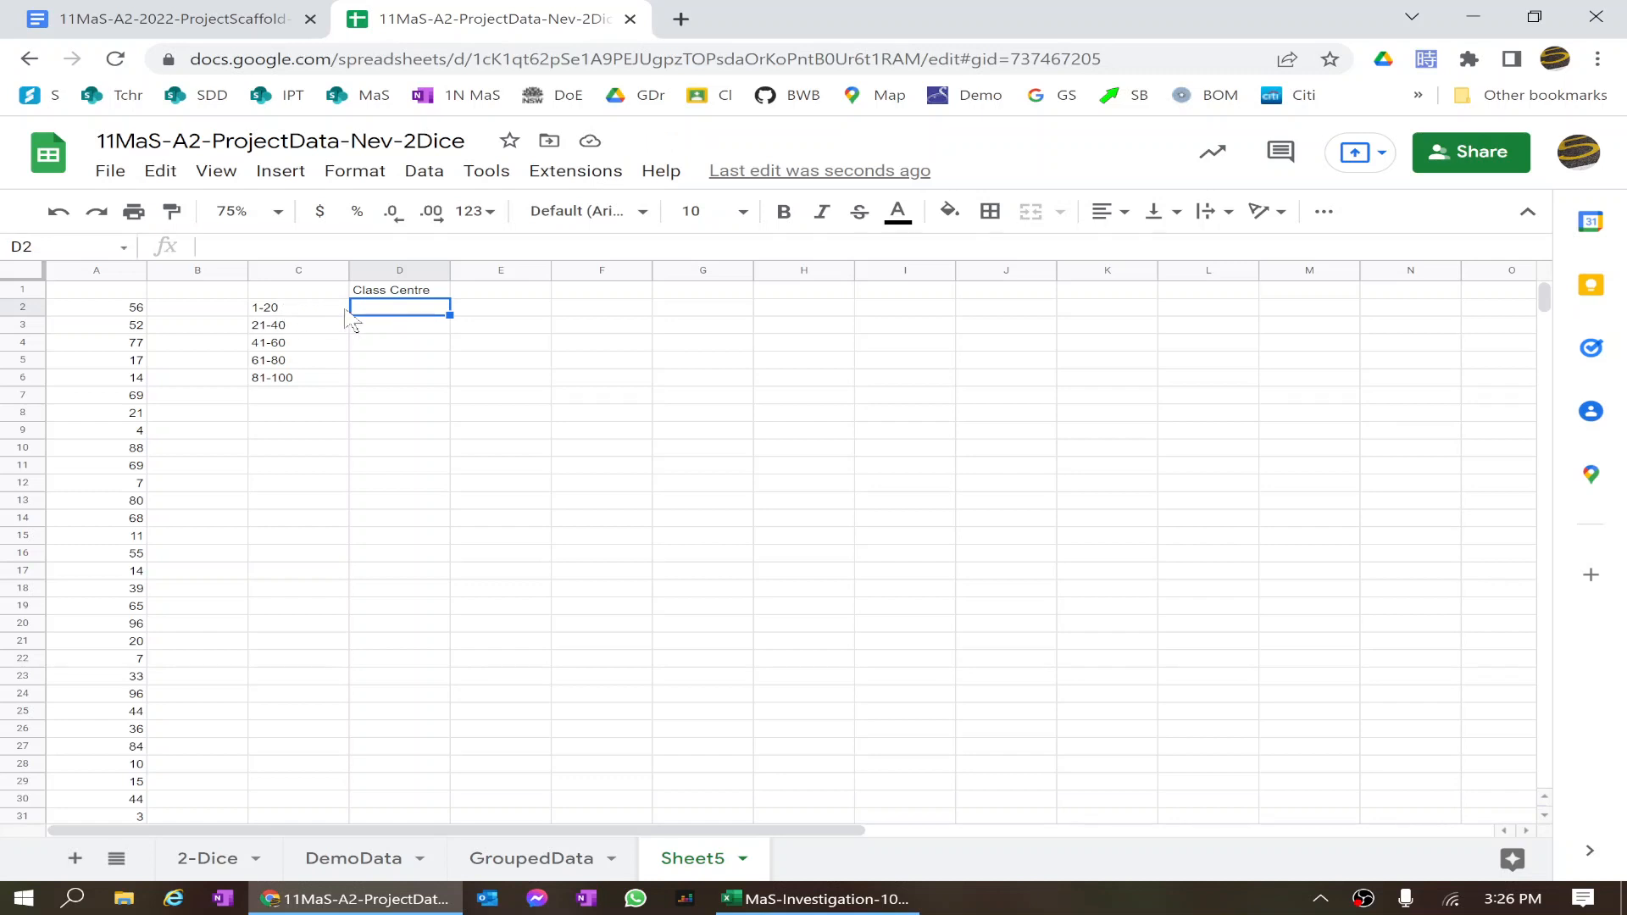
Enter class centres 10.5 and 30.5 in D2:D3 and extend the series down to D6
text(10.5)
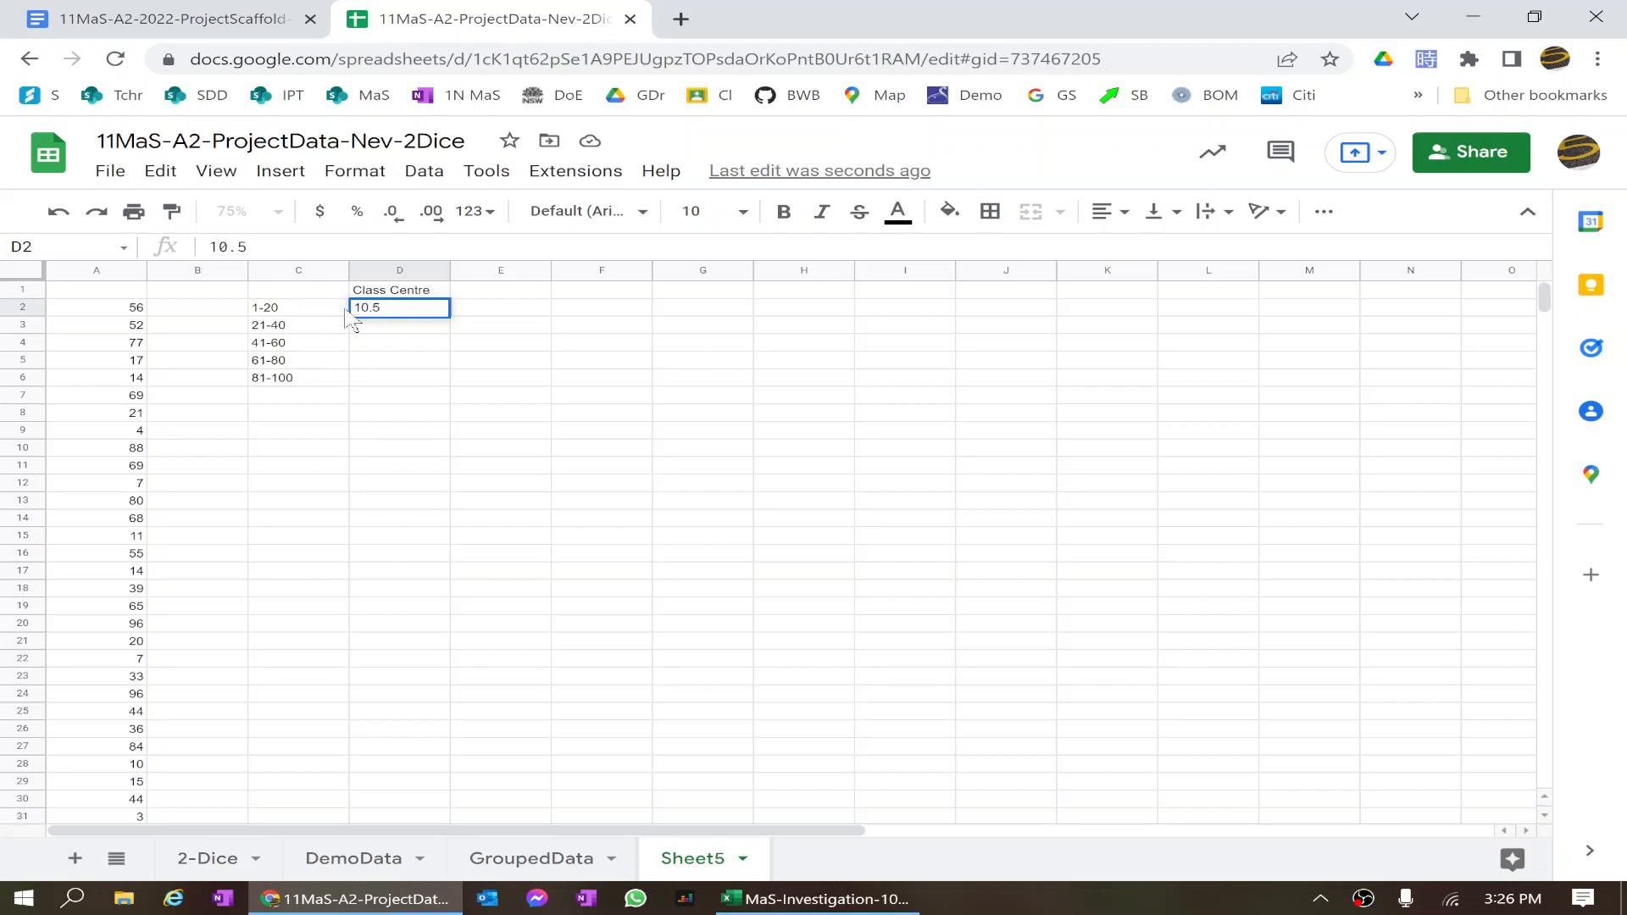
key(Return)
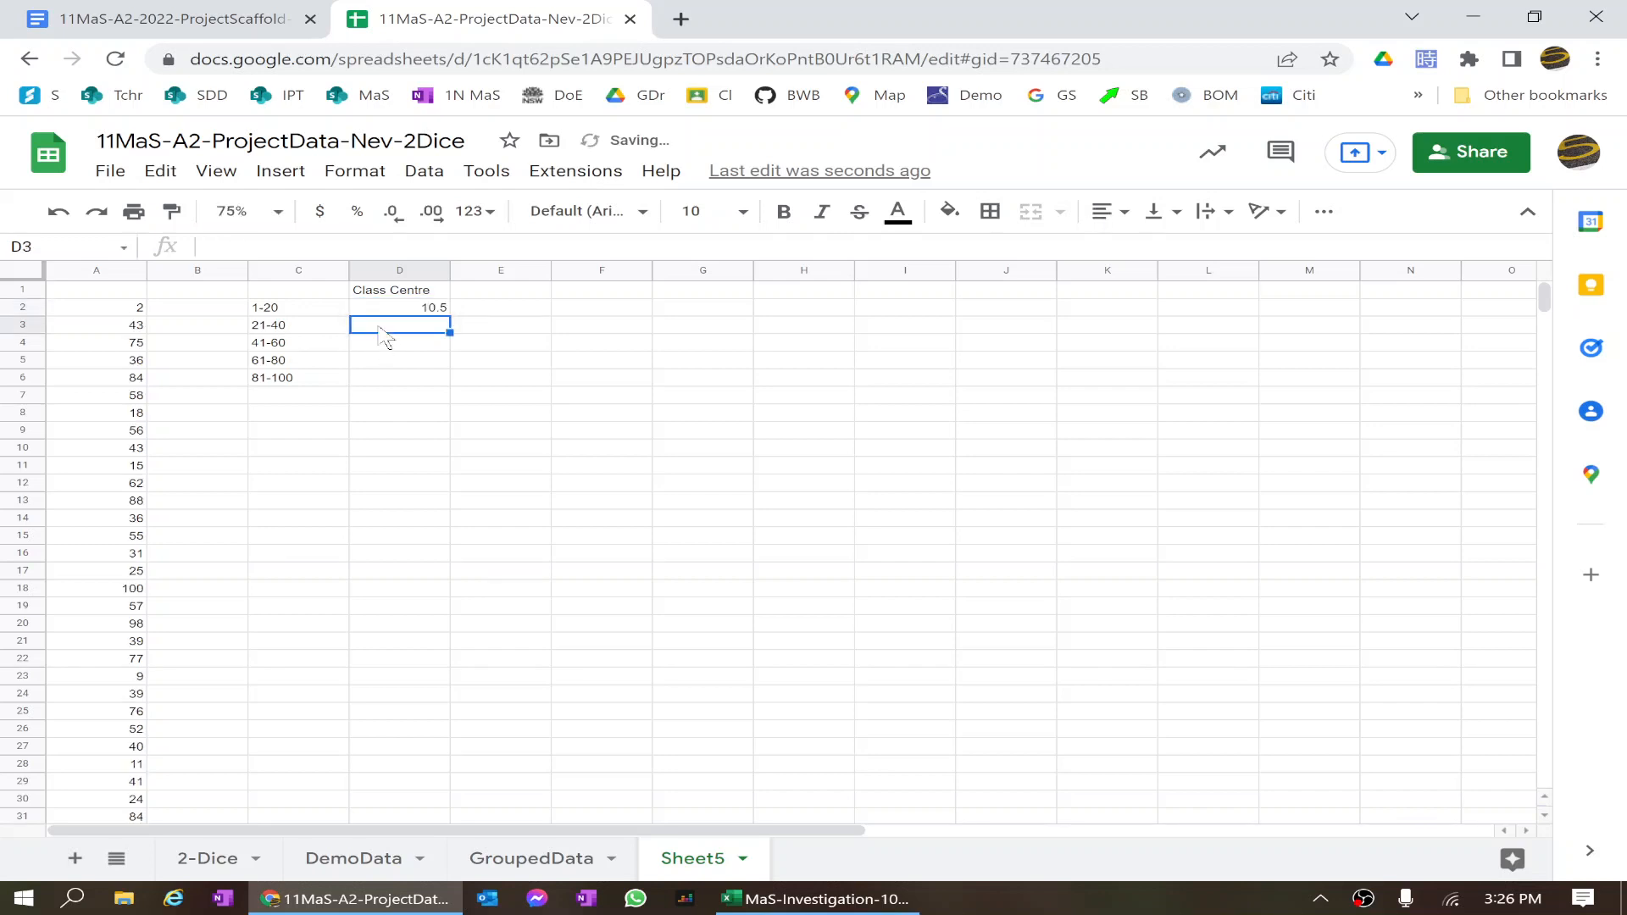
text(30.)
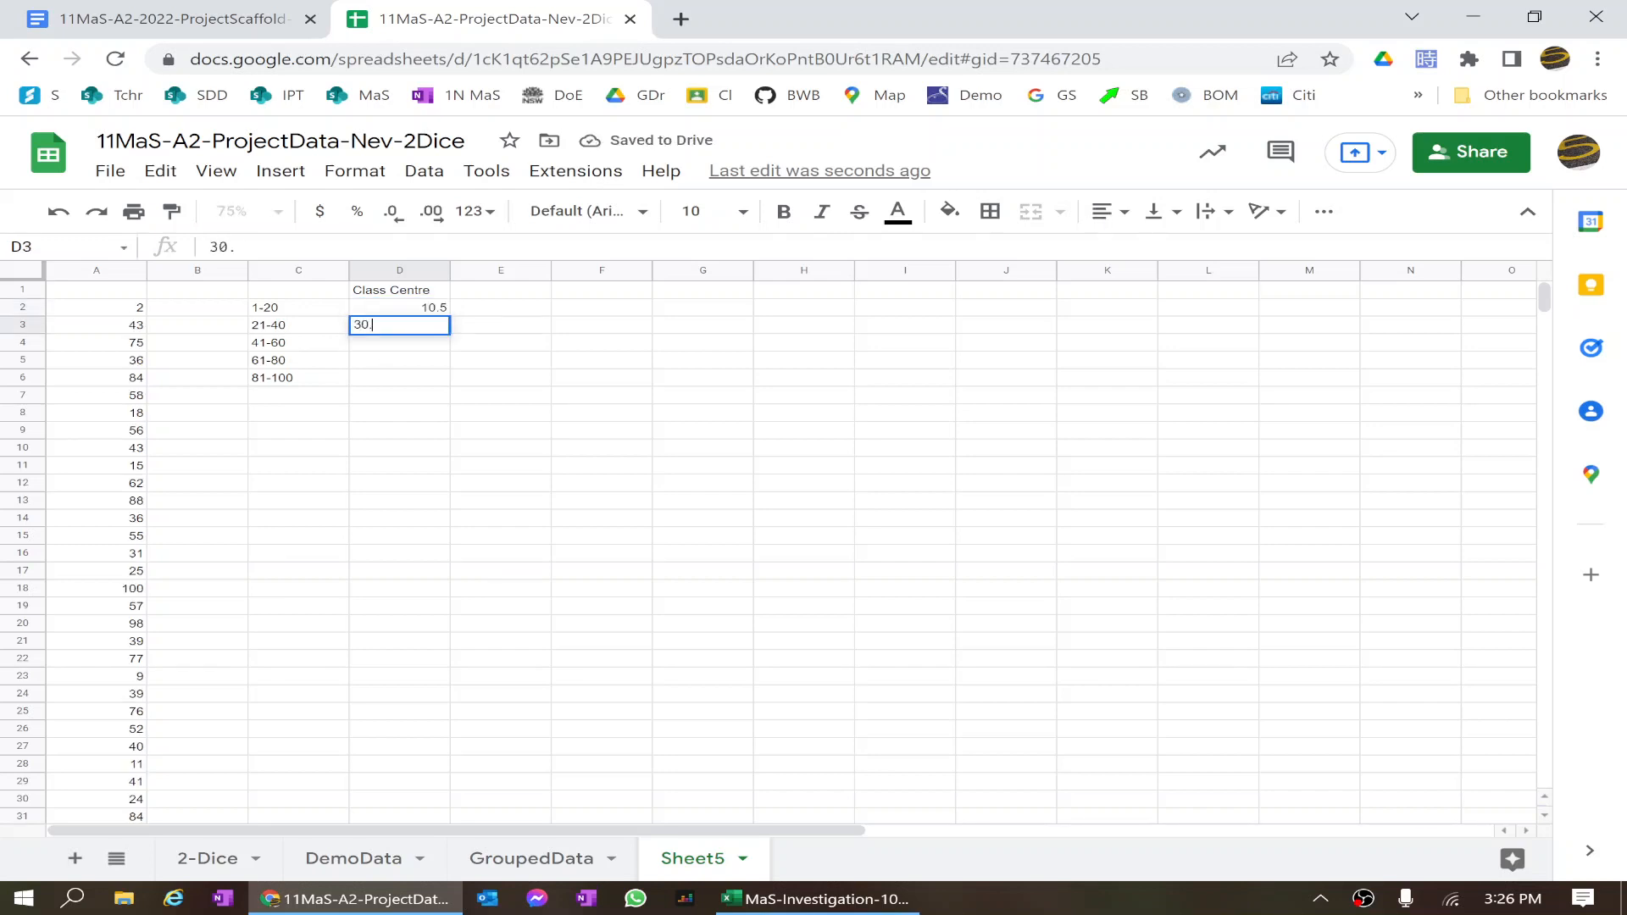
text(5)
key(Return)
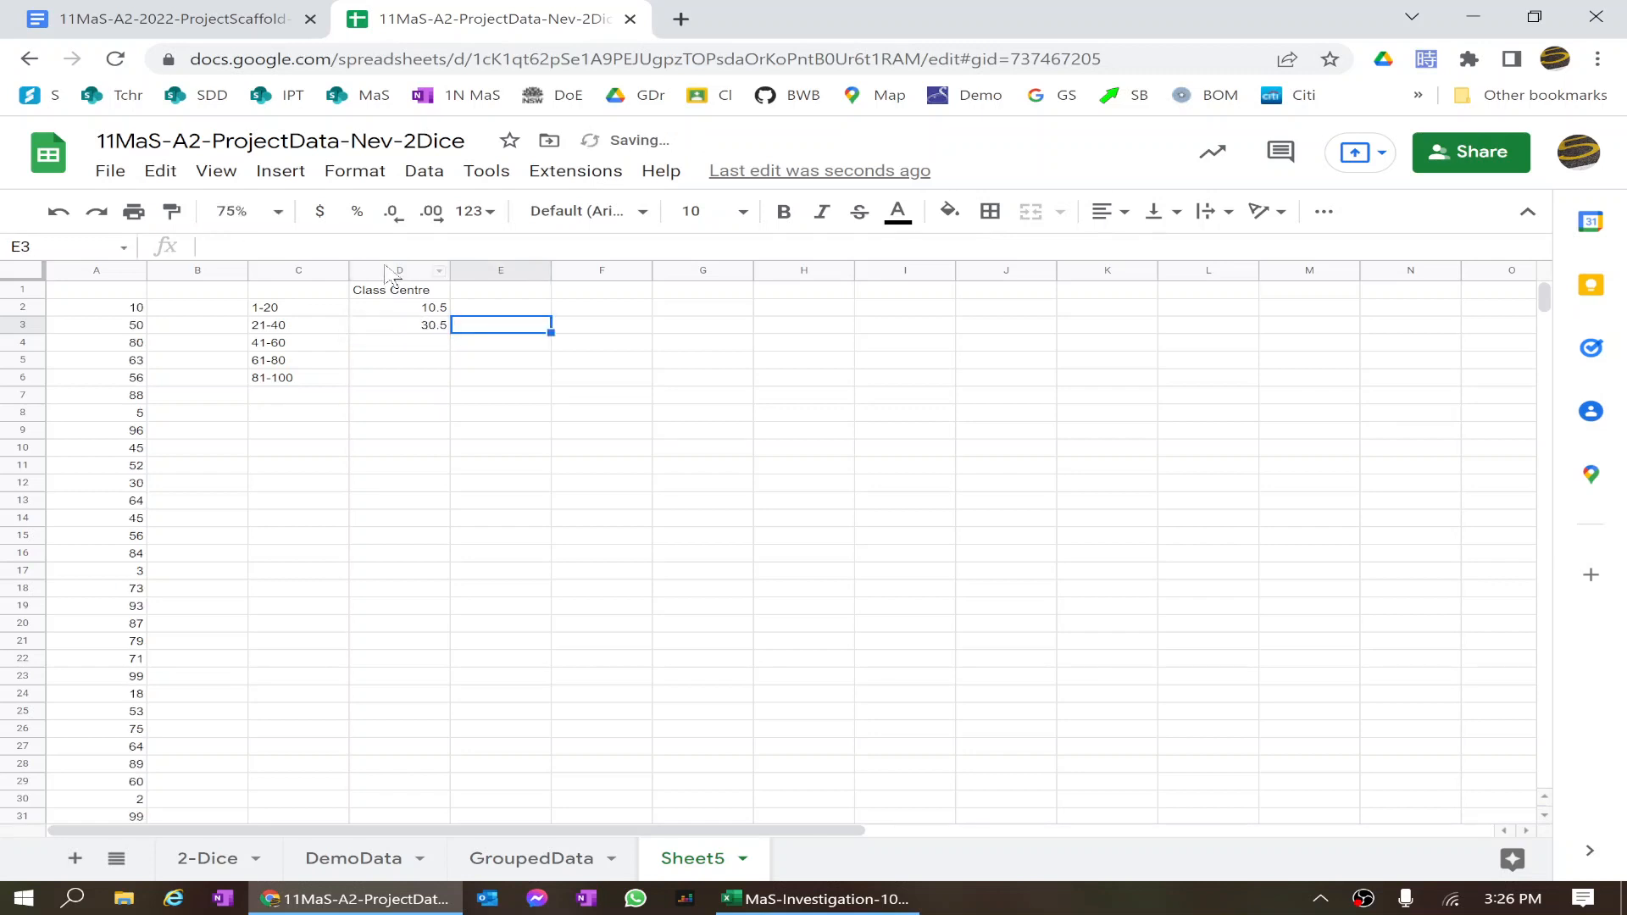
click(390, 306)
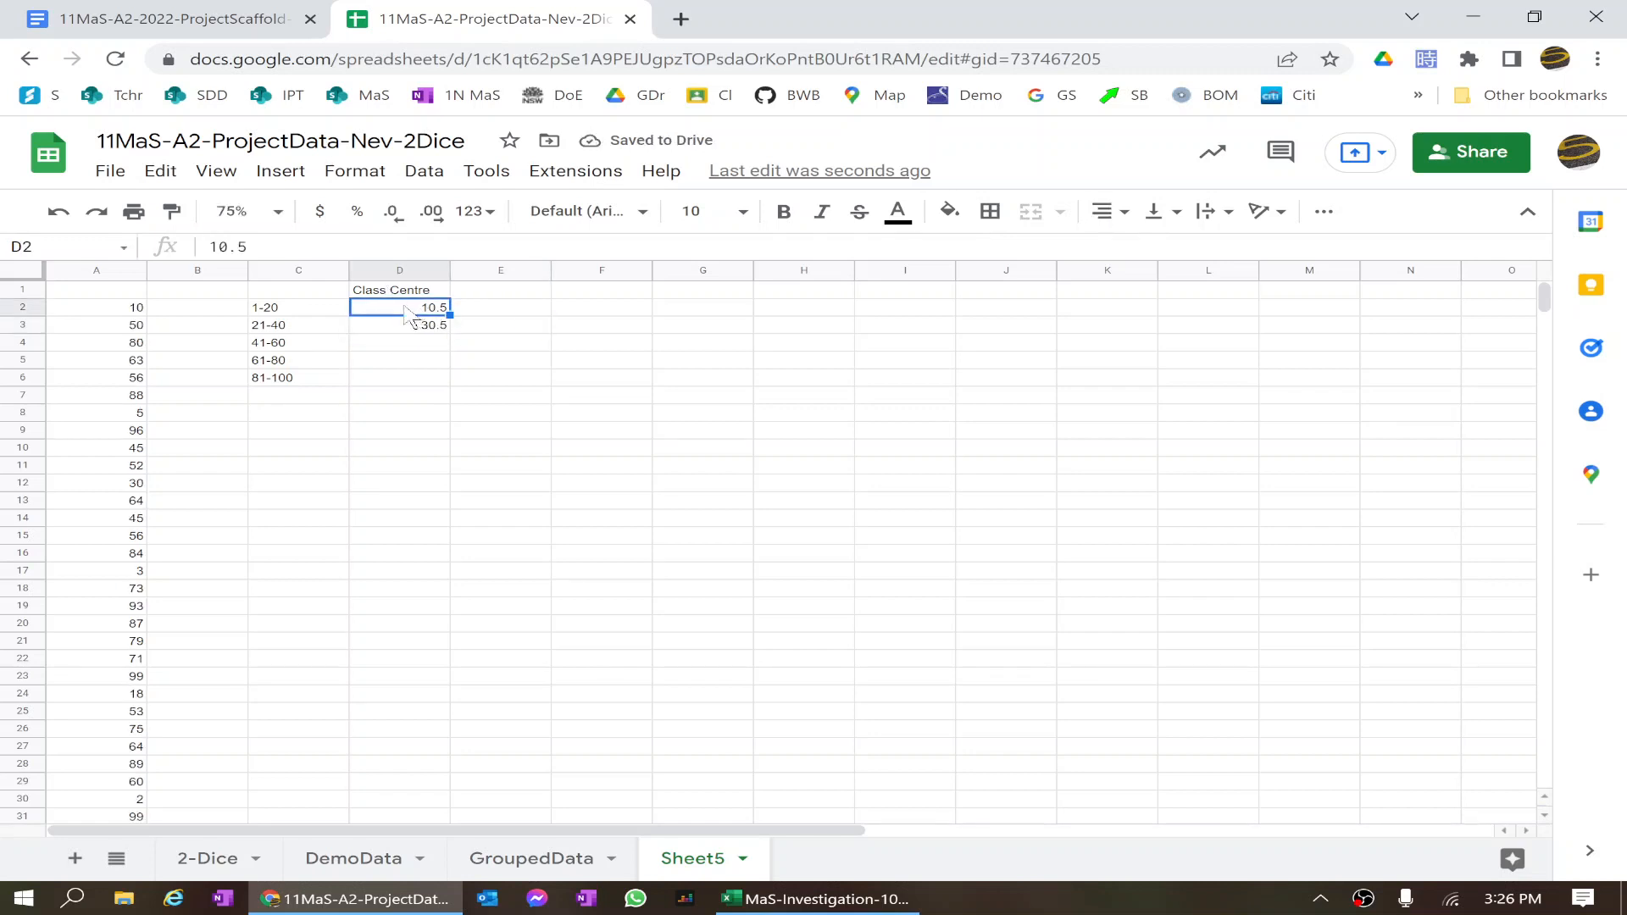
drag(400, 309, 430, 331)
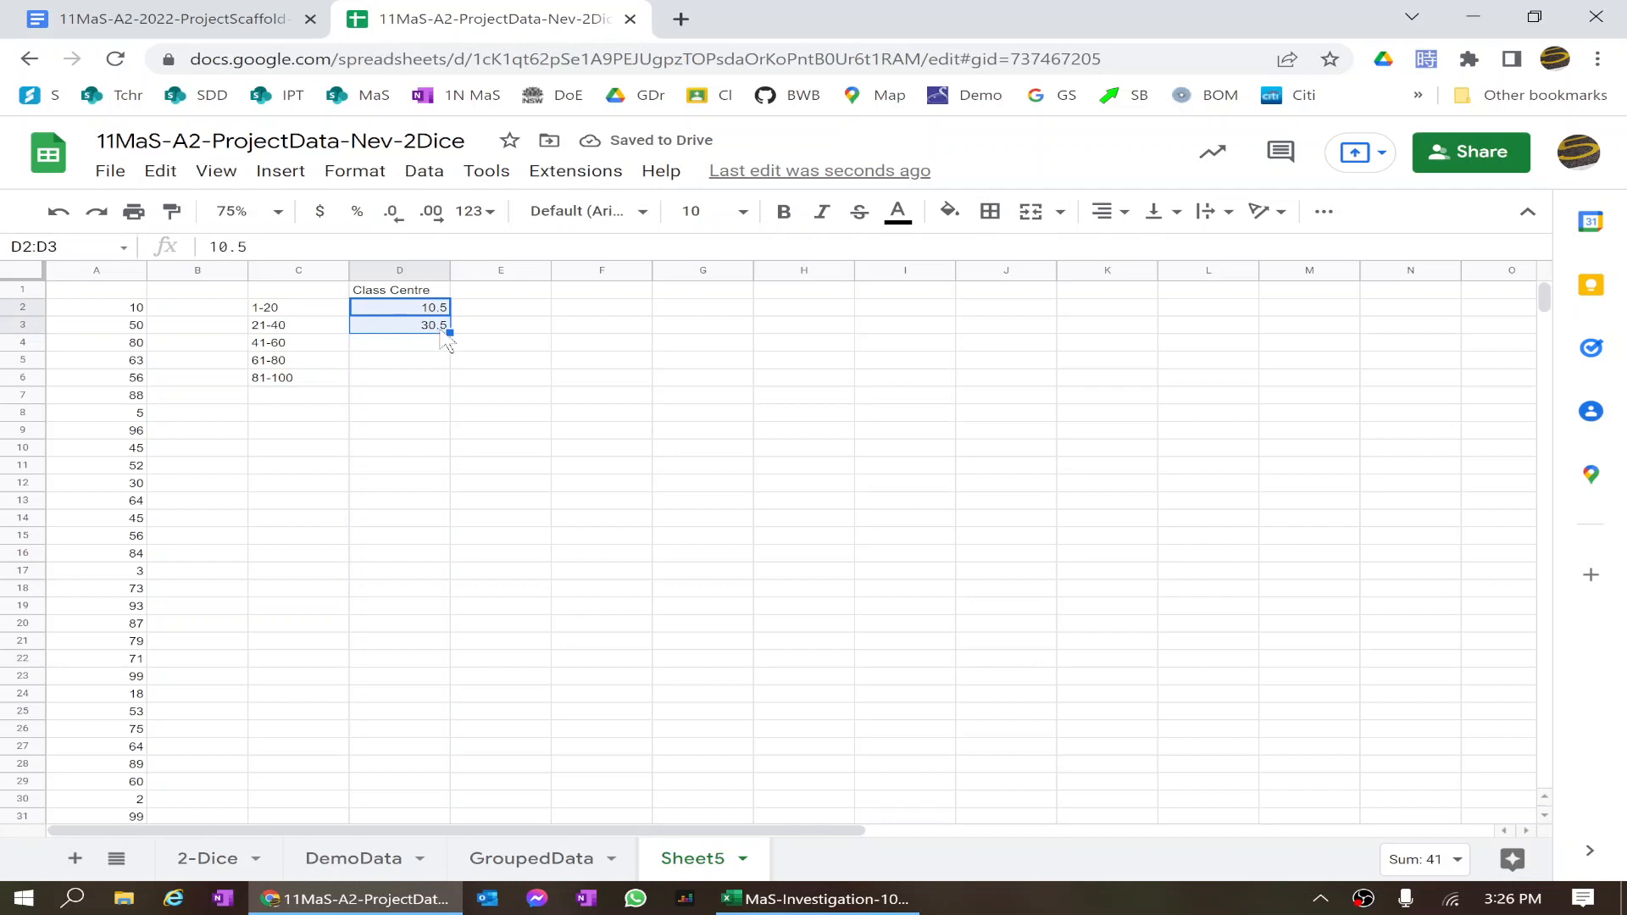
drag(452, 330, 446, 379)
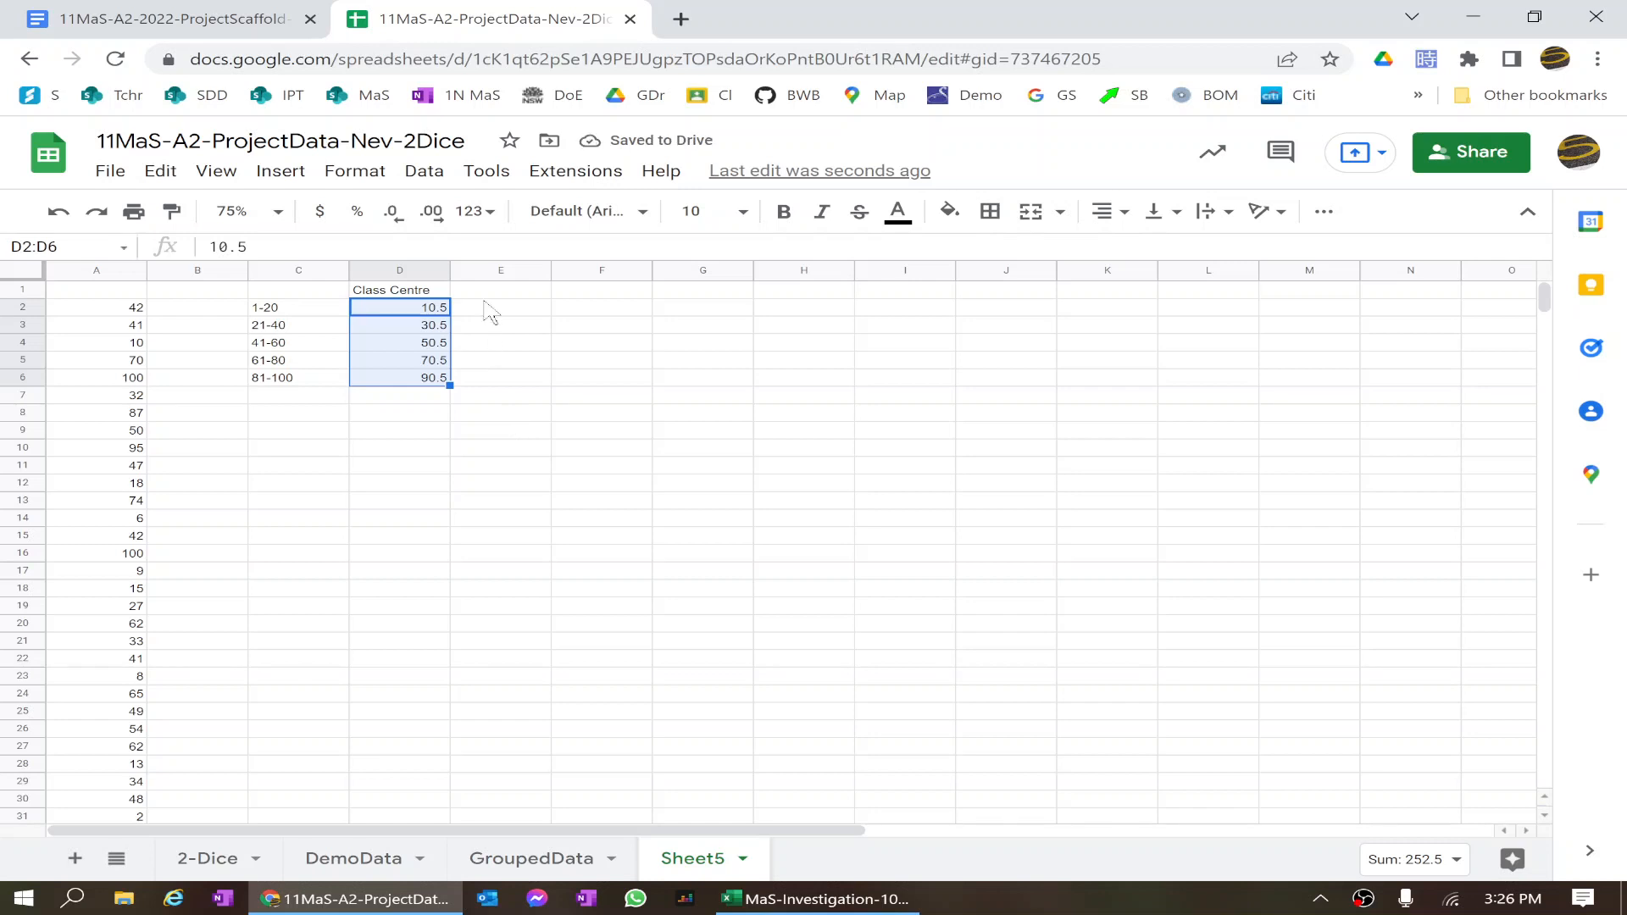
Fit columns C and D to their contents, and add the heading bin in E1 with column E fitted to it
double_click(448, 270)
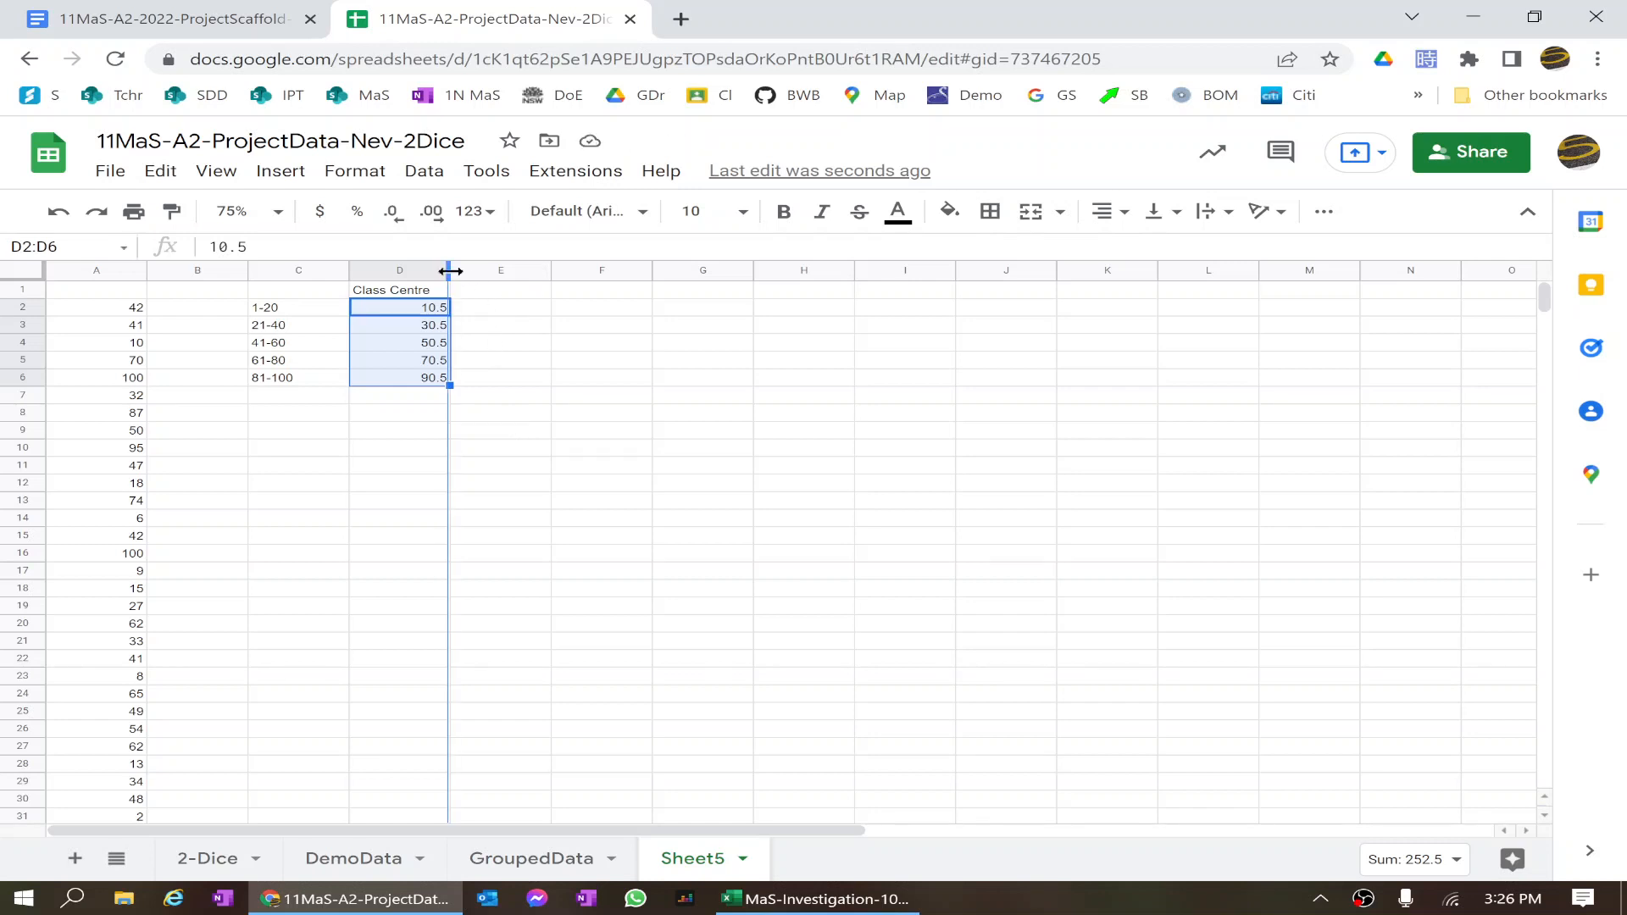
double_click(348, 270)
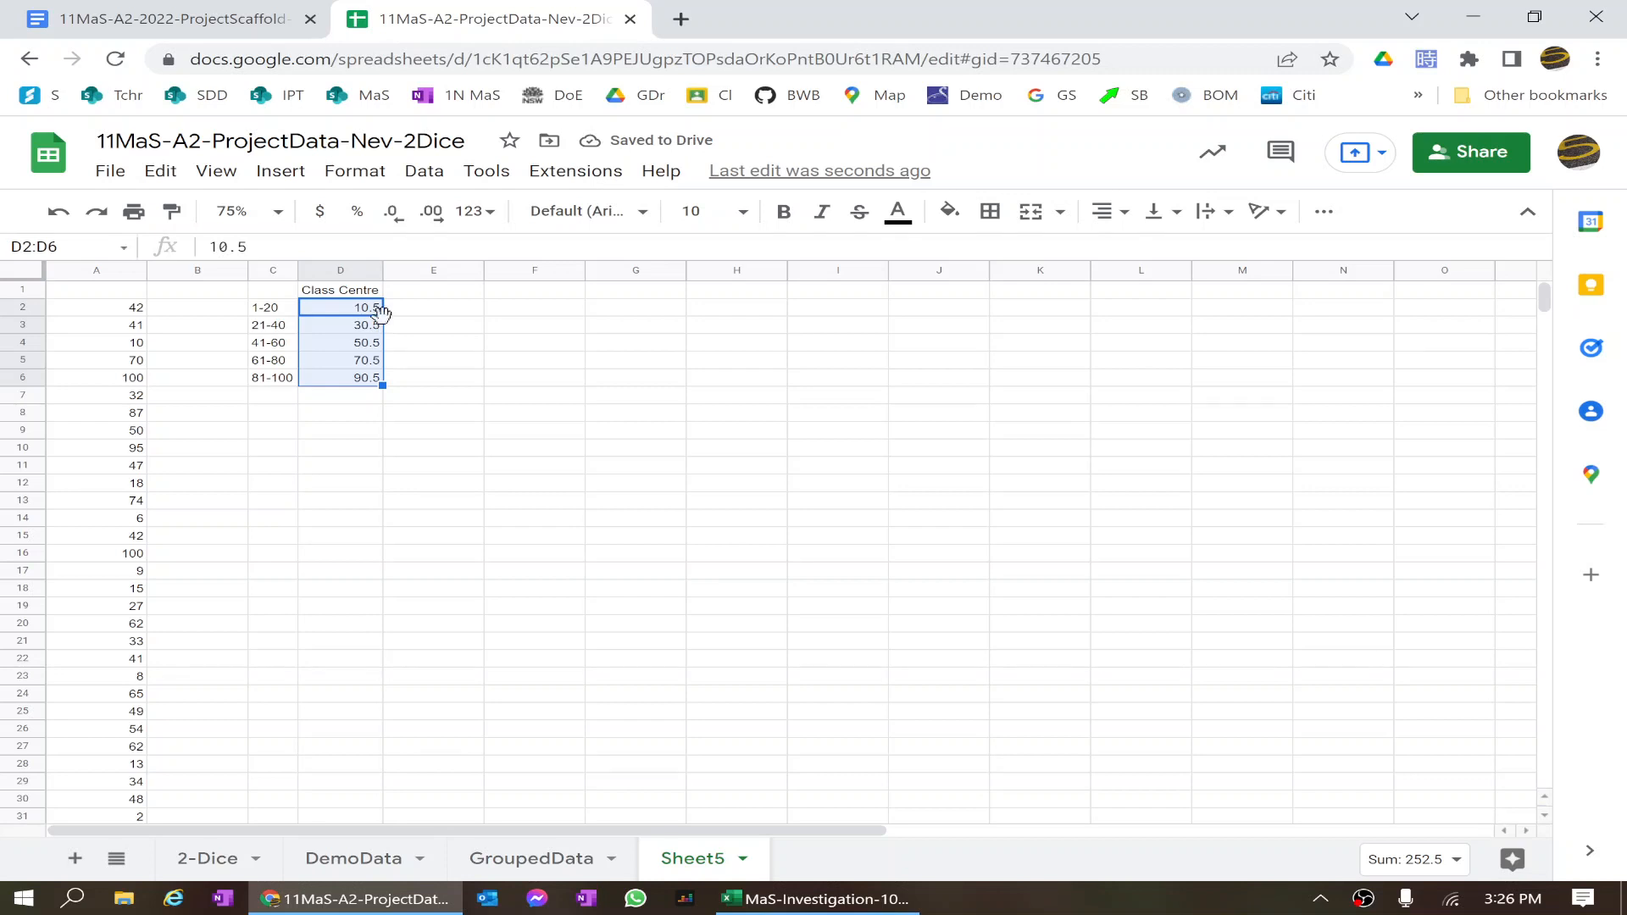
click(439, 296)
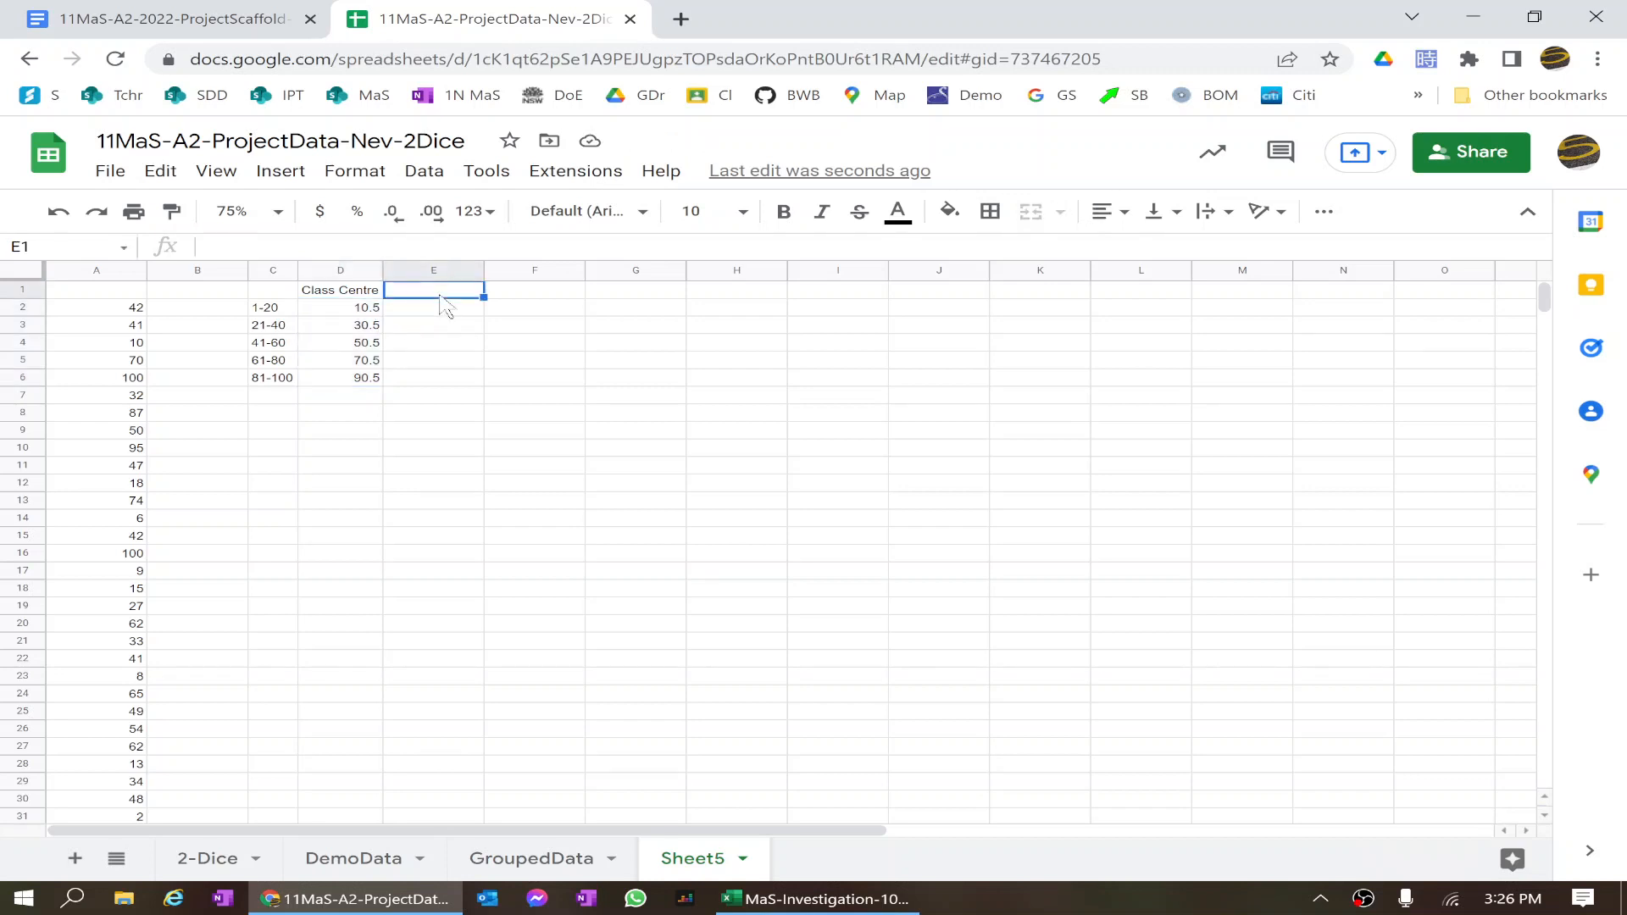
text(bin)
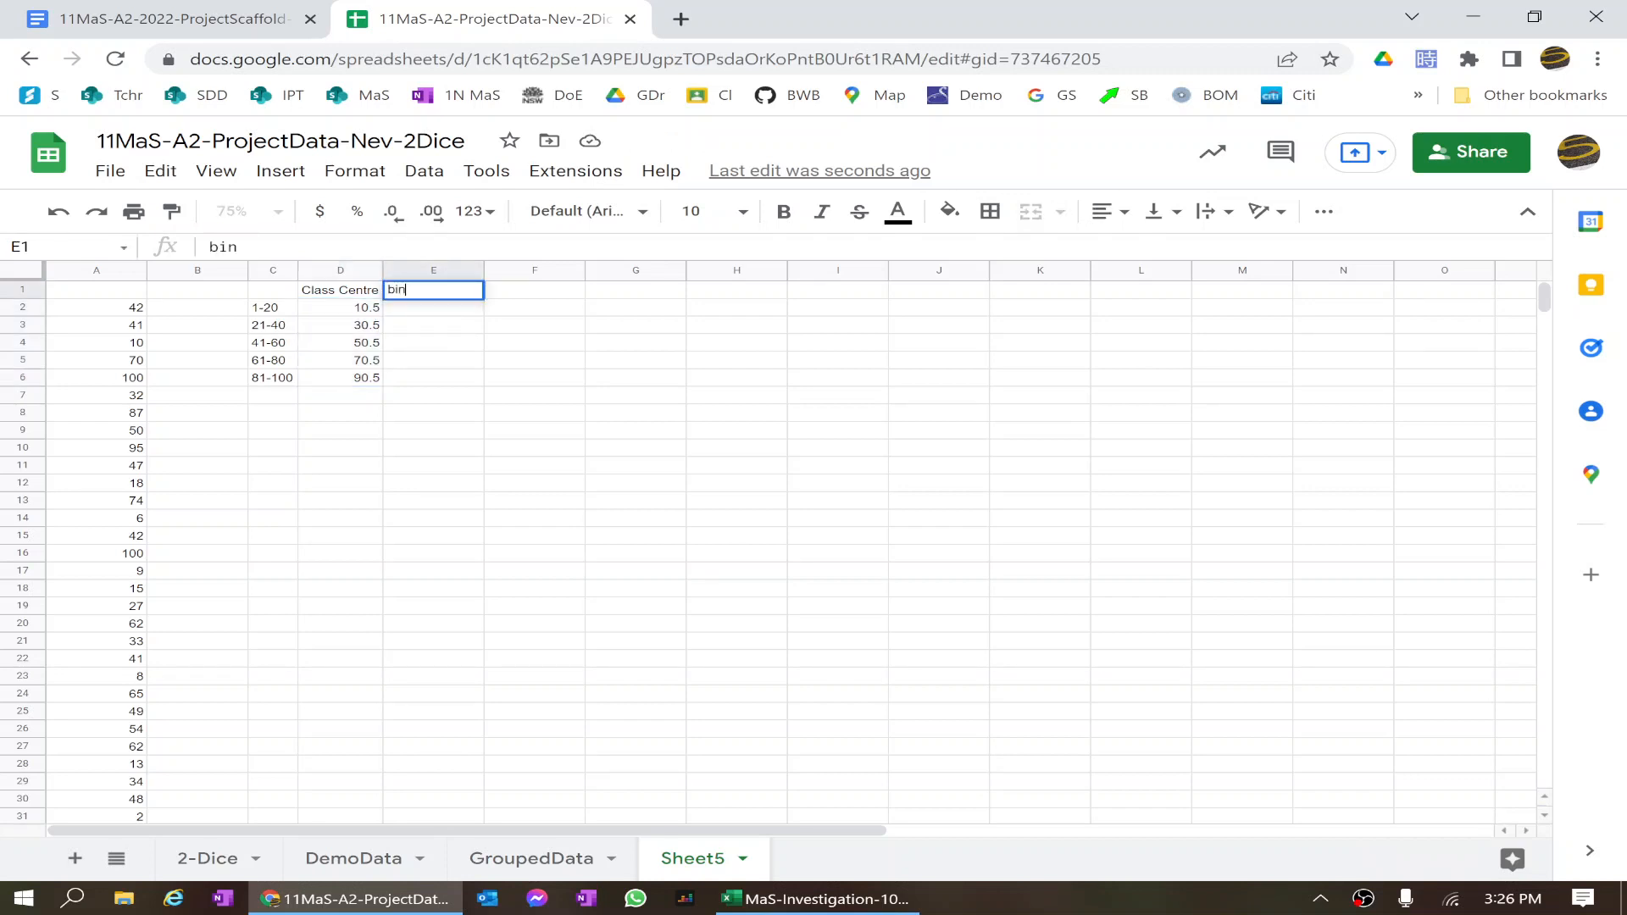
key(Tab)
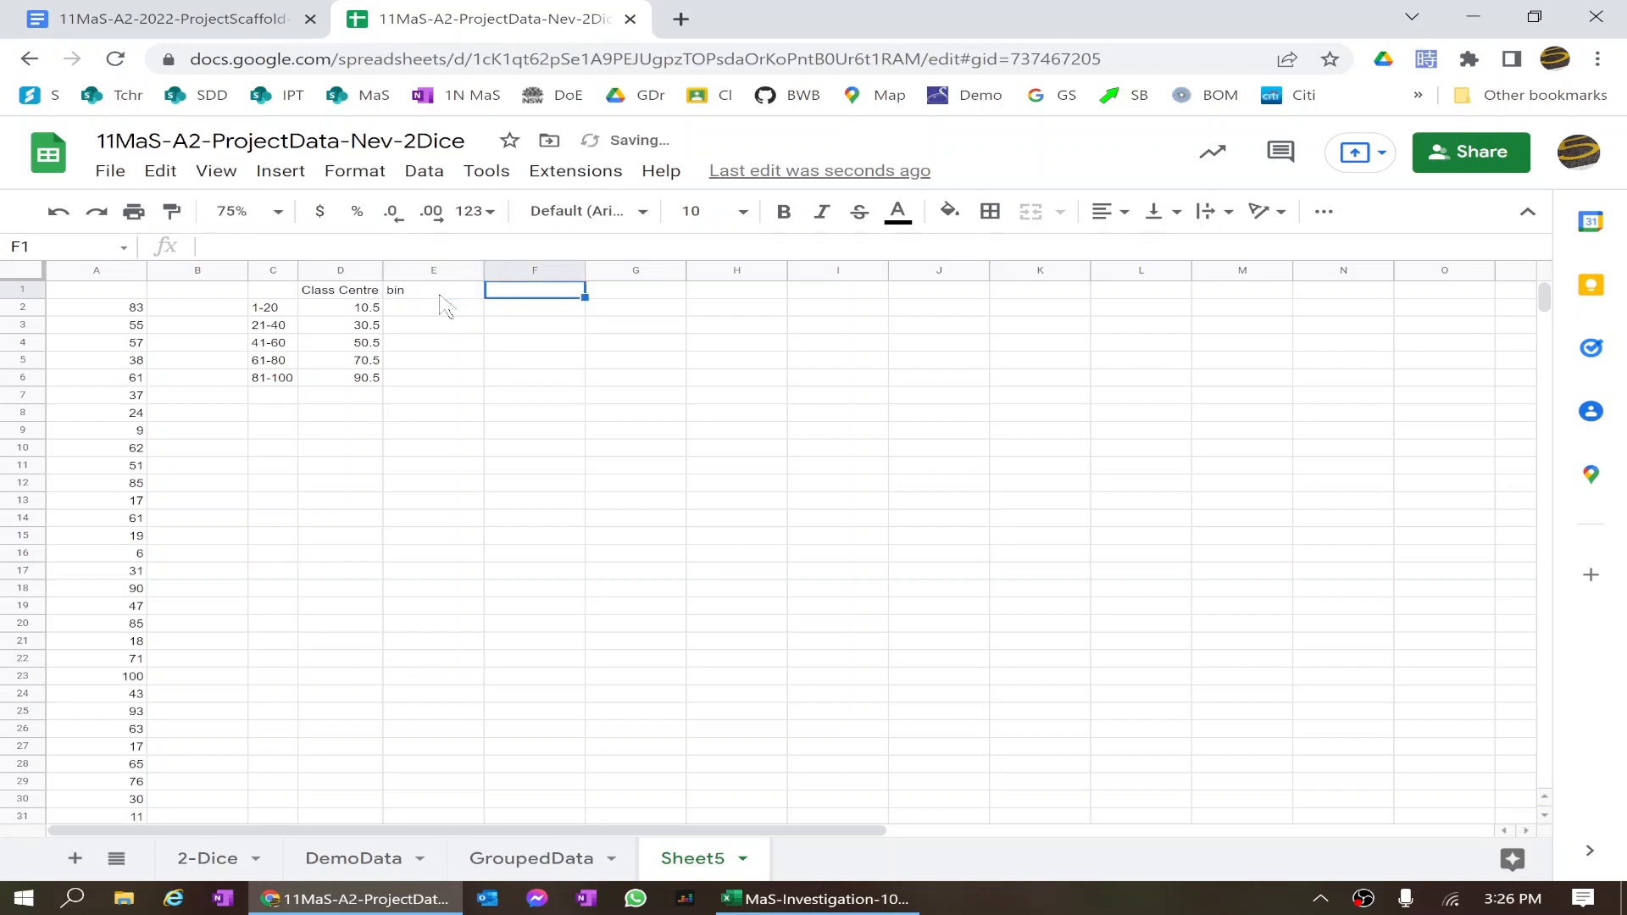
double_click(483, 271)
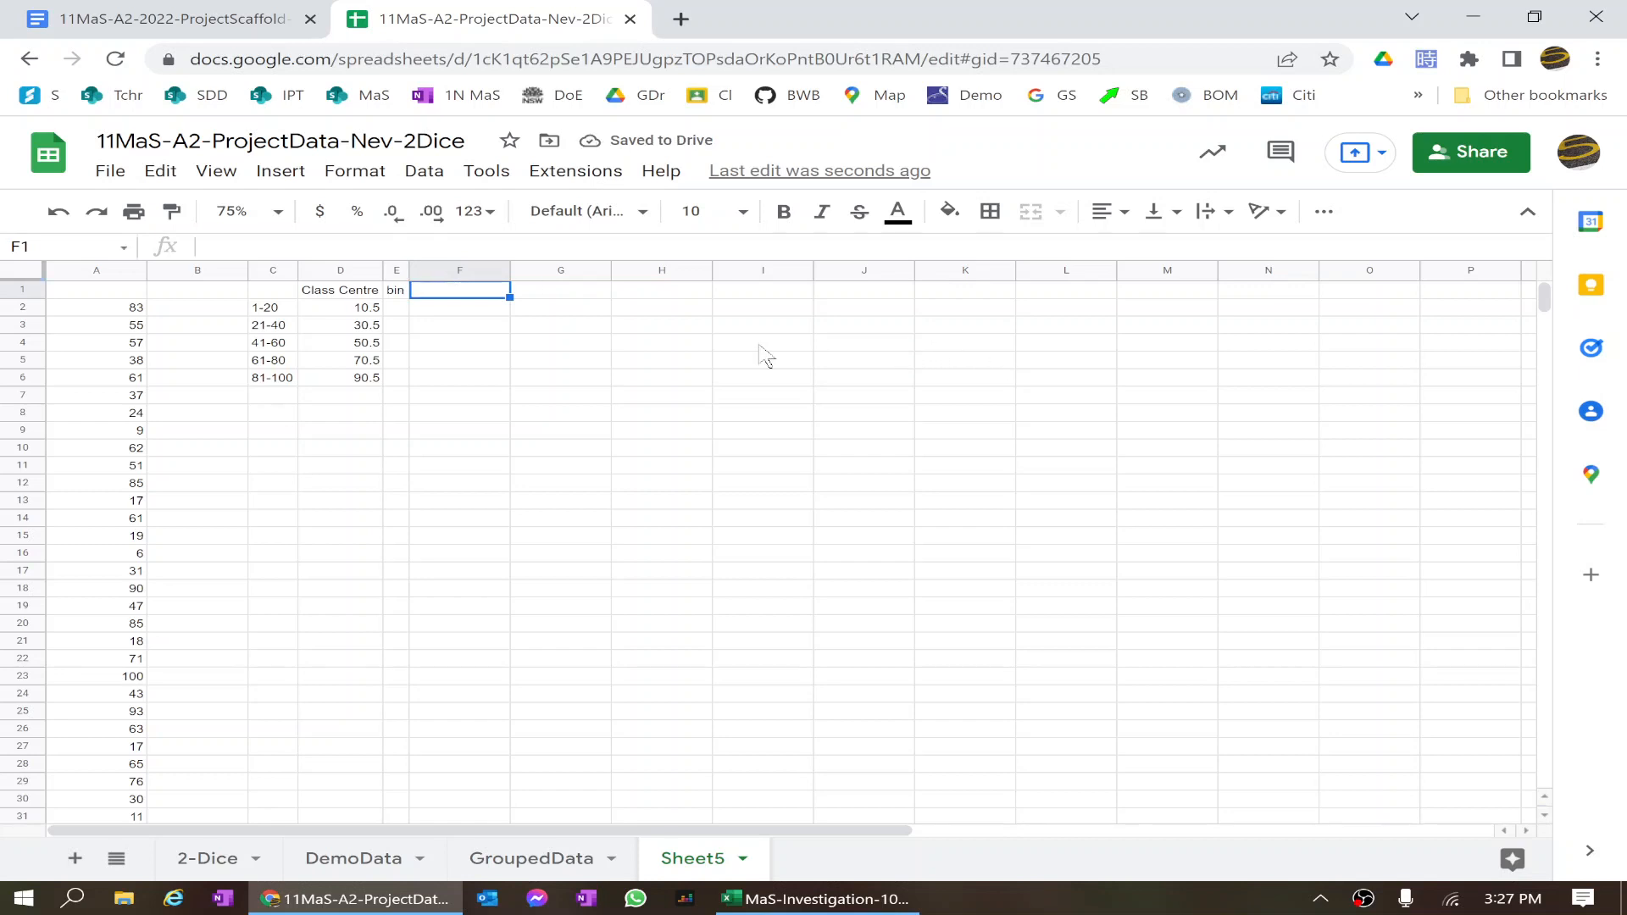
Fill the bin column E2:E6 with the upper class limits 20, 40, 60, 80 and 100
click(402, 309)
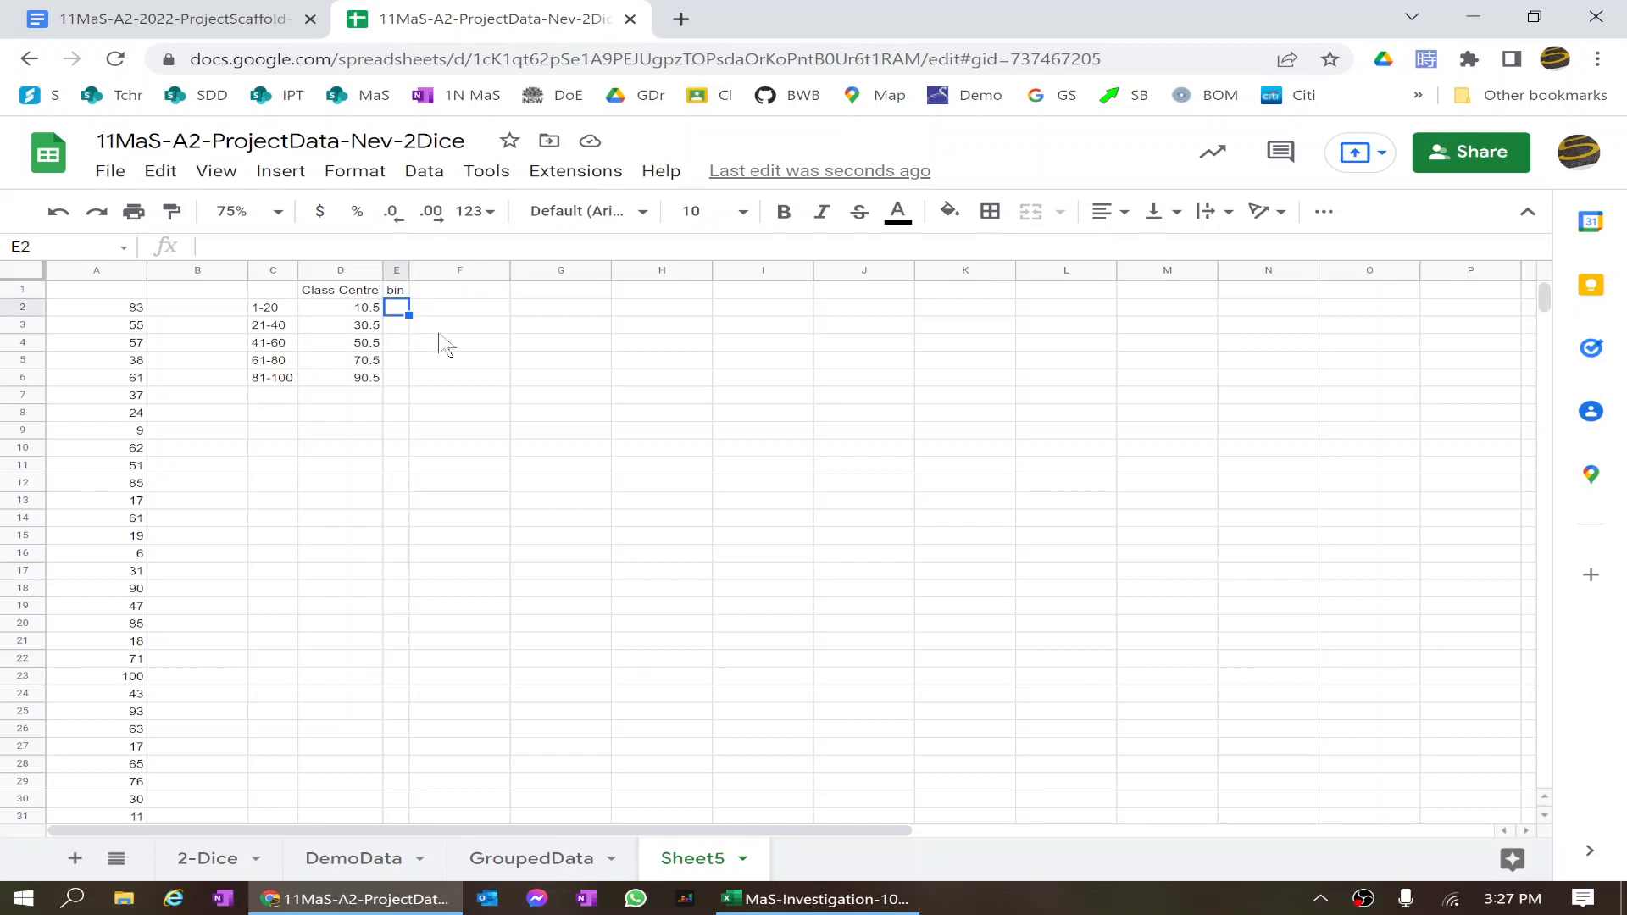
text(20)
key(Return)
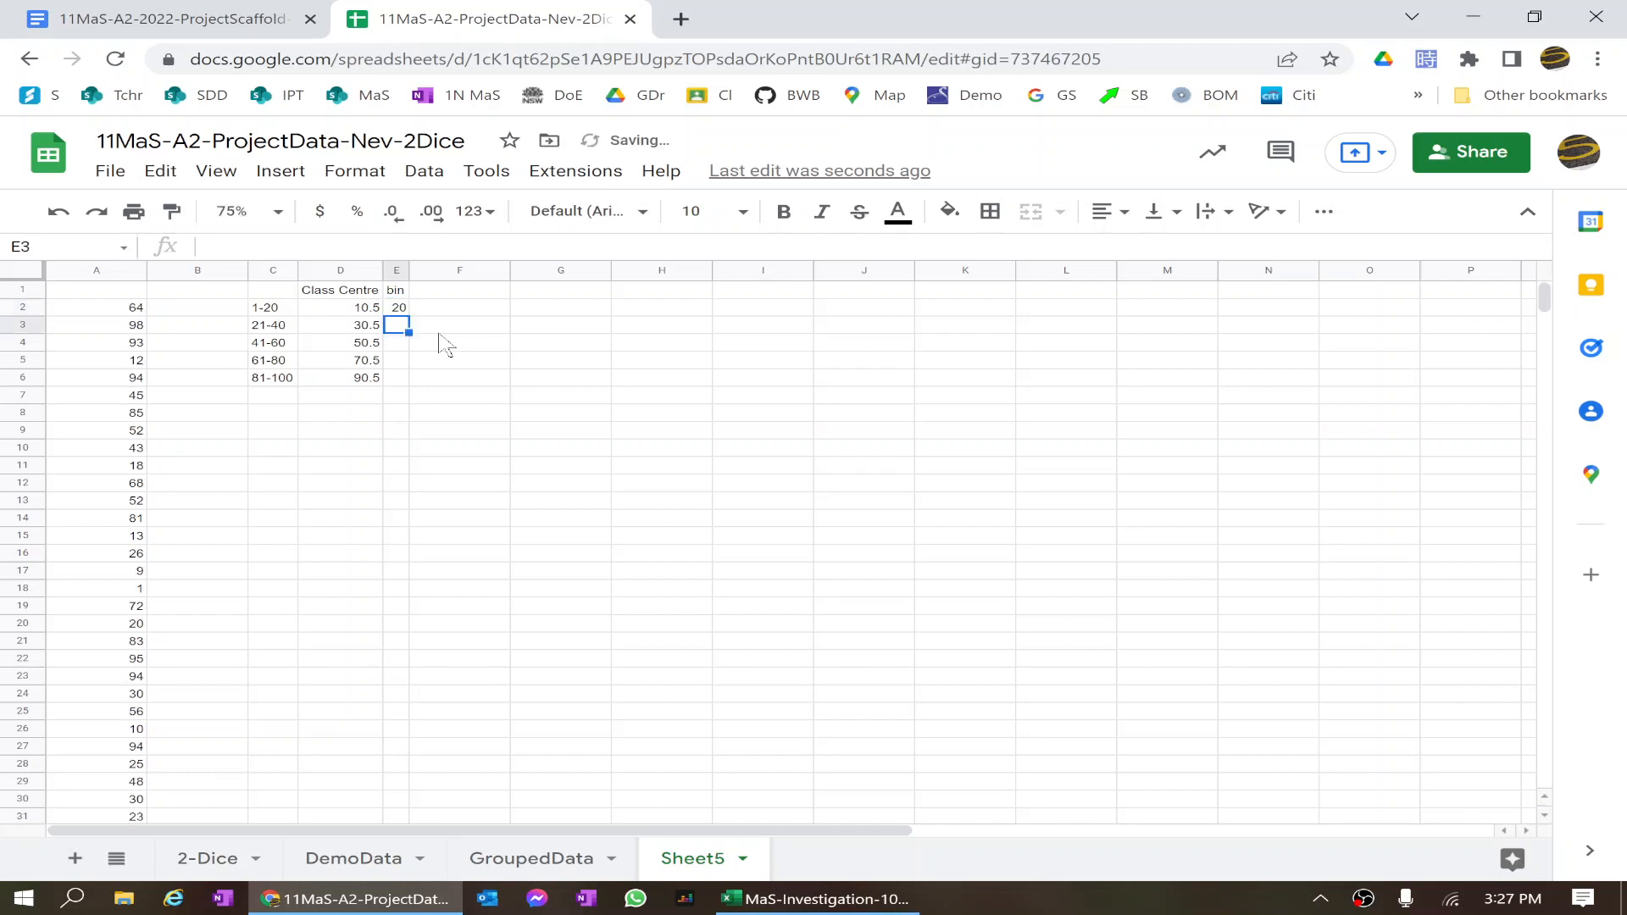
text(40)
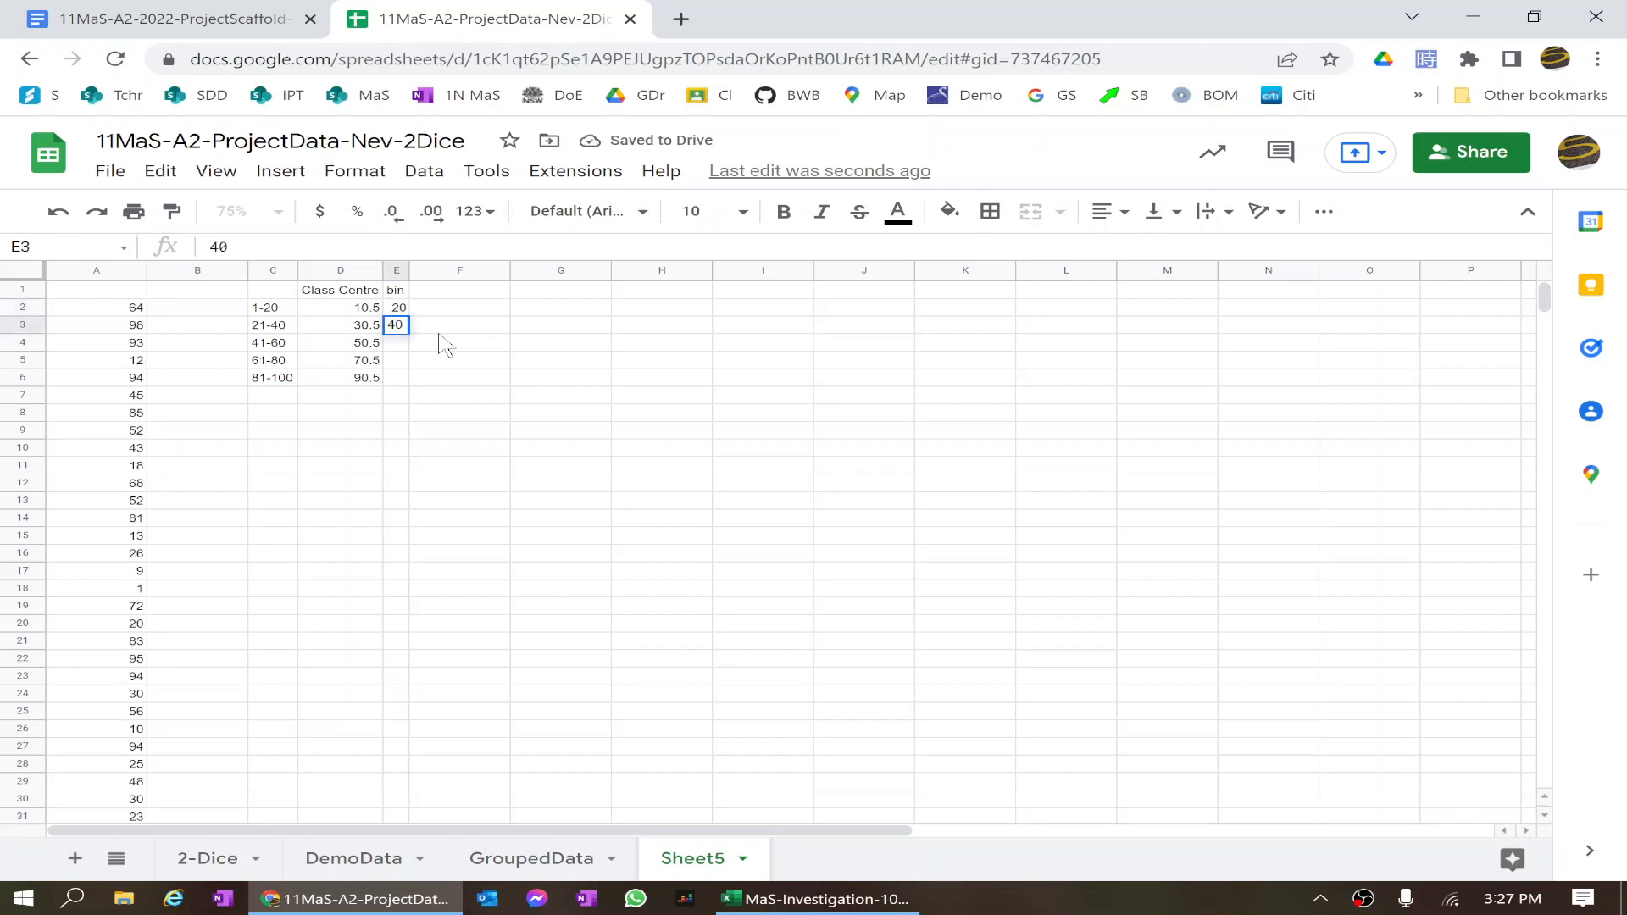
key(BackSpace)
key(BackSpace)
click(394, 312)
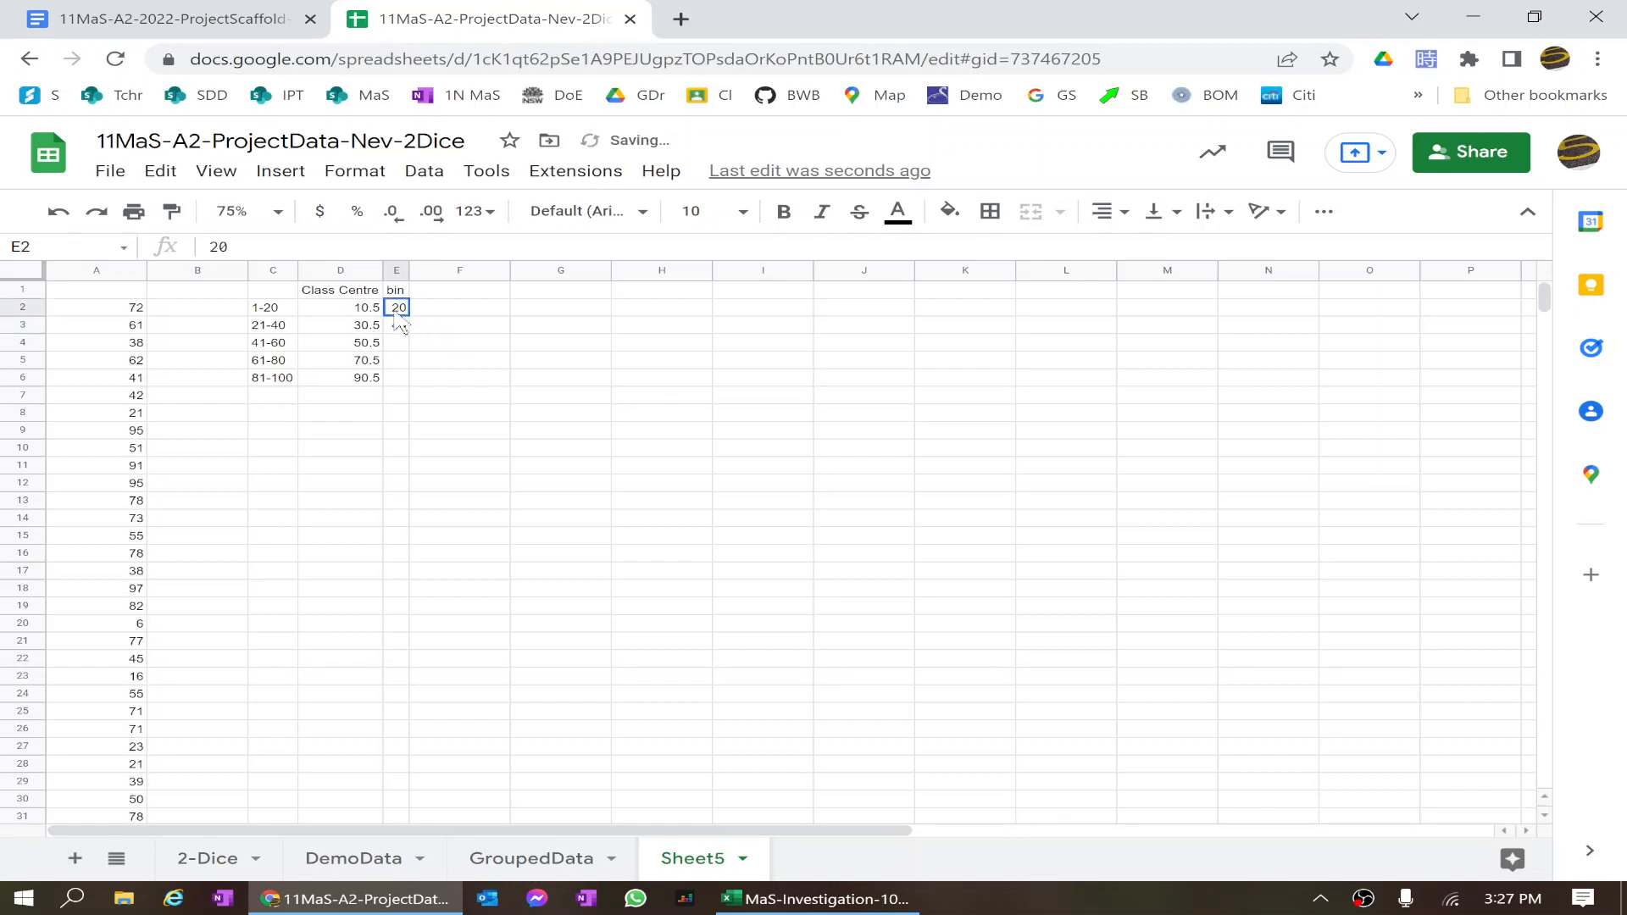
drag(395, 314, 410, 381)
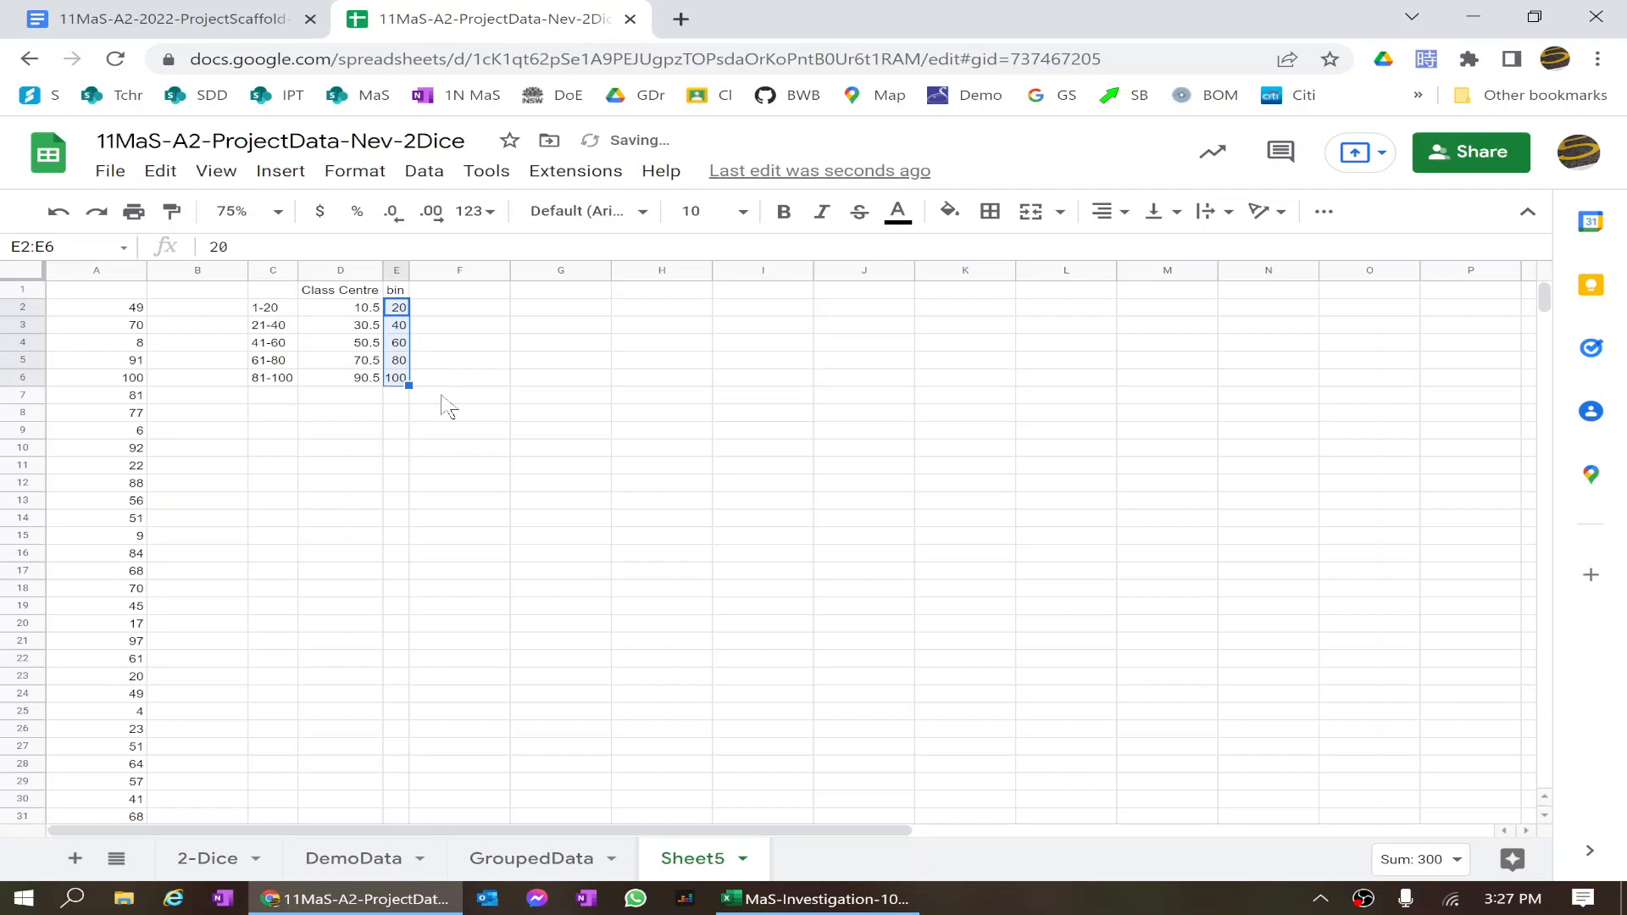
Try to enter a FREQUENCY formula in F2 with data A2:A41 and the bins E2:E6
click(469, 314)
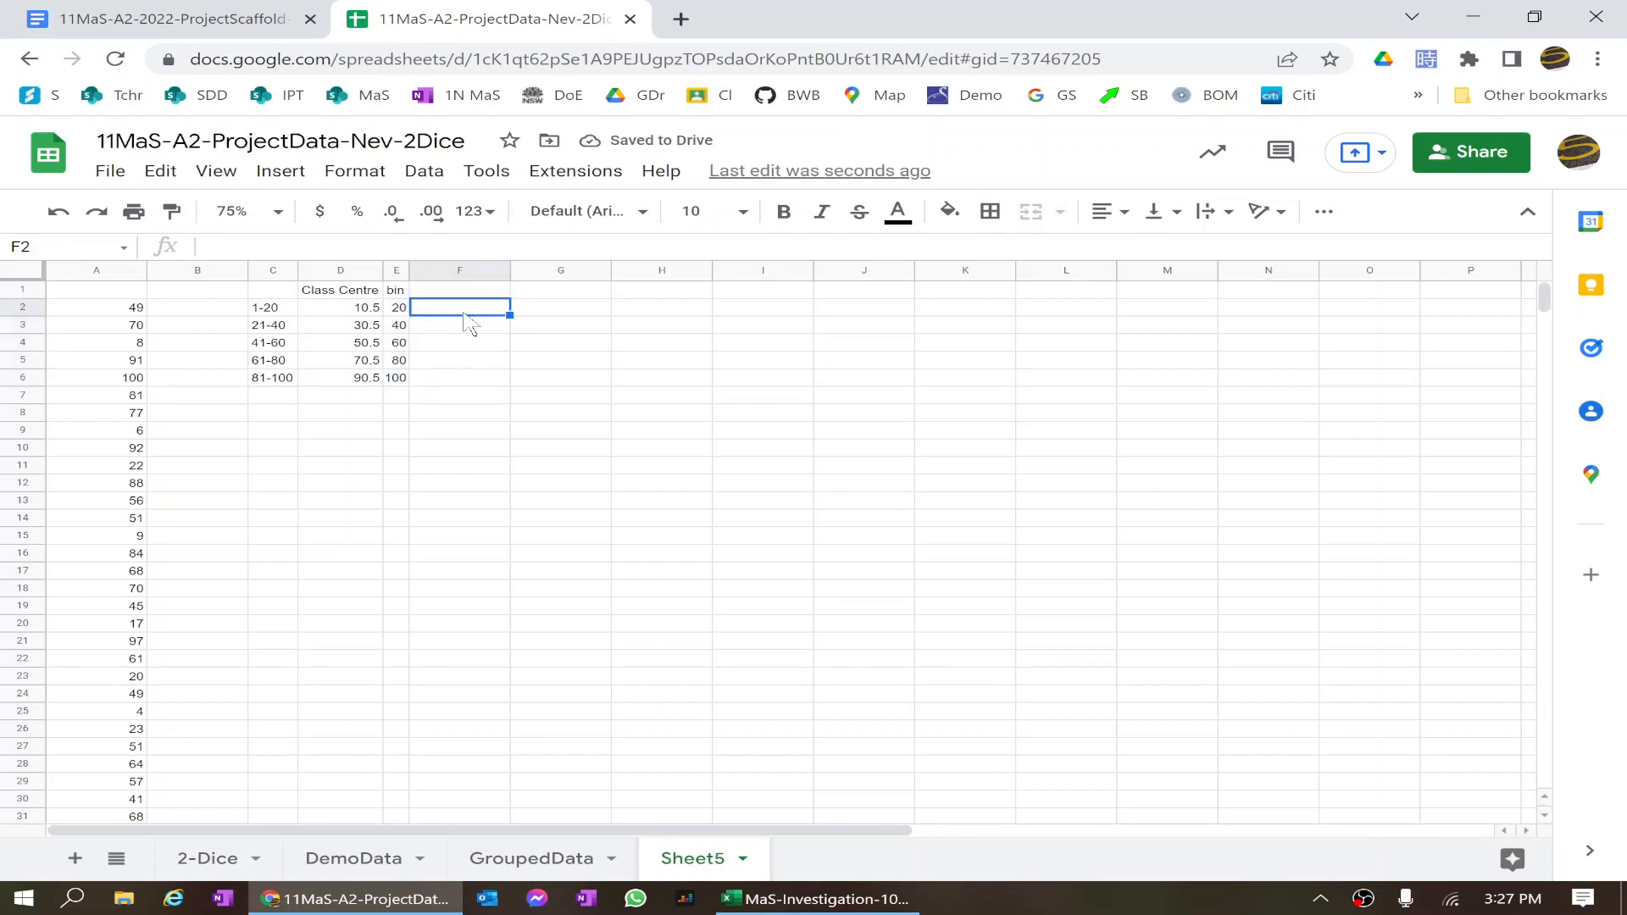
text(=)
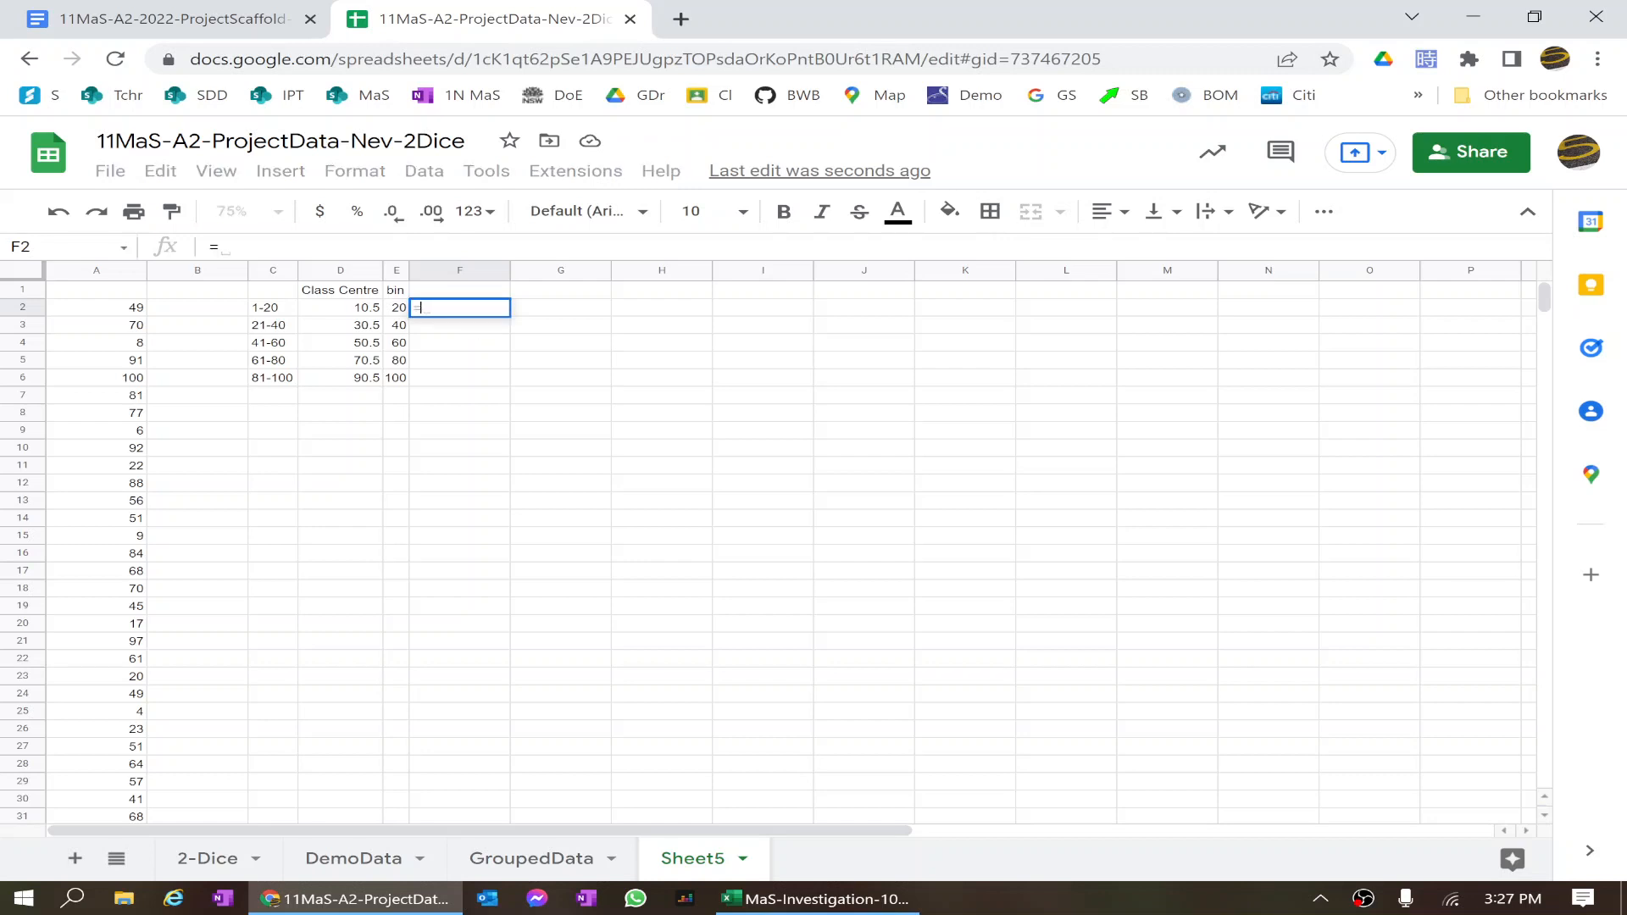
text(fre)
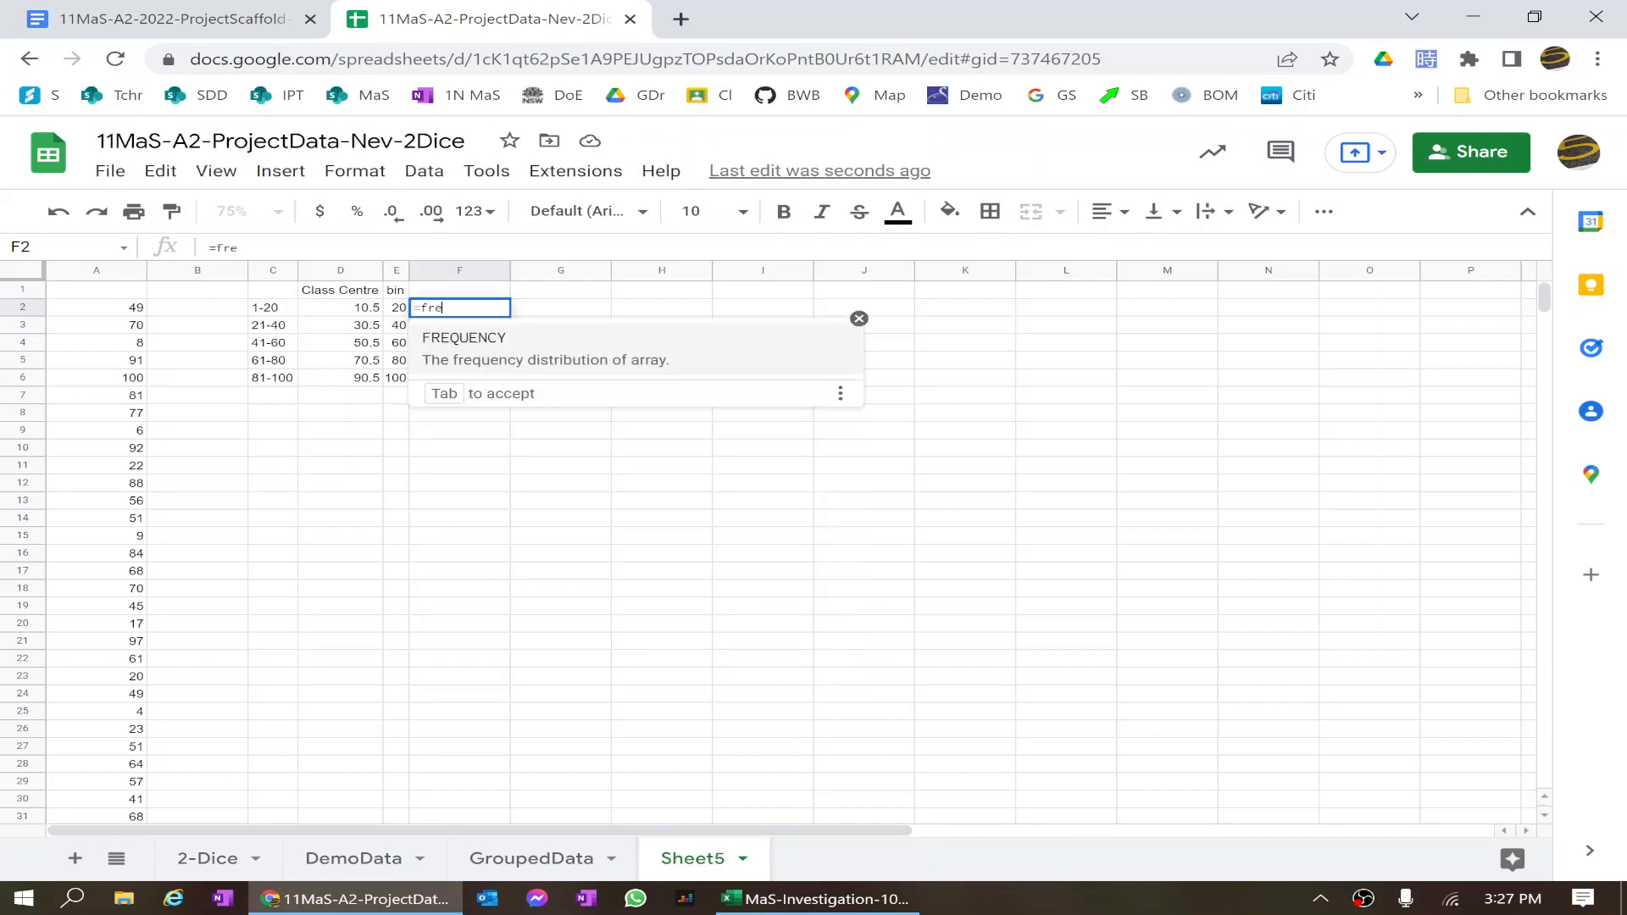
key(Tab)
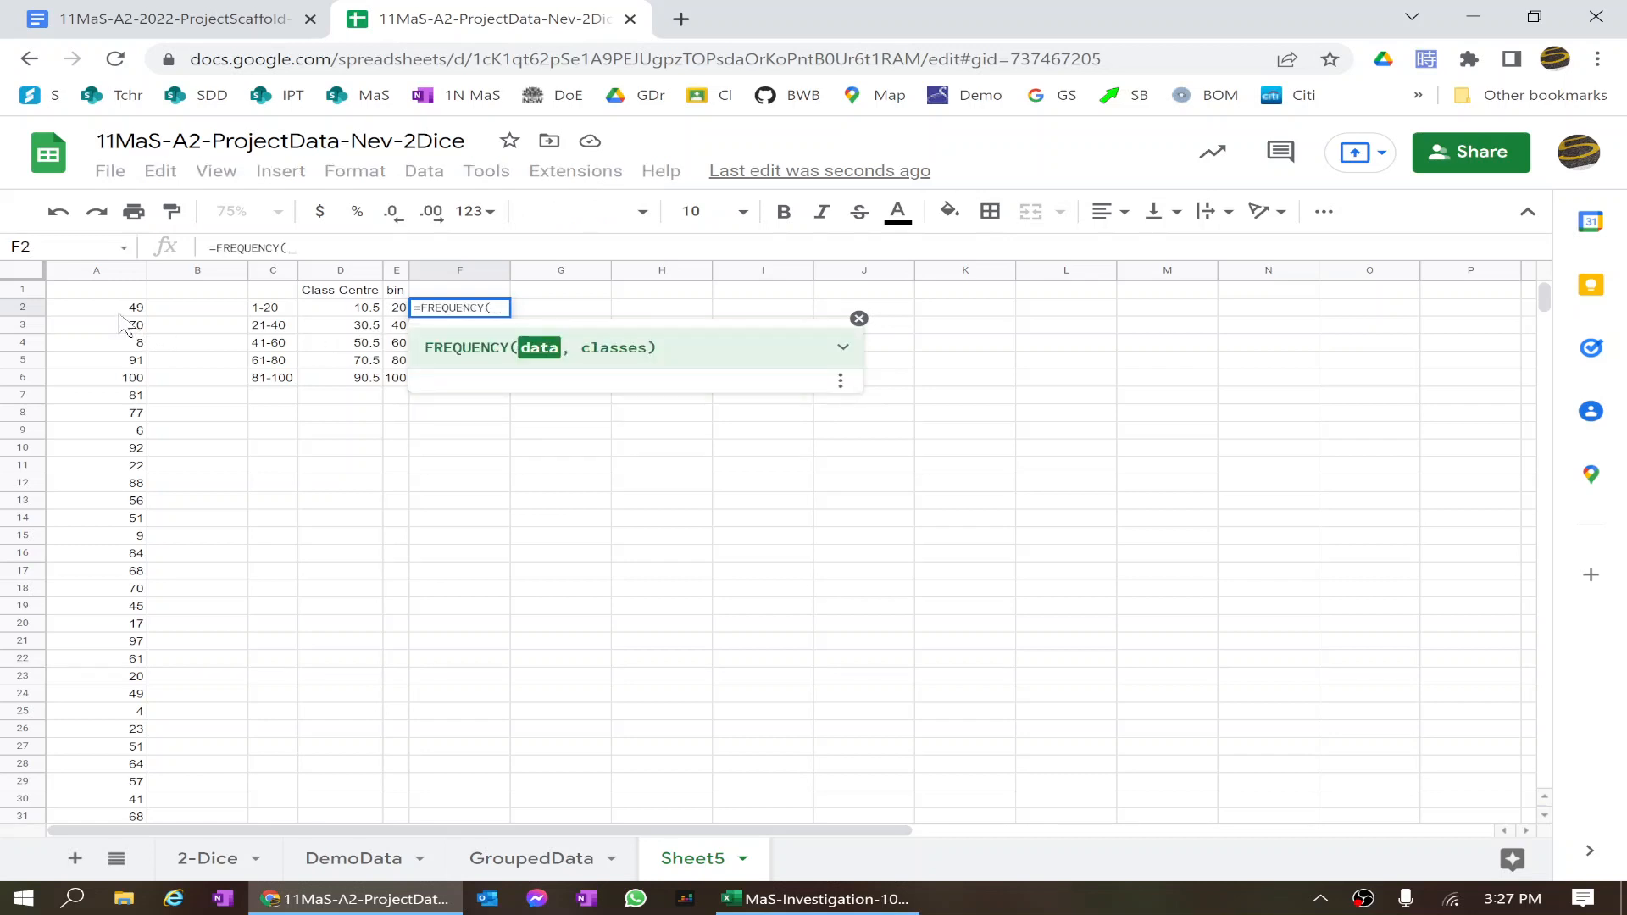
drag(116, 313, 90, 757)
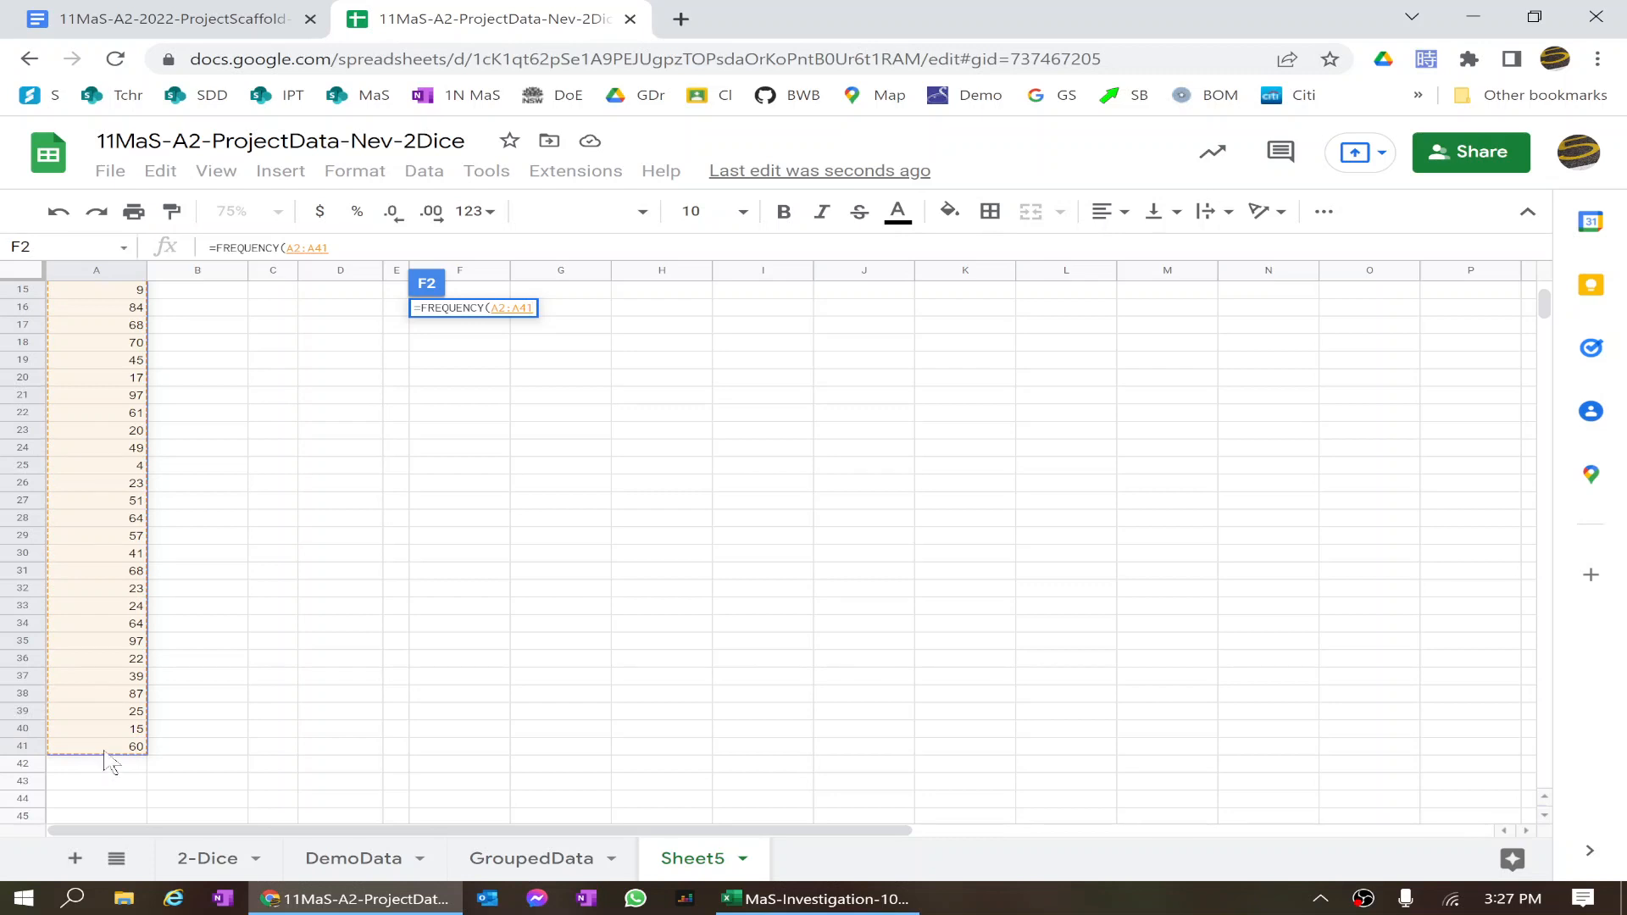
text(,)
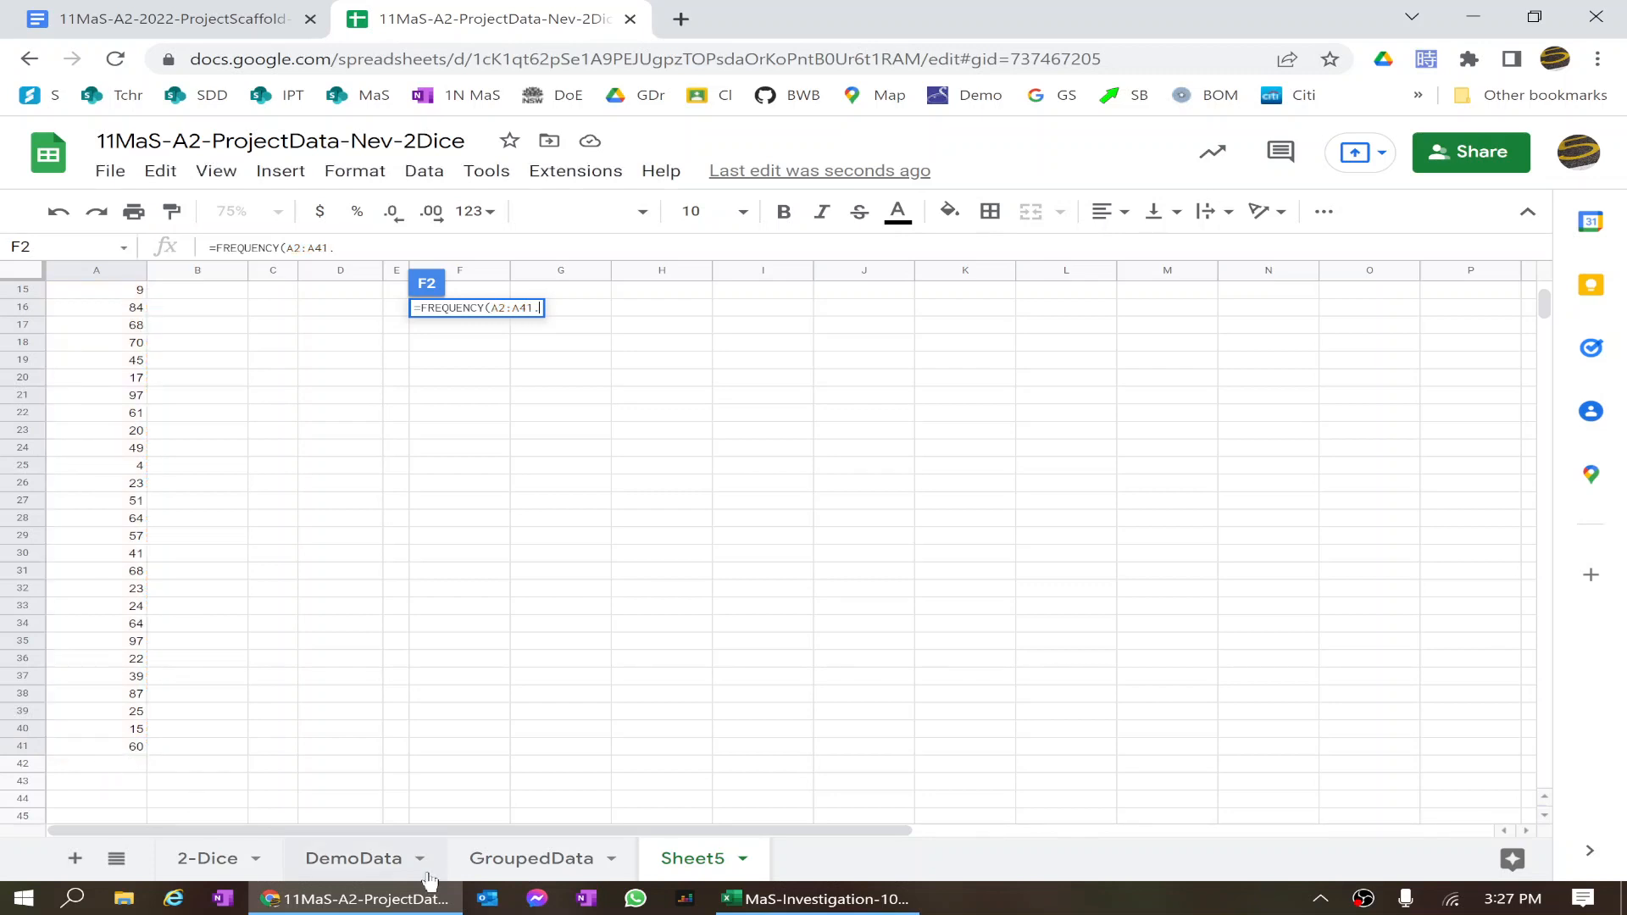
scroll(545, 698, up, 5)
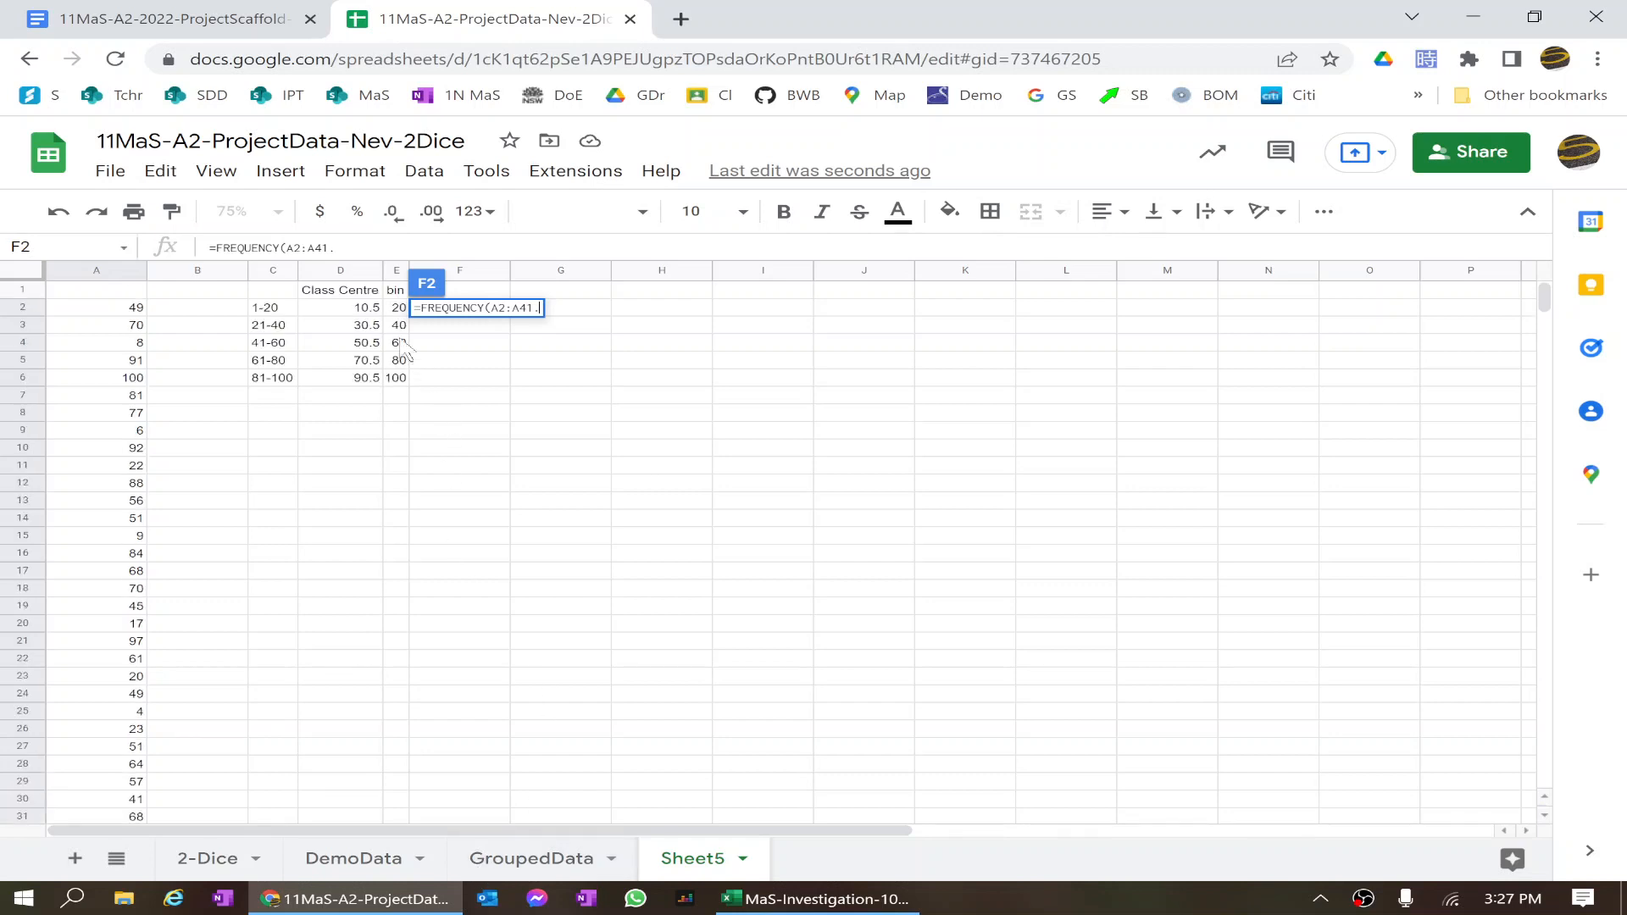
drag(398, 309, 398, 390)
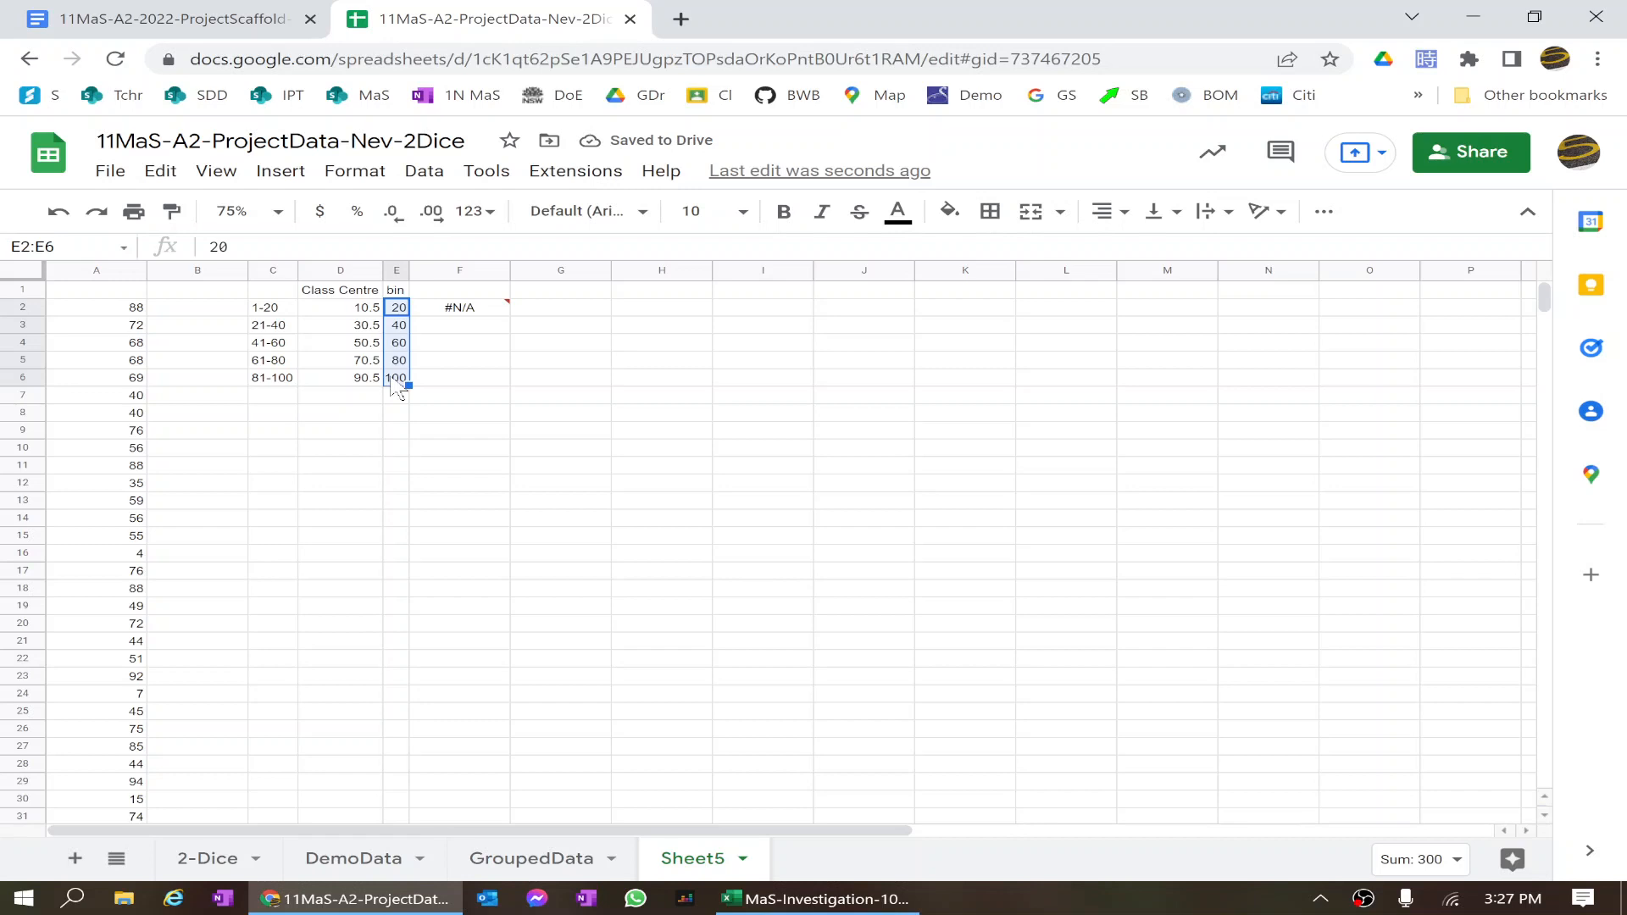
Correct the formula in F2 to =FREQUENCY(A2:A41,E2:E6)
click(477, 313)
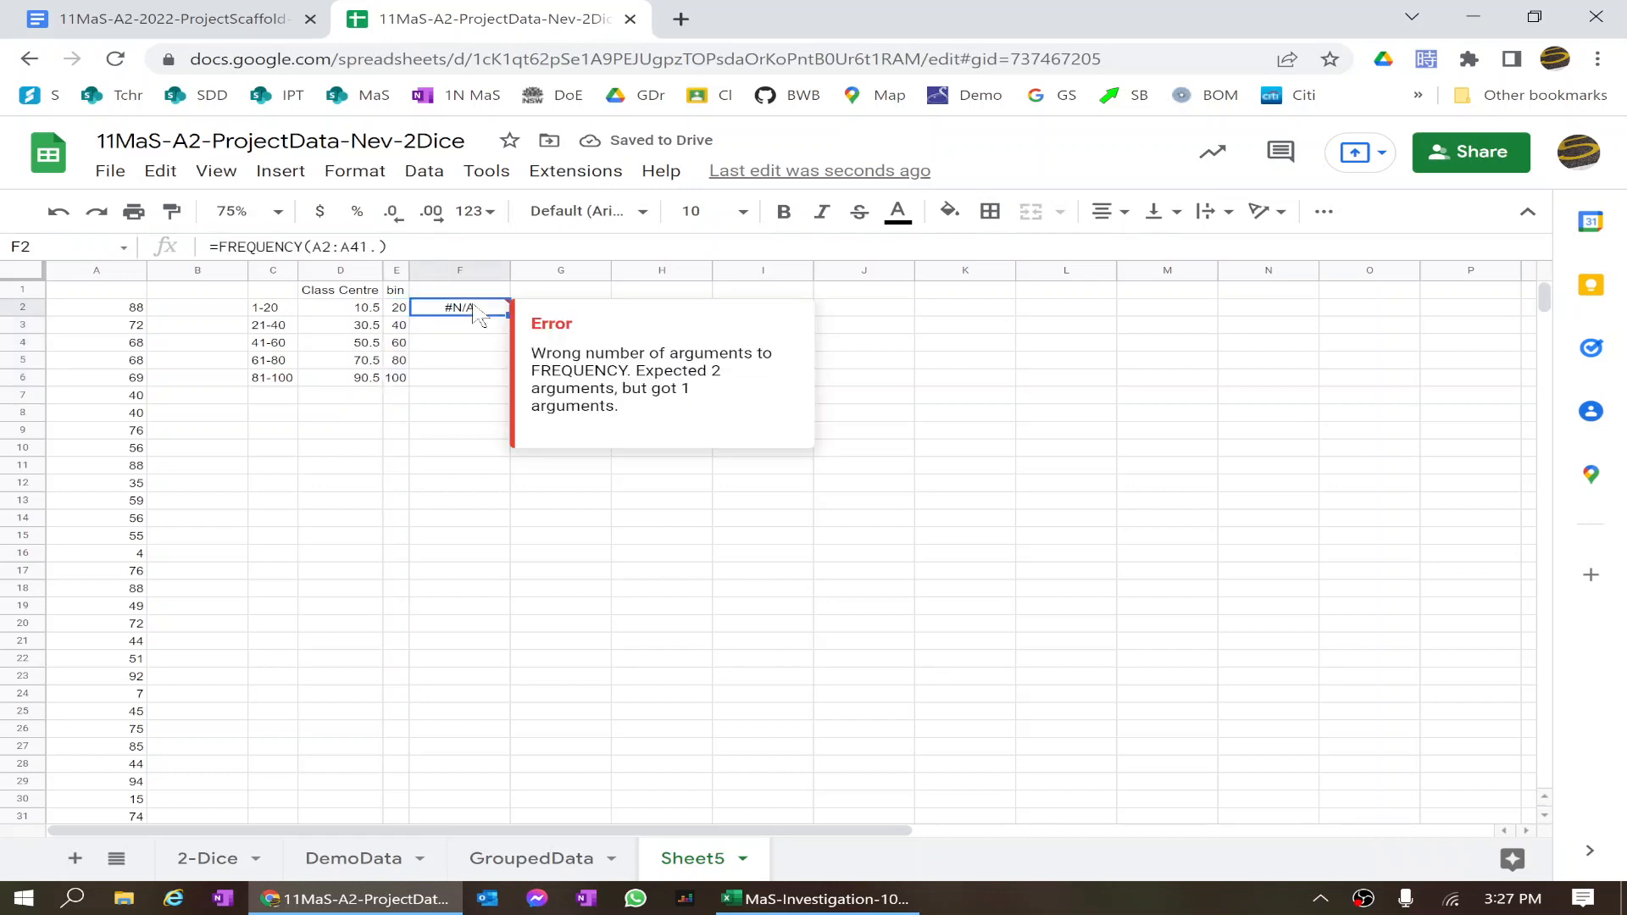
key(Return)
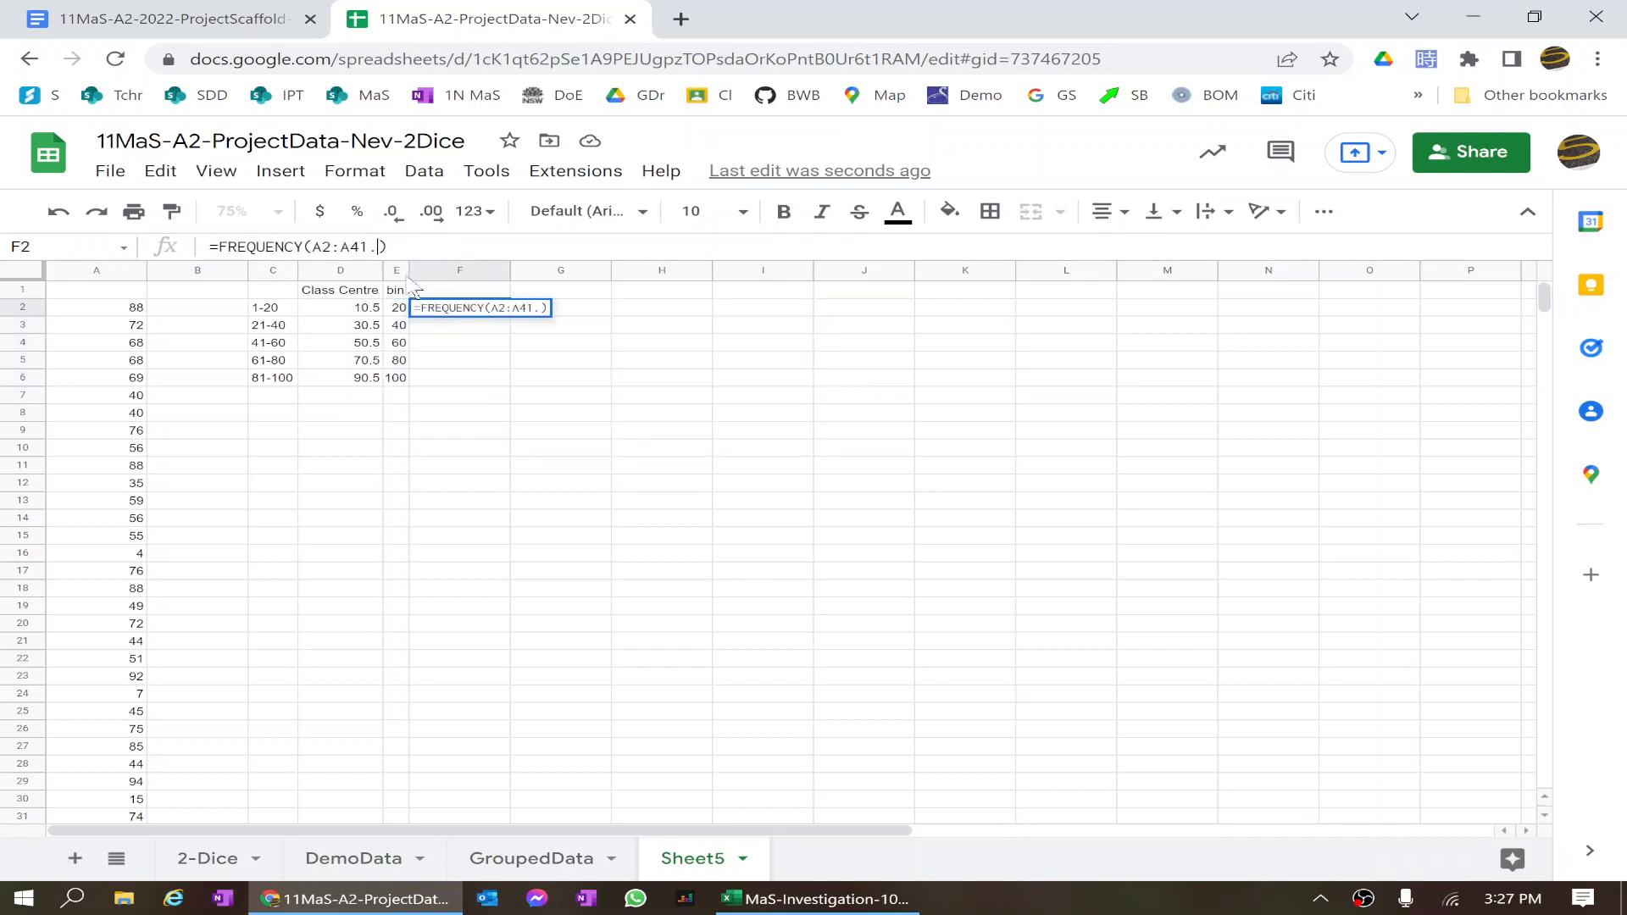
key(Left)
key(BackSpace)
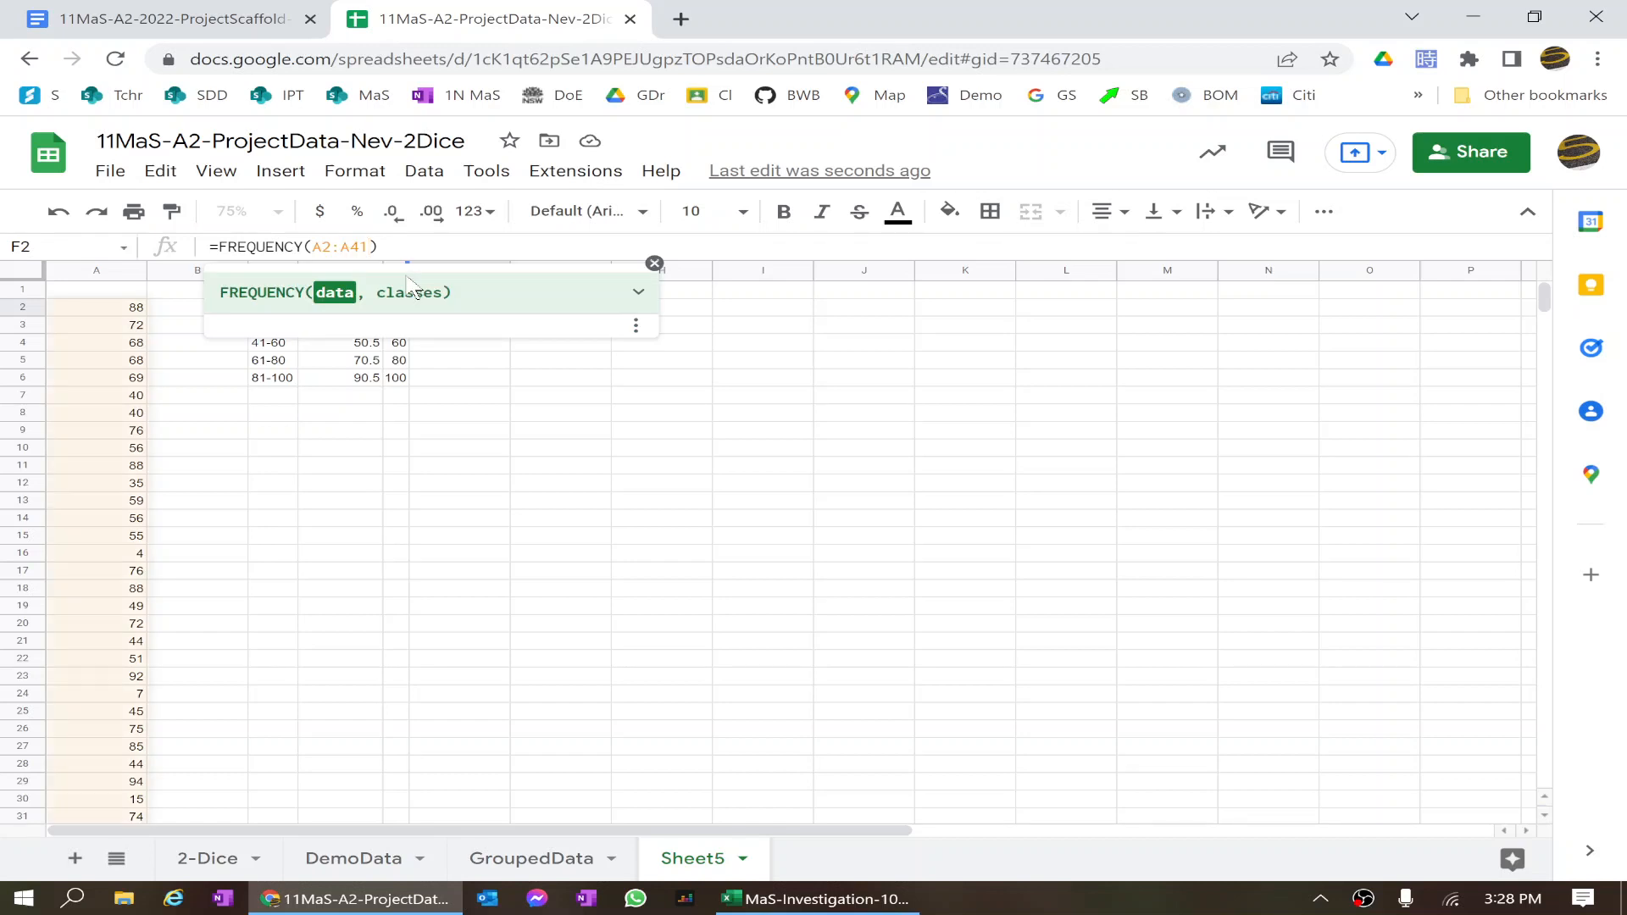
text(,)
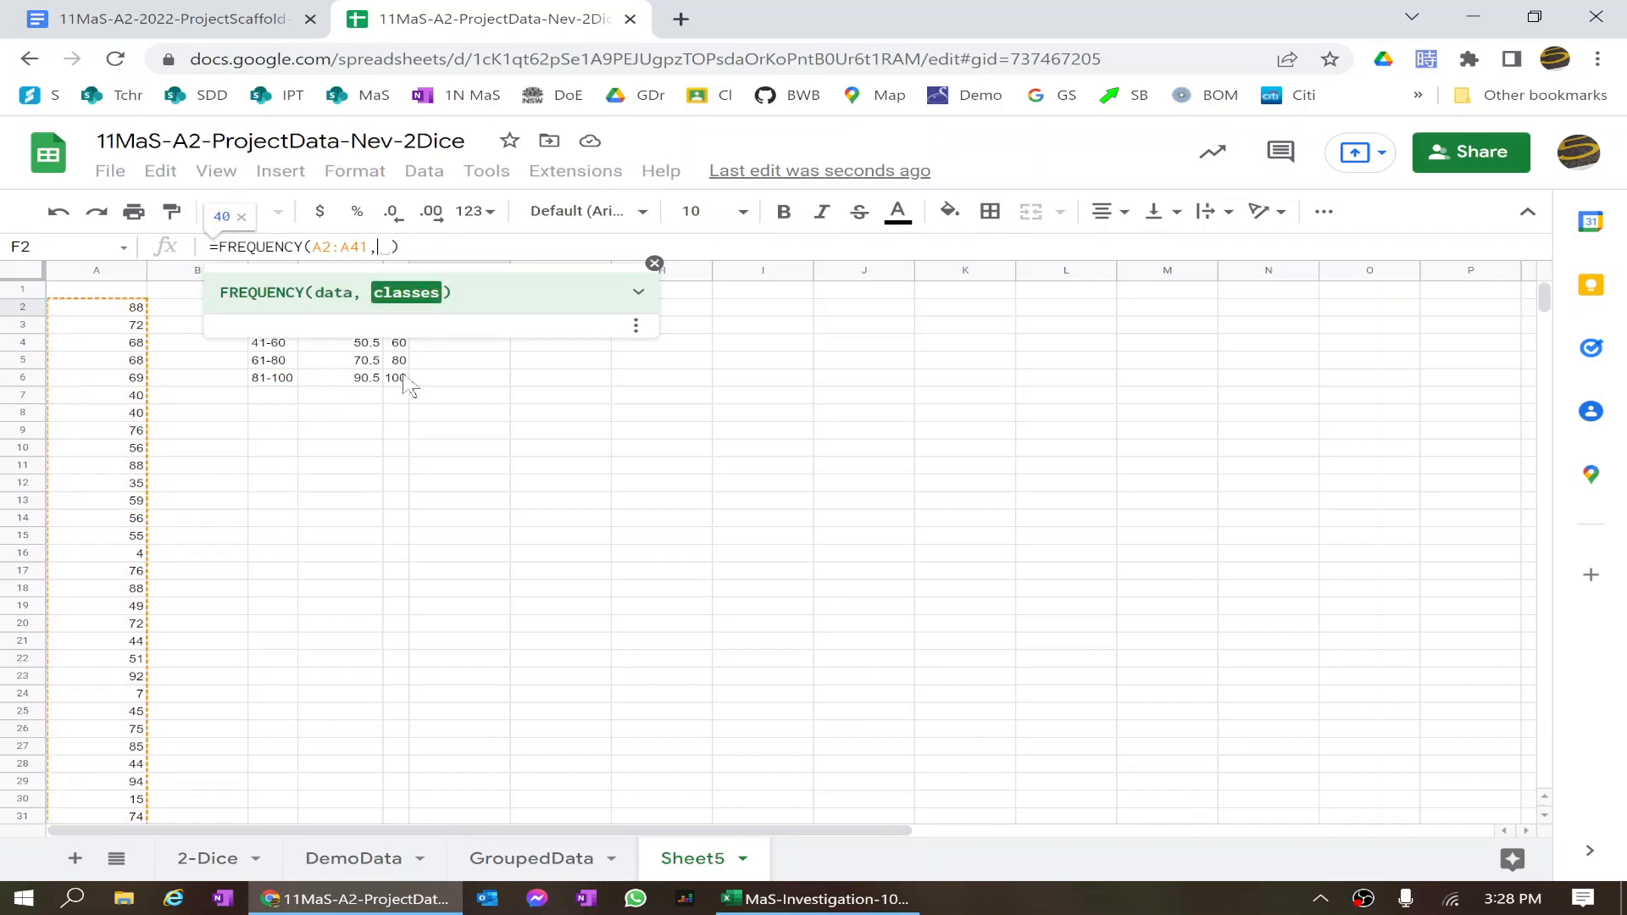
drag(403, 381, 404, 327)
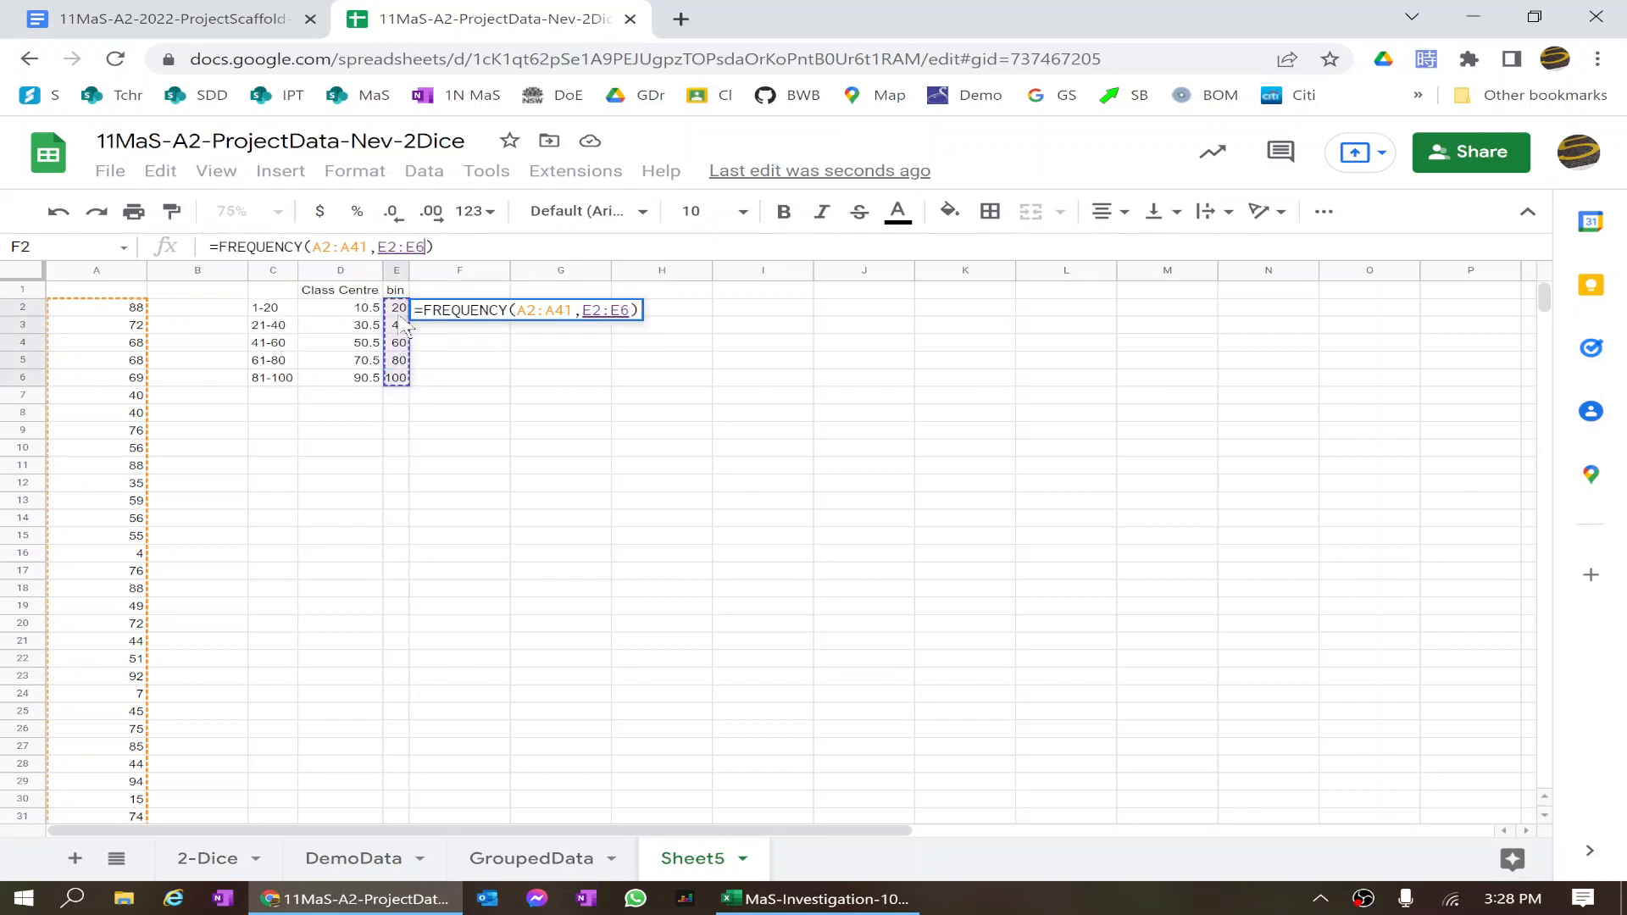
key(Return)
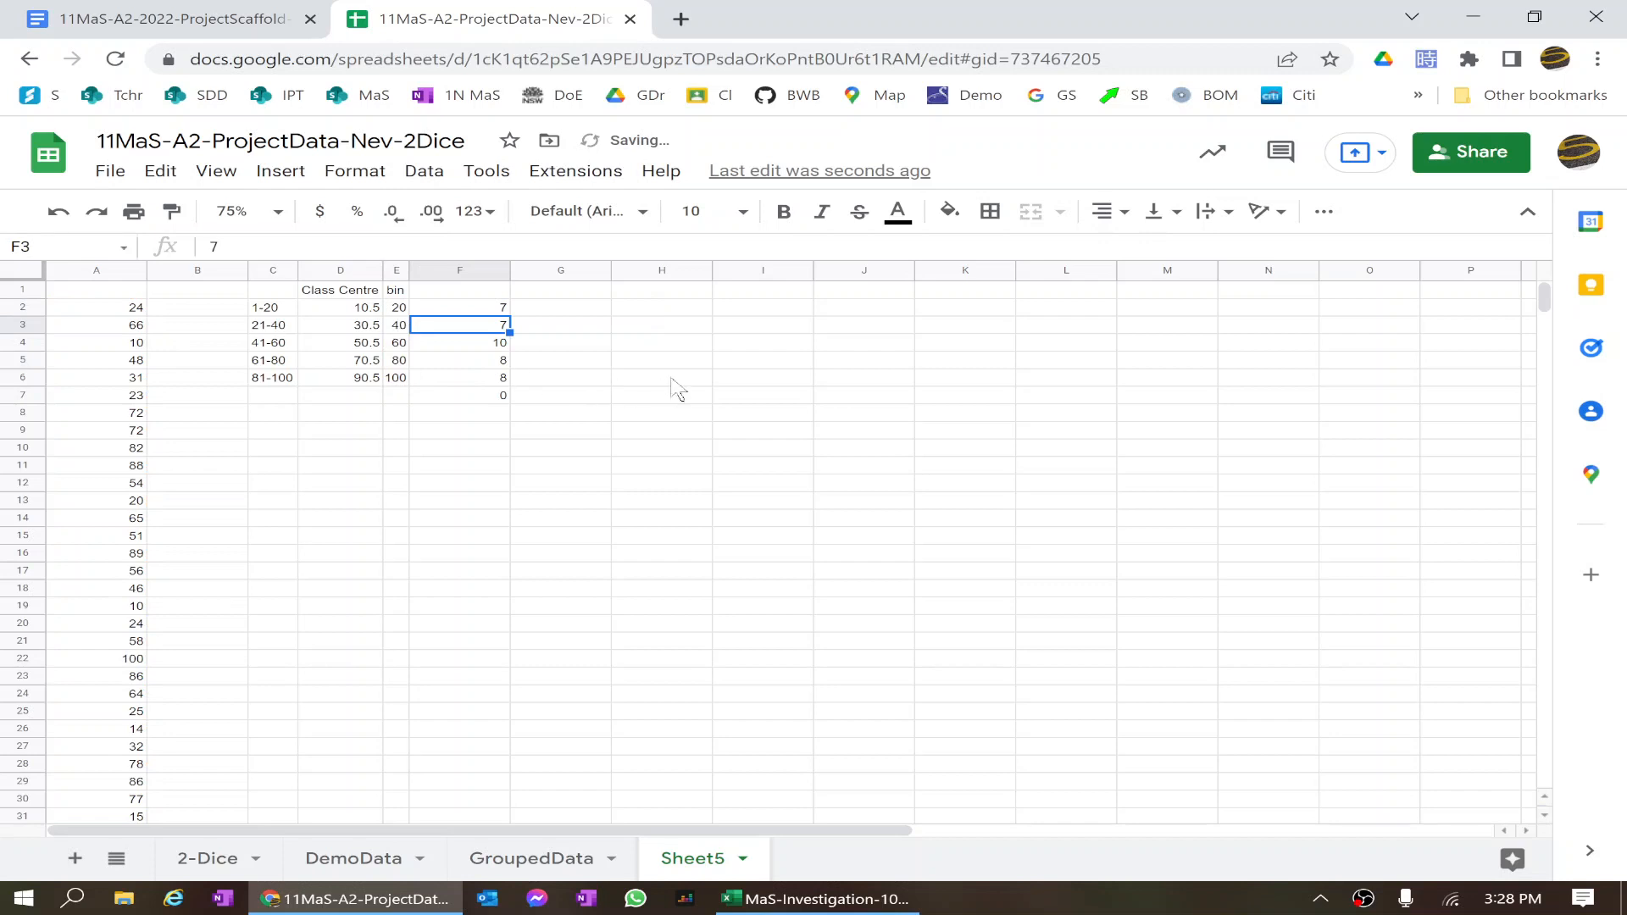
Enter the heading Frequency in F1 and fit column F to its contents
click(465, 294)
text(Frequency)
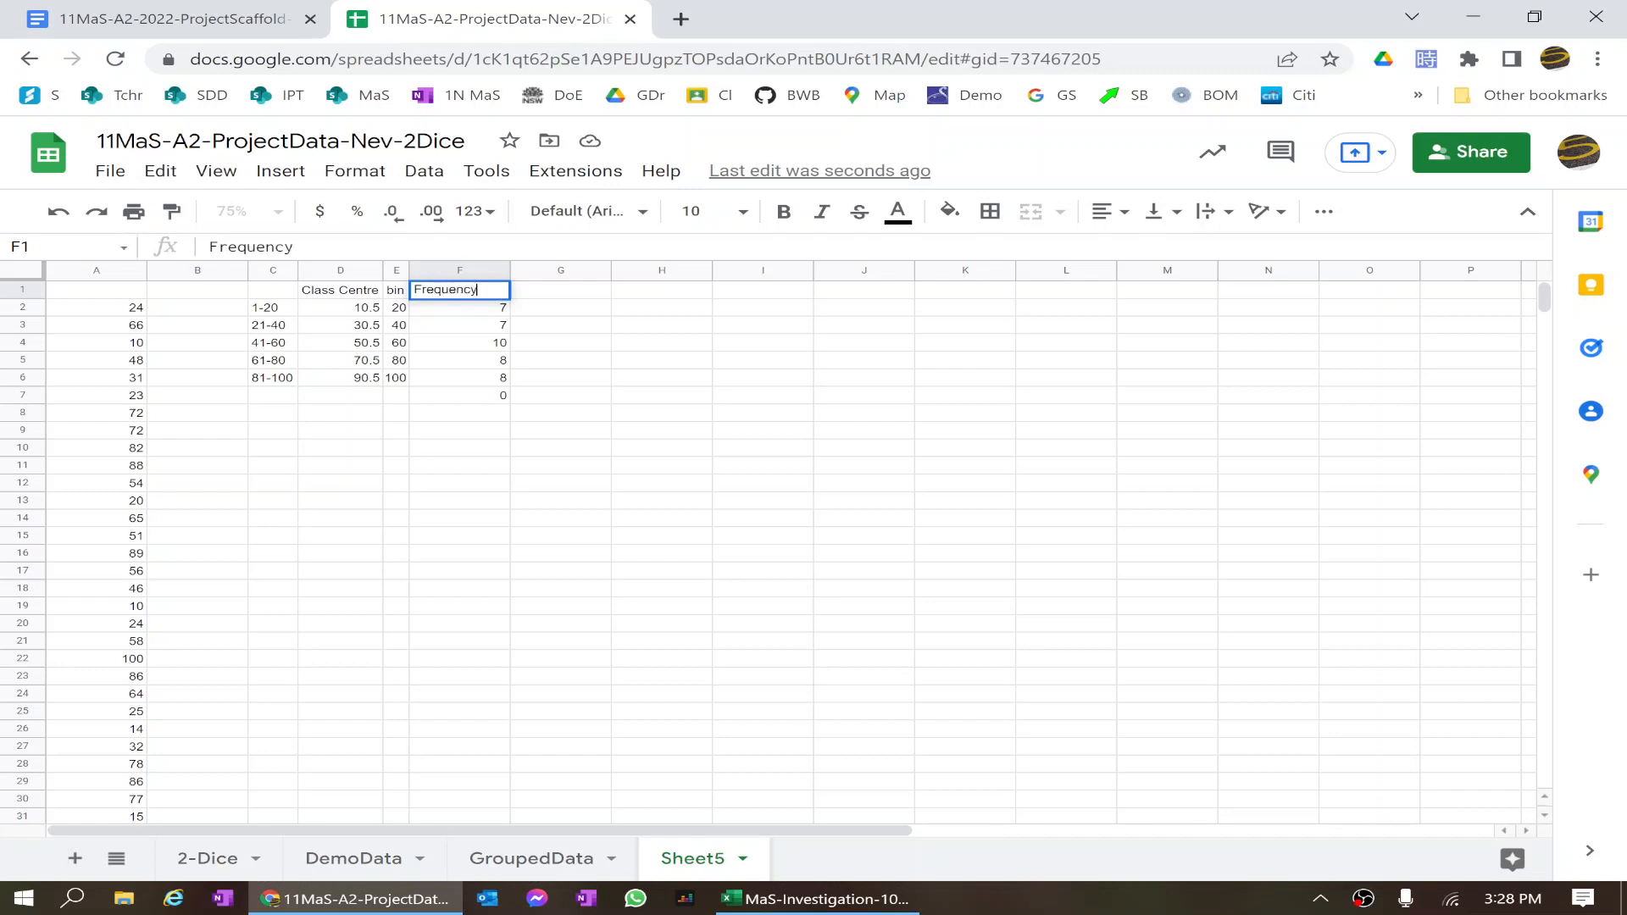
key(Tab)
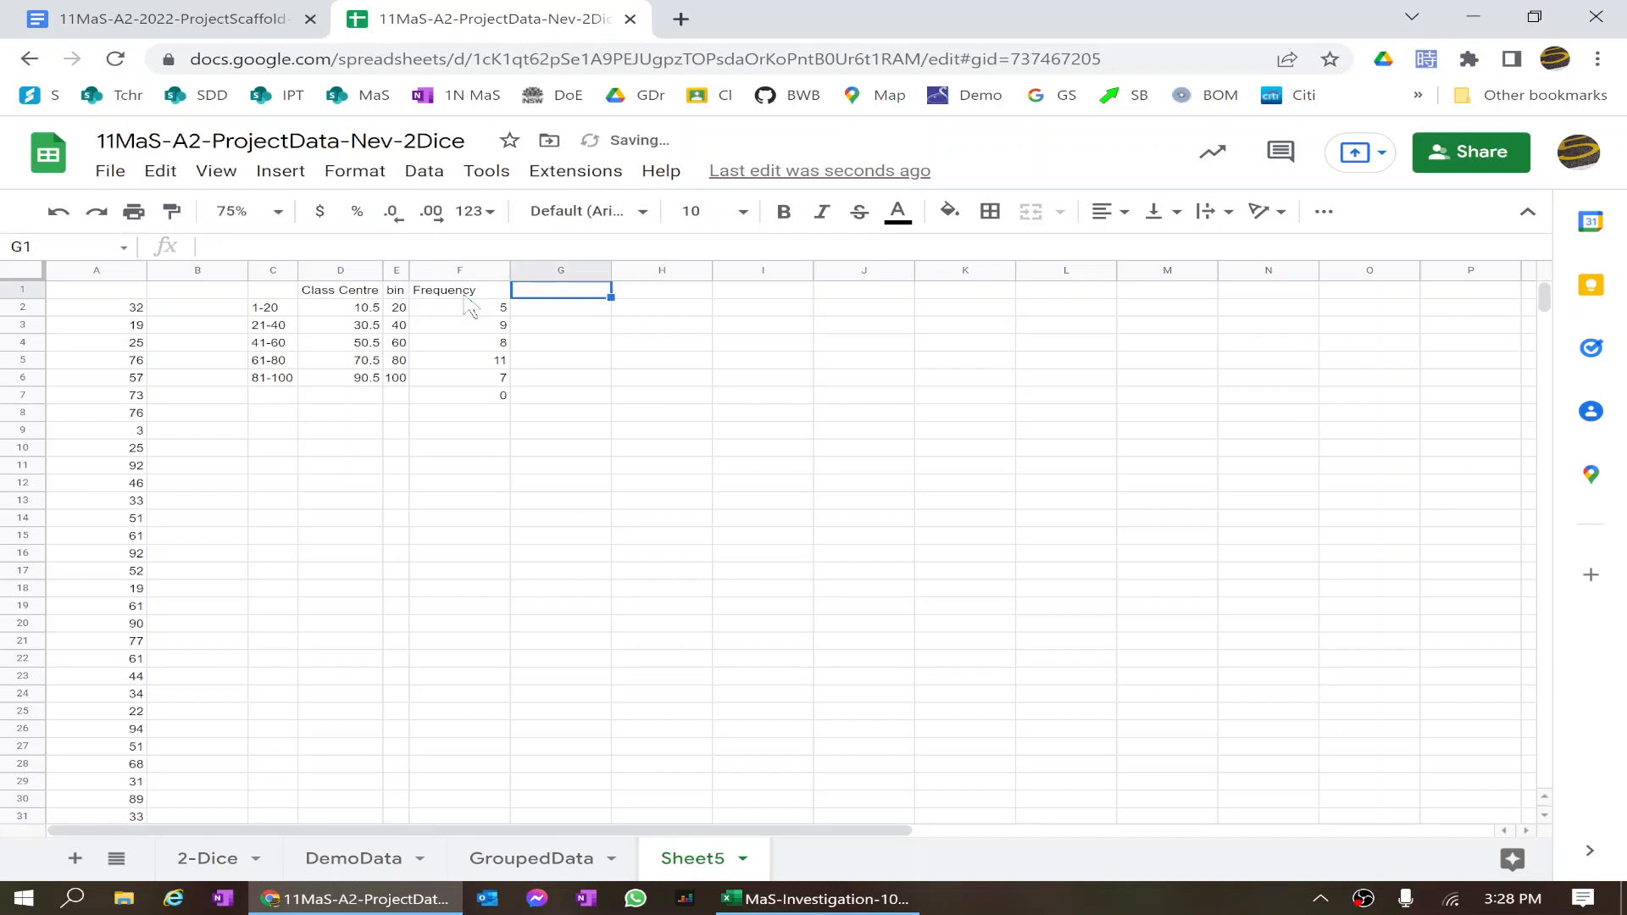
double_click(509, 273)
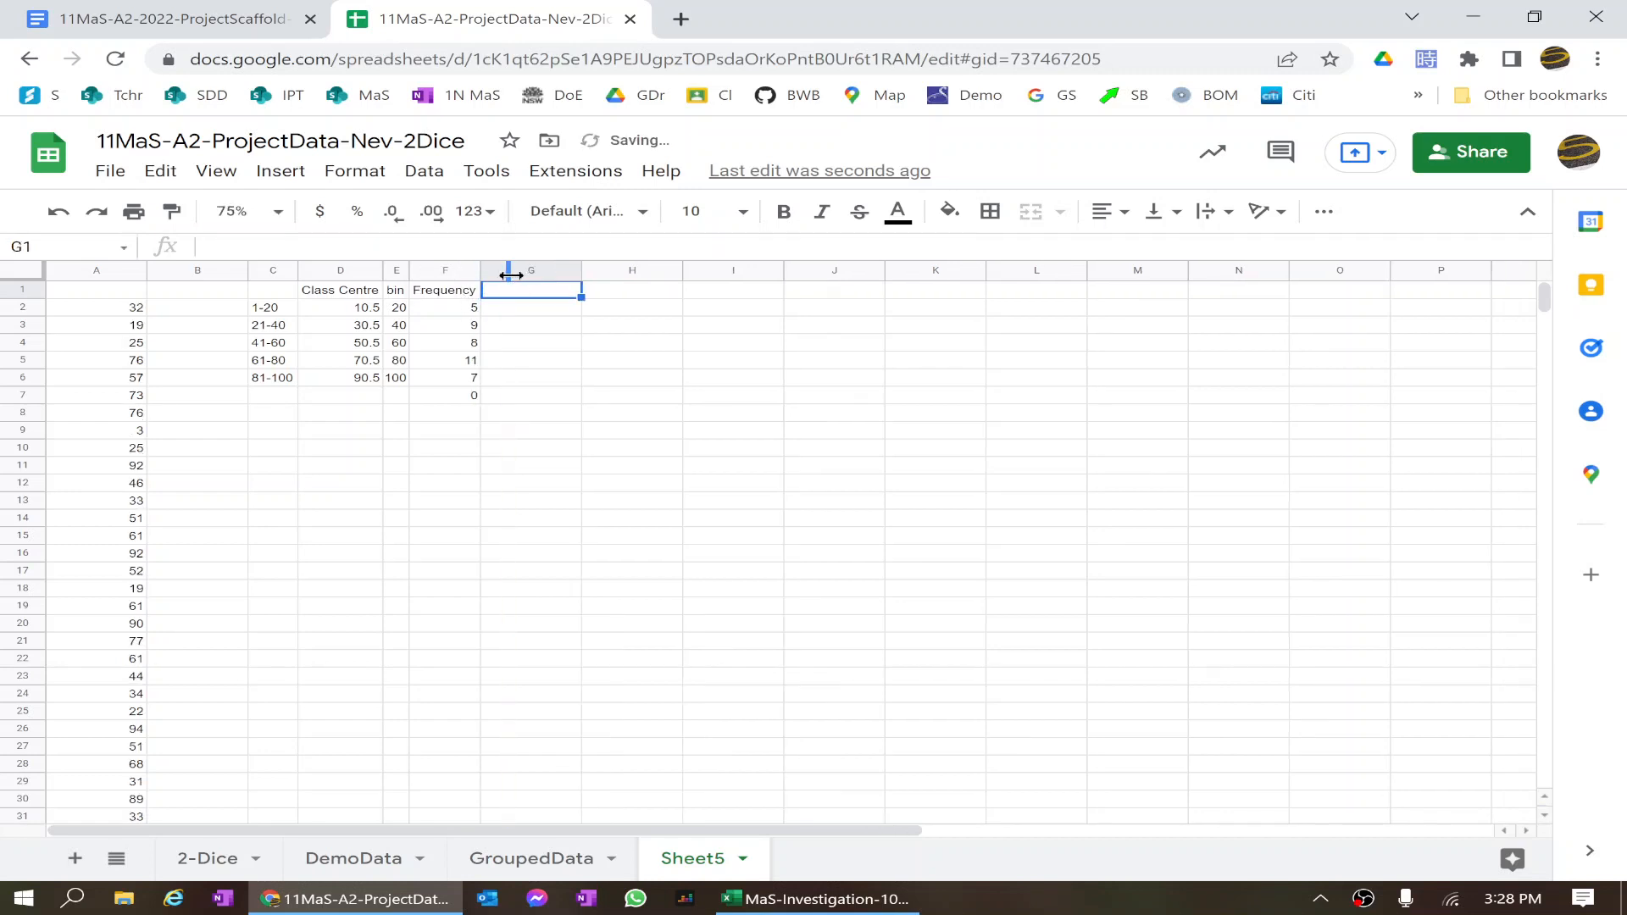
Total the frequencies in F8 with the formula =SUM(F2:F7)
click(465, 398)
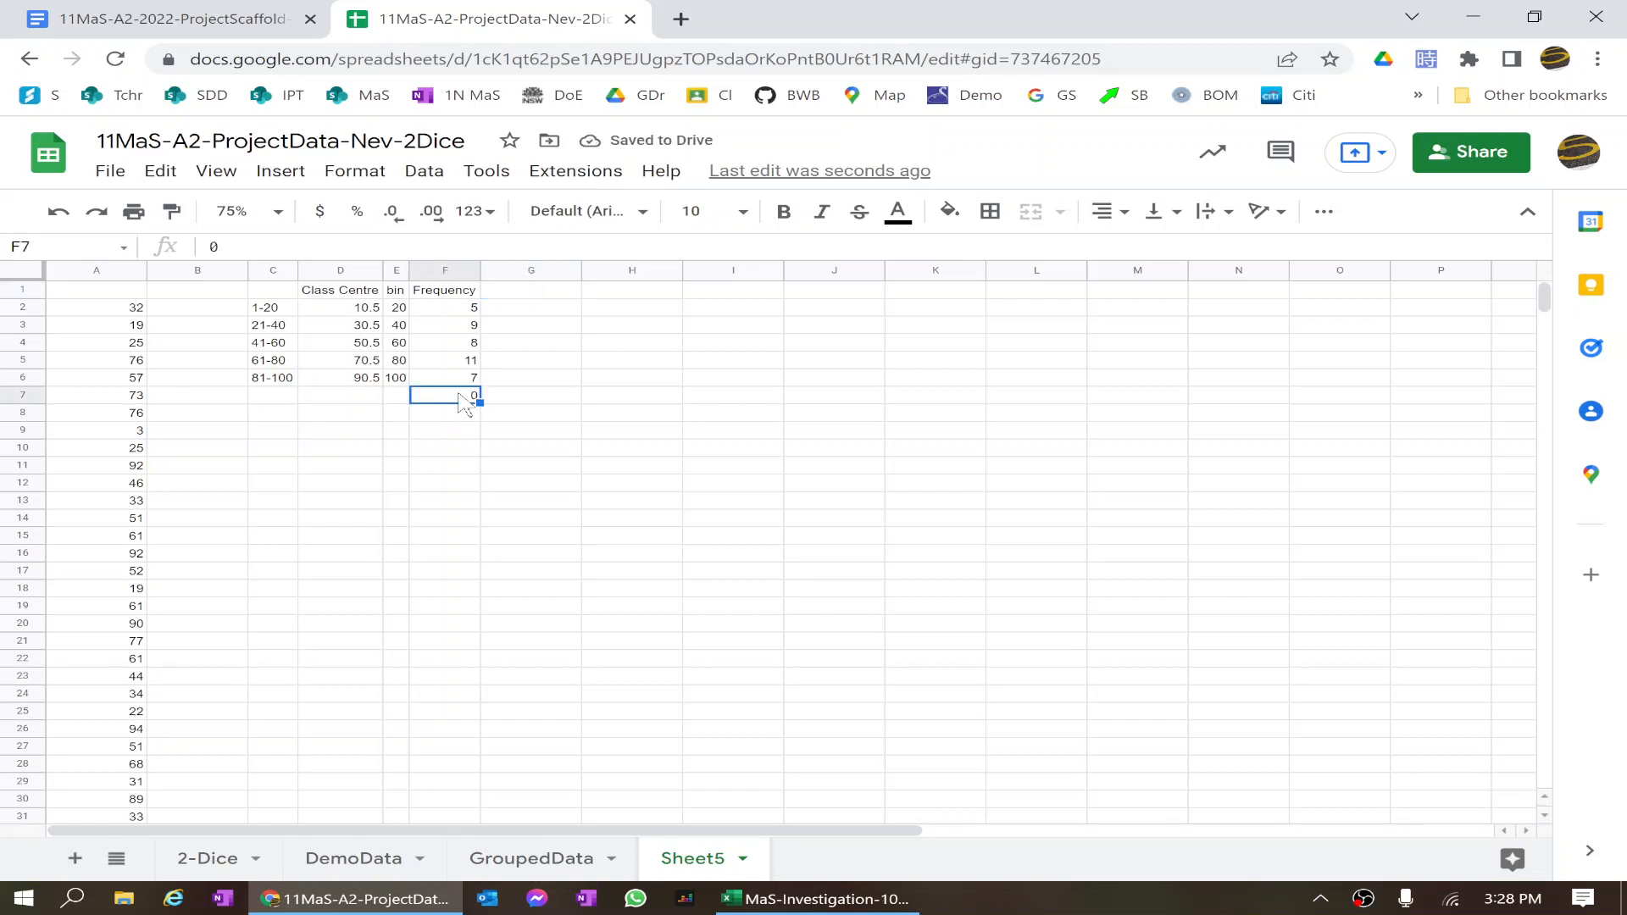
click(506, 432)
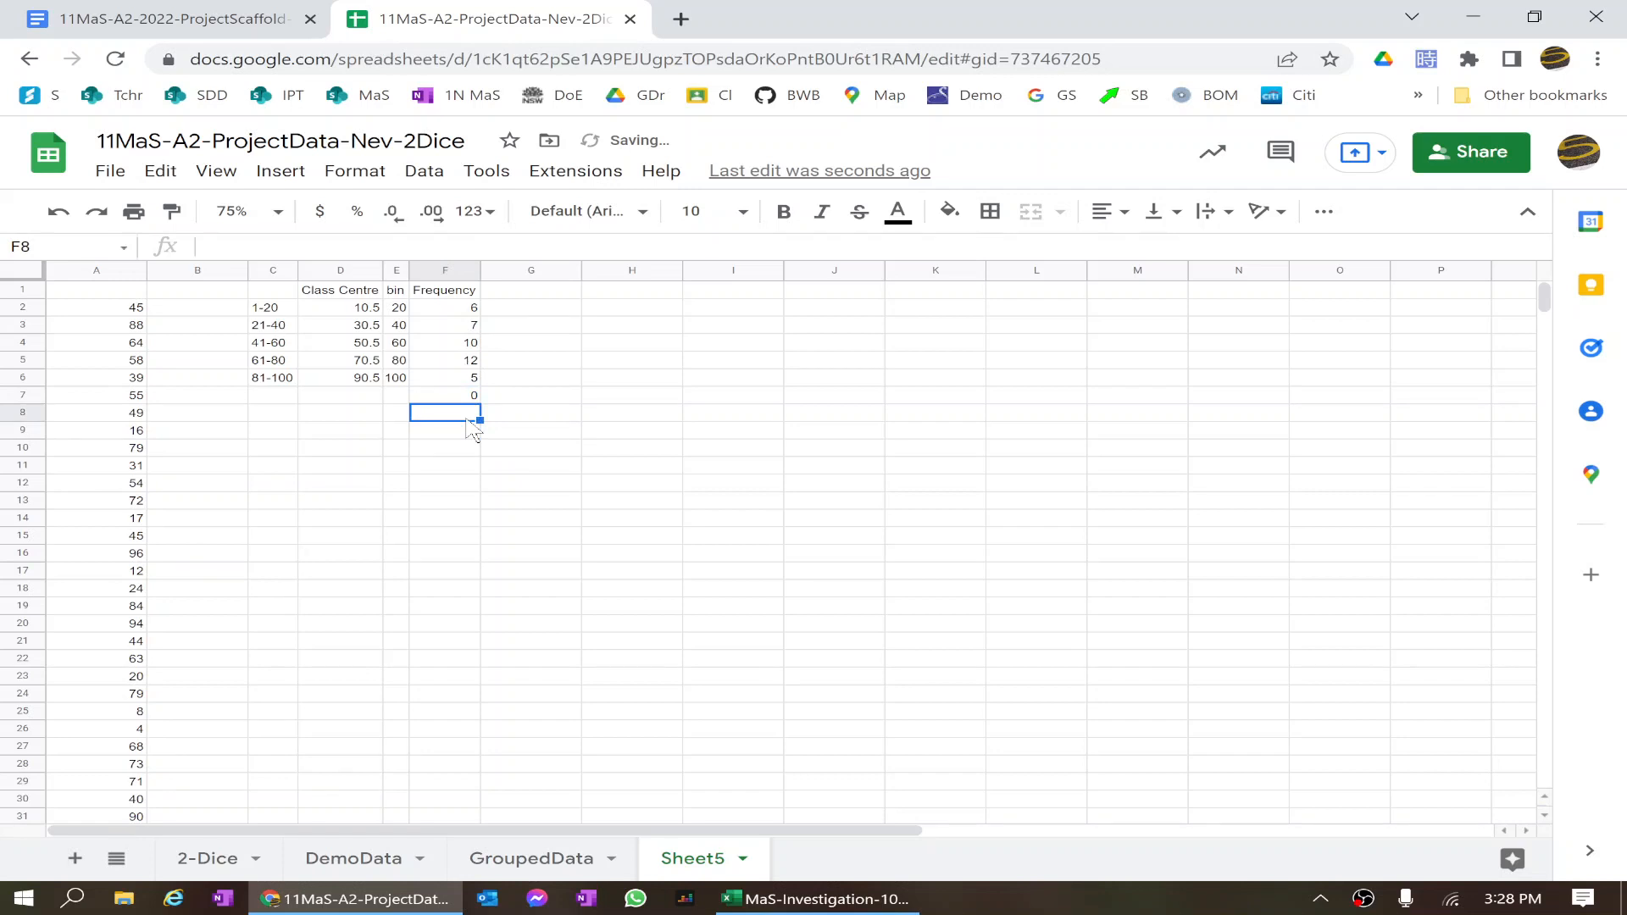
text(=sum)
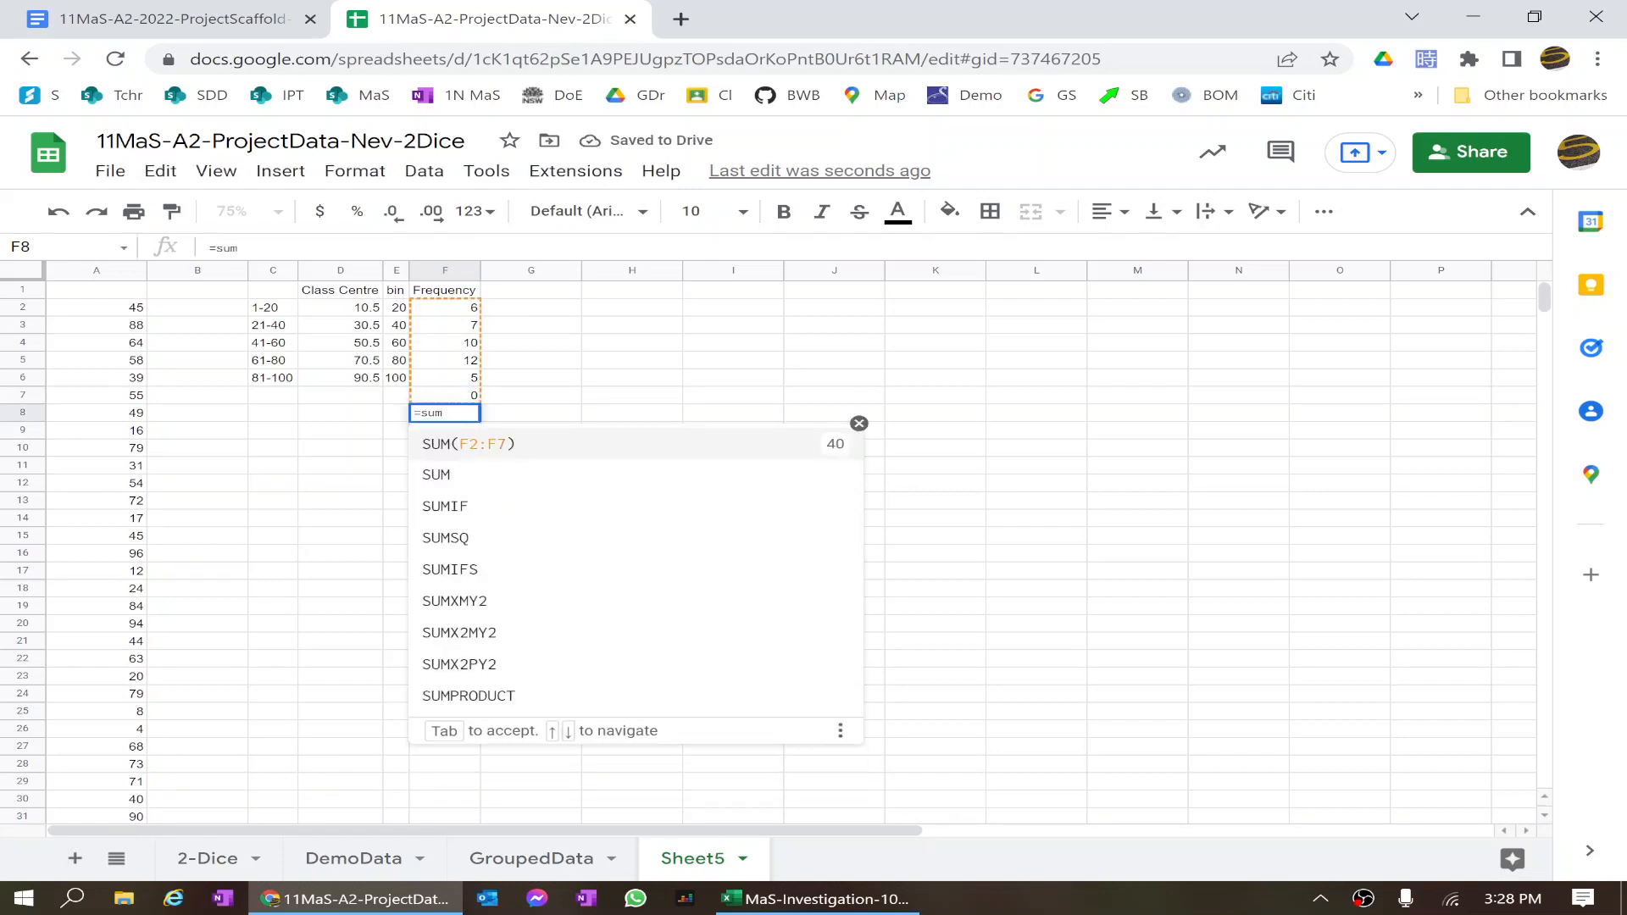
click(469, 441)
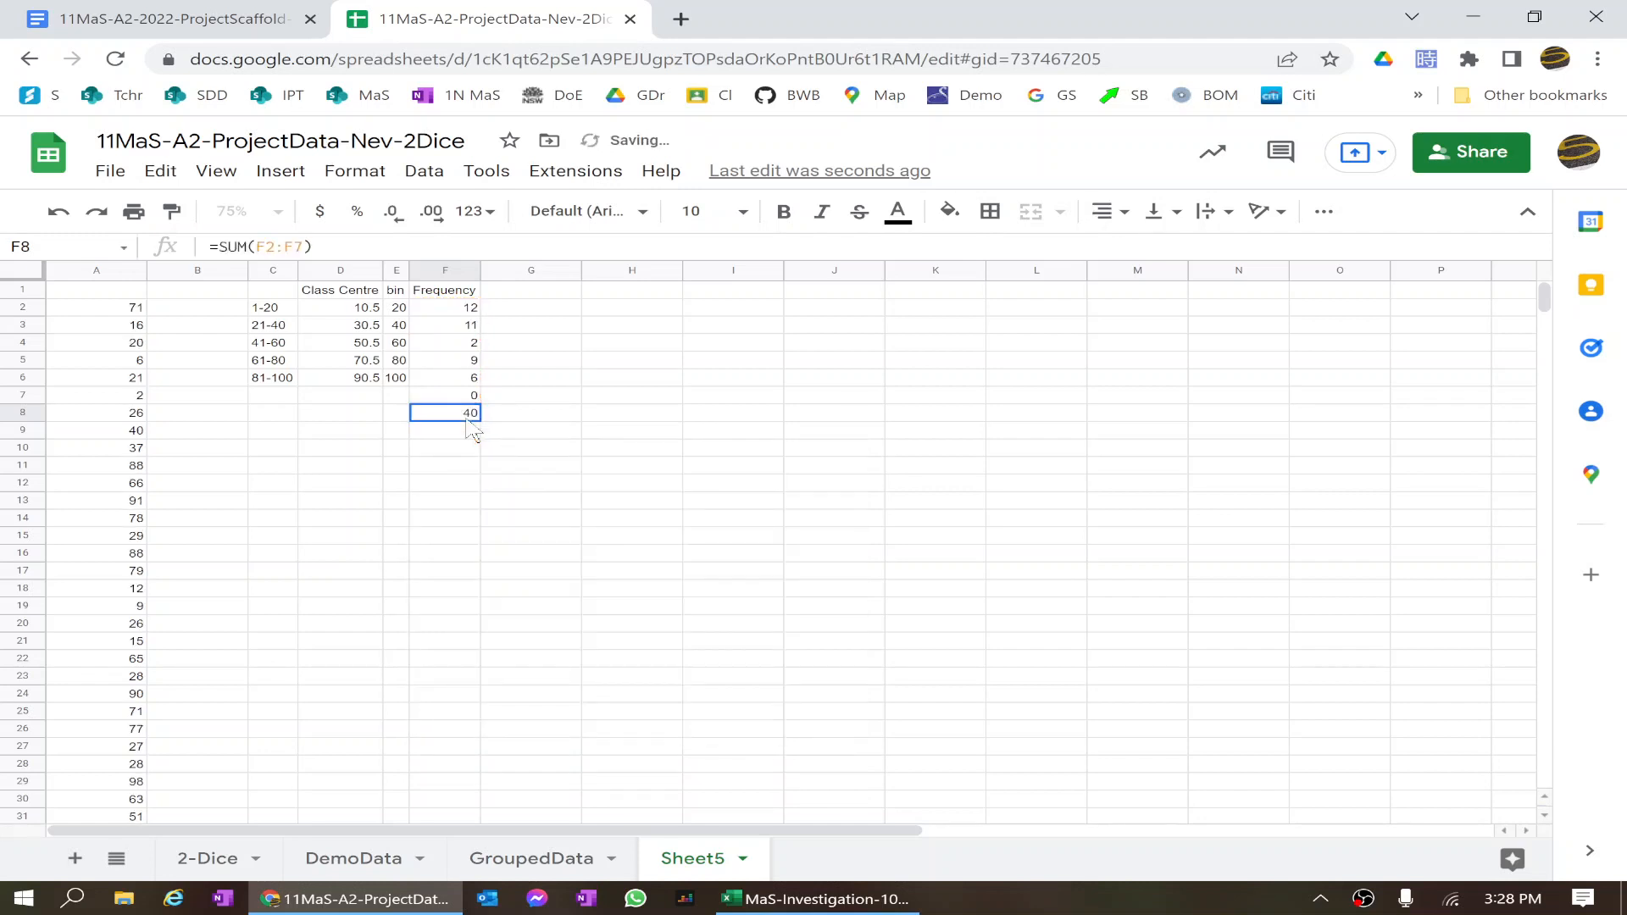
Compare the sum of the frequencies in F2:F6 with the total in F8 and inspect the FREQUENCY formula in F2
drag(465, 385, 455, 317)
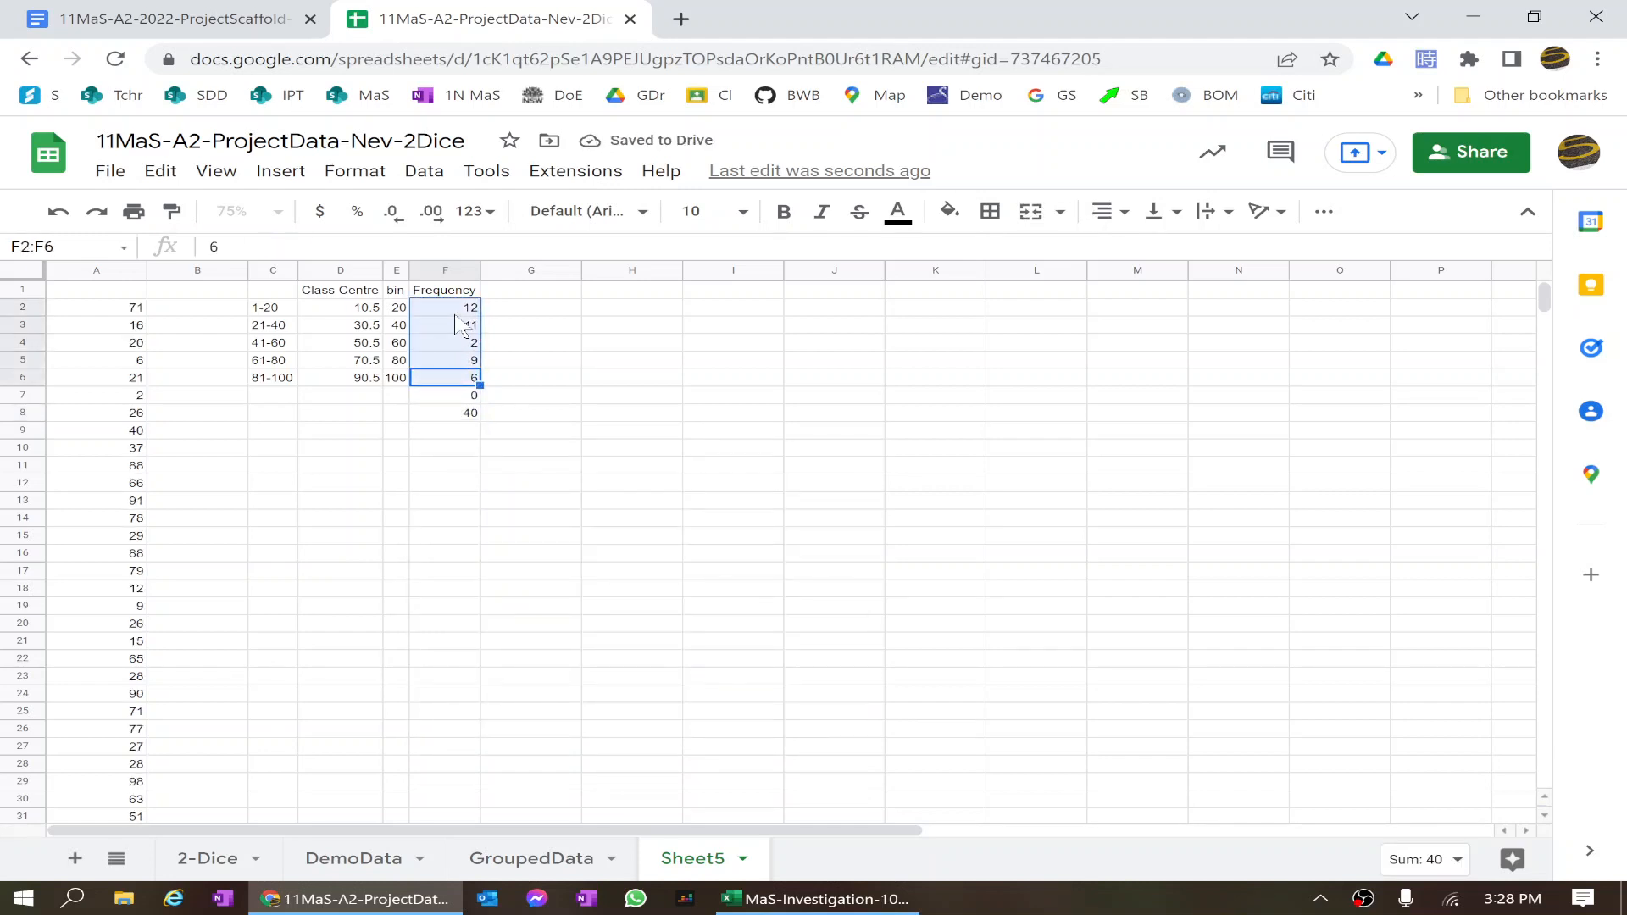
key(Return)
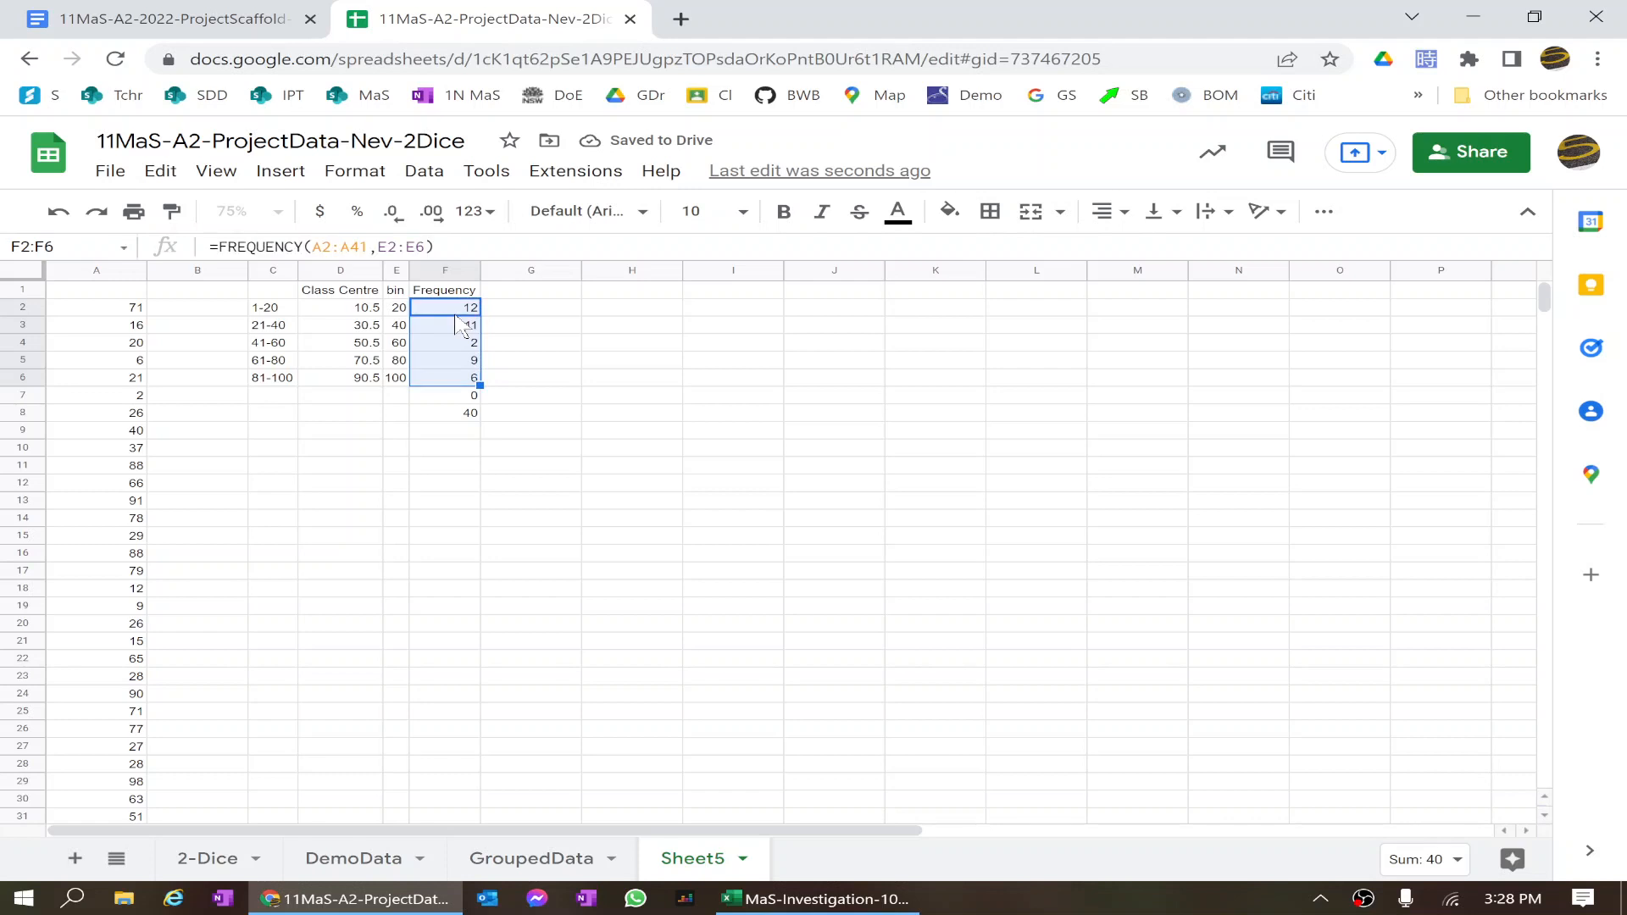
click(487, 434)
click(456, 415)
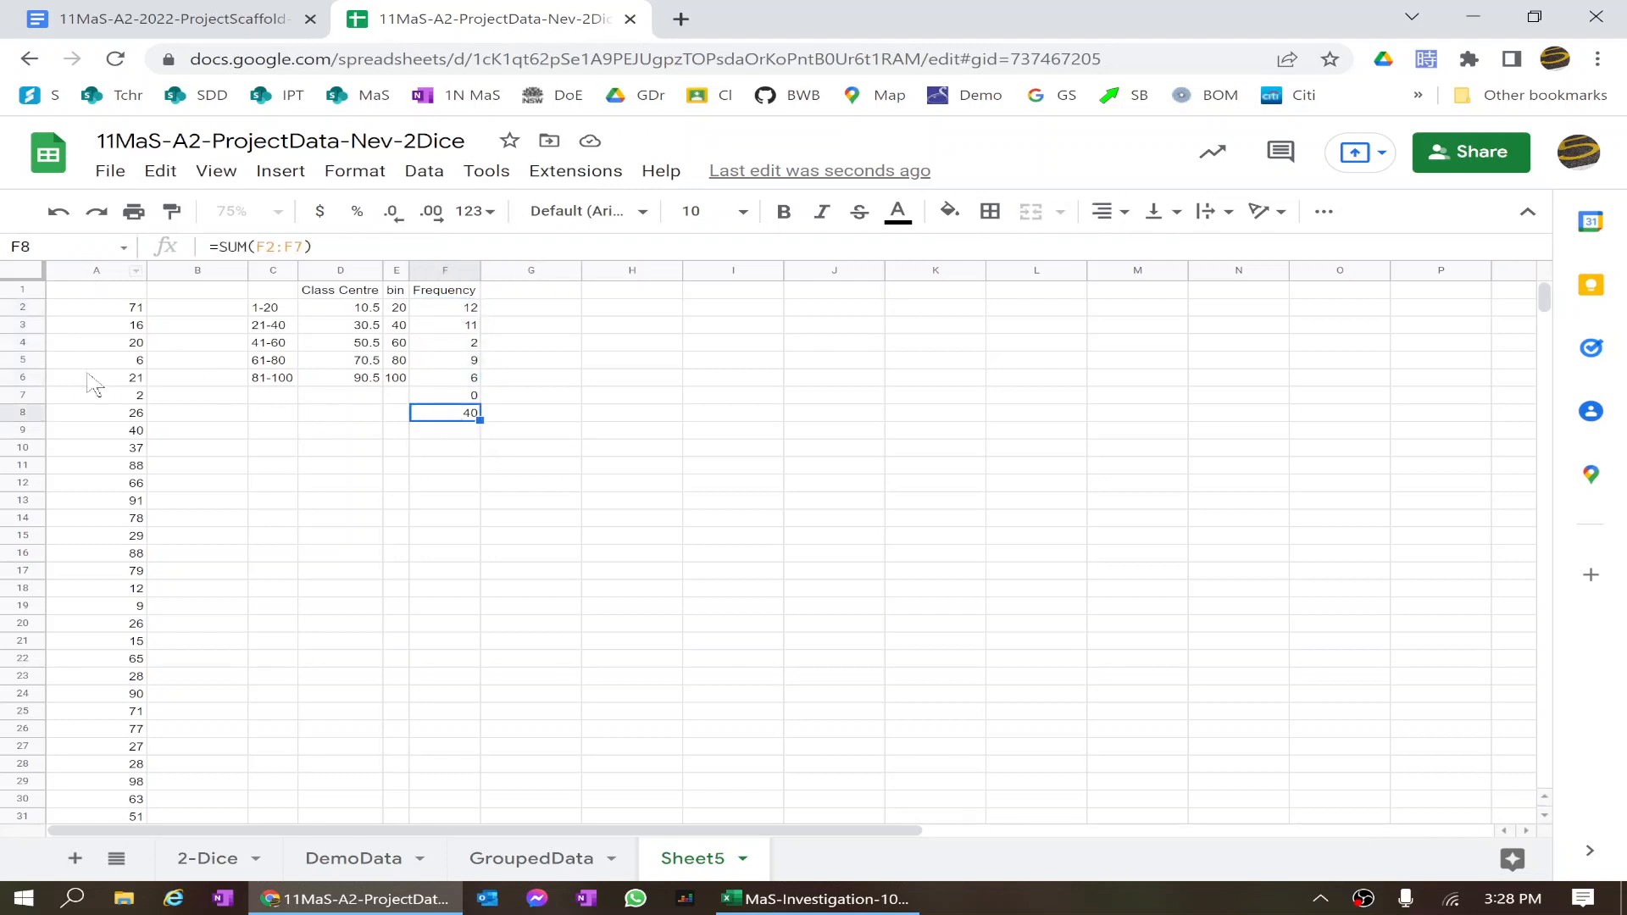
click(453, 305)
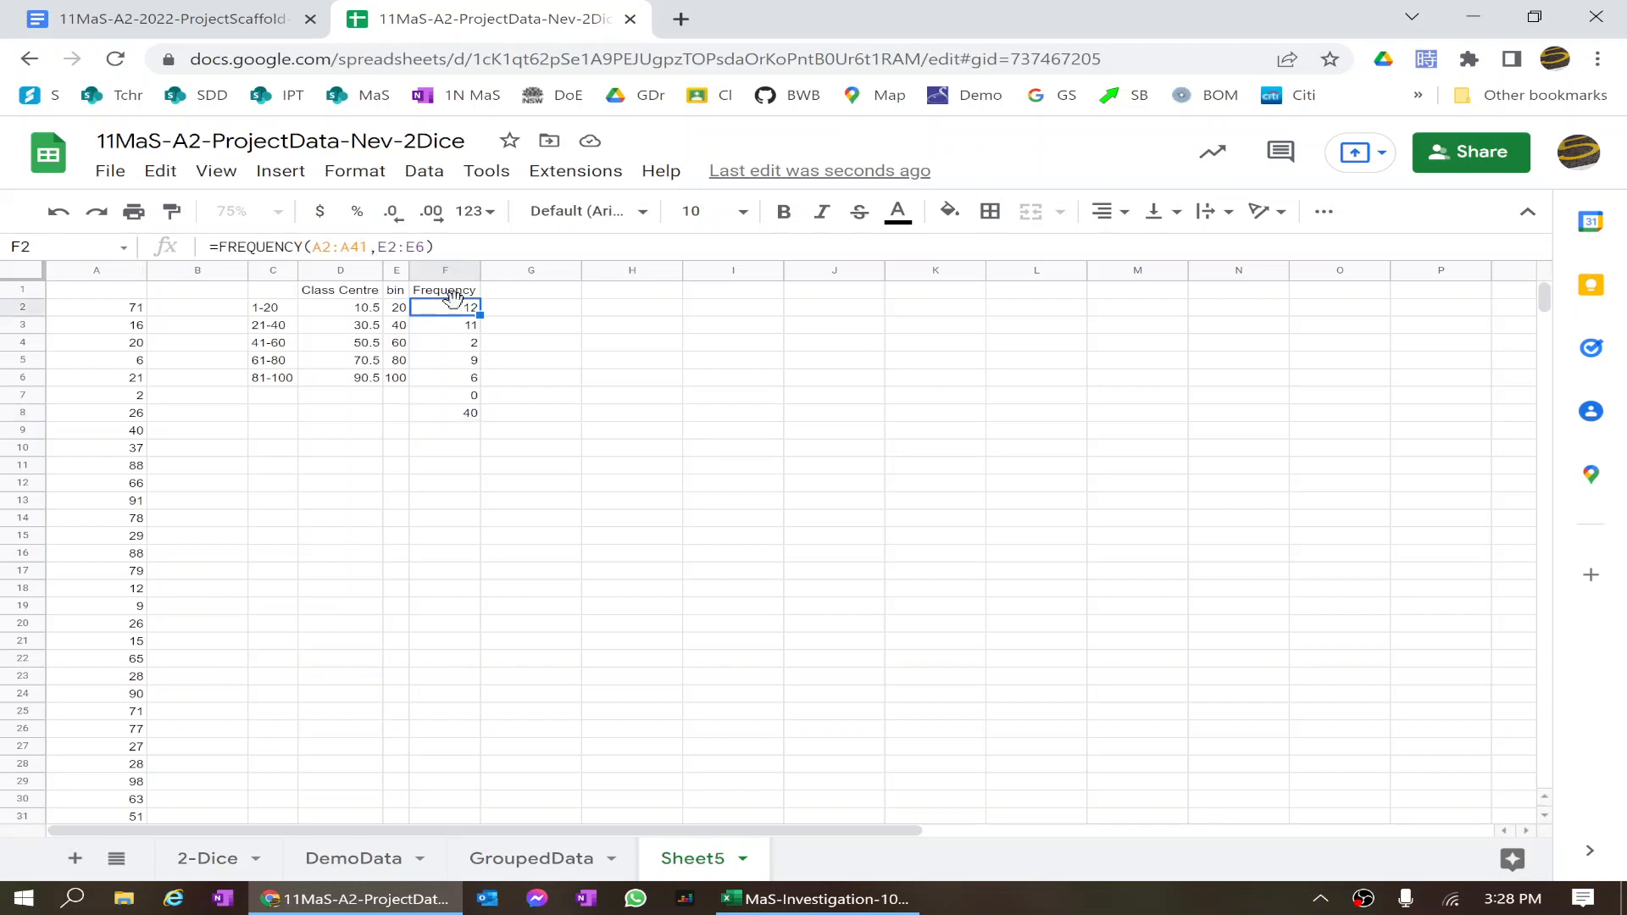
Enter the heading Relative Frequency in G1 and widen column G to fit it
click(527, 292)
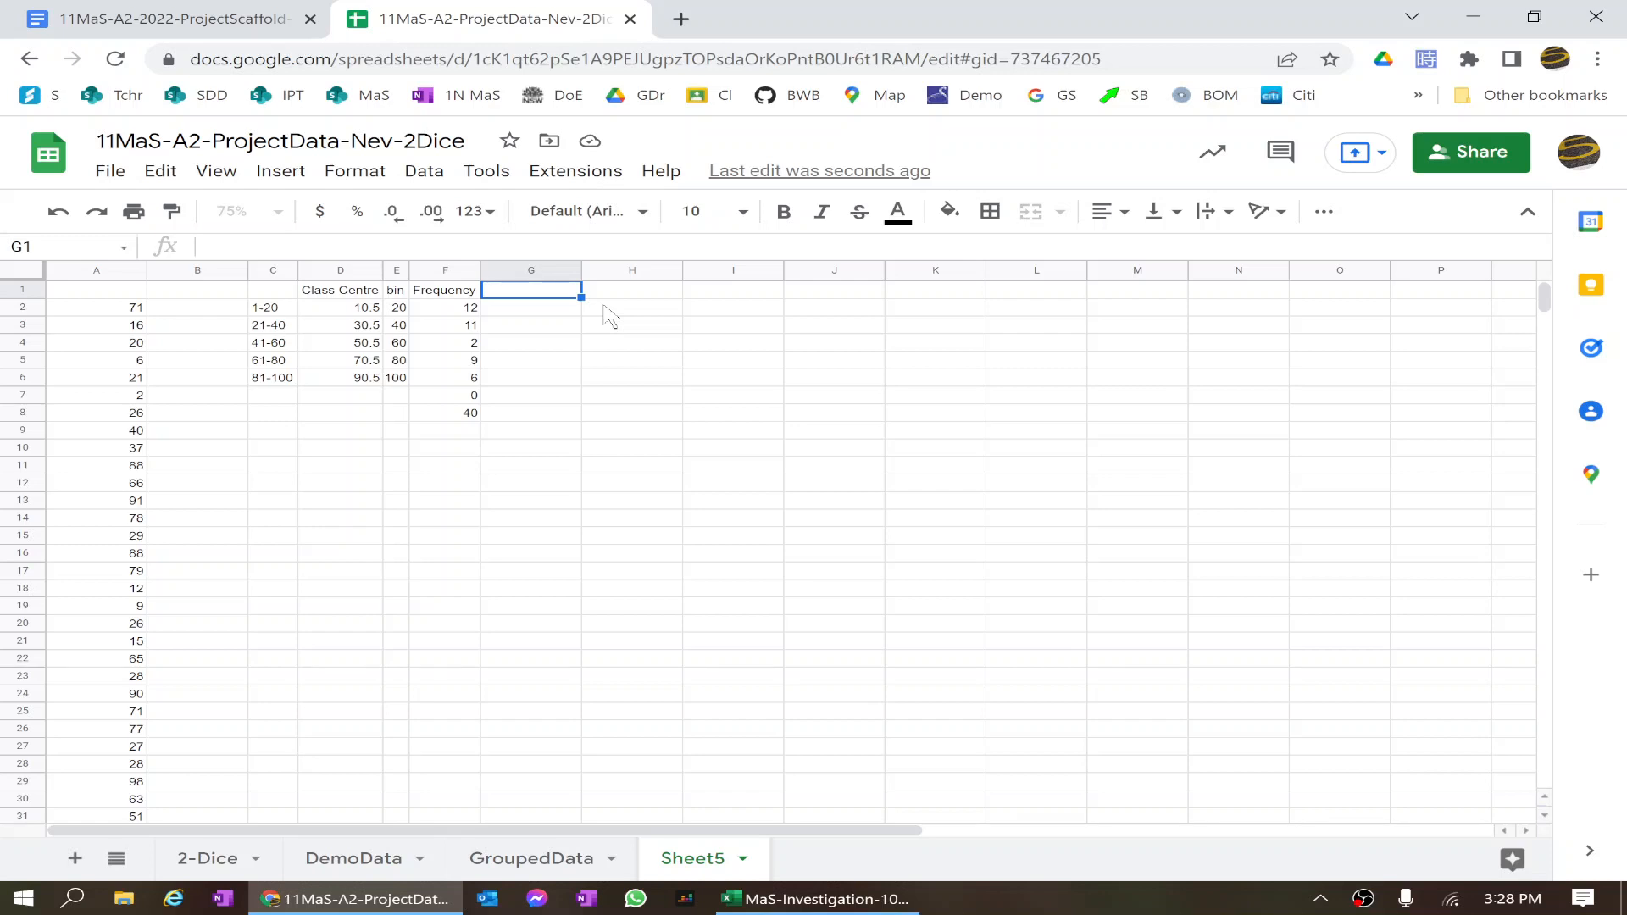
text(Relative Fr)
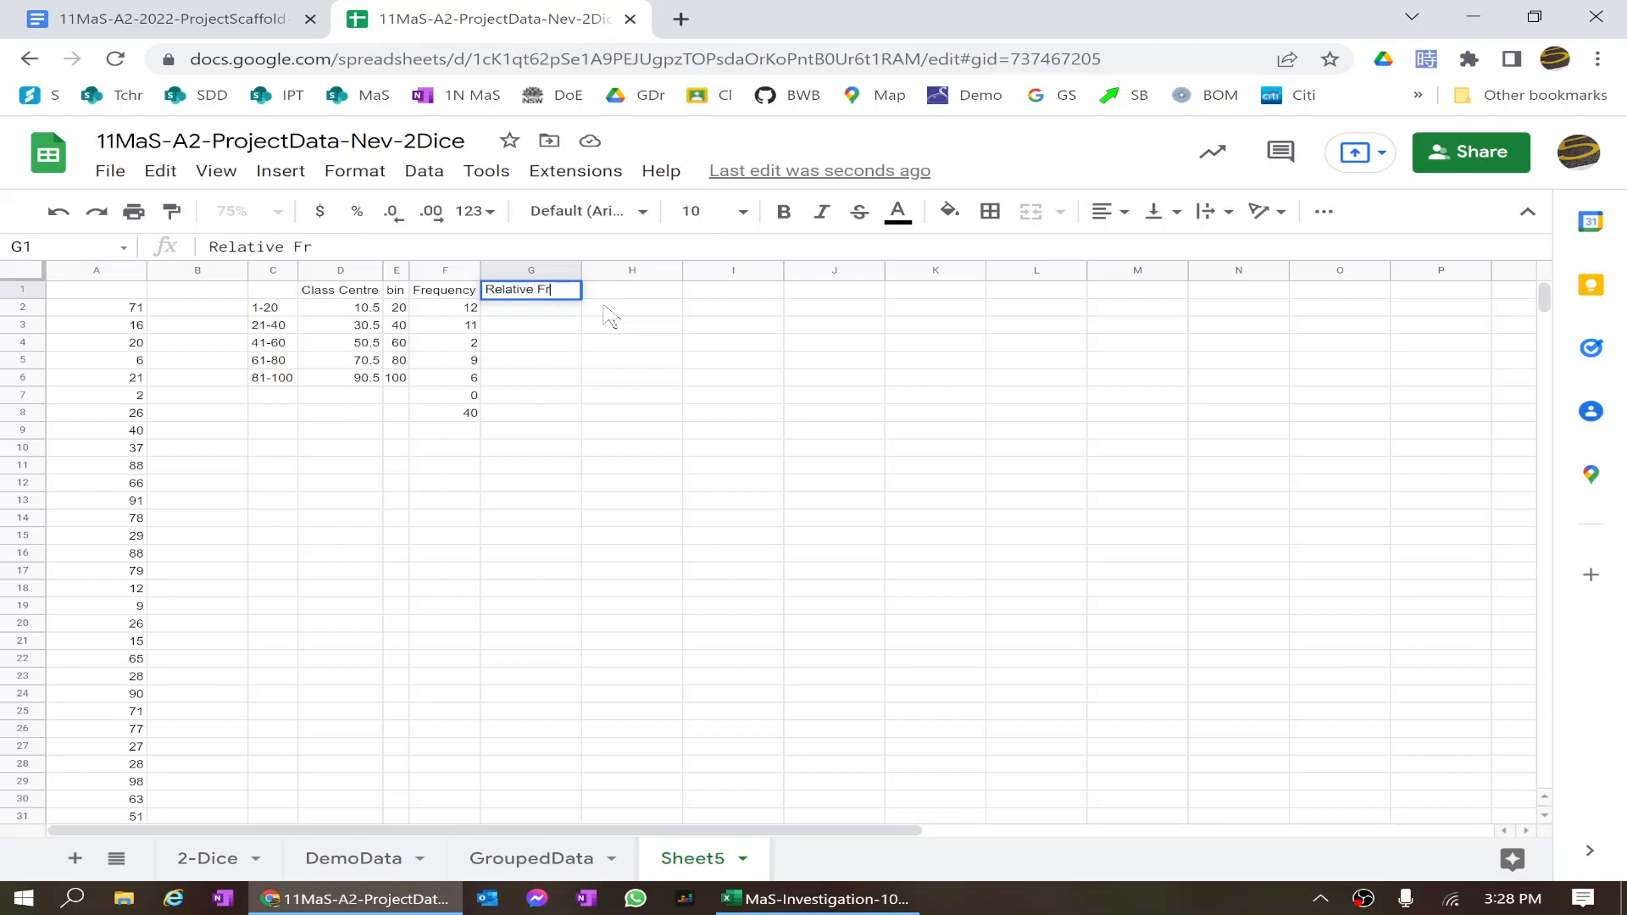
text(equecn)
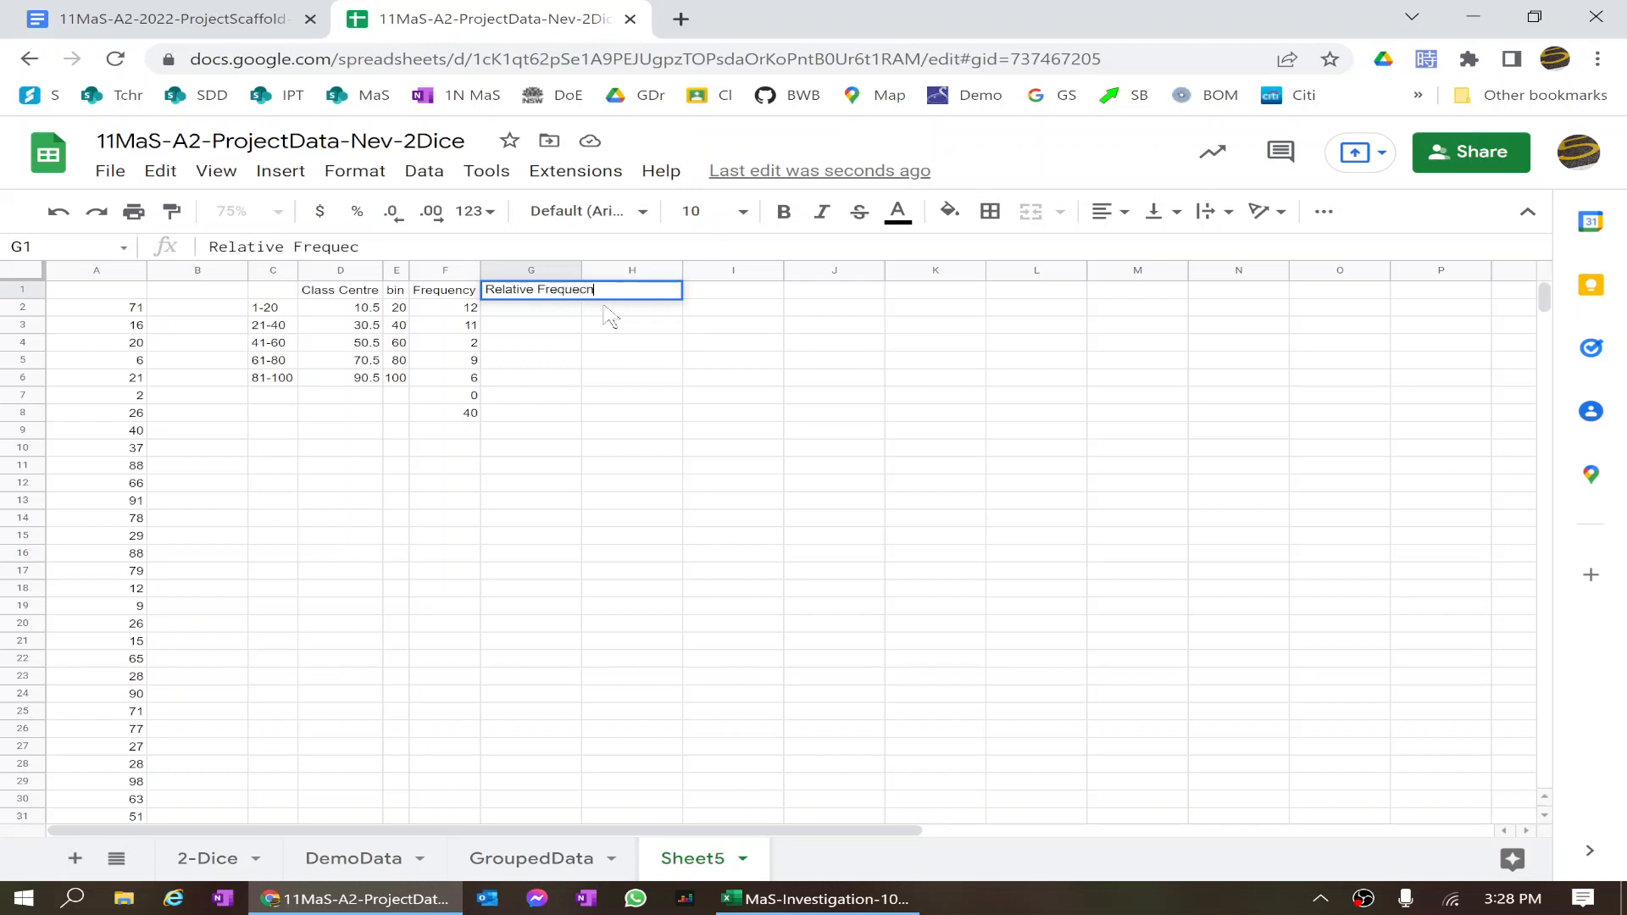
text(c)
key(BackSpace)
text(ncy)
key(Tab)
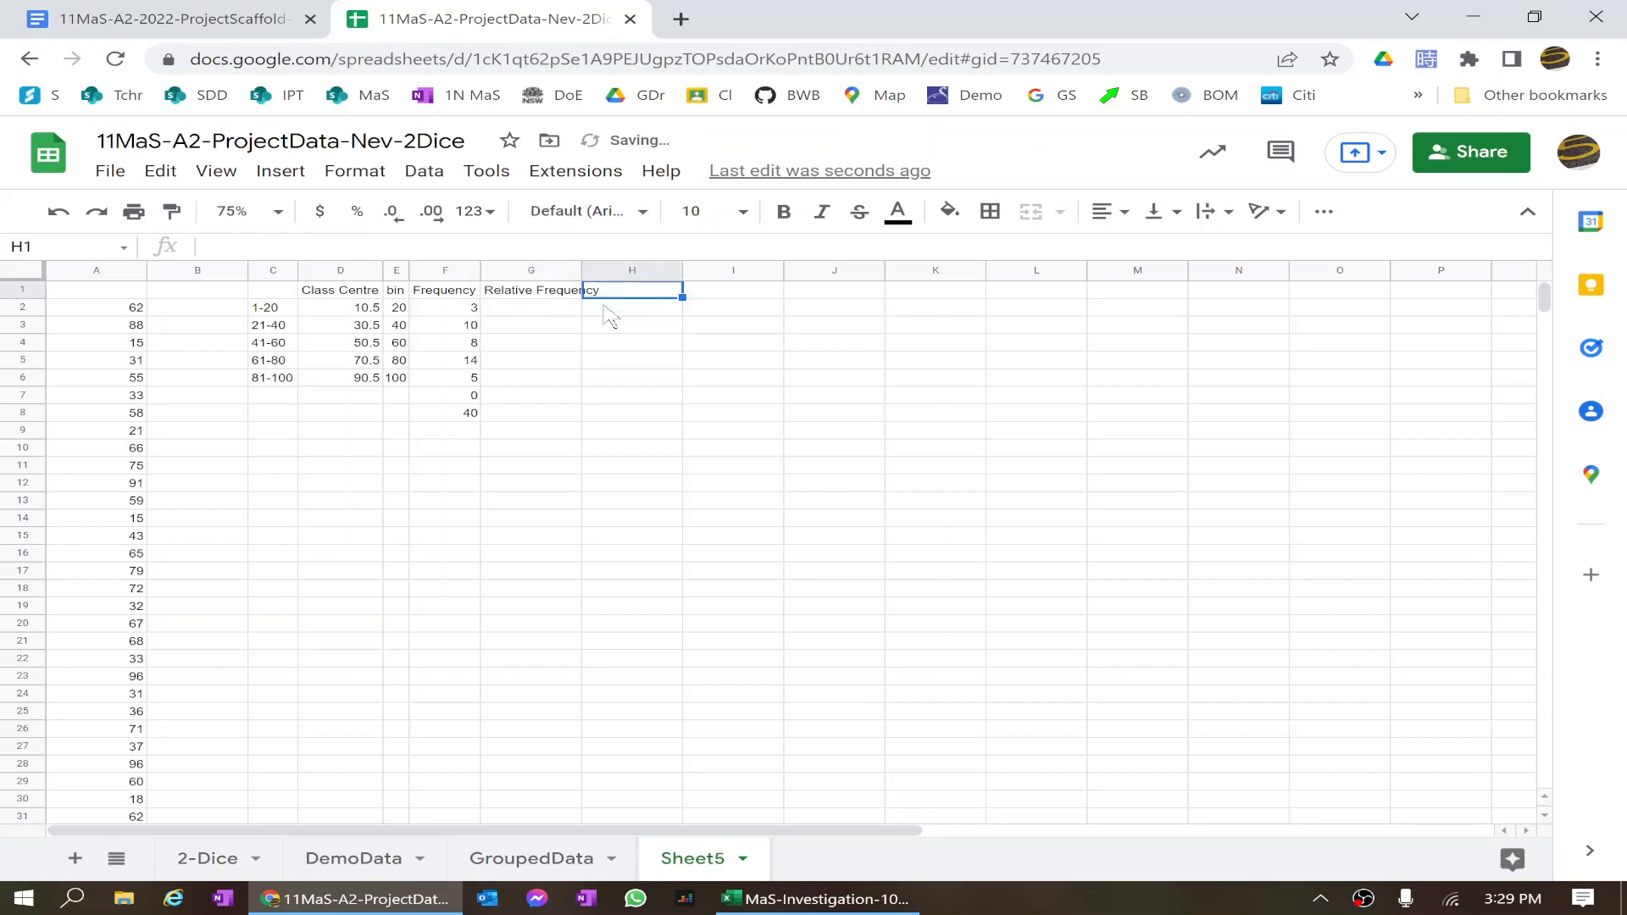
drag(582, 269, 608, 270)
Try to calculate the first relative frequency in G2 with the formula =F2/F7
click(471, 311)
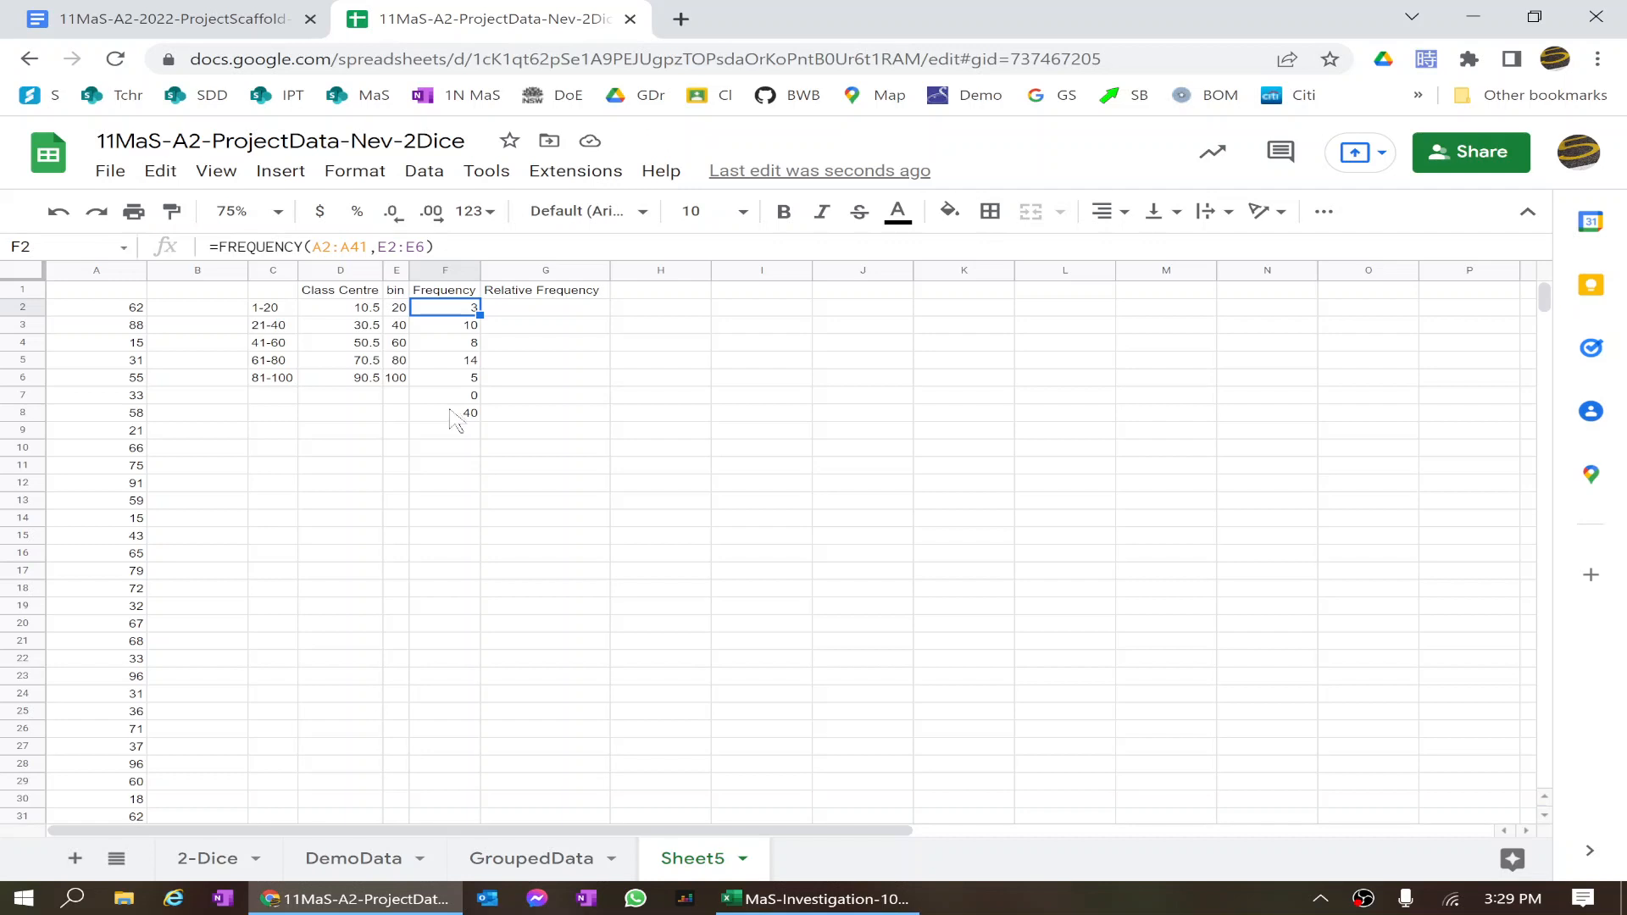
click(559, 315)
text(=)
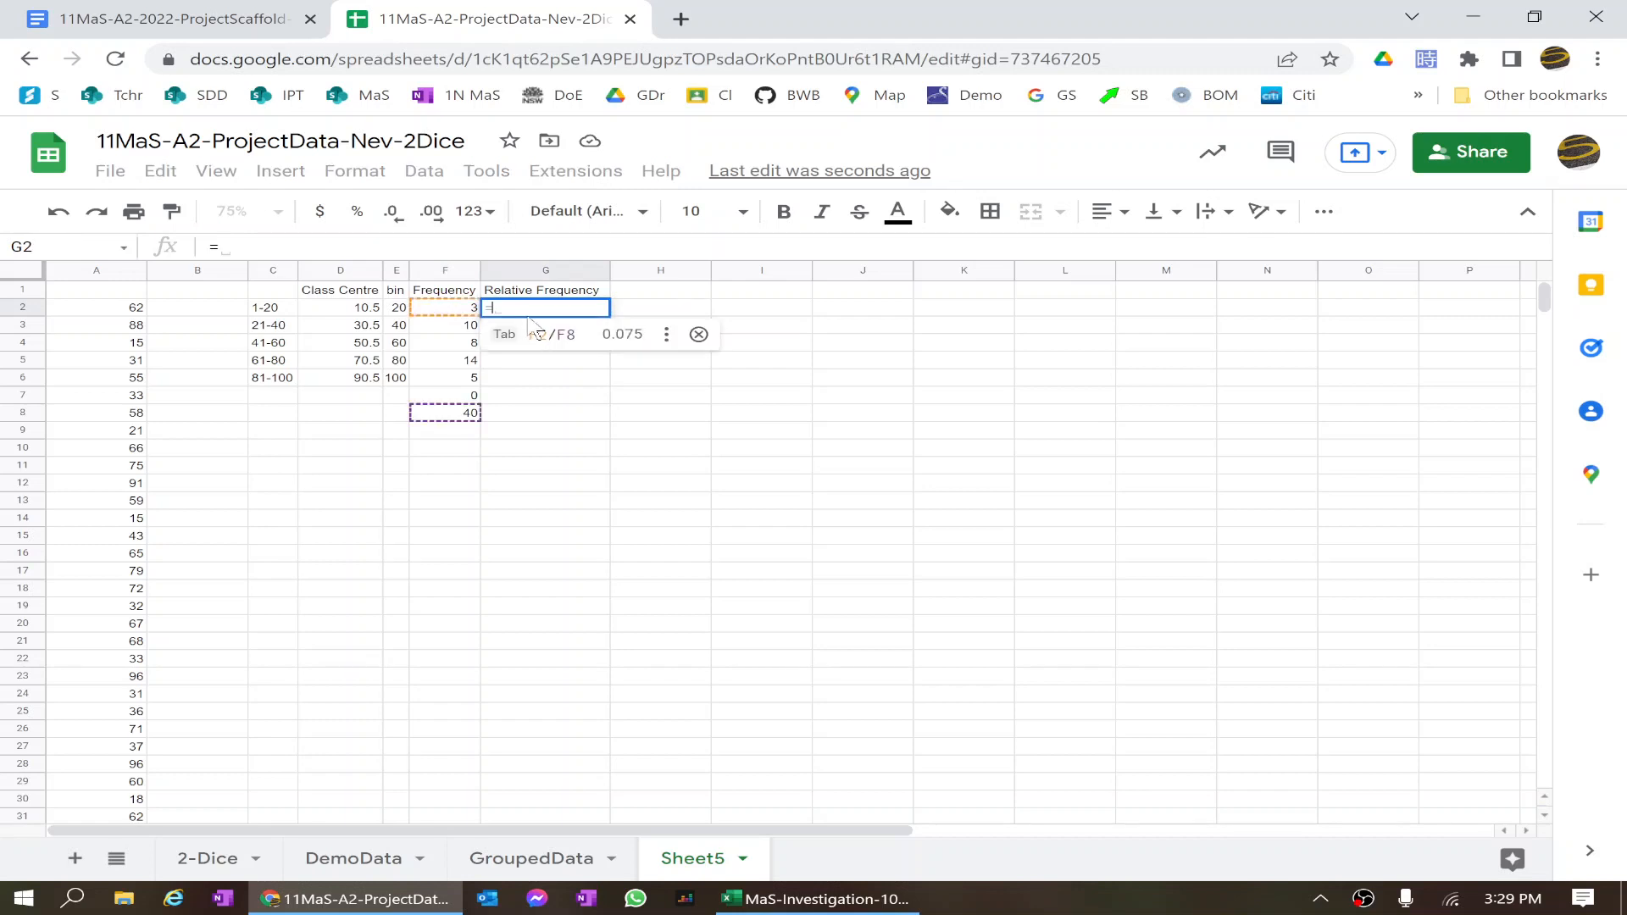
click(472, 309)
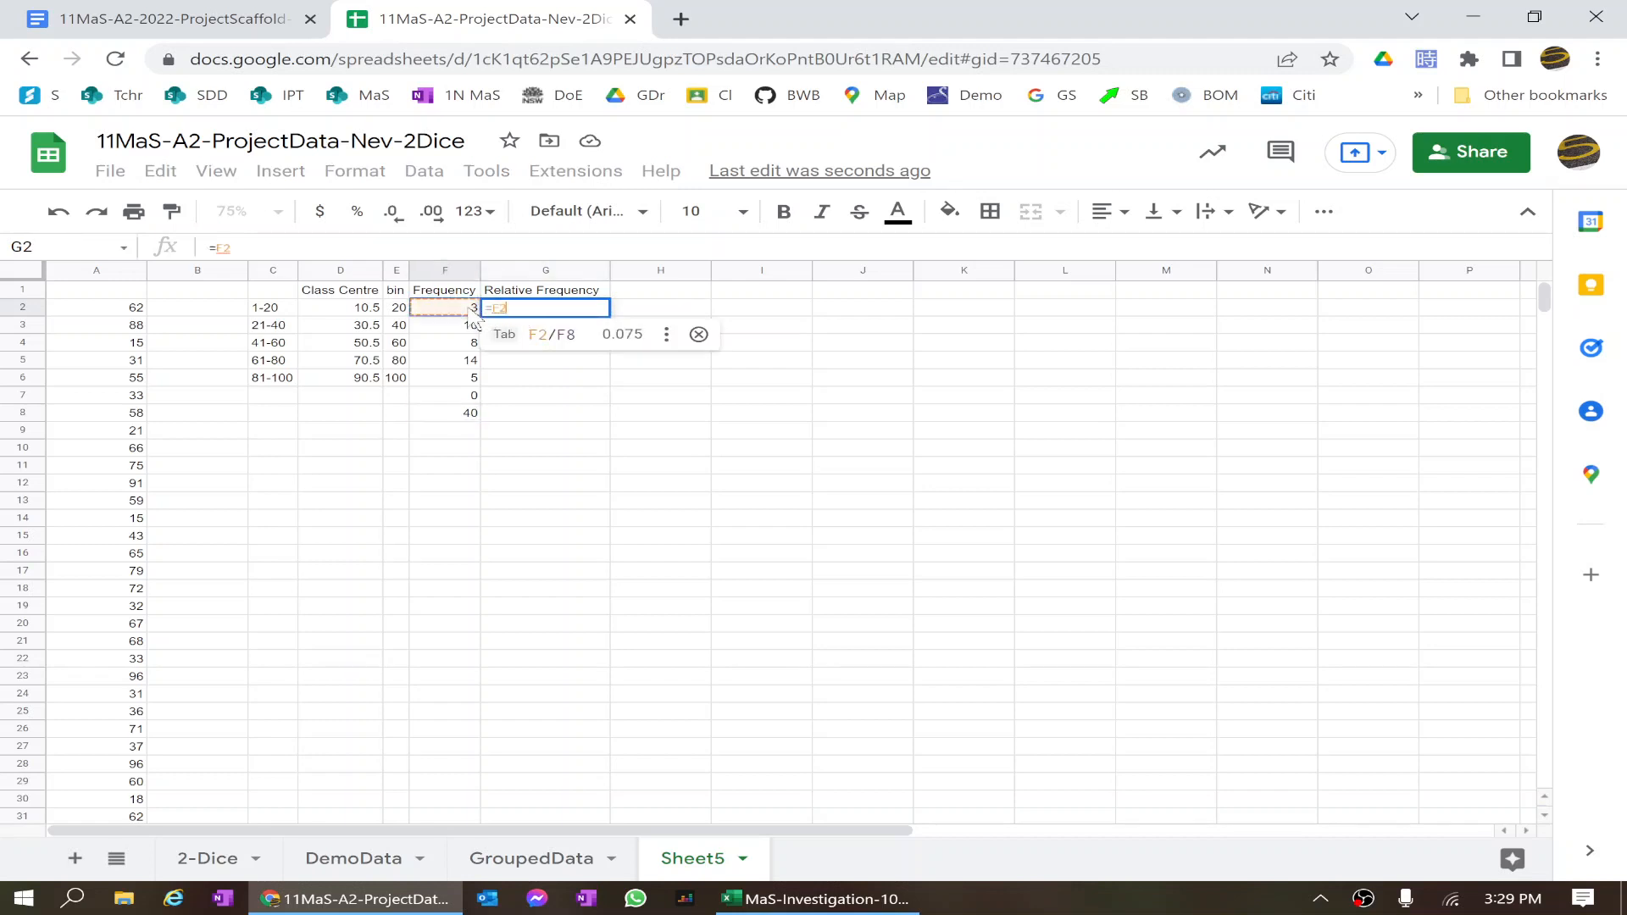
text(/)
click(459, 402)
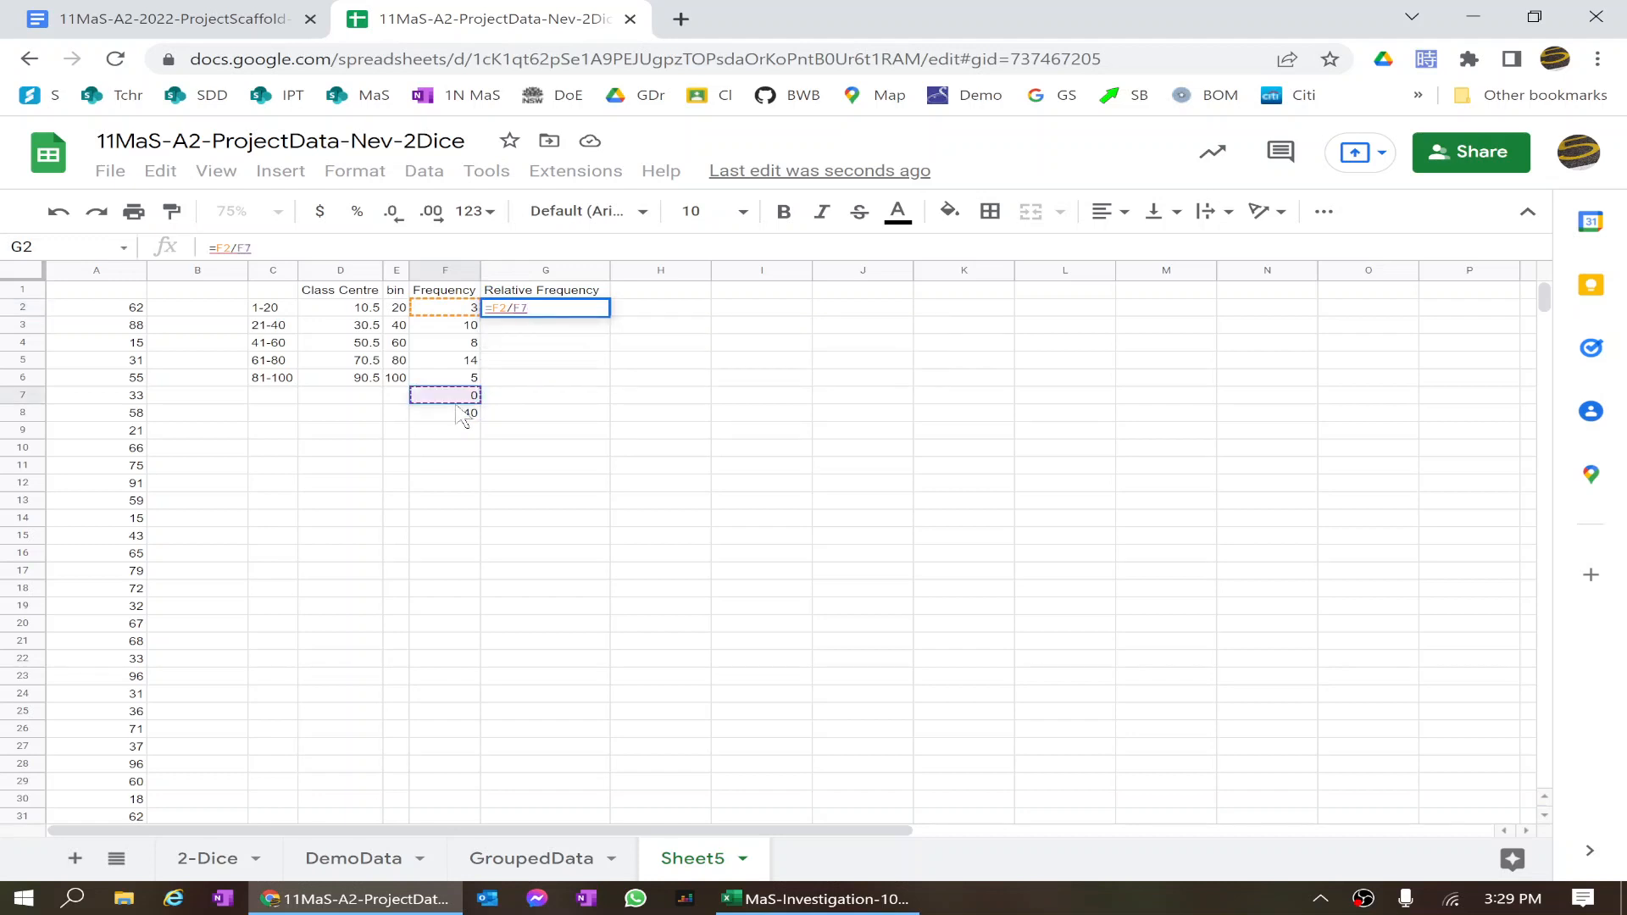
key(Return)
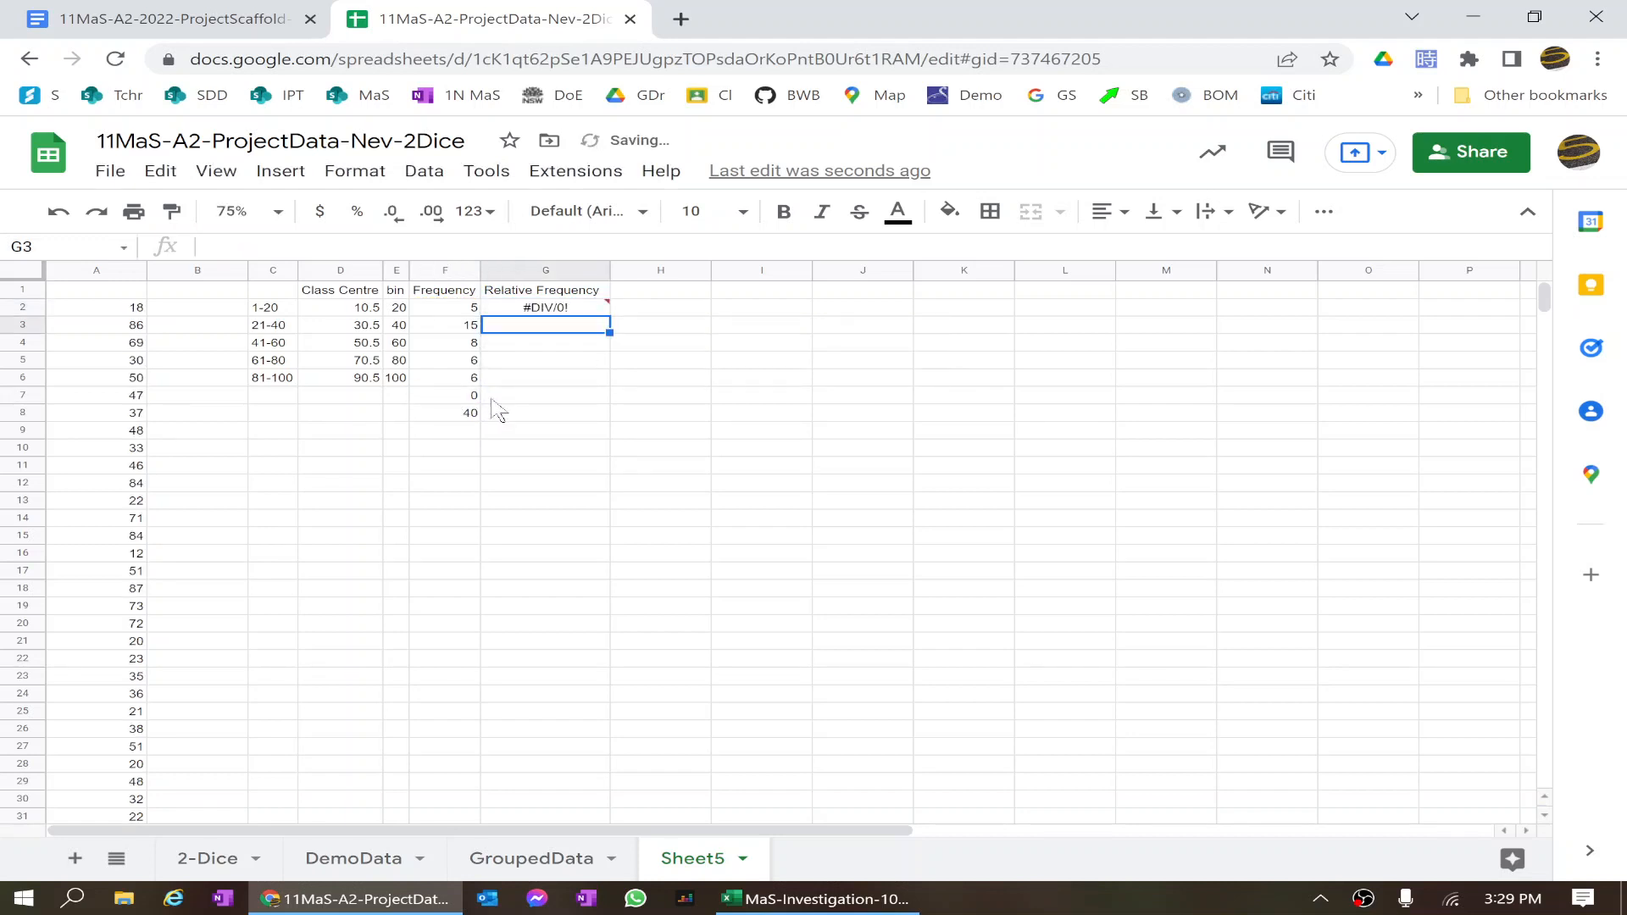
Correct the formula in G2 to =F2/F8 so it divides by the total frequency
click(539, 308)
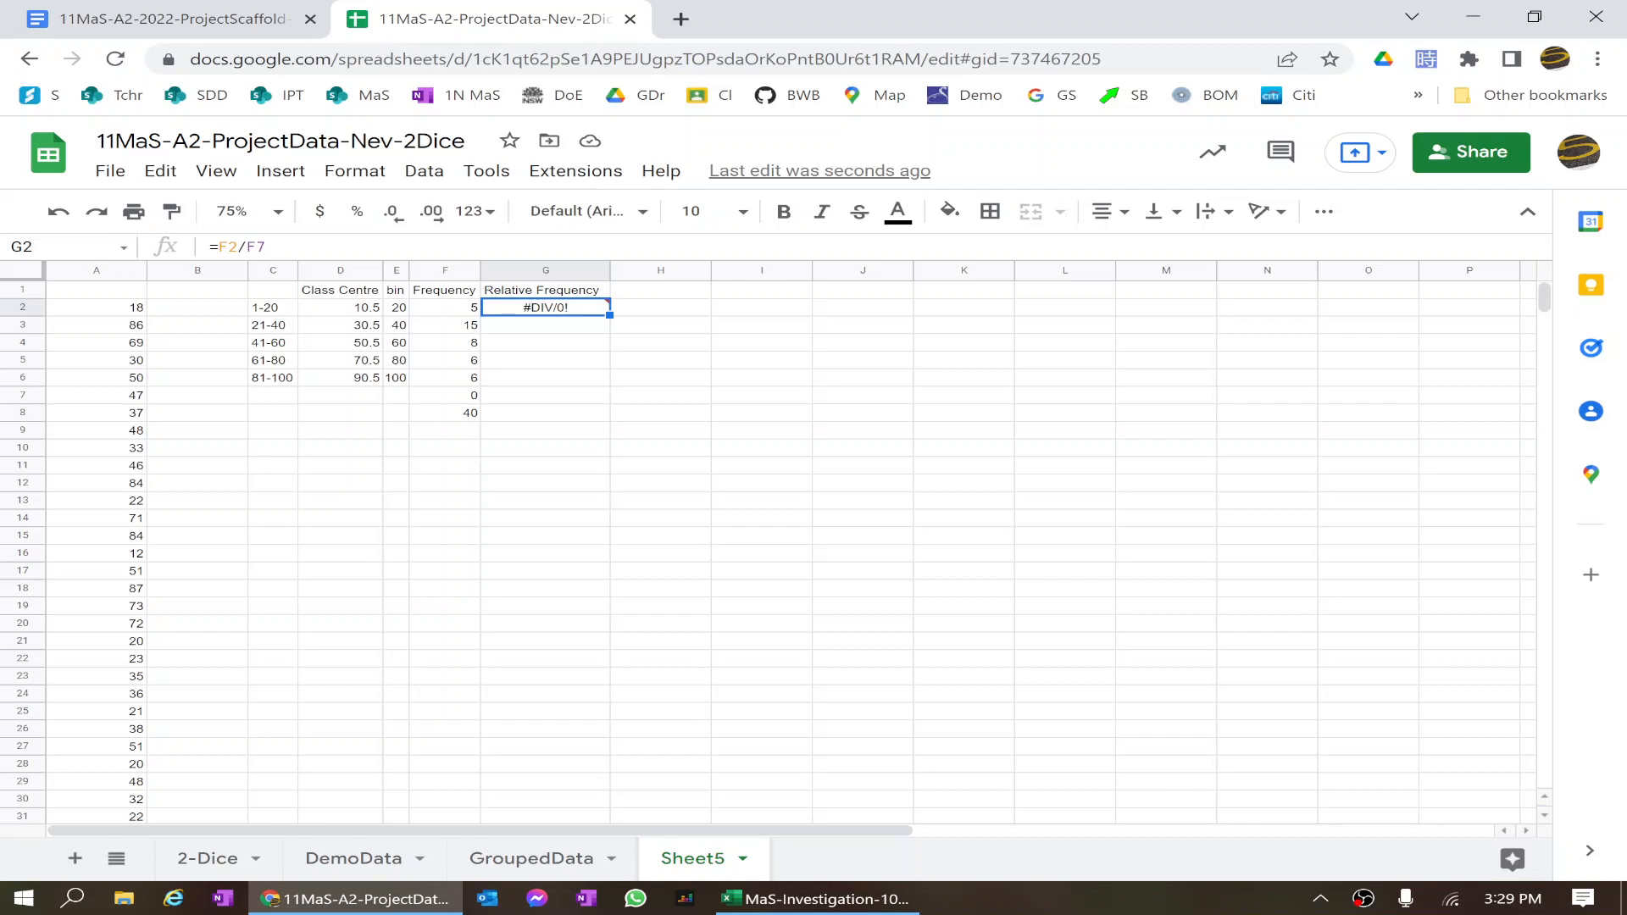
key(Return)
key(BackSpace)
text(8)
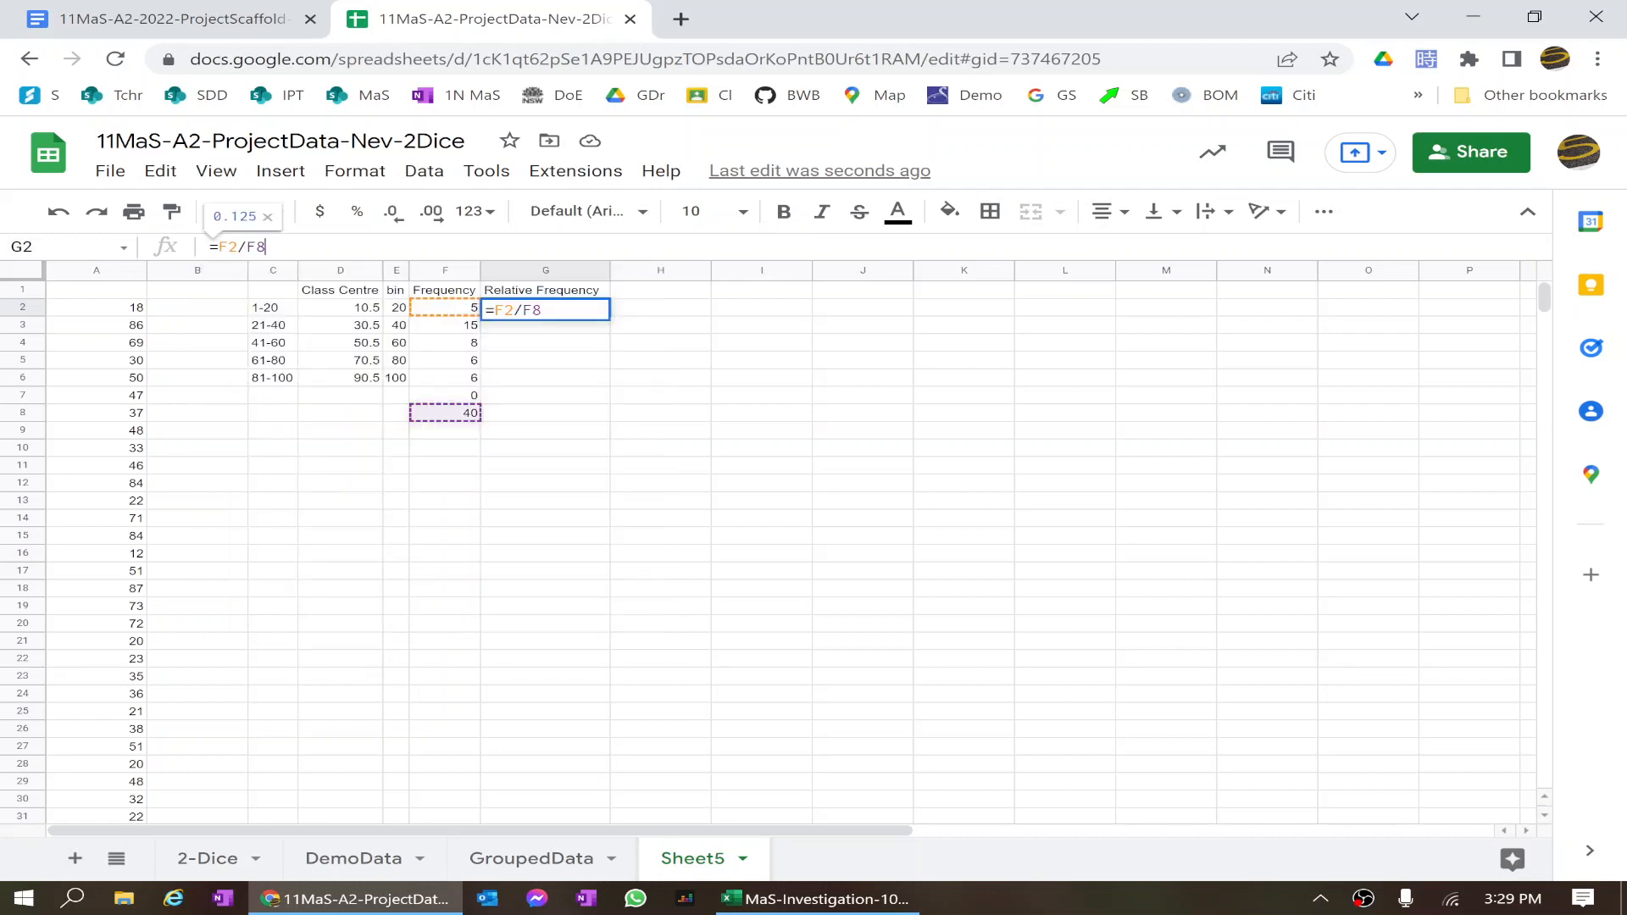
key(Return)
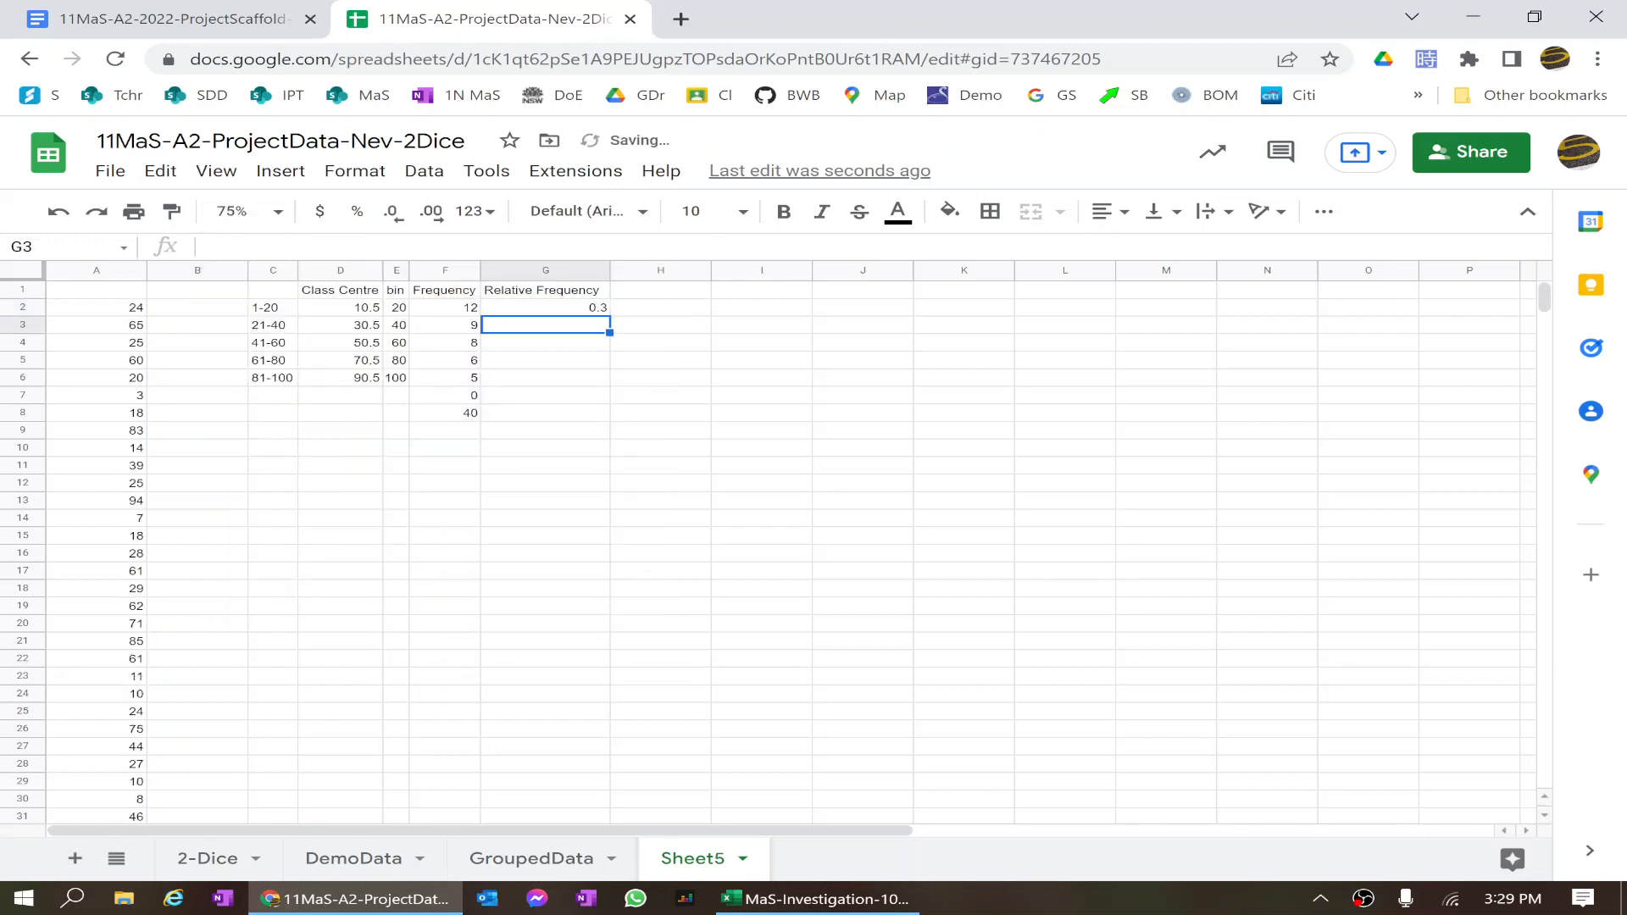
Format the relative frequency in G2 as a percentage
click(517, 310)
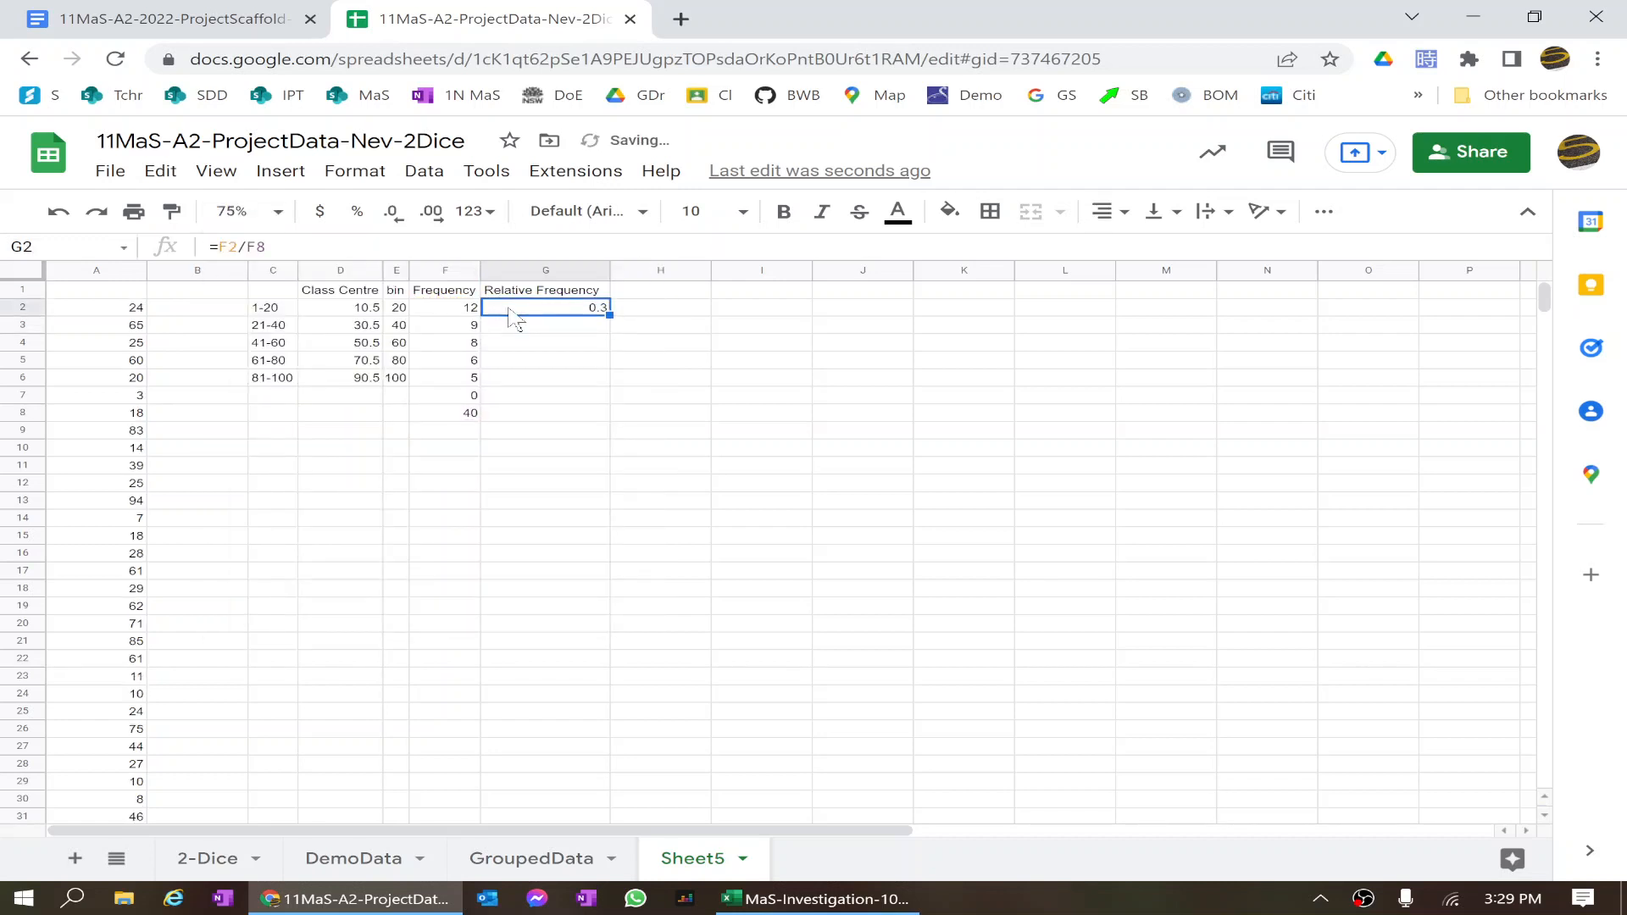
click(359, 217)
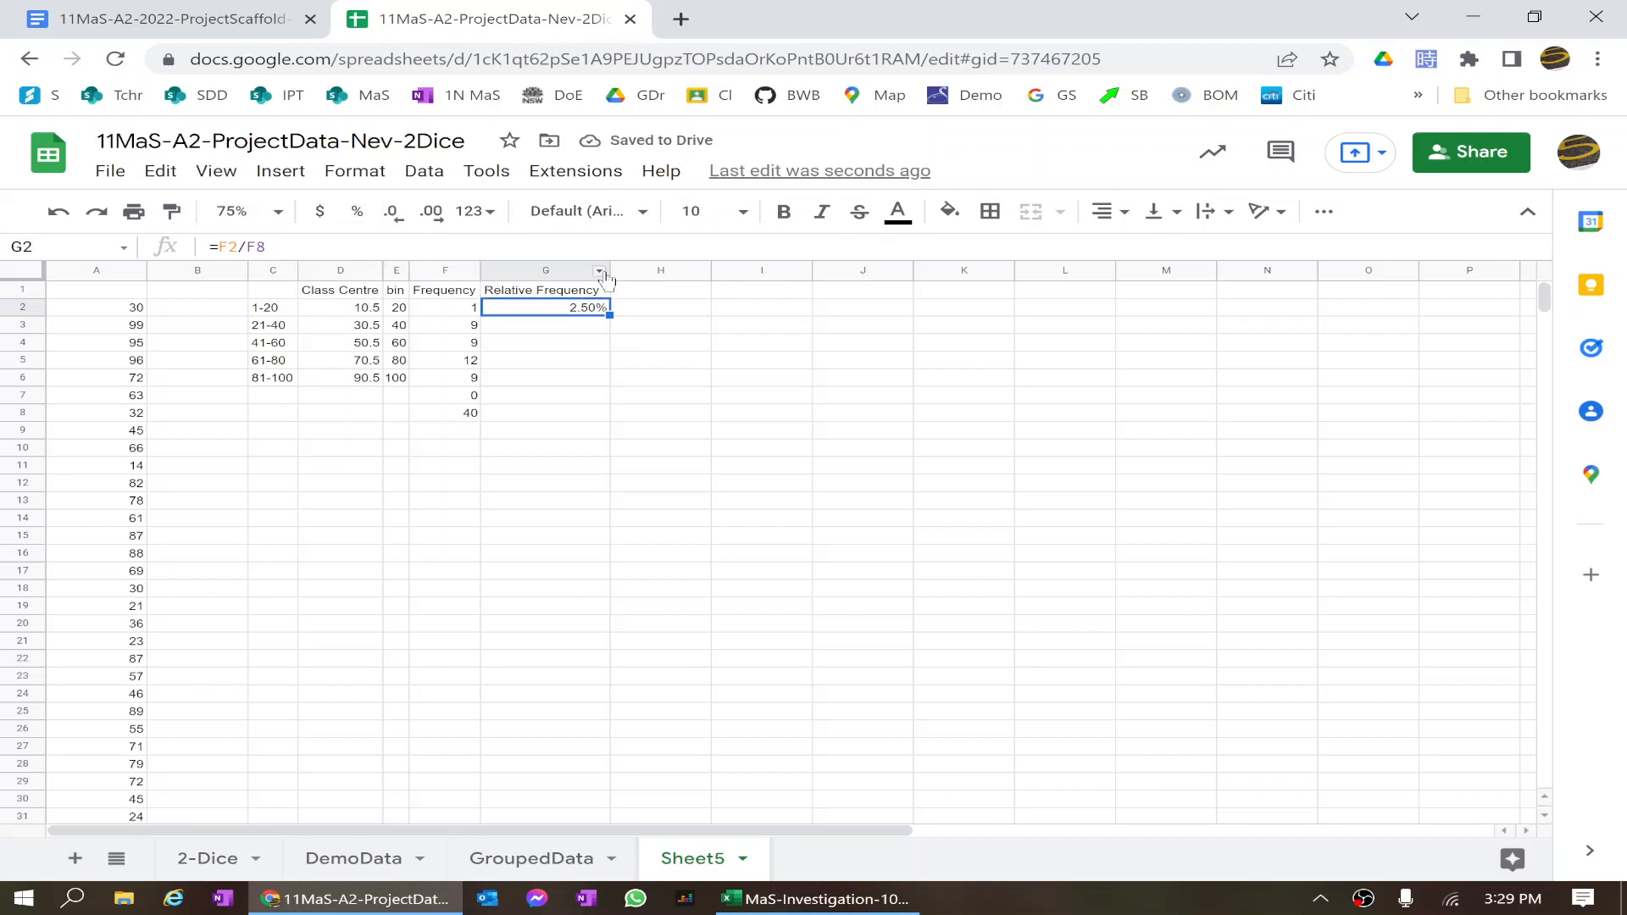
click(603, 270)
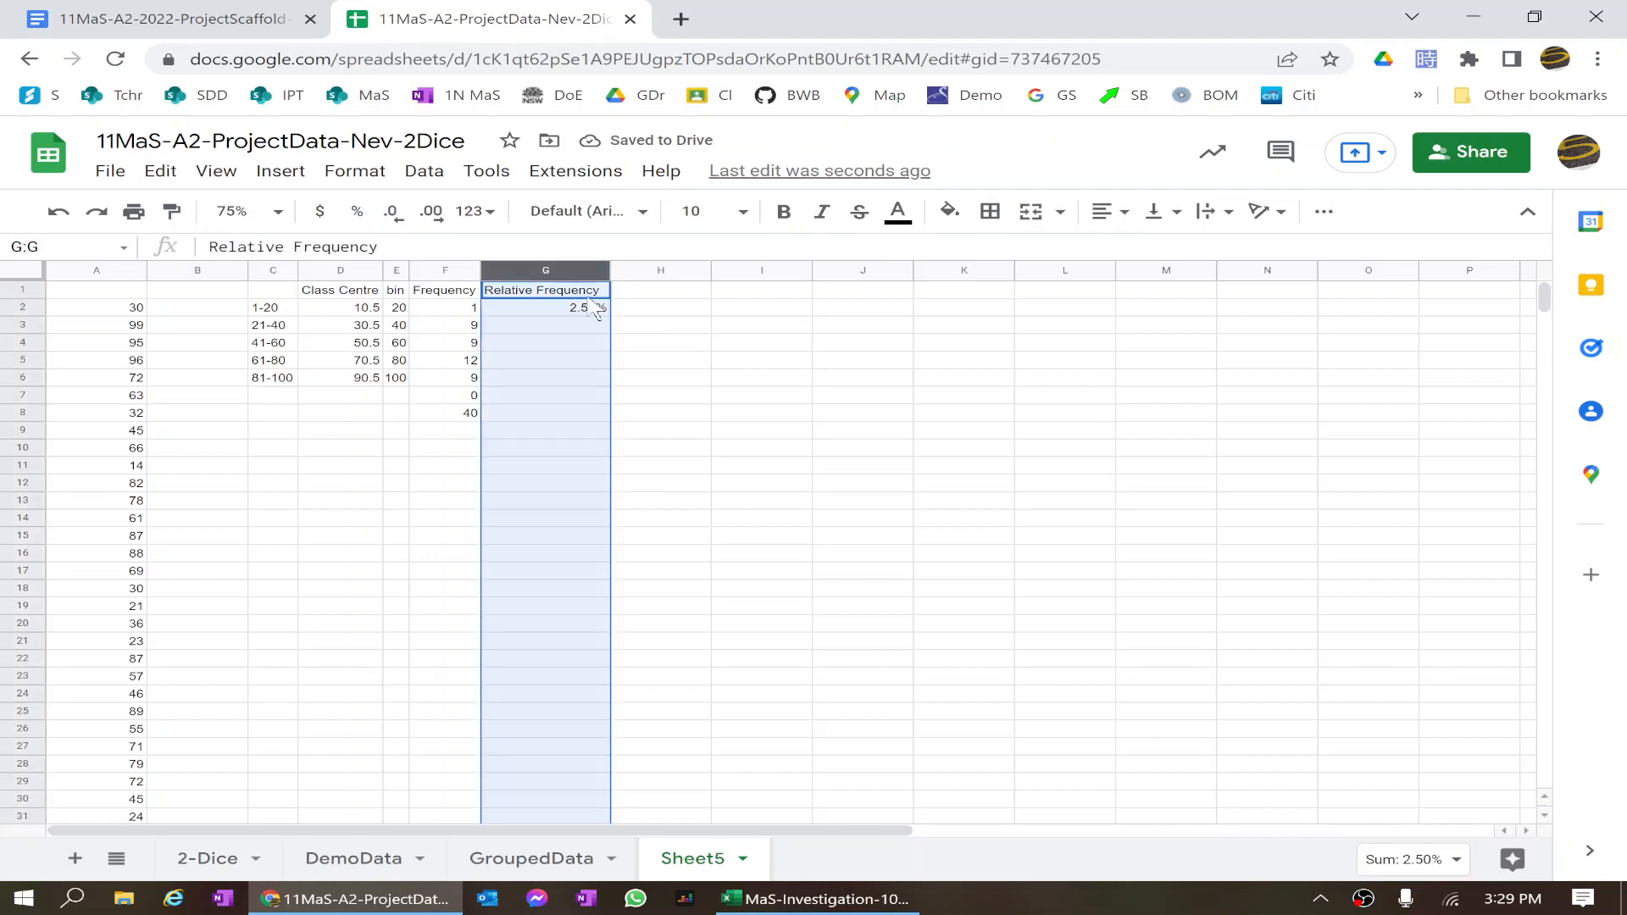
Try to fill the G2 formula down to G6 and inspect the cell references in the copied formulas G3:G6
click(593, 310)
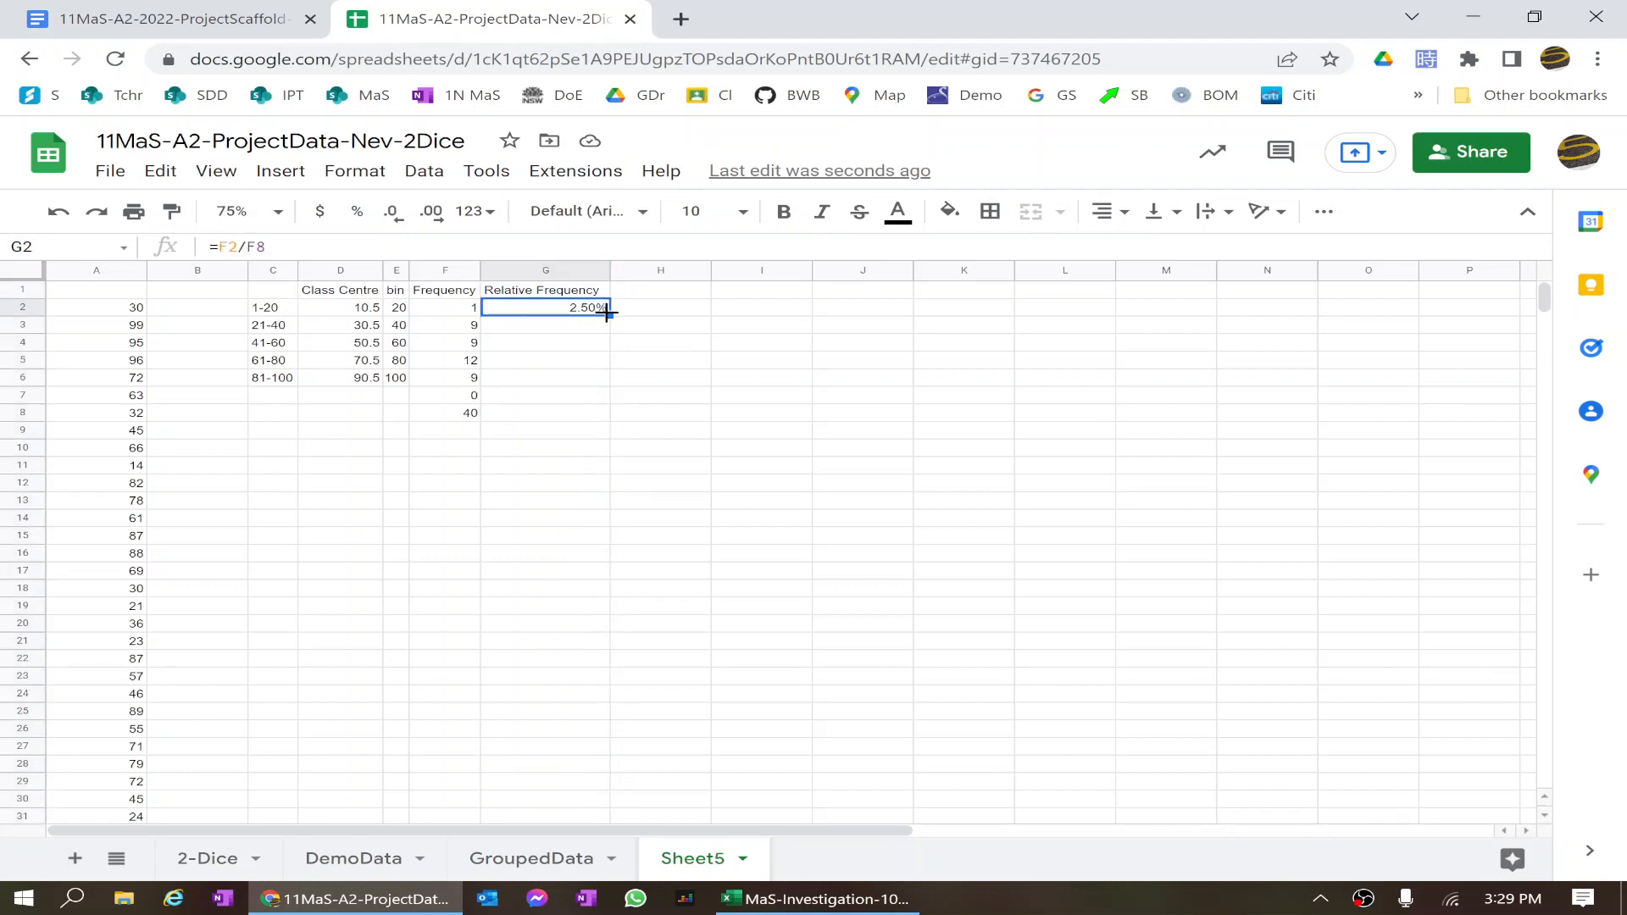
drag(609, 315, 621, 383)
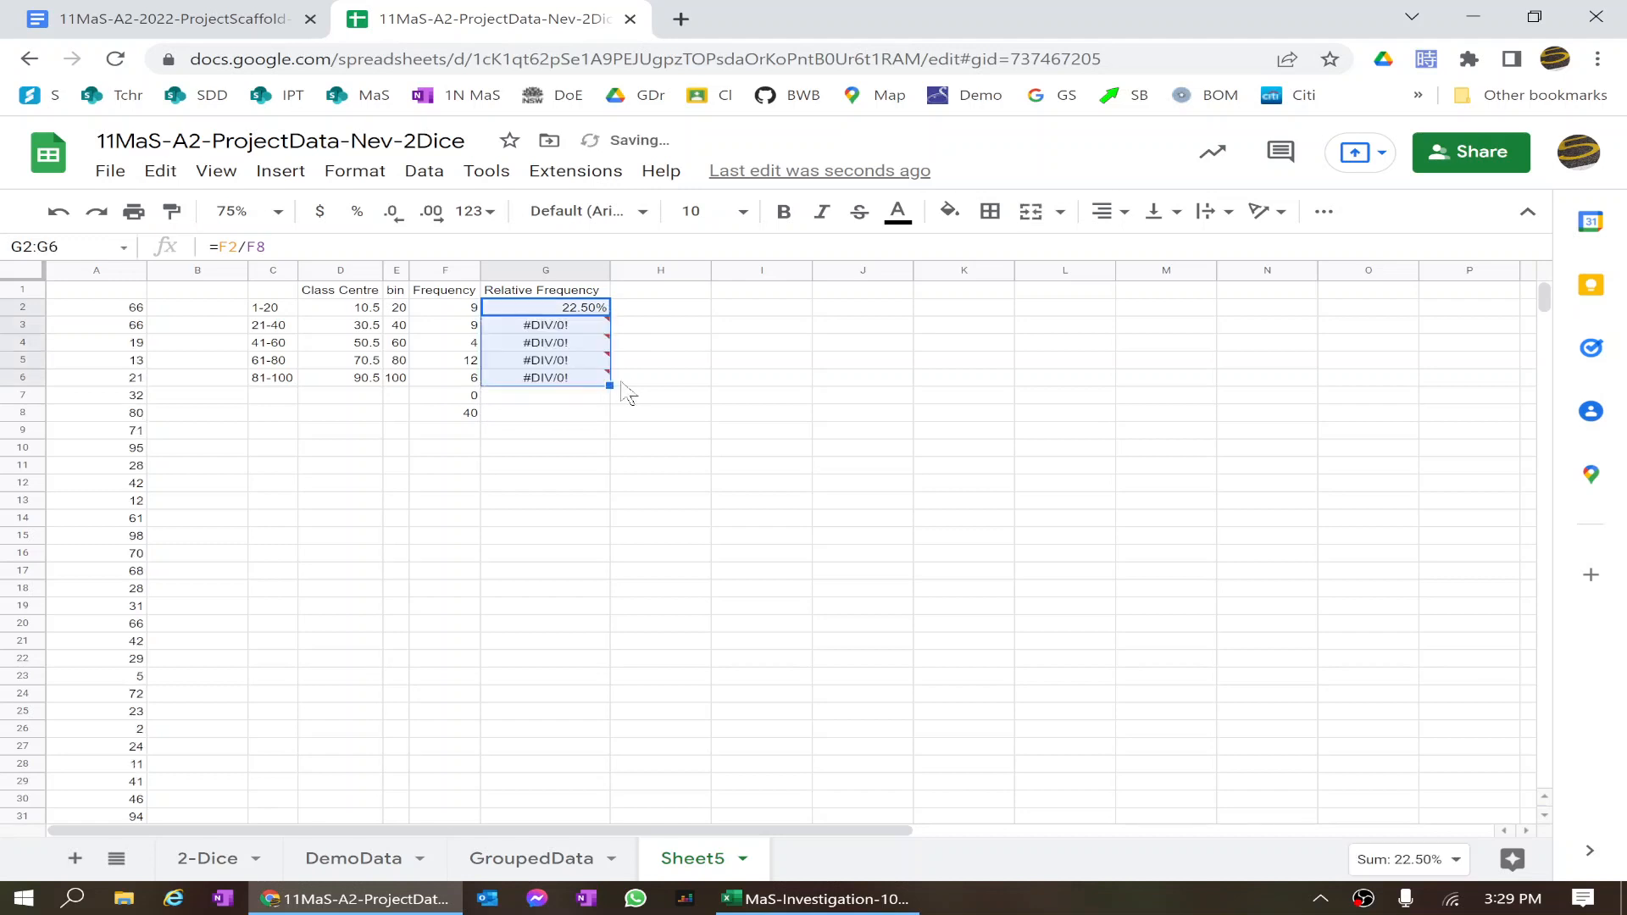
click(570, 325)
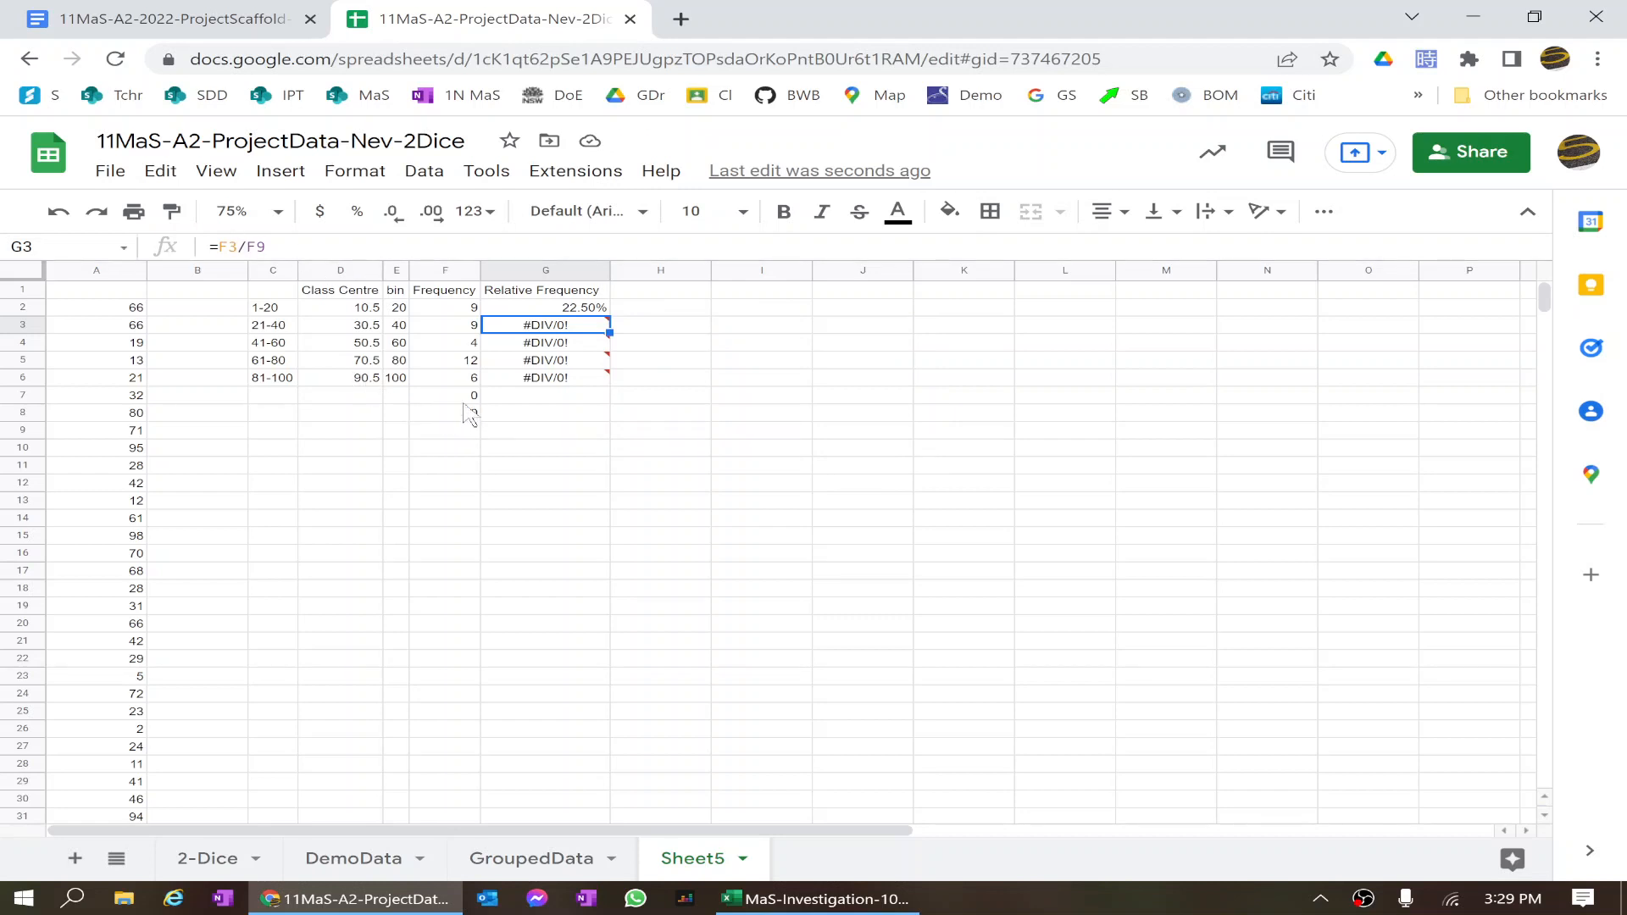
click(553, 344)
click(549, 362)
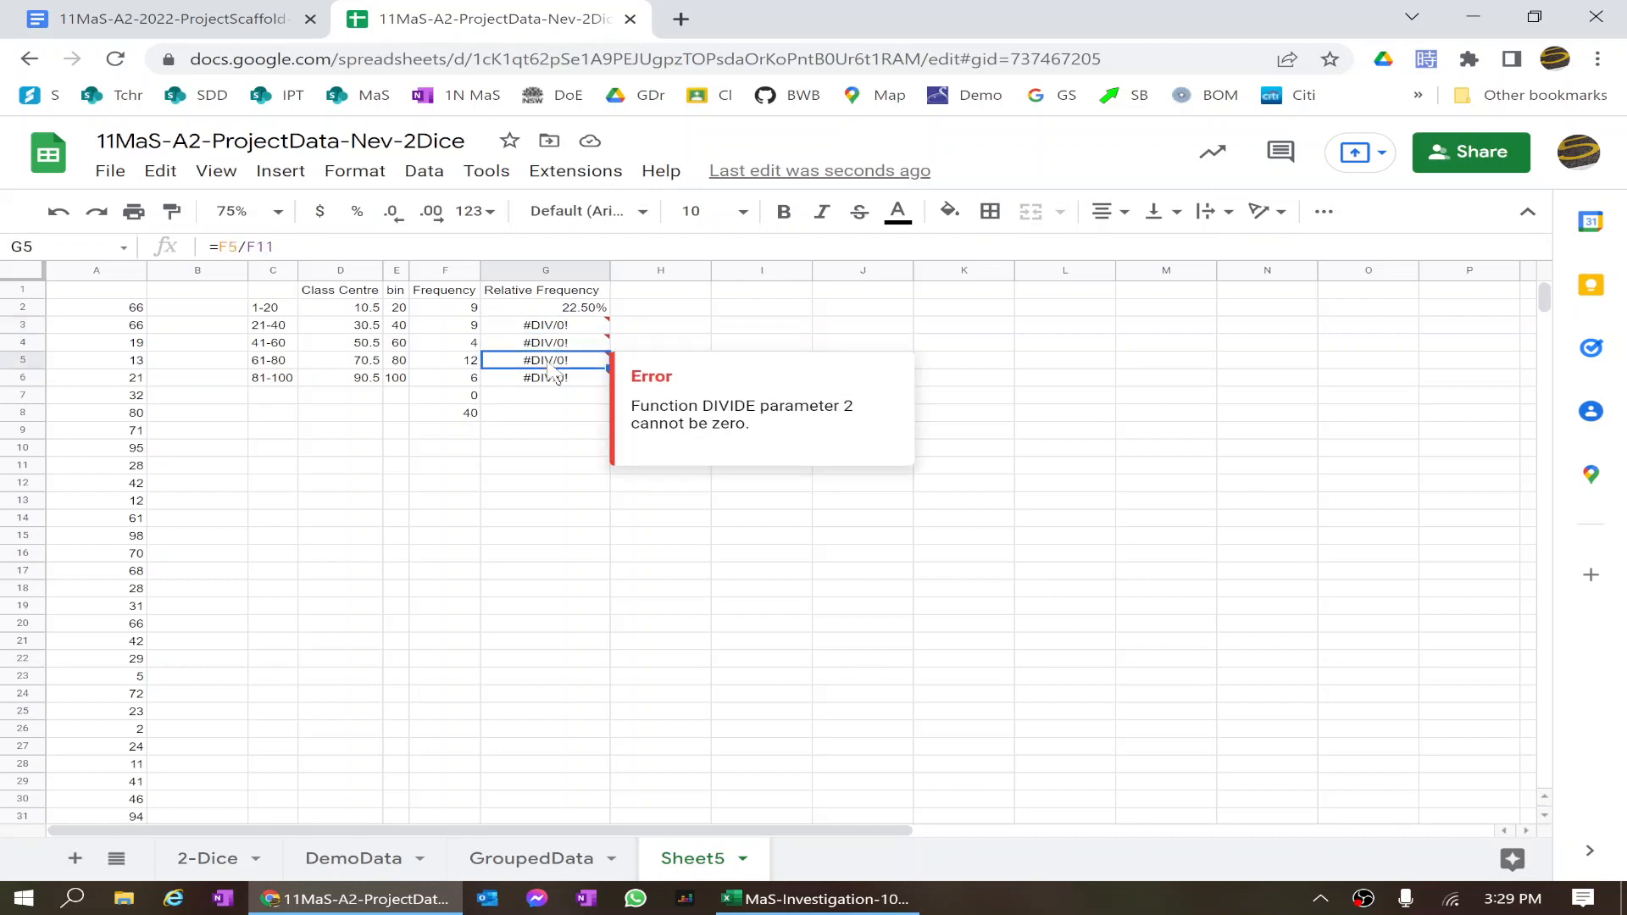
click(548, 378)
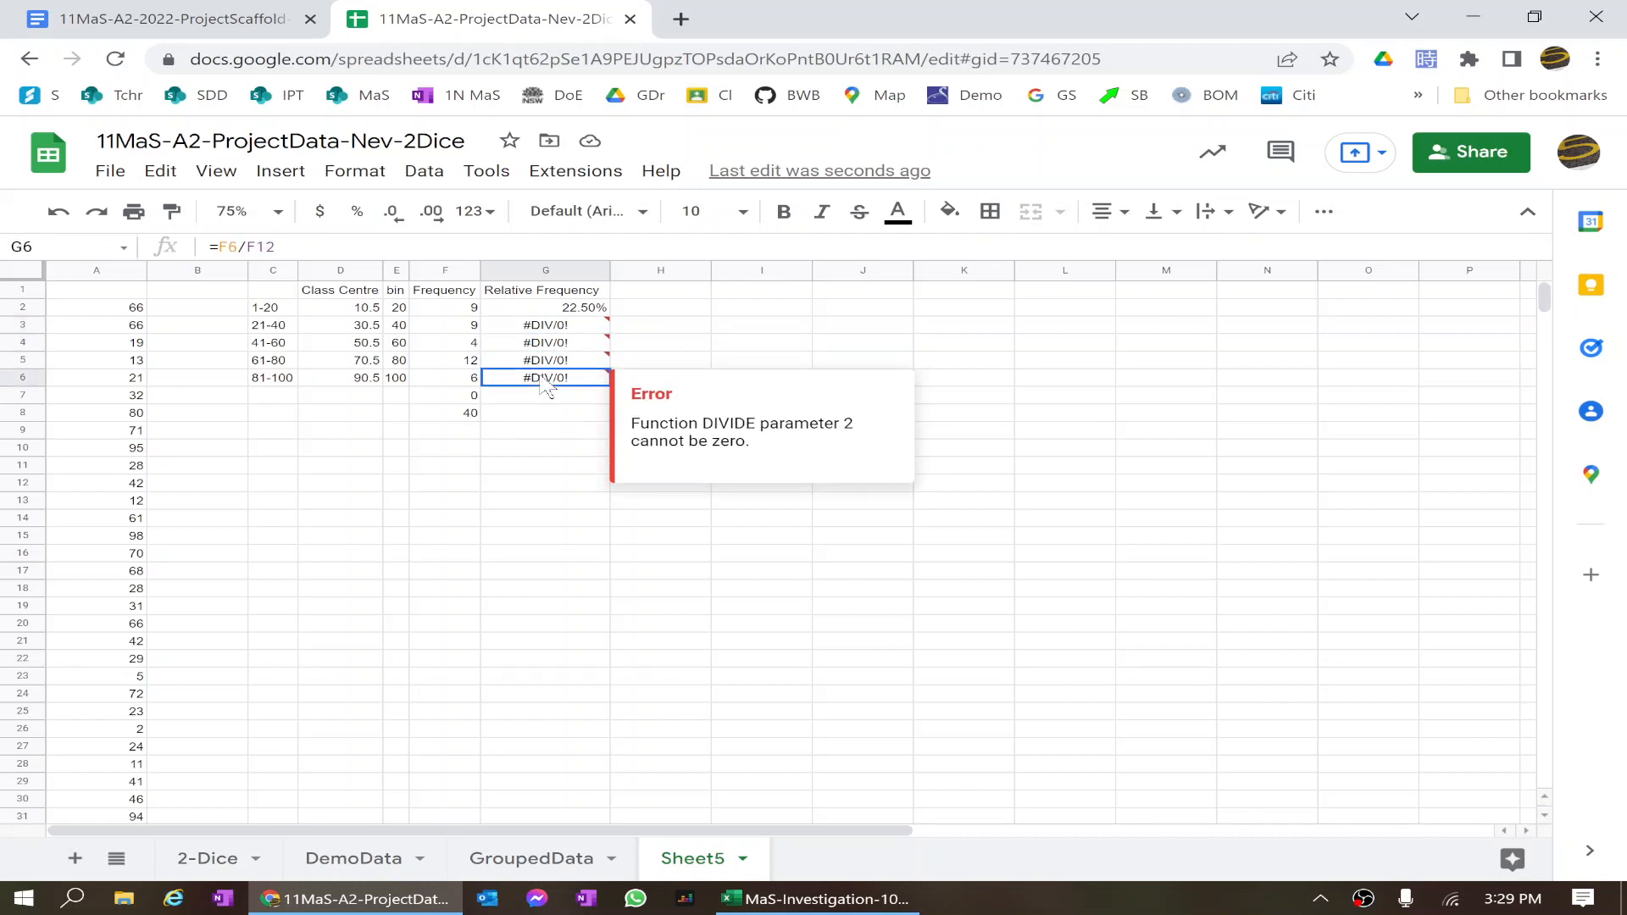
Change the formula in G2 to =F2/F$8, fixing the total's row, and fill it down to G6
click(566, 308)
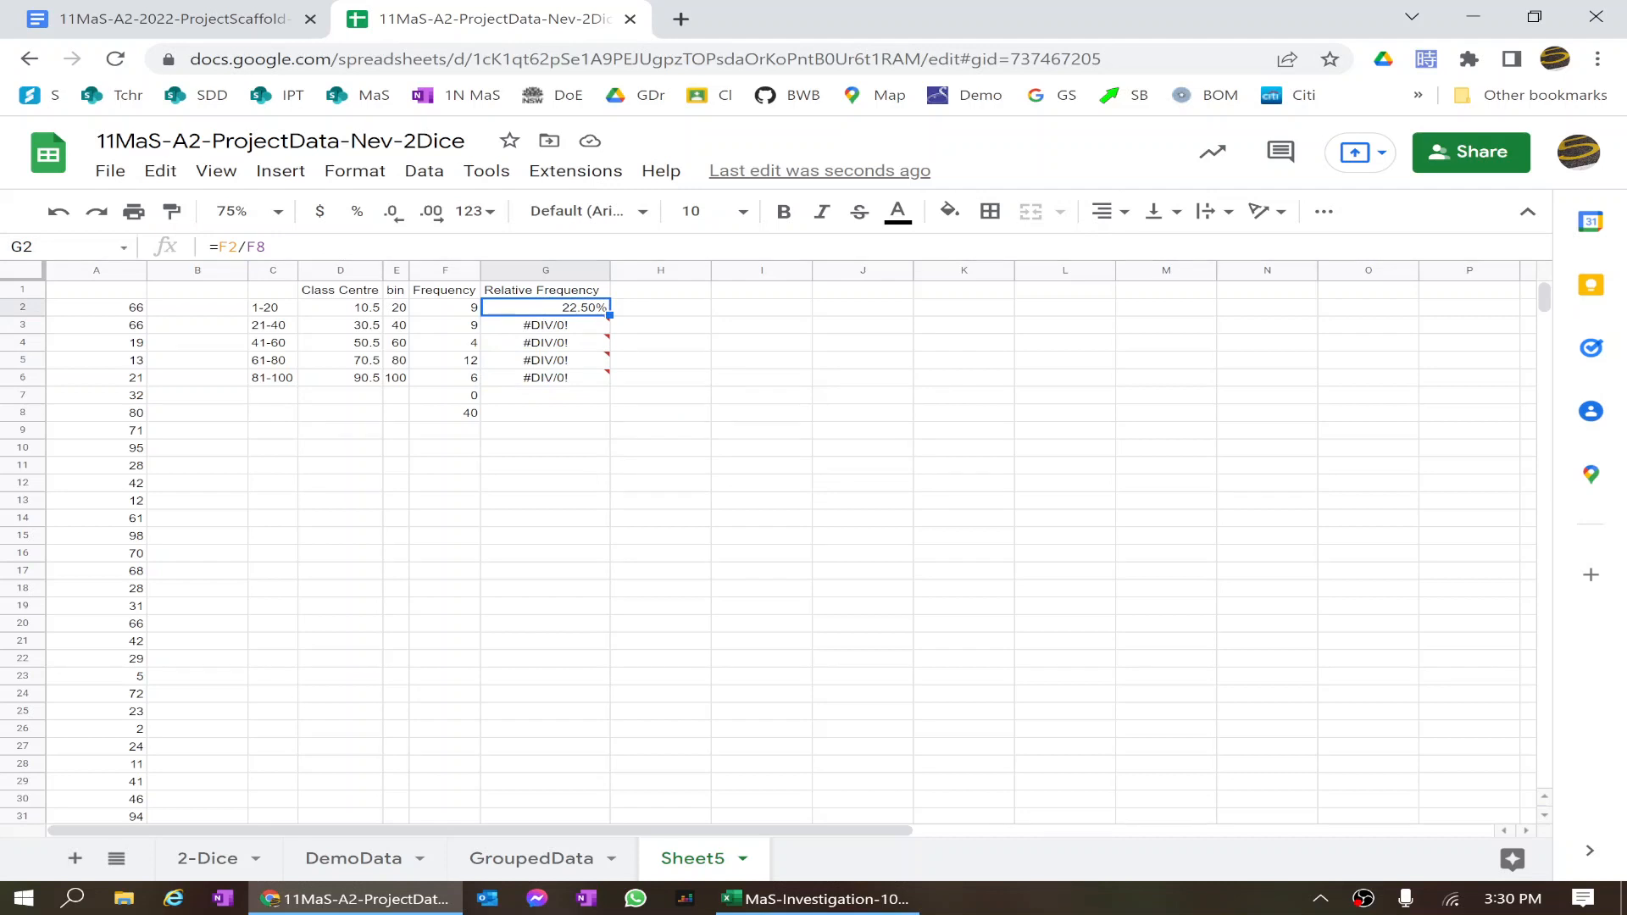
click(256, 247)
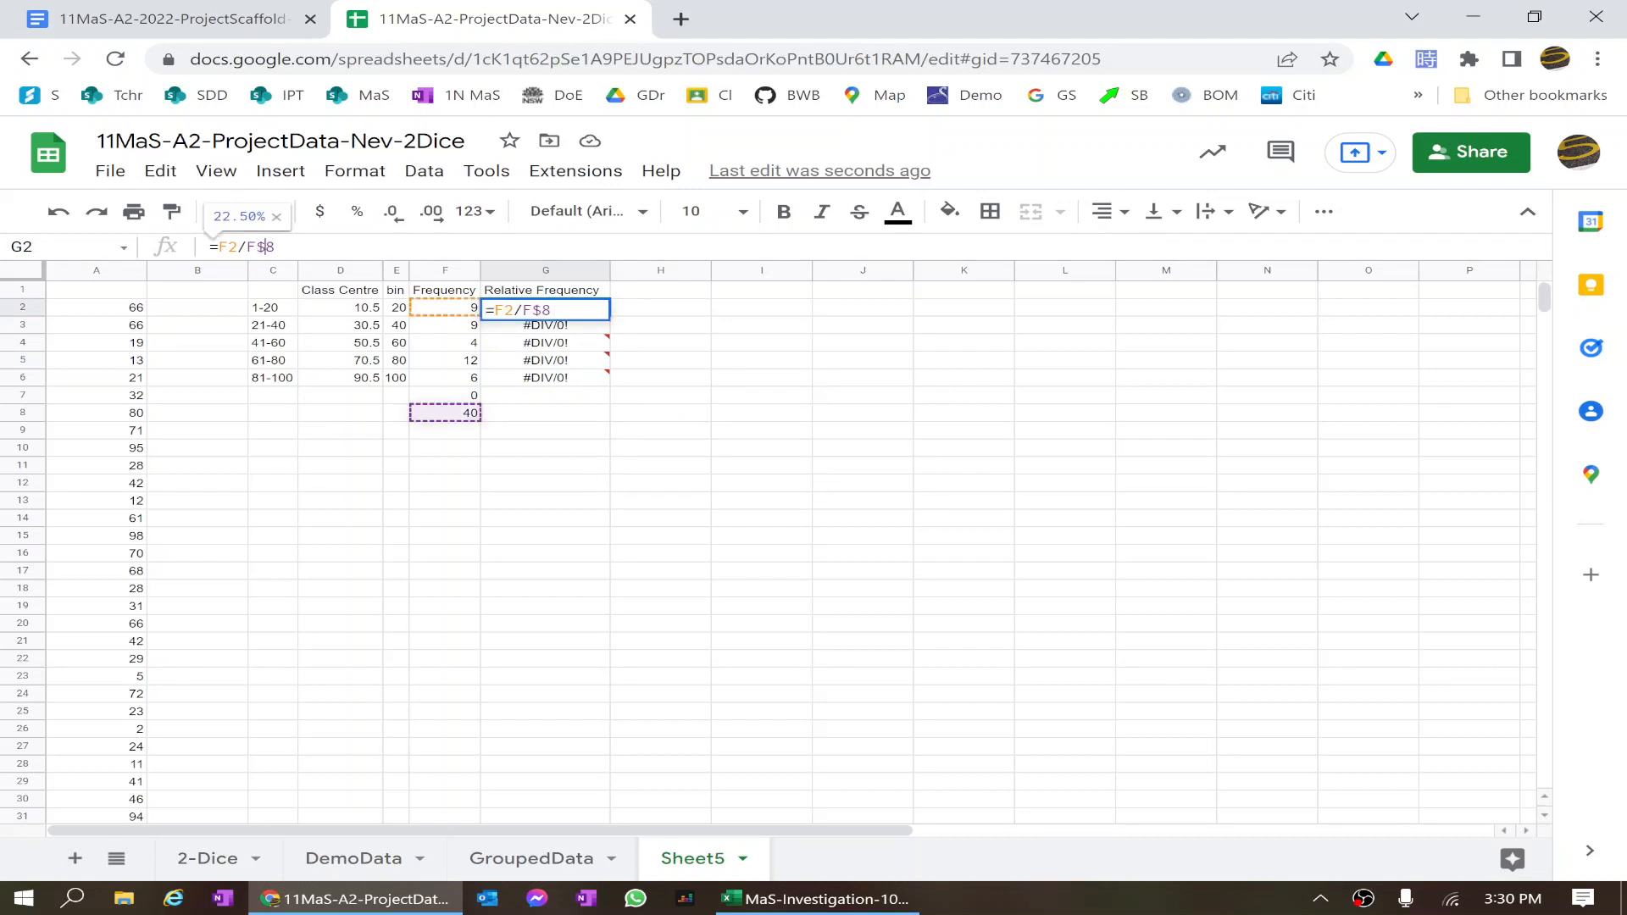
key(Return)
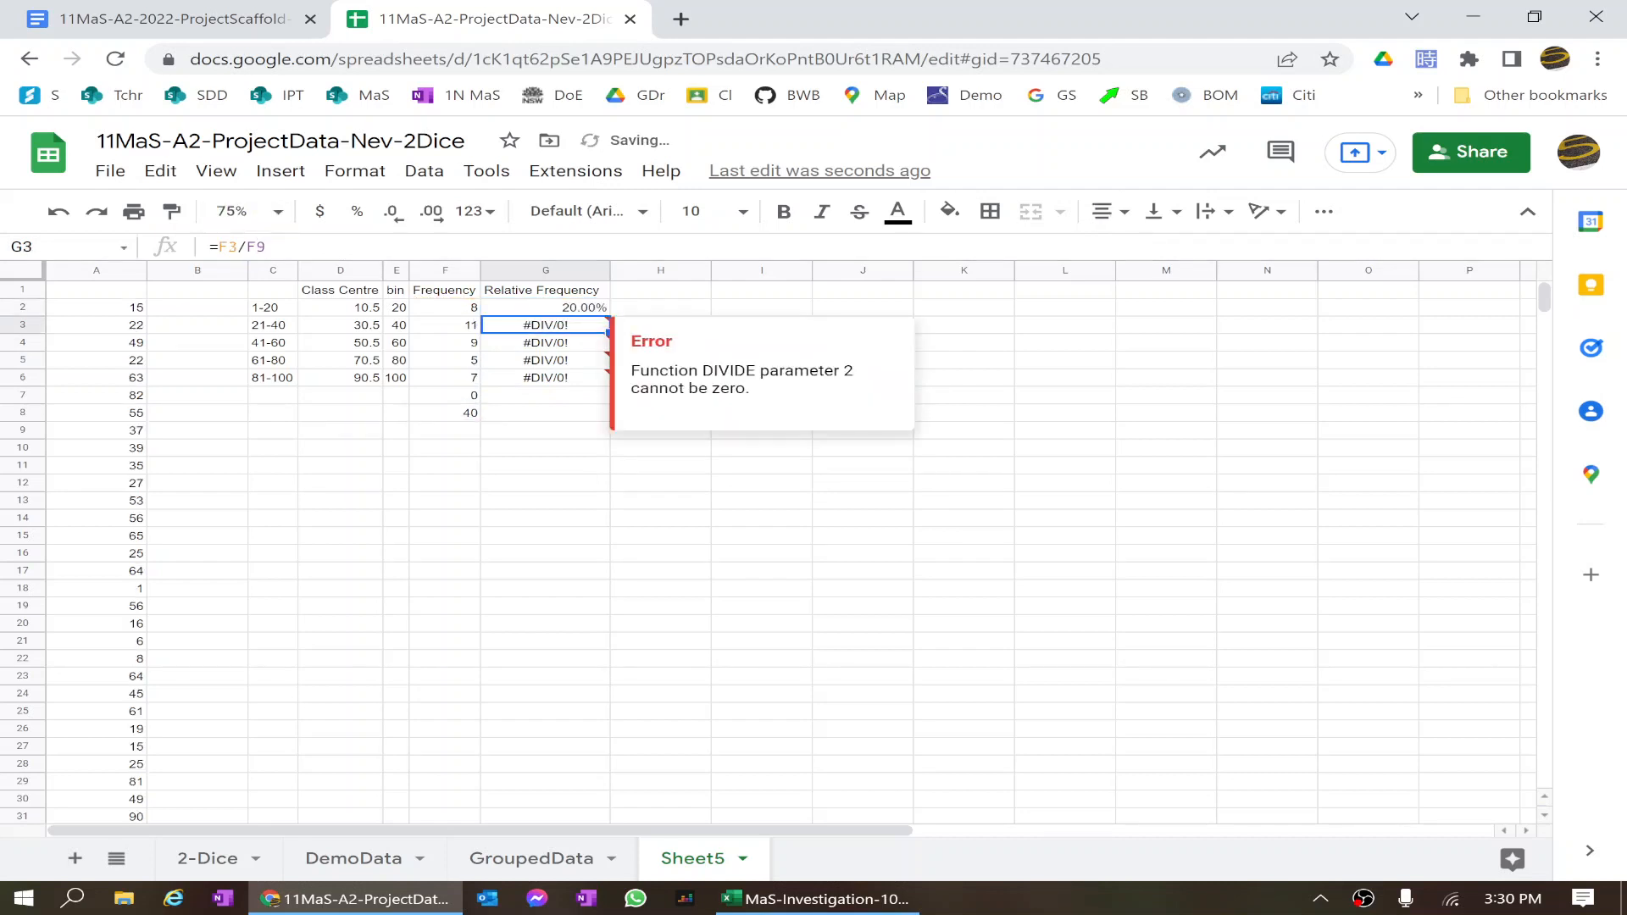
click(544, 308)
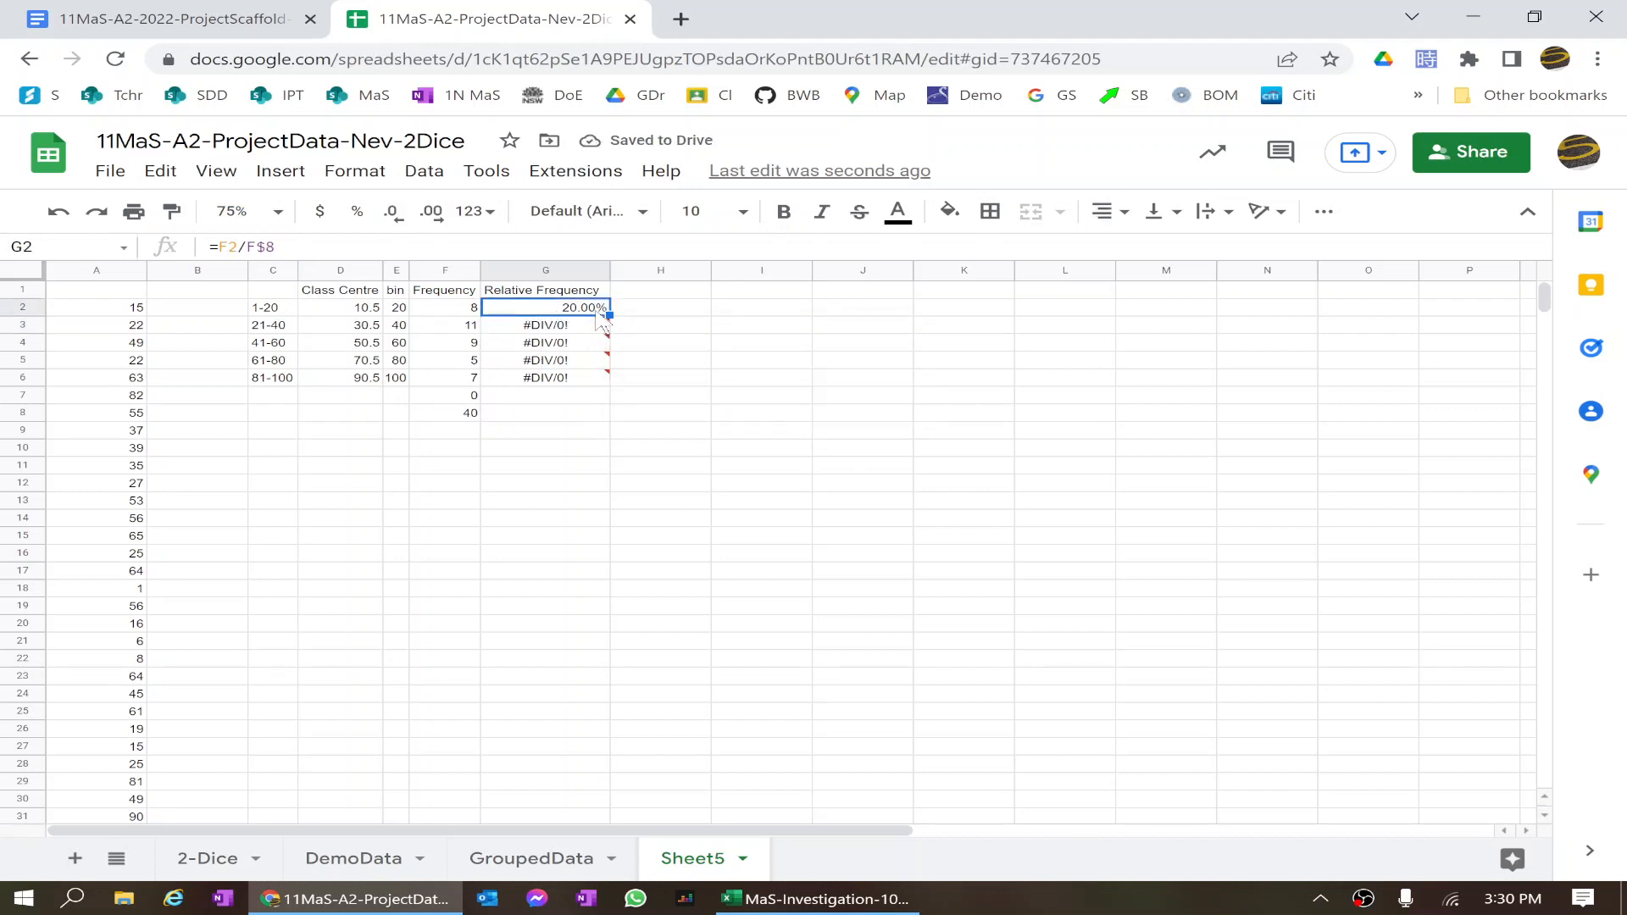
drag(606, 314, 603, 378)
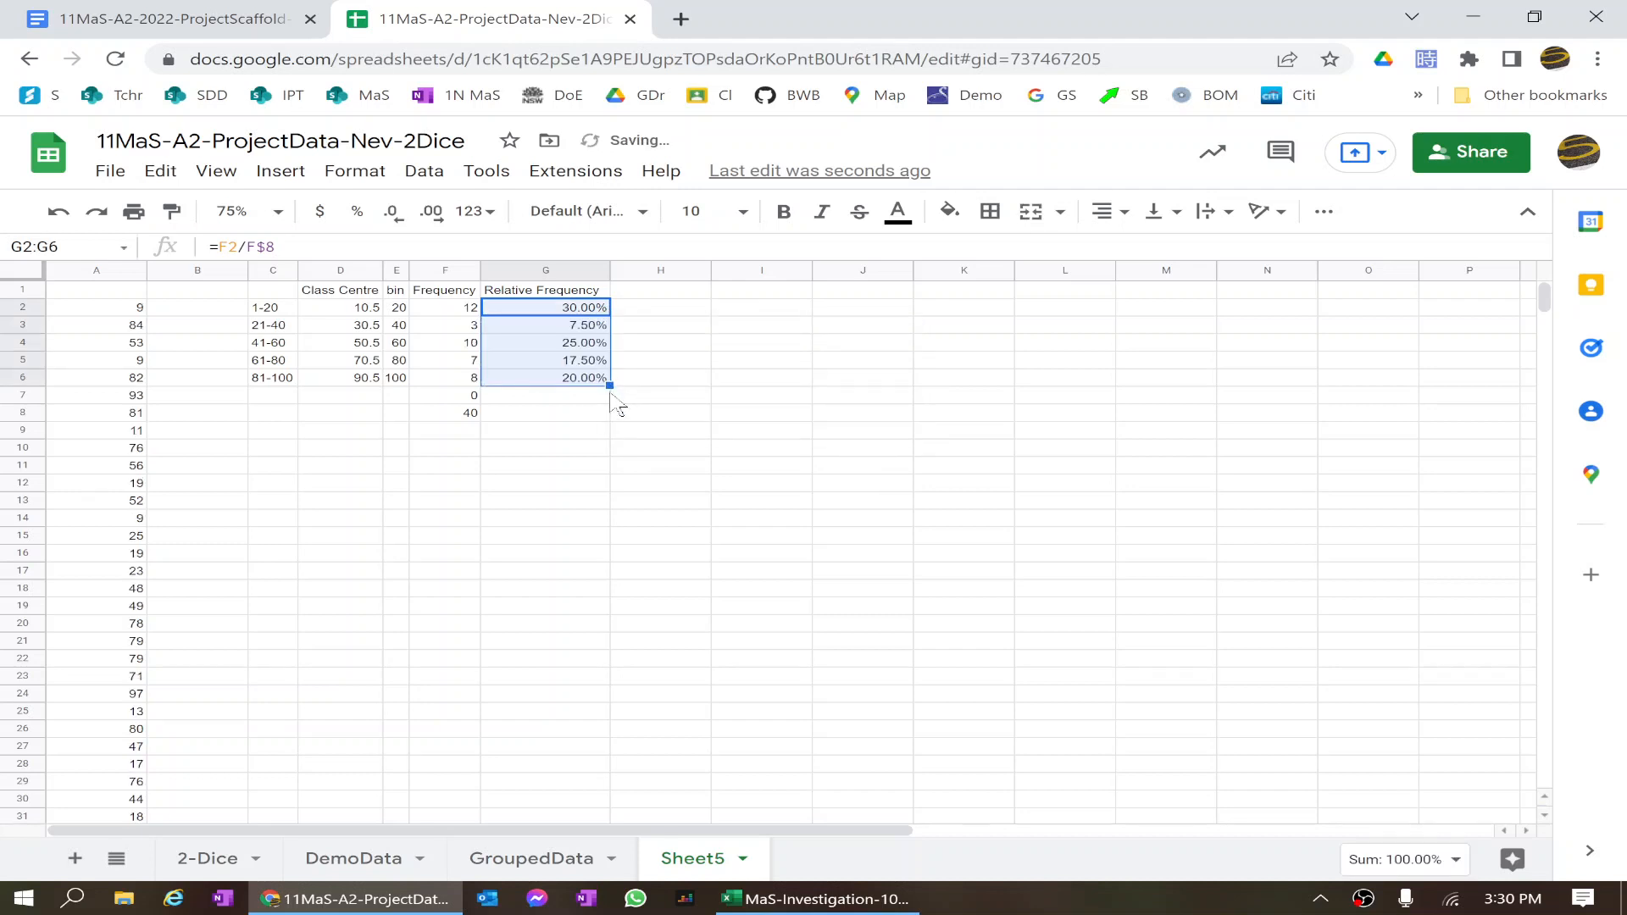
Recalculate the random numbers several times by clearing the empty cell G8
click(569, 416)
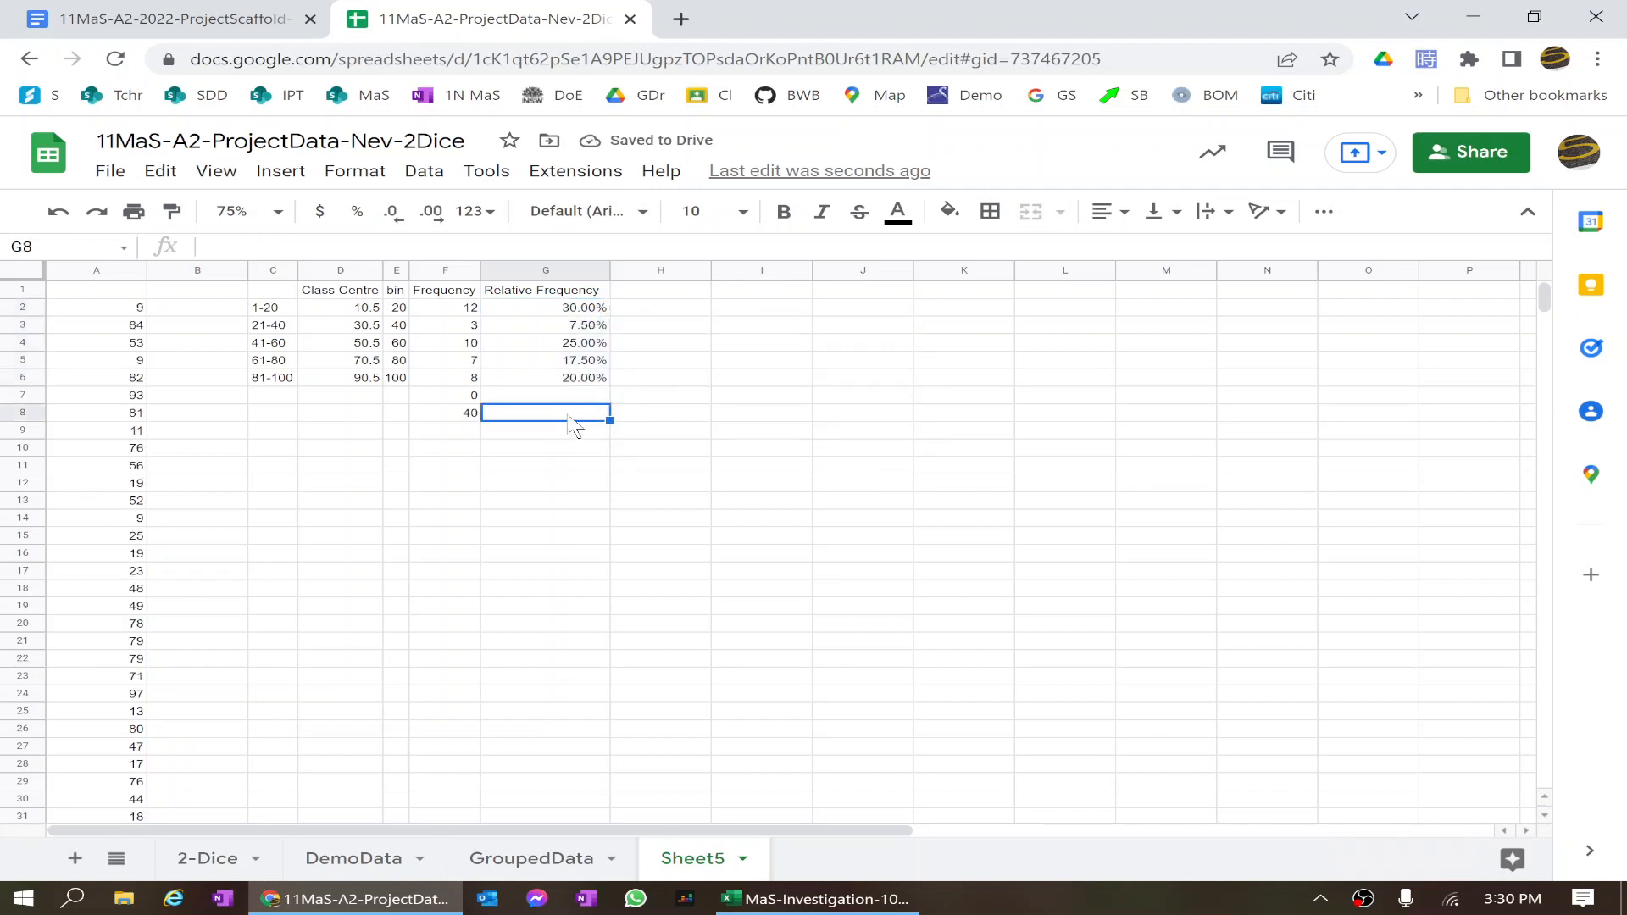
key(Delete)
key(Delete)
key(Delete)
key(Delete)
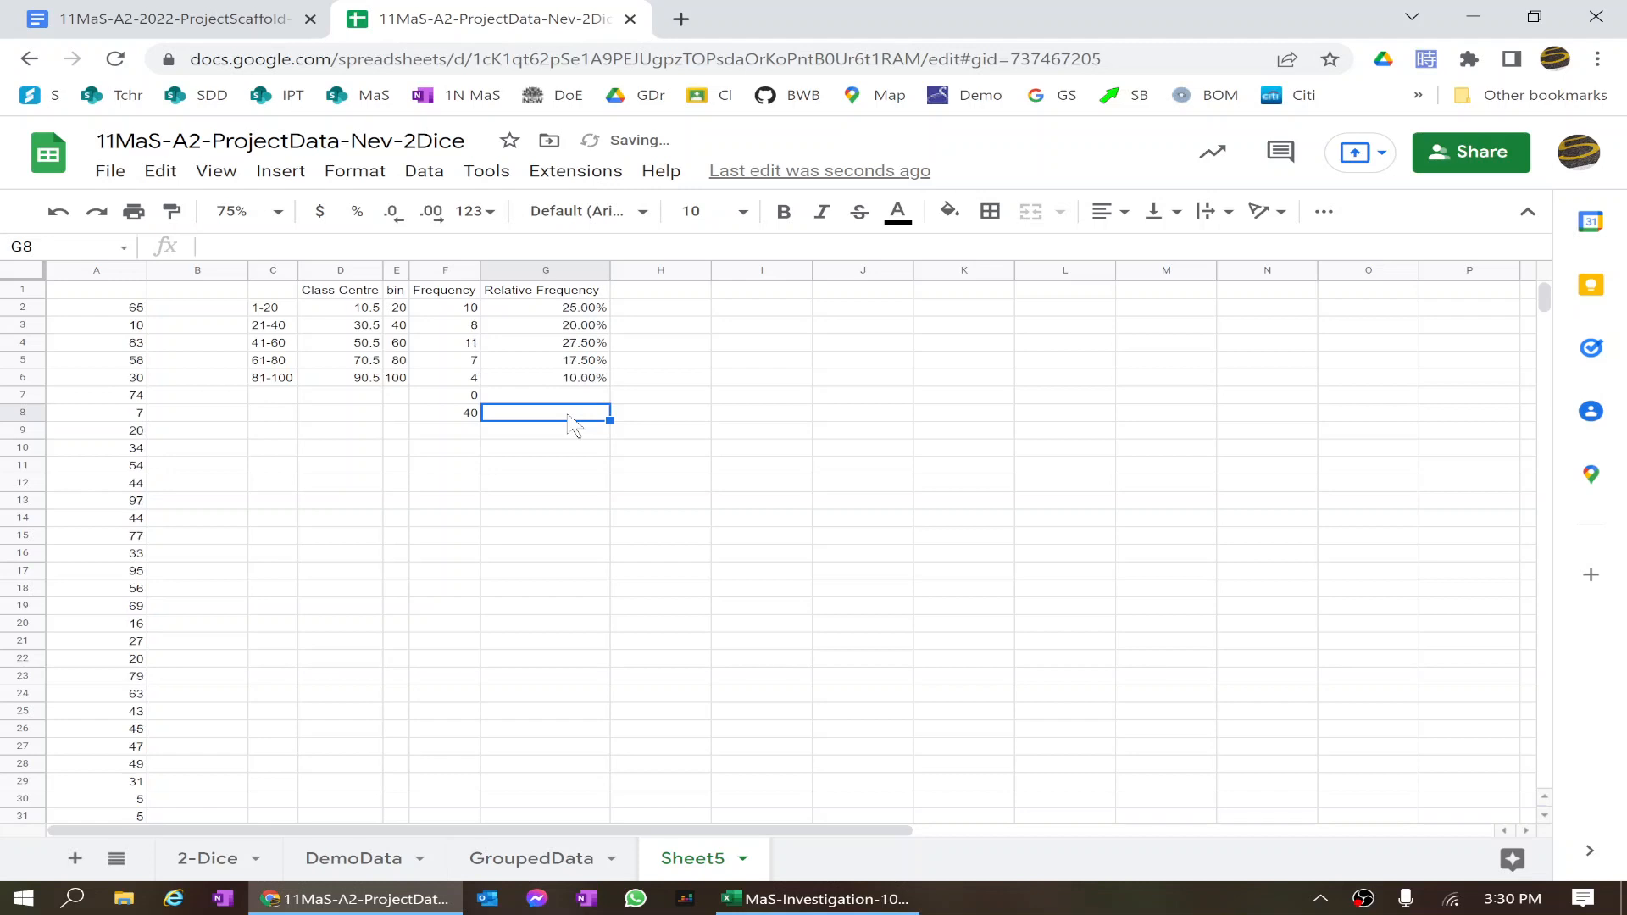
Recalculate the random numbers twice more and look through the list in column A down to its last row
key(Delete)
key(Delete)
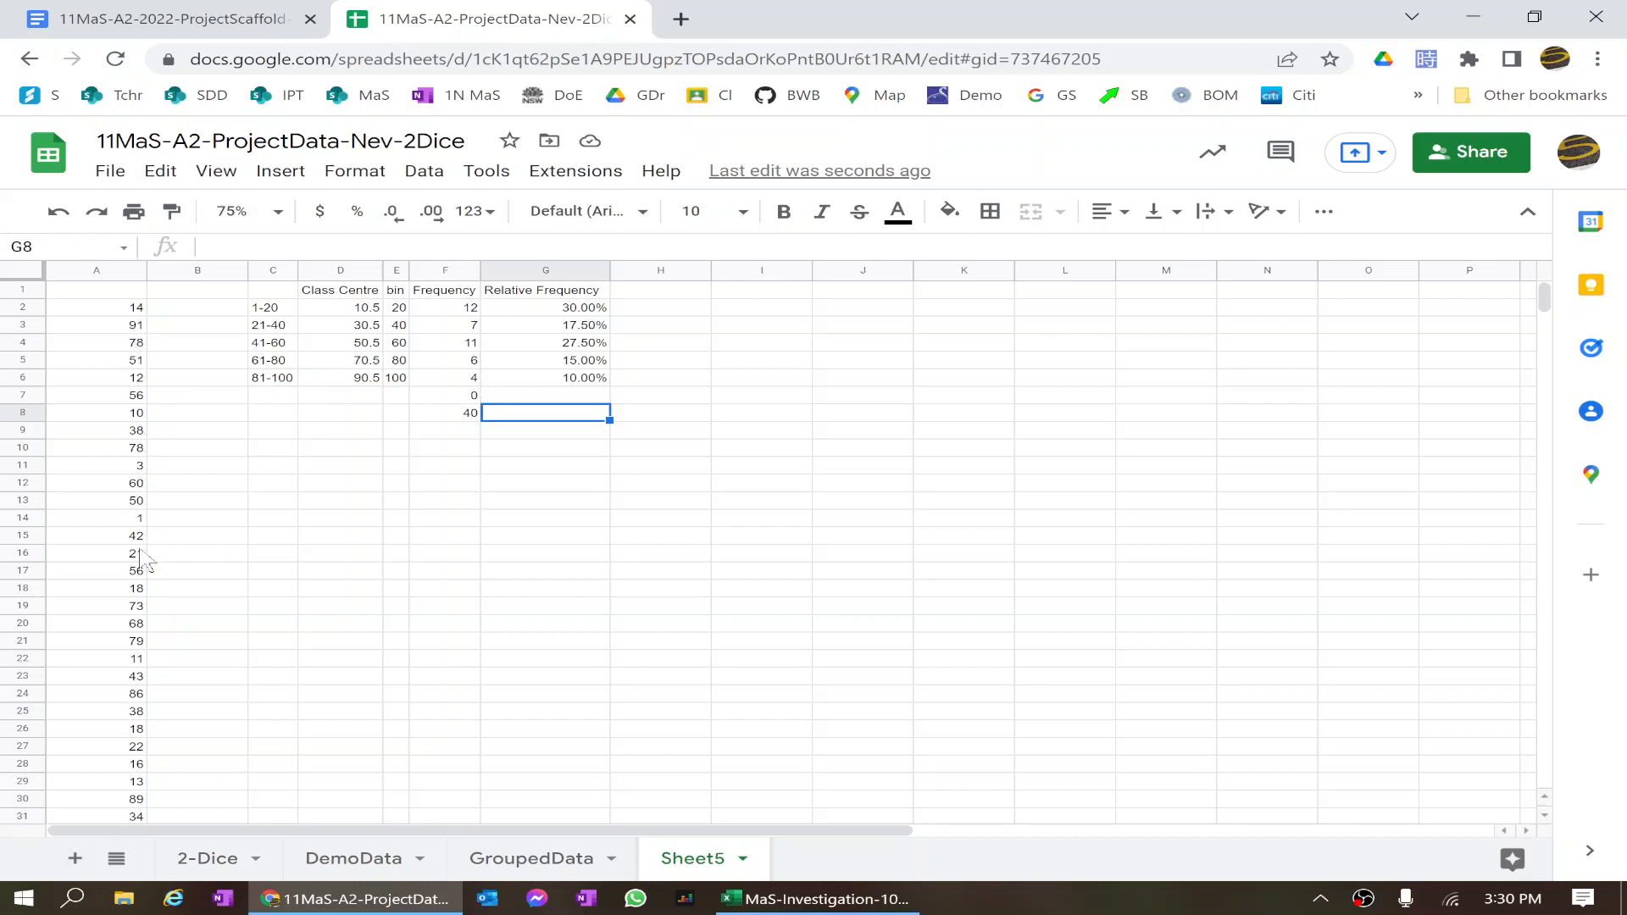
scroll(160, 683, down, 5)
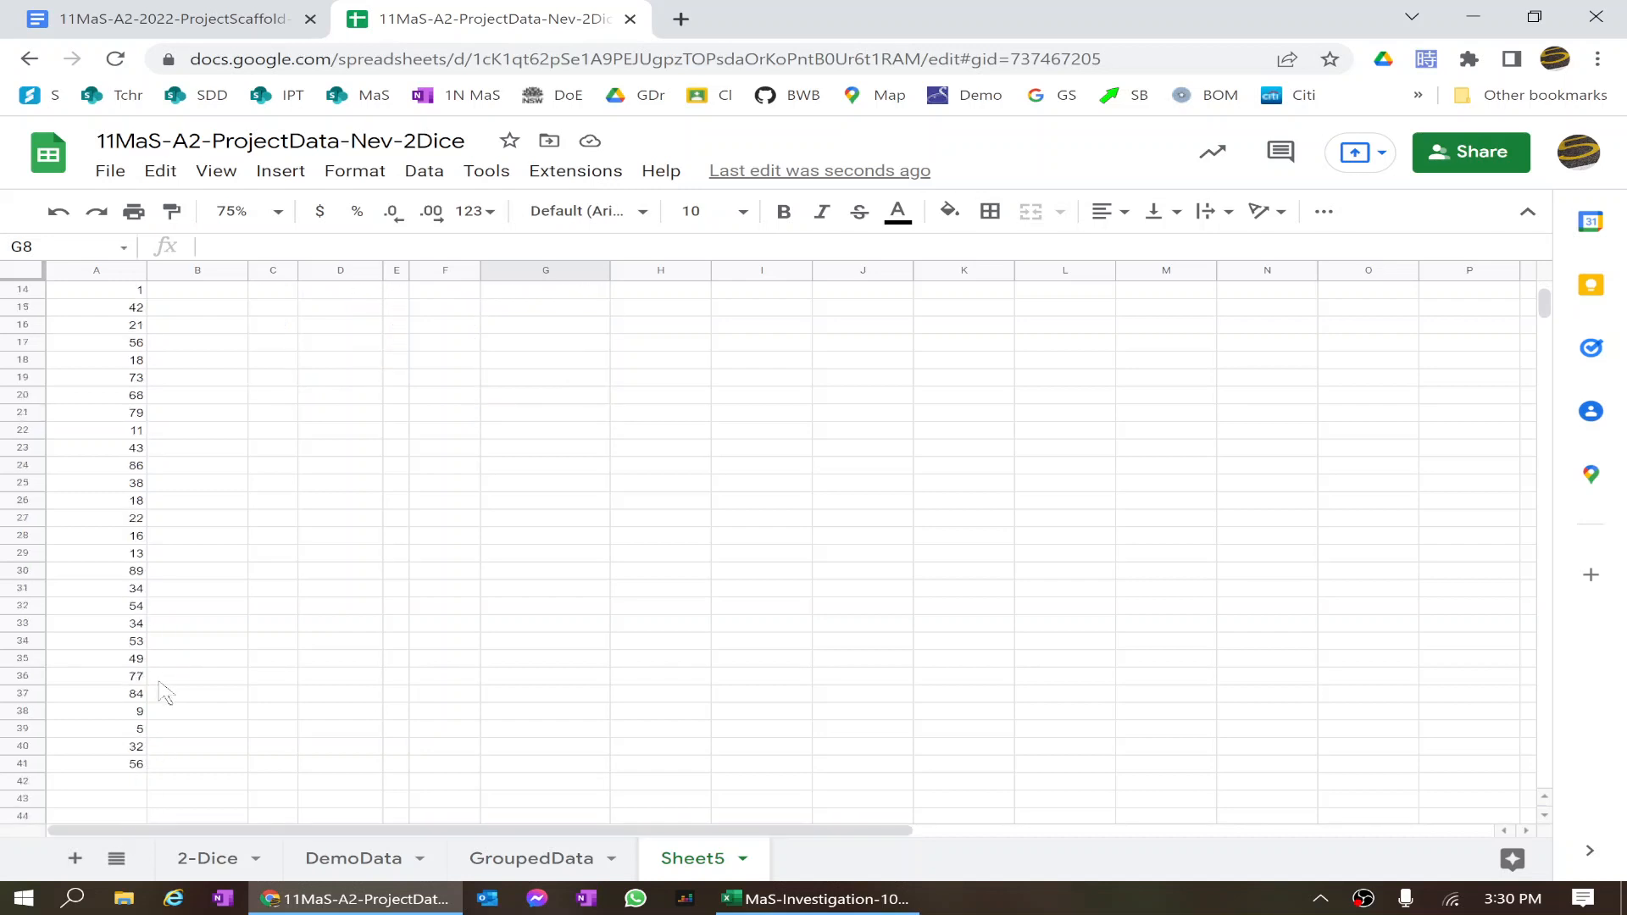
scroll(161, 690, up, 5)
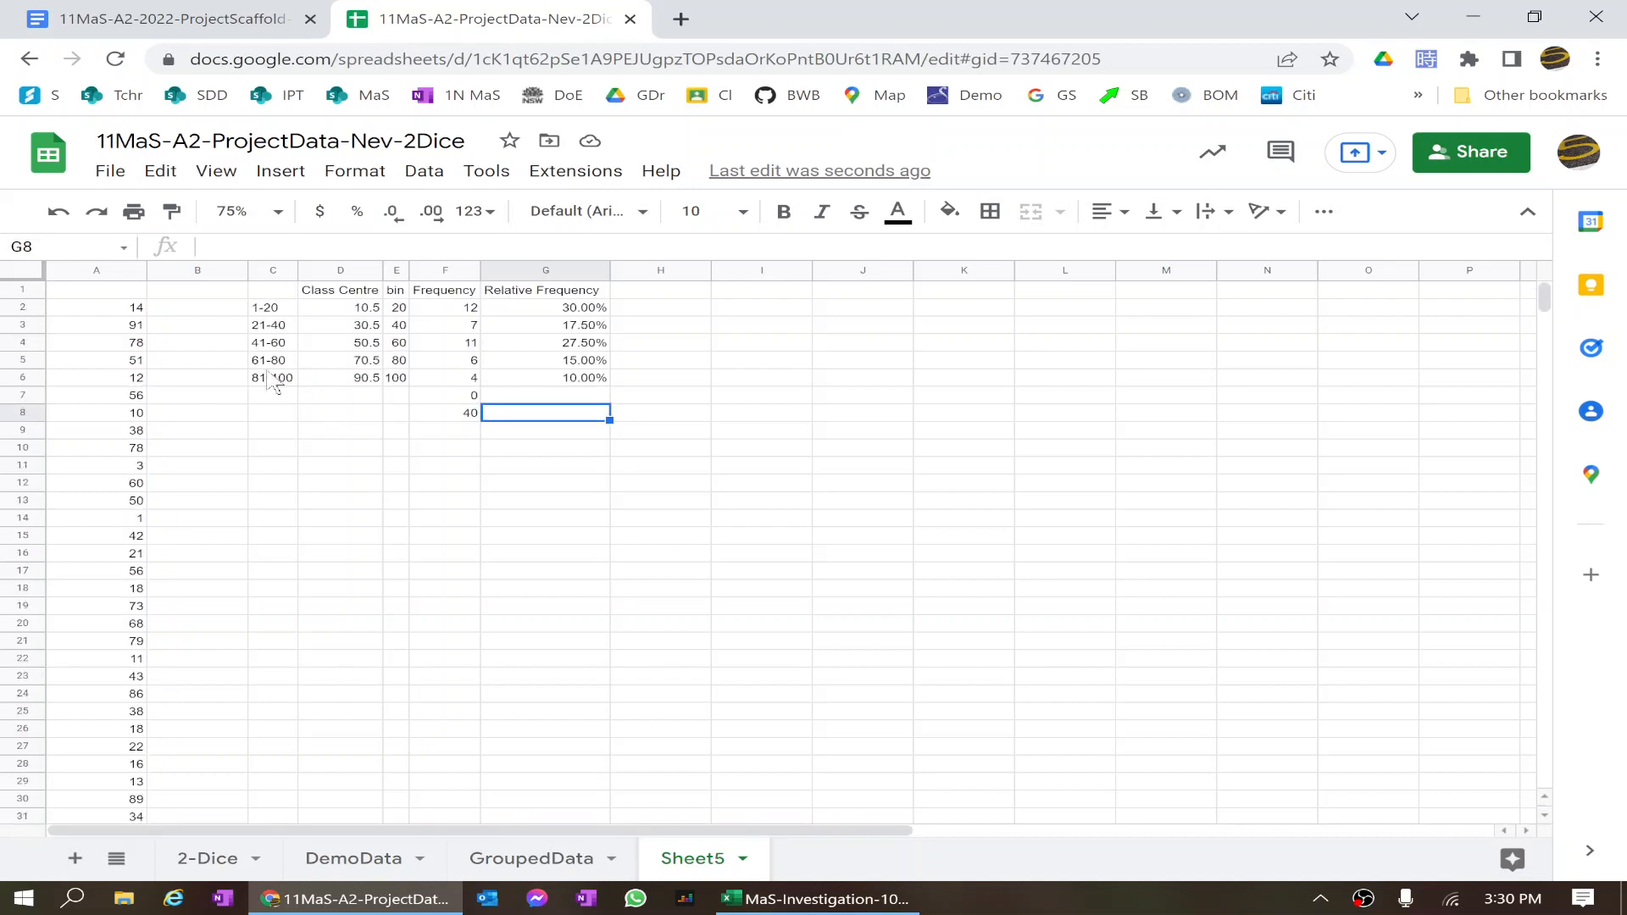
click(599, 453)
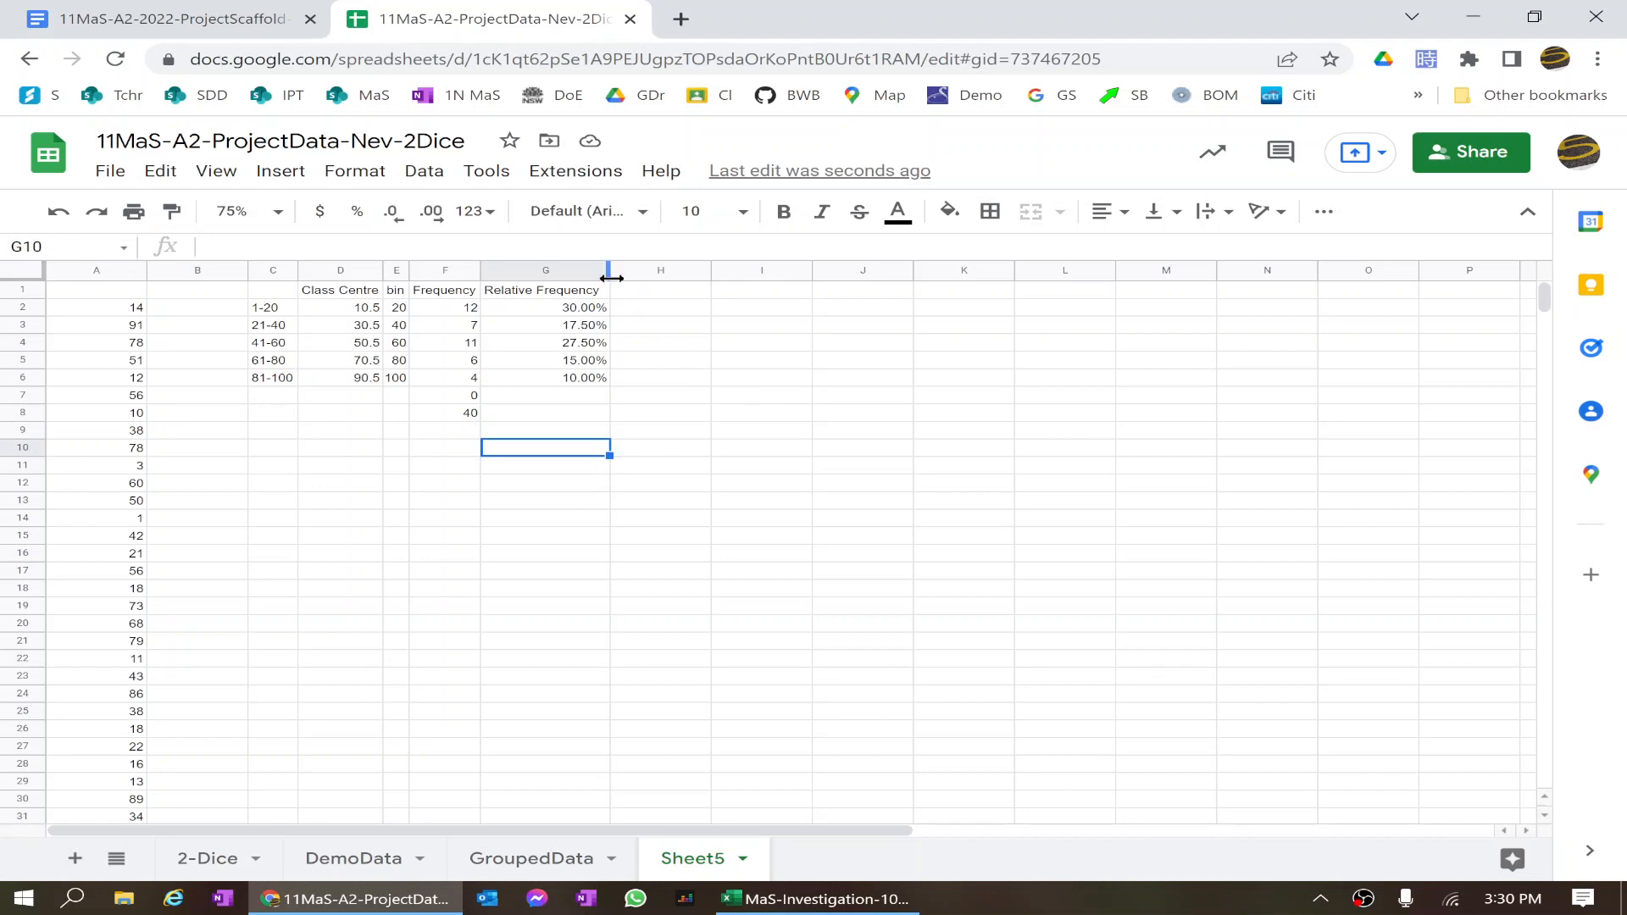
Look at the frequency table on the GroupedData sheet for comparison and return to Sheet5
click(568, 872)
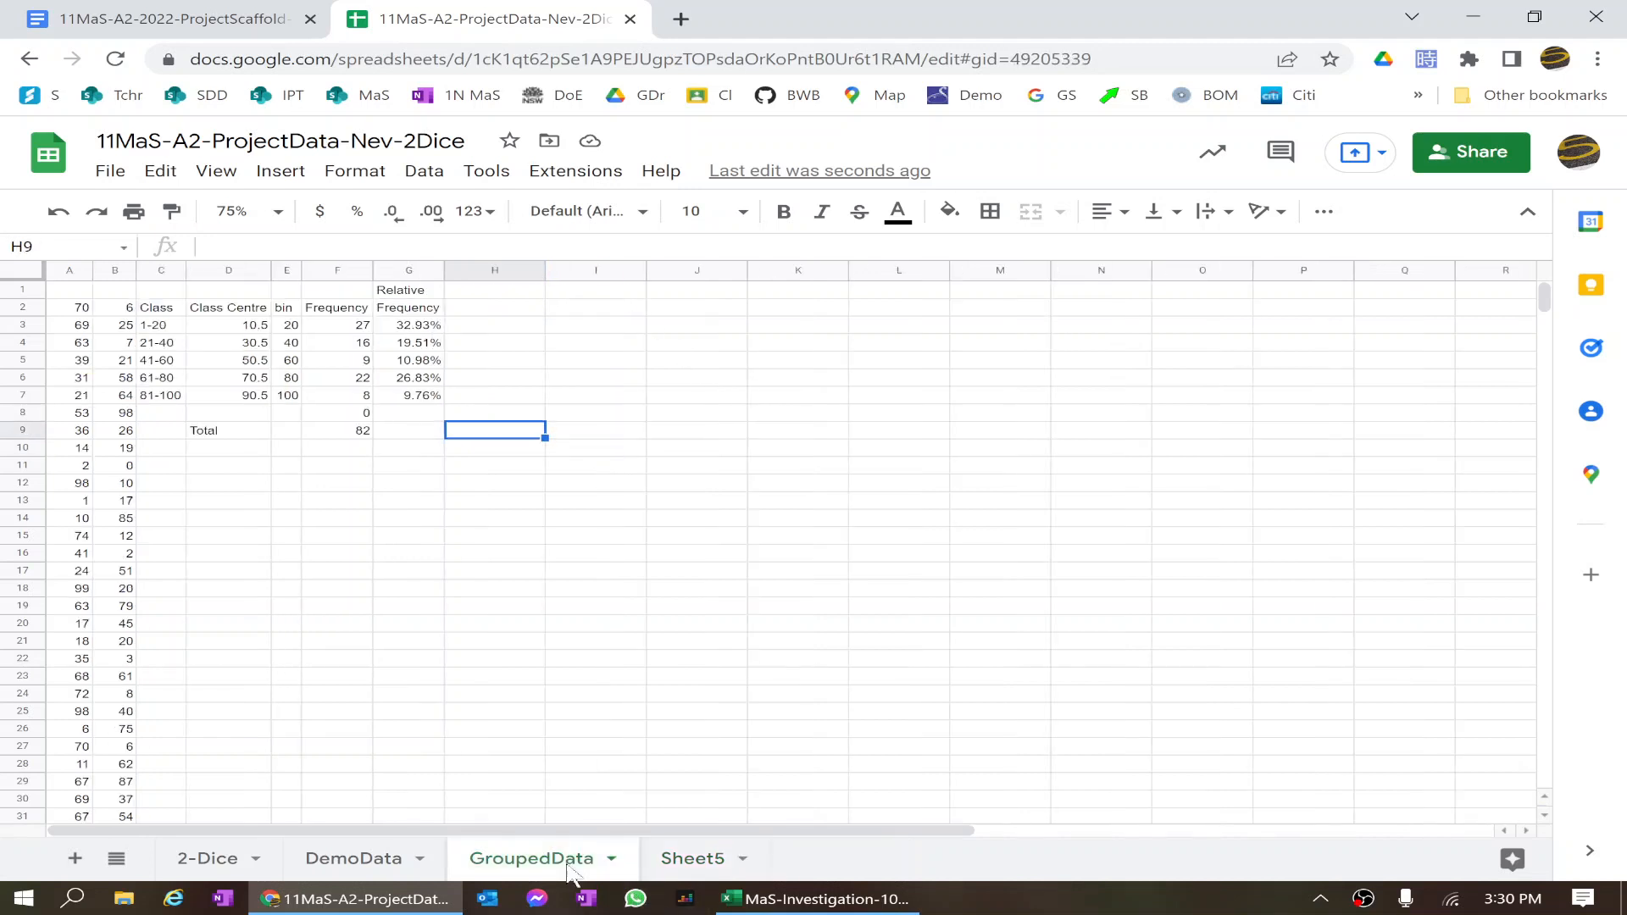
click(674, 862)
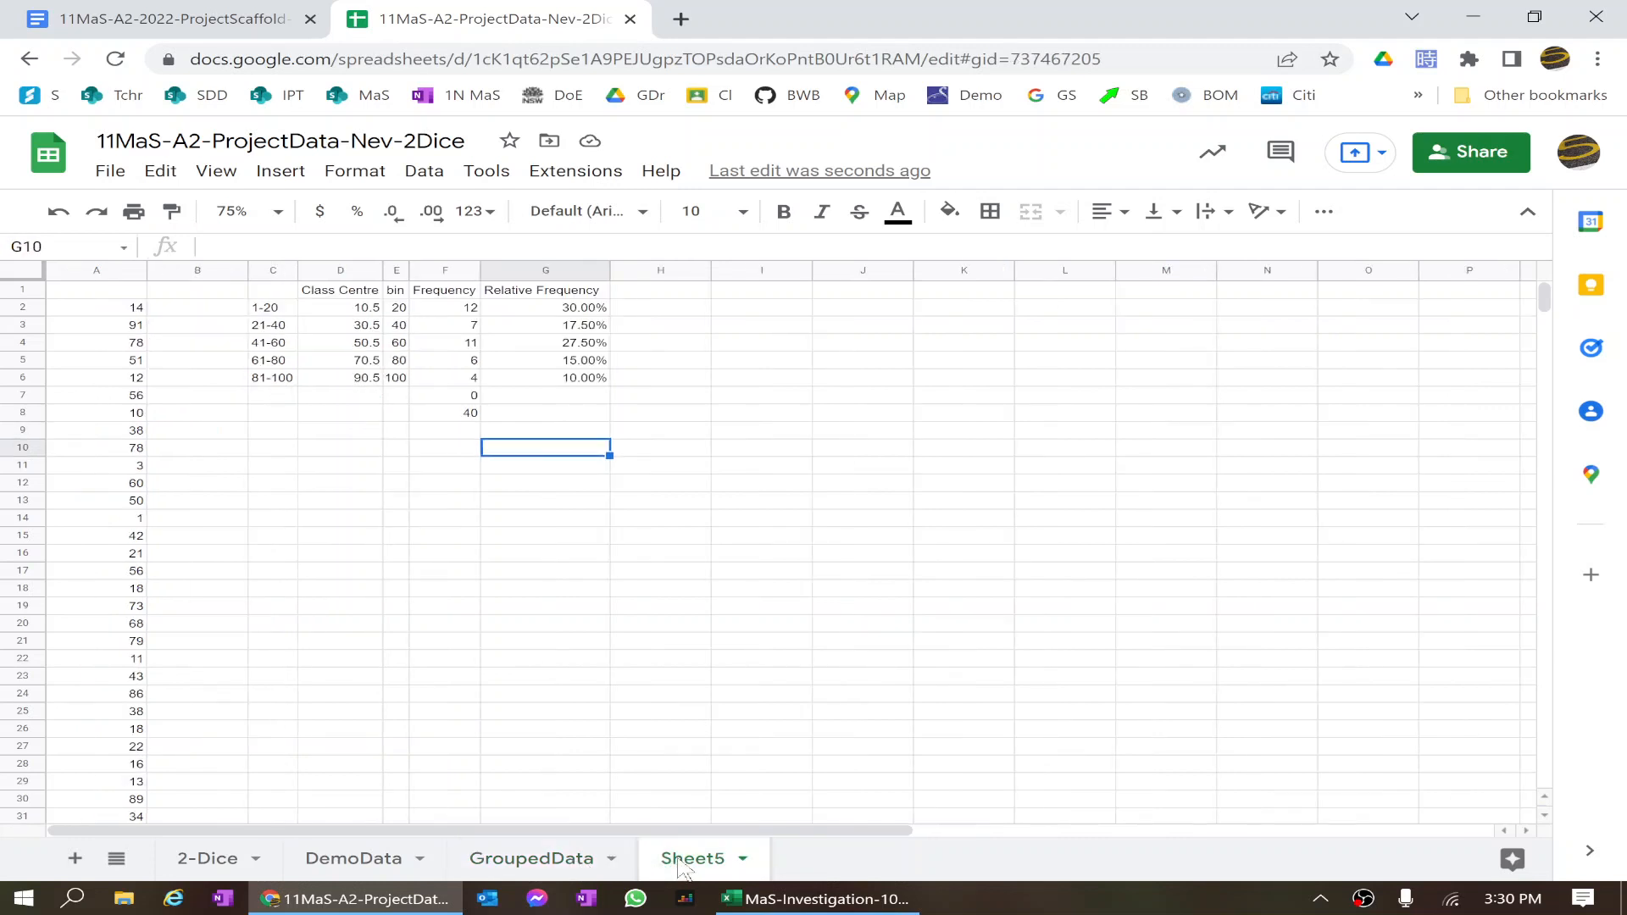
scroll(699, 589, down, 1)
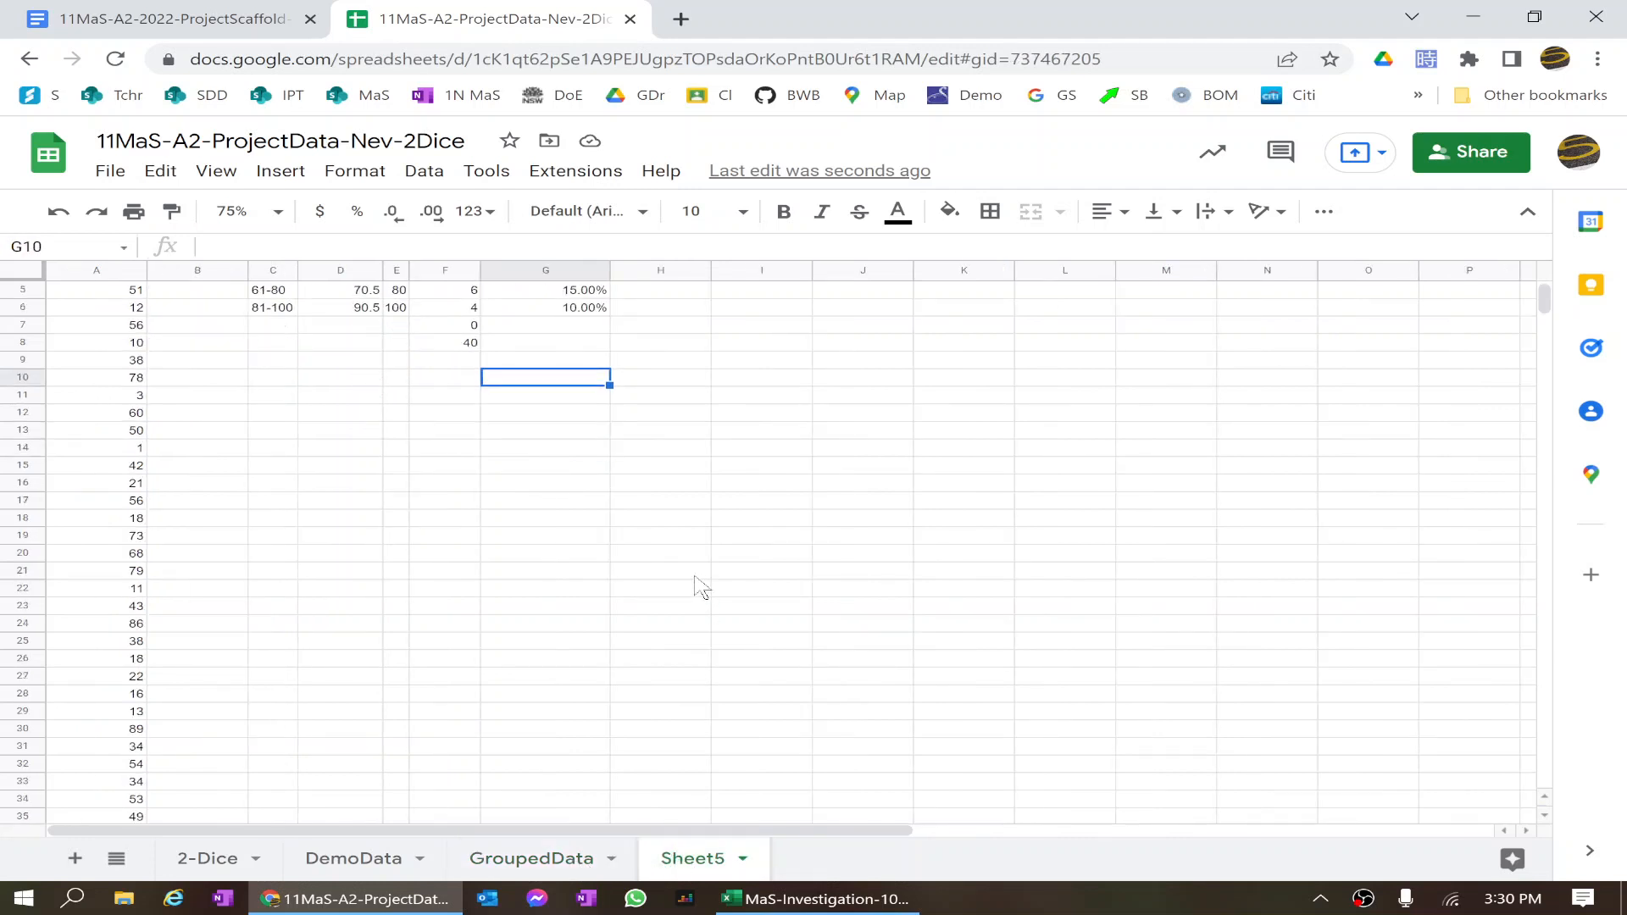
scroll(695, 579, up, 1)
Copy the random number formulas in A2:A41 across into column B by filling them to B41
click(117, 309)
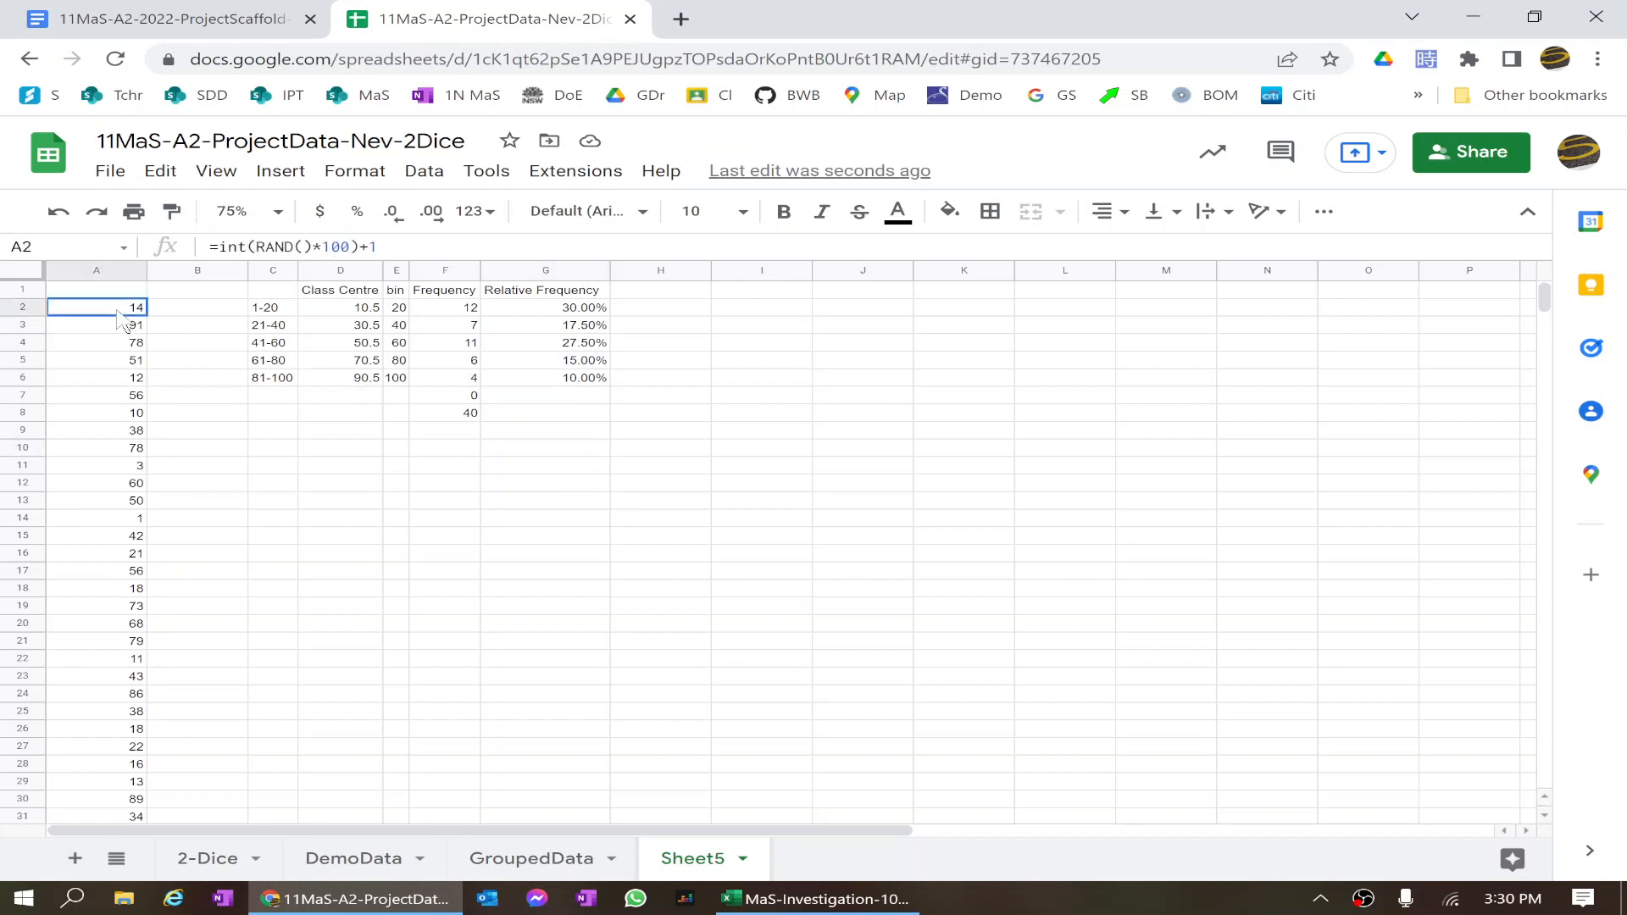
drag(117, 311, 176, 720)
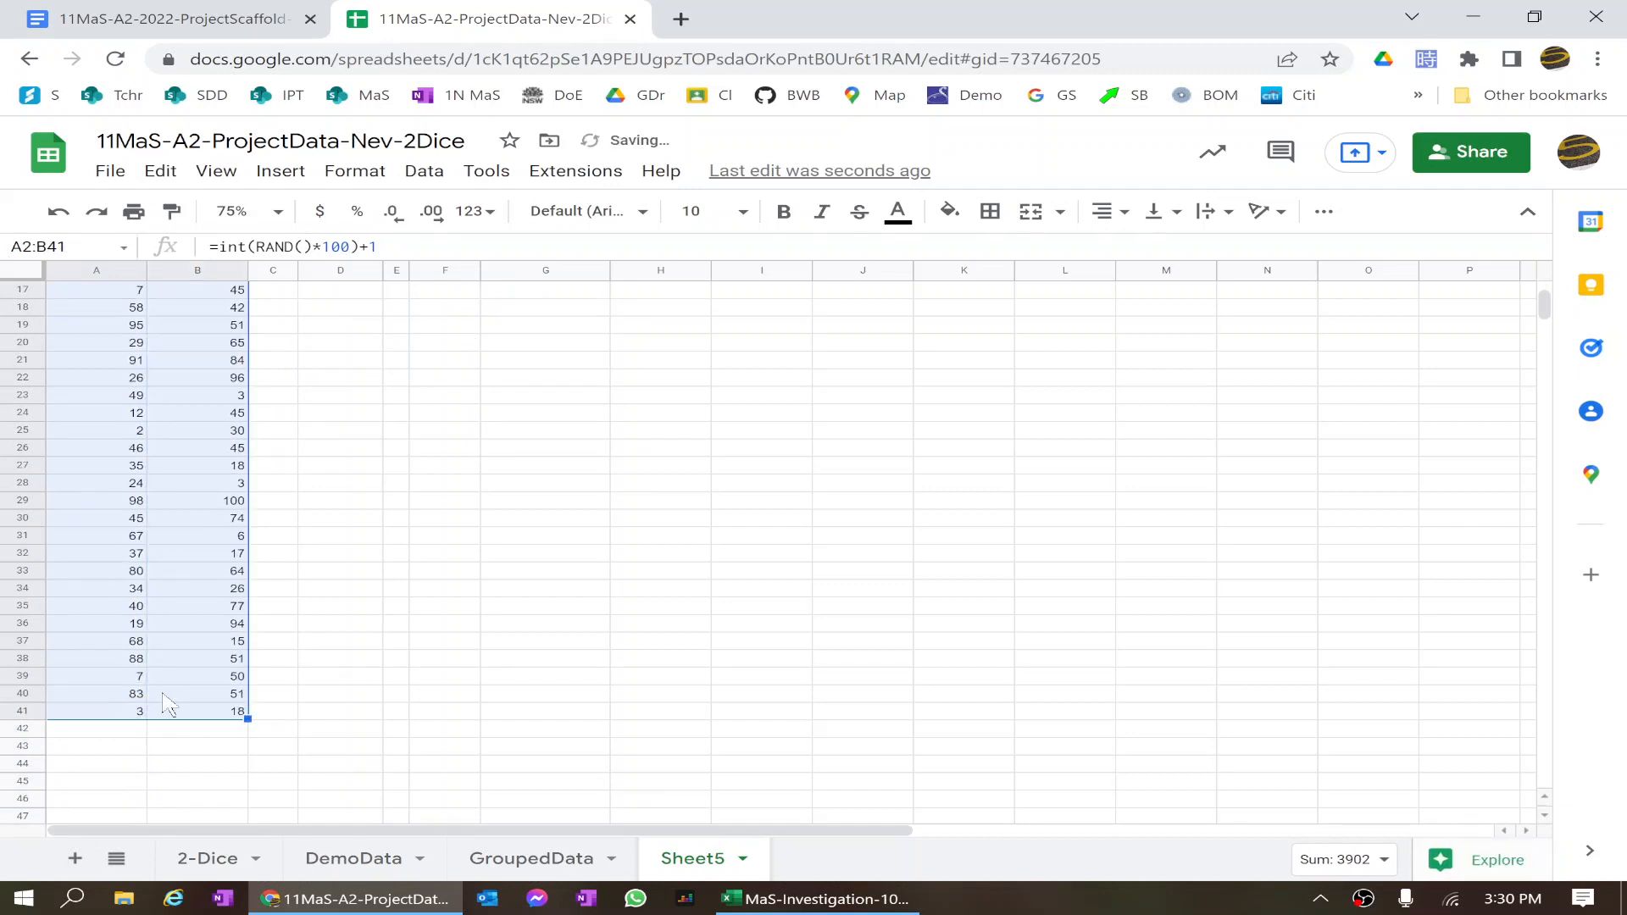
scroll(165, 703, up, 3)
click(379, 628)
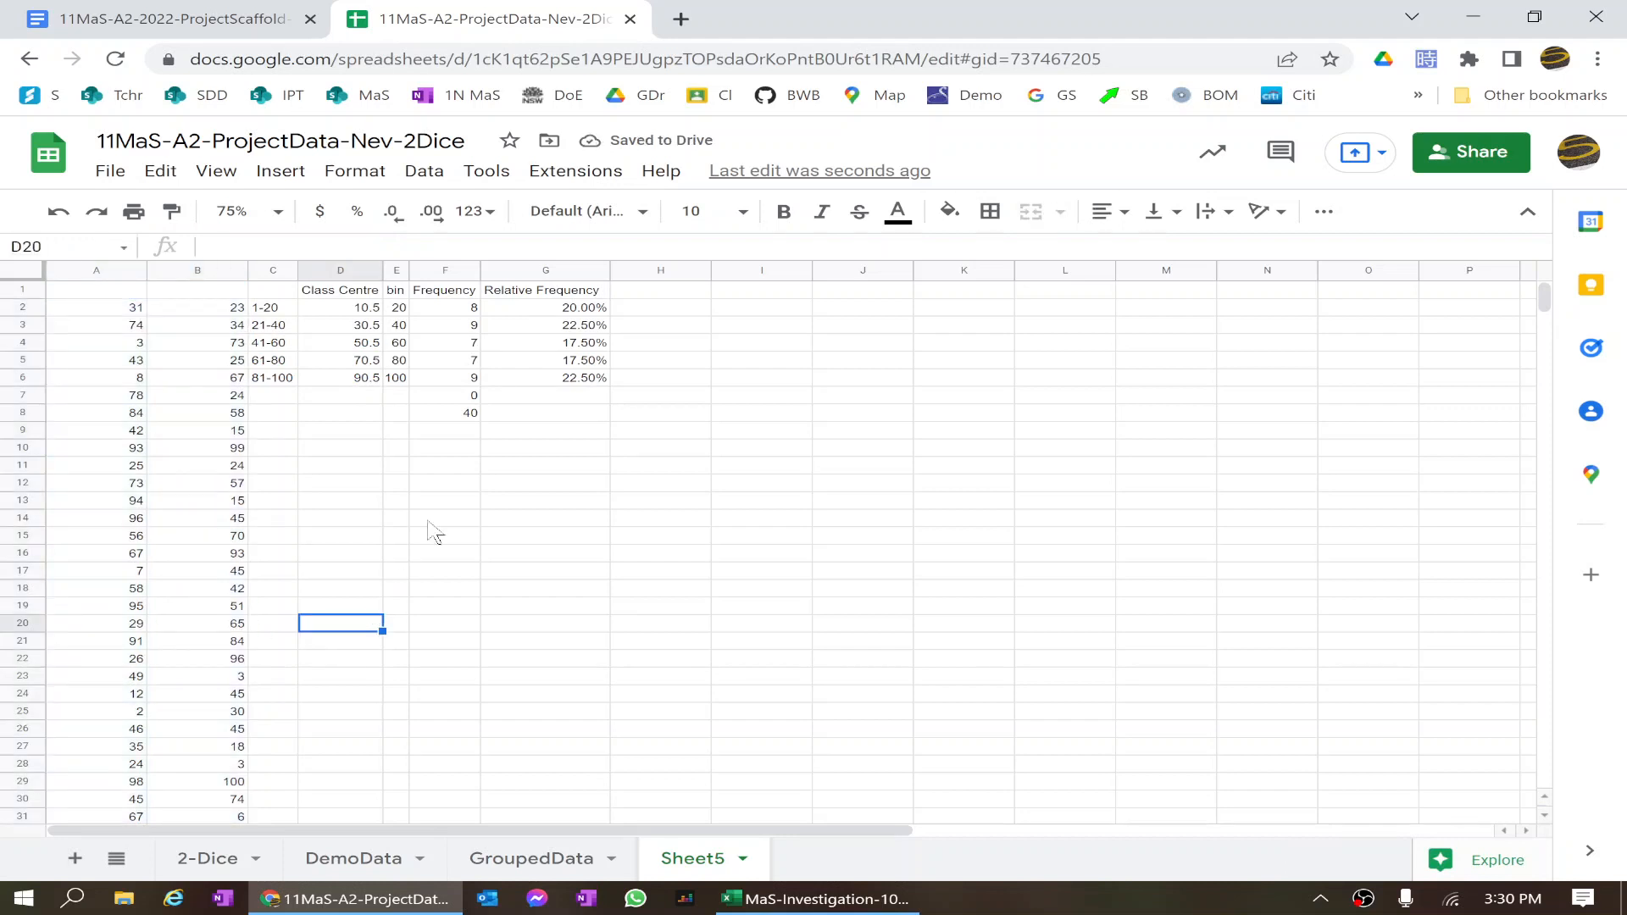
Extend the data range of the FREQUENCY formula in F2 to A2:B41 and check the total in F8
click(446, 312)
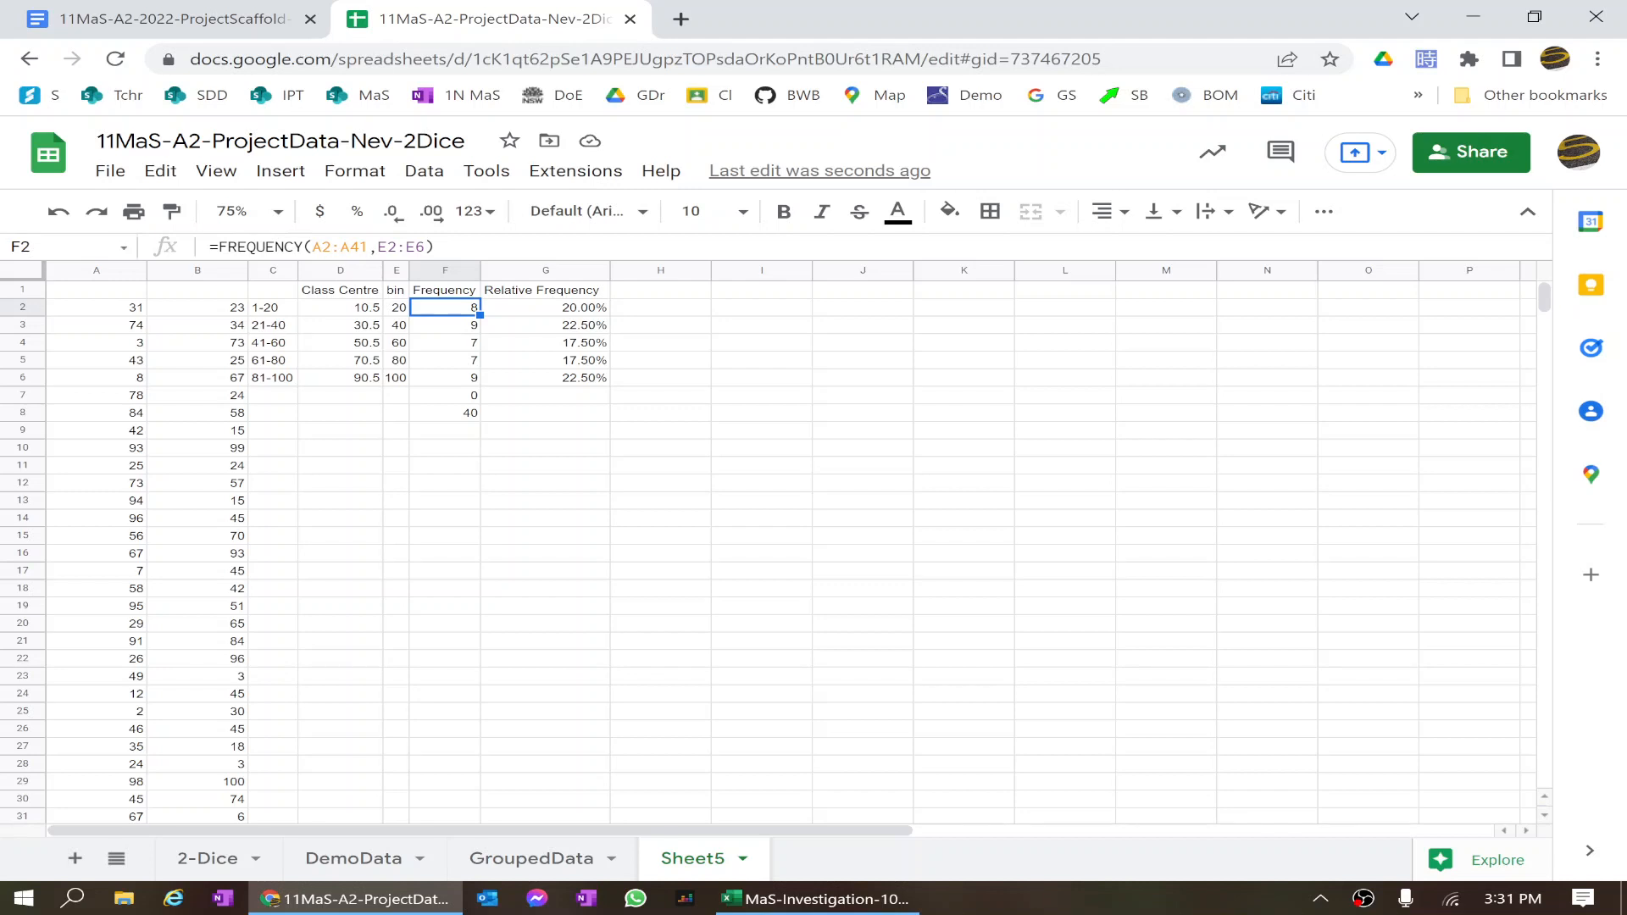
click(341, 247)
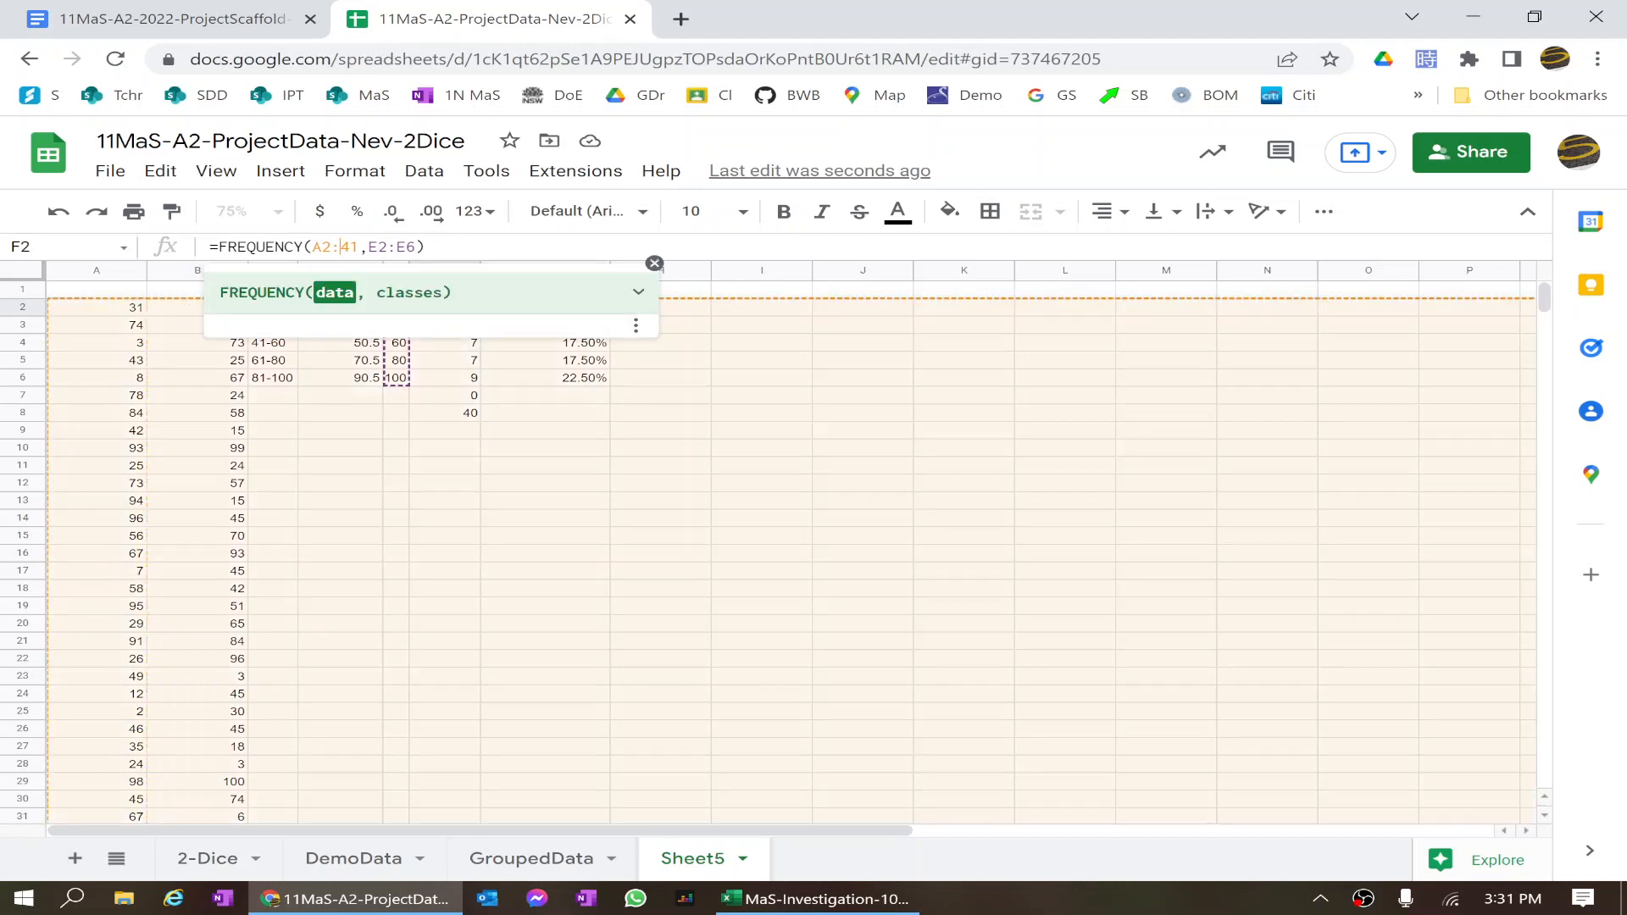
key(Return)
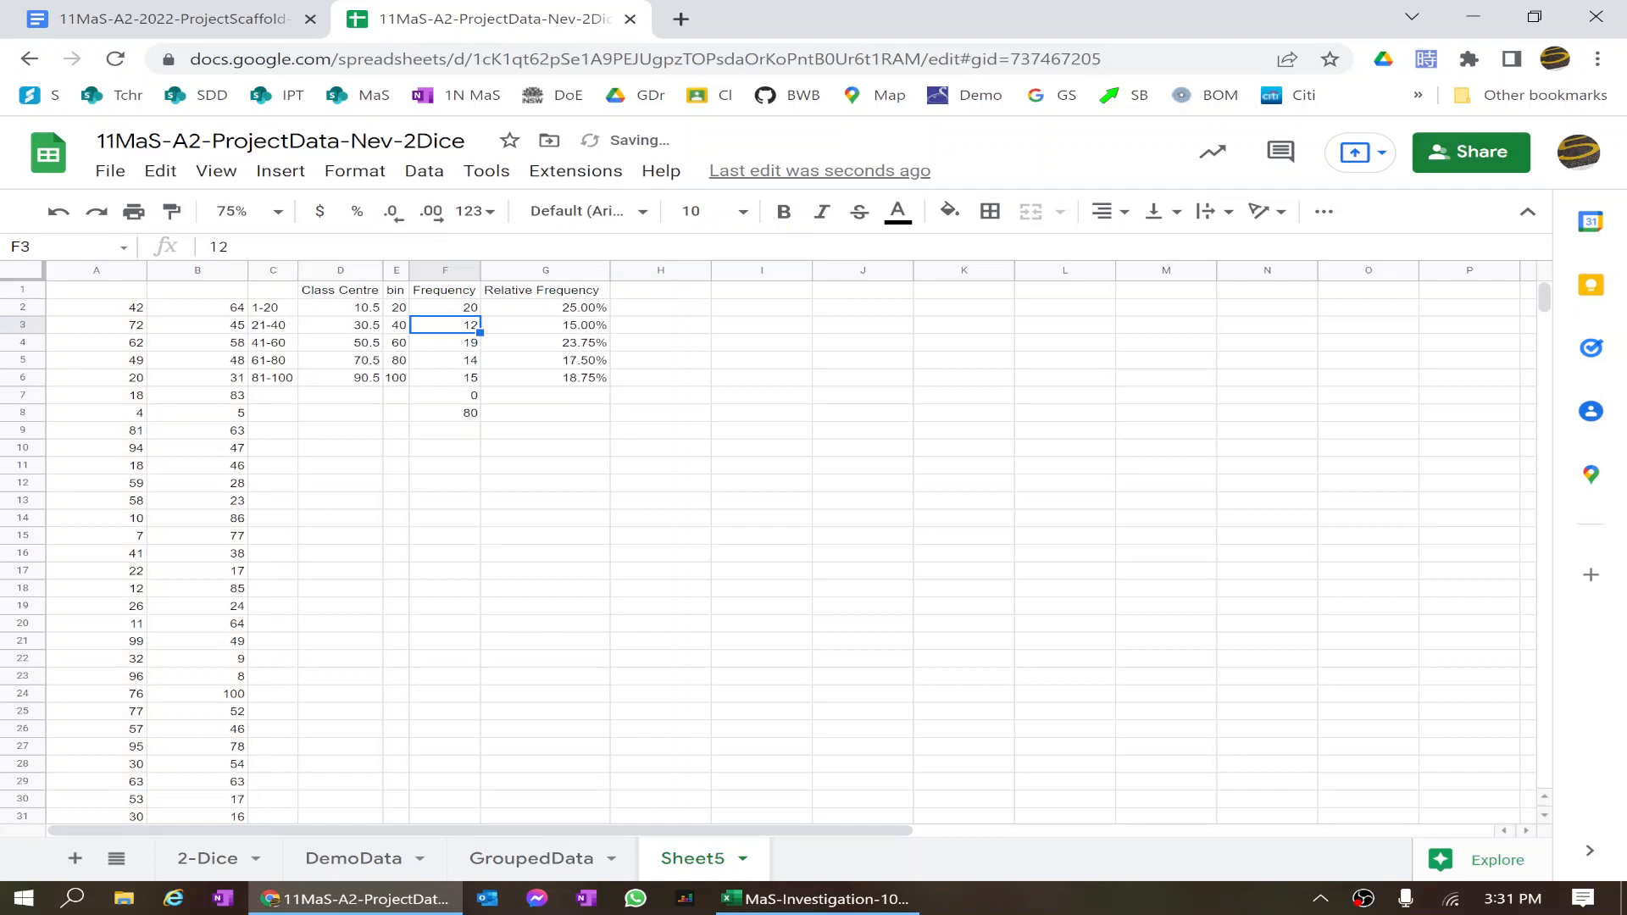
click(470, 413)
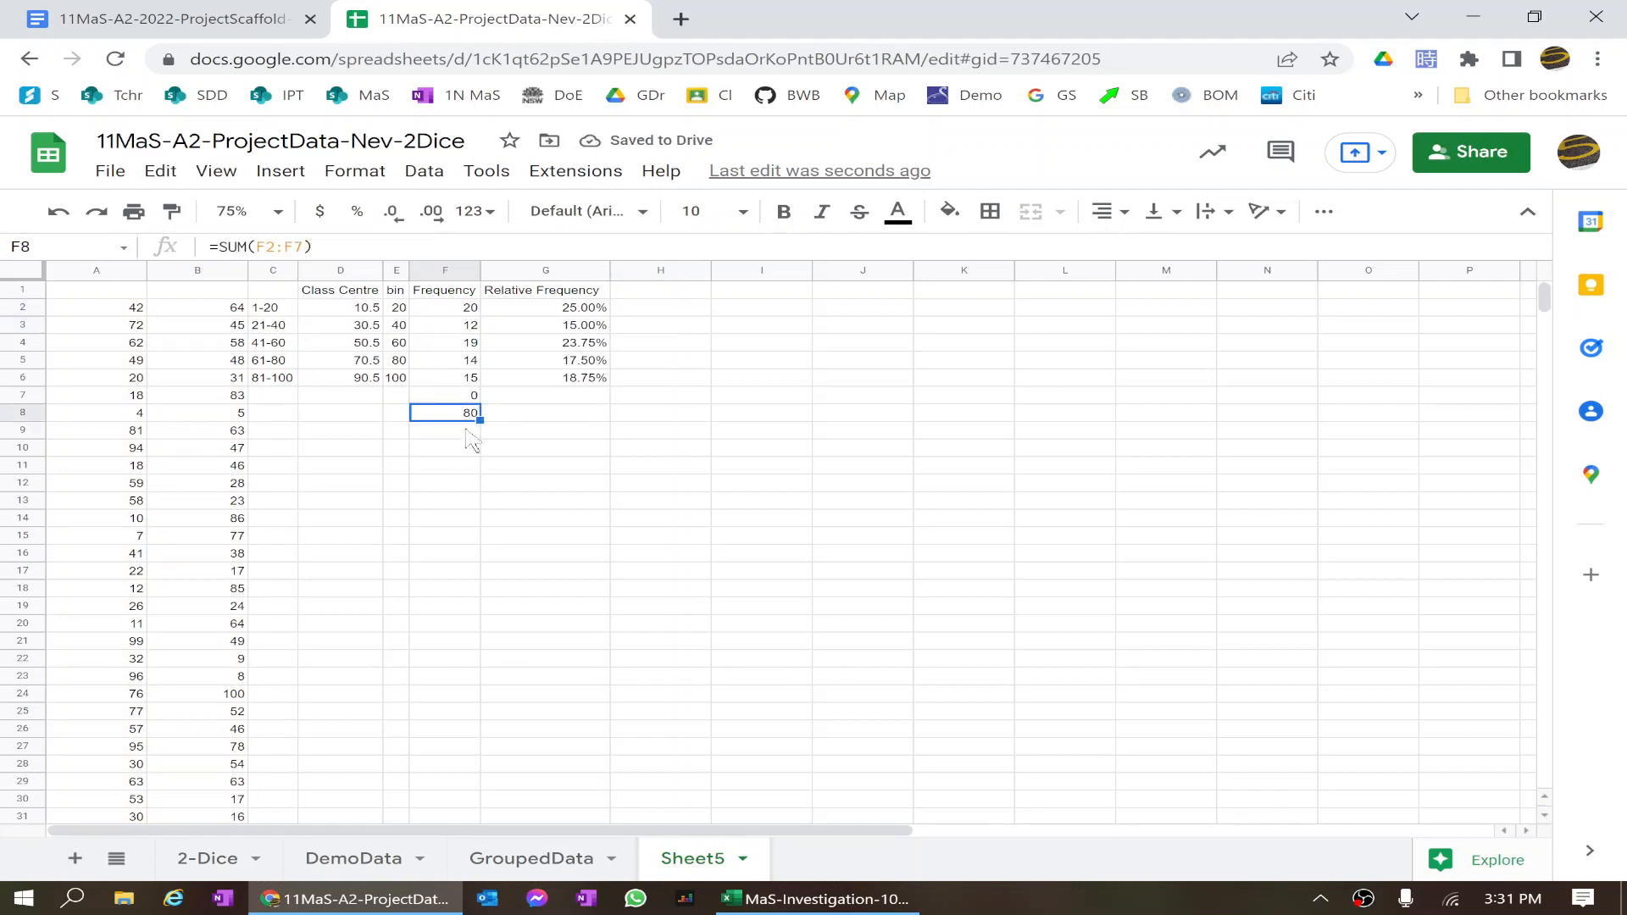
Recalculate both columns of random numbers repeatedly by clearing the empty cell F10
click(447, 452)
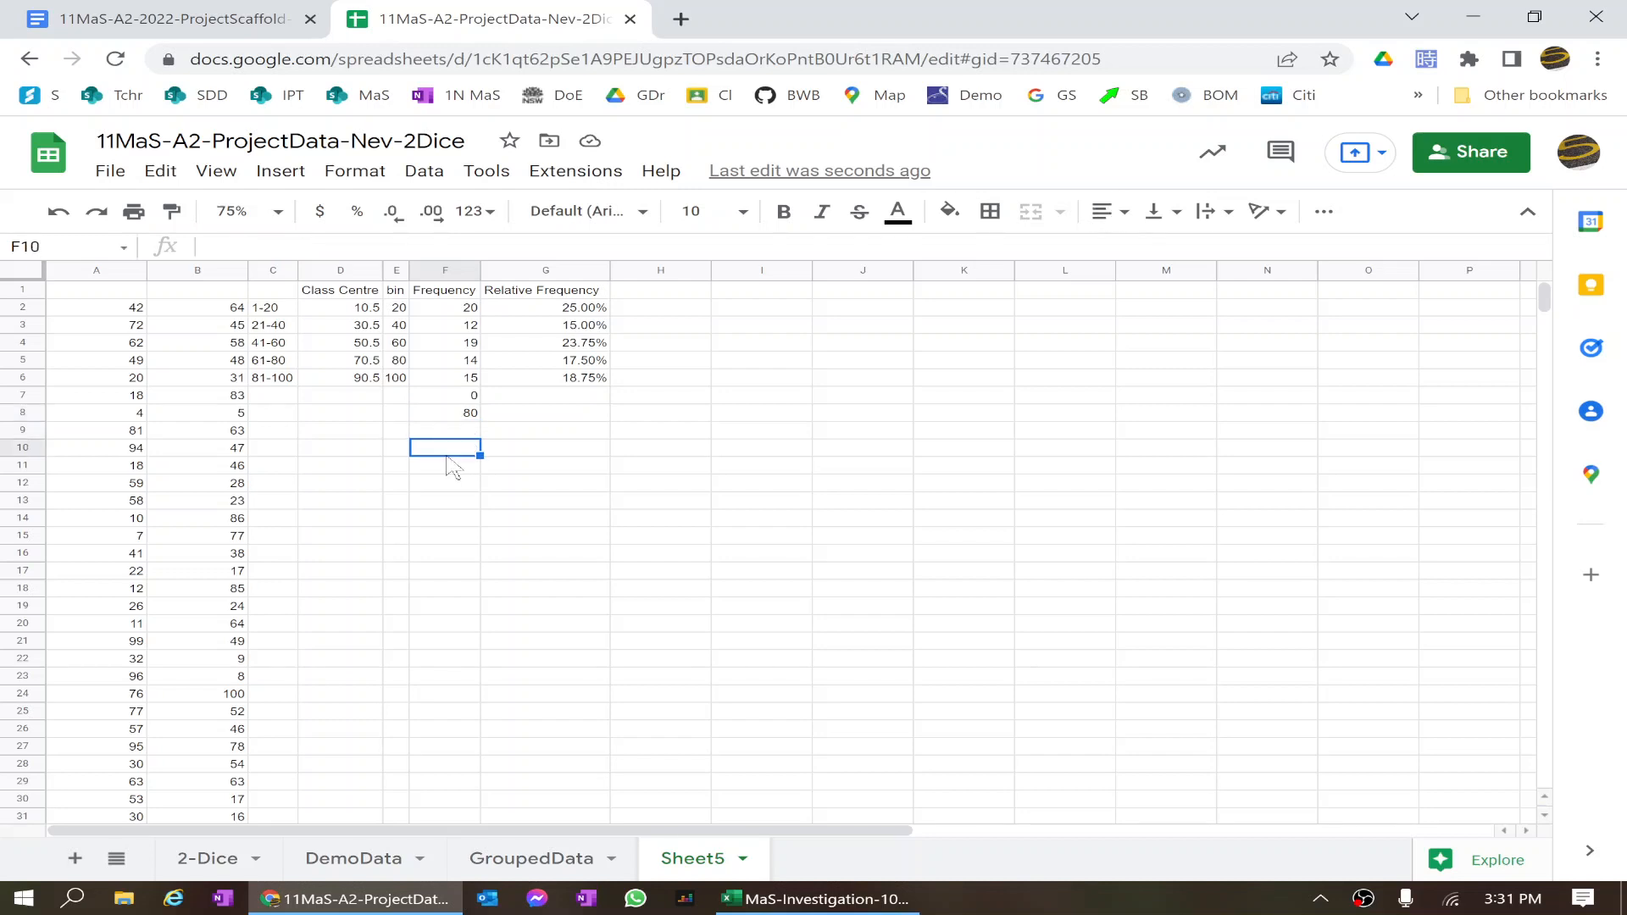
key(Delete)
key(Delete)
key(Delete)
key(Delete)
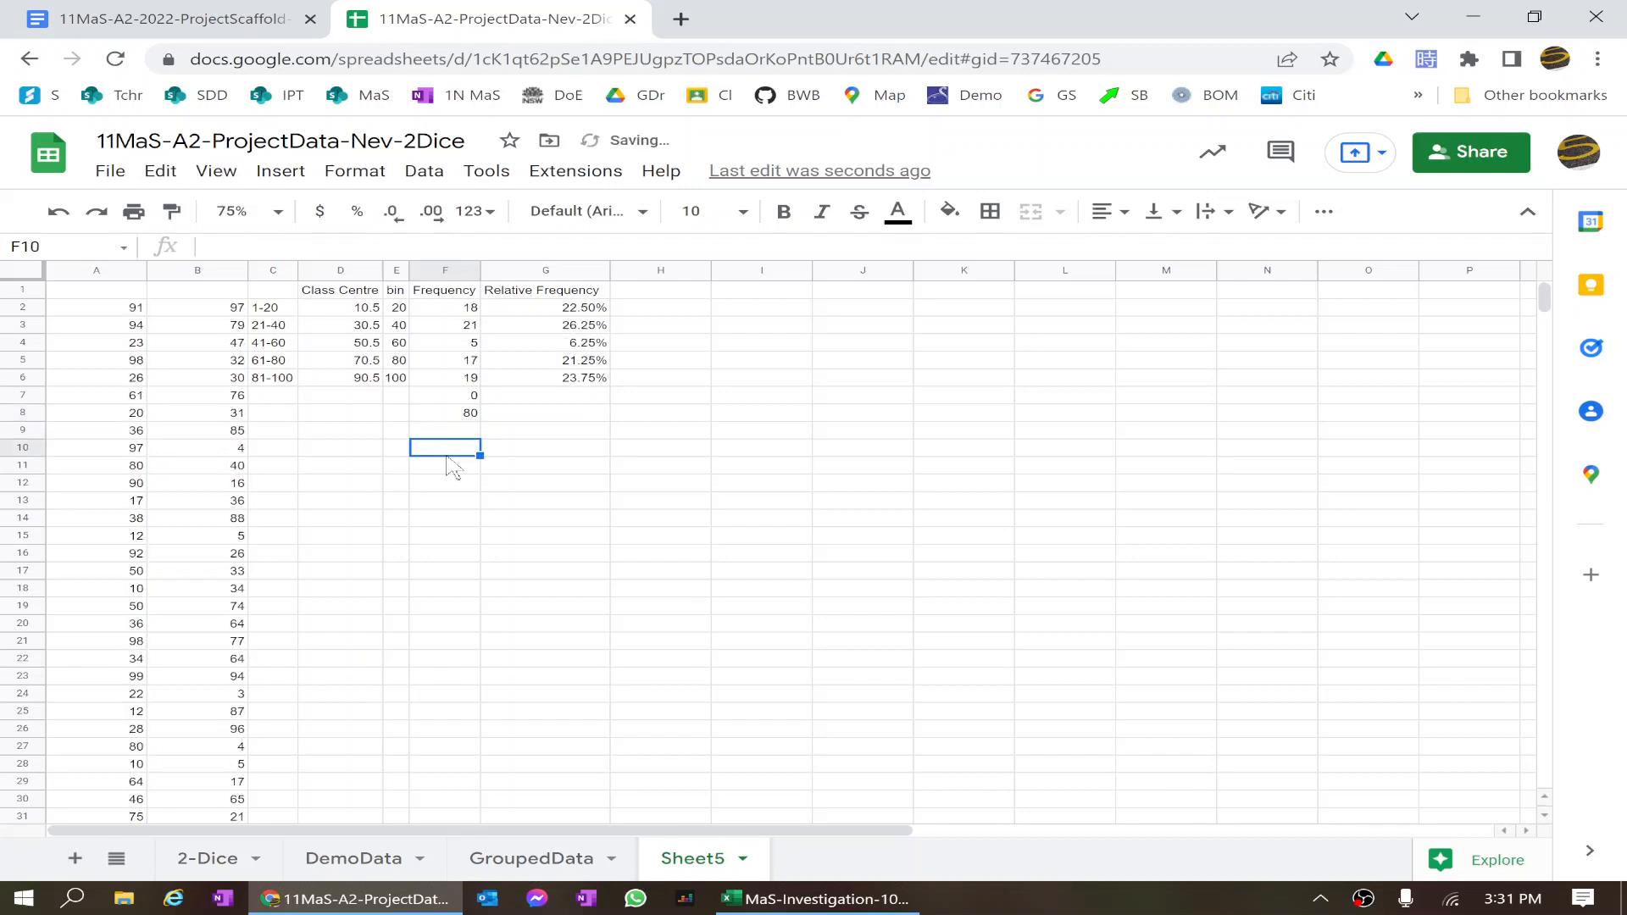
key(Delete)
key(Delete)
key(Delete)
key(Delete)
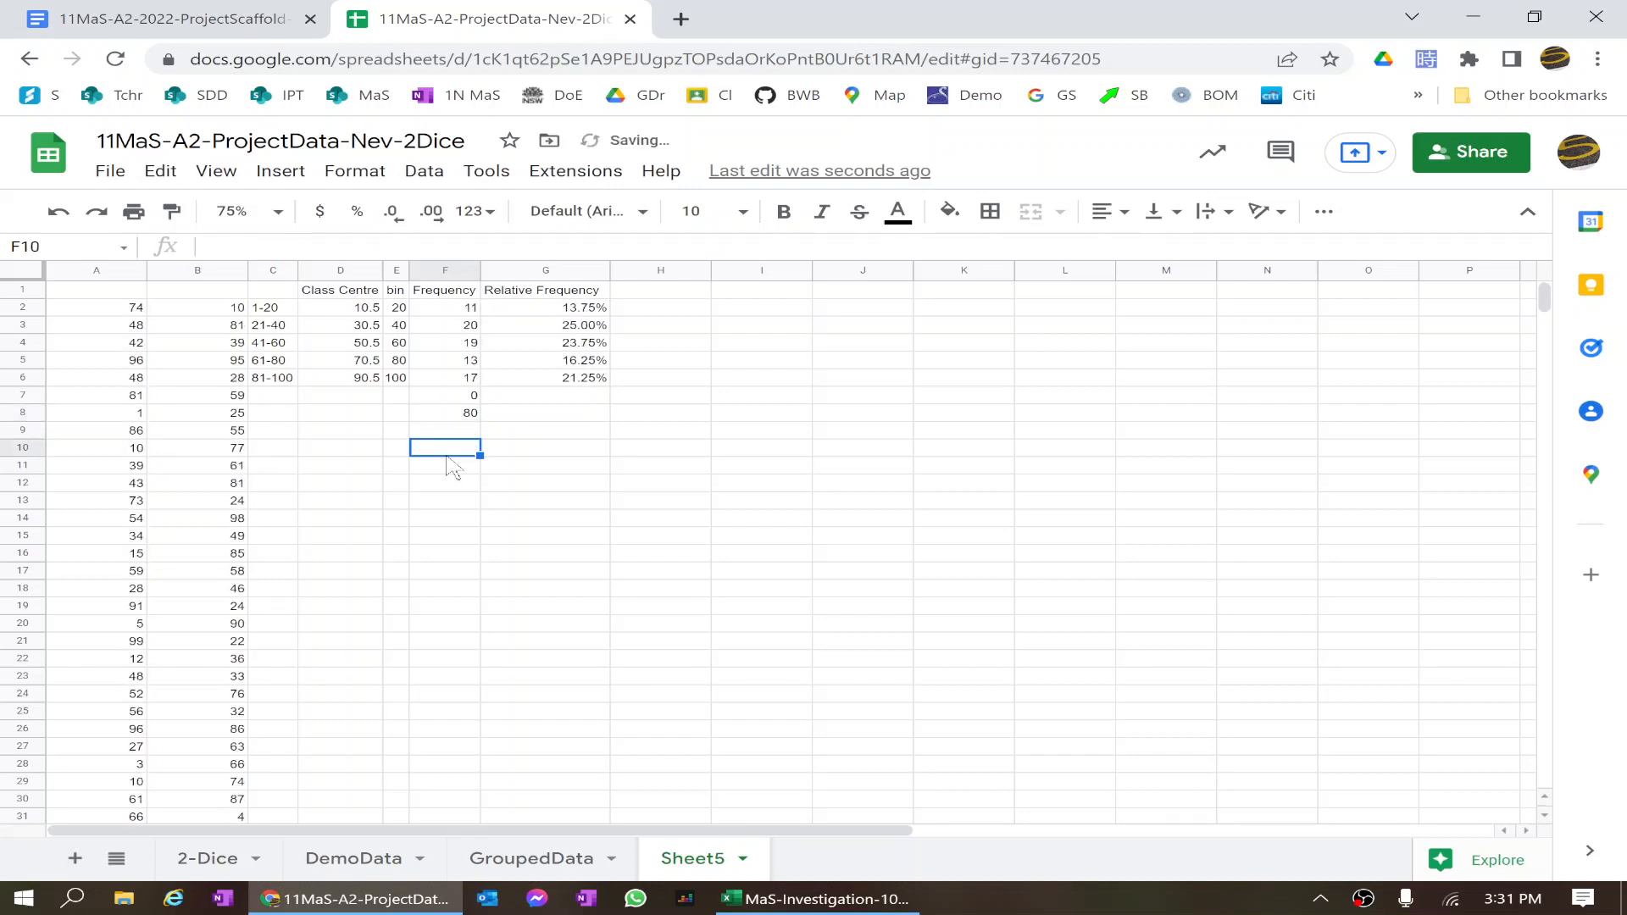
key(Delete)
key(Delete)
key(Delete)
key(Delete)
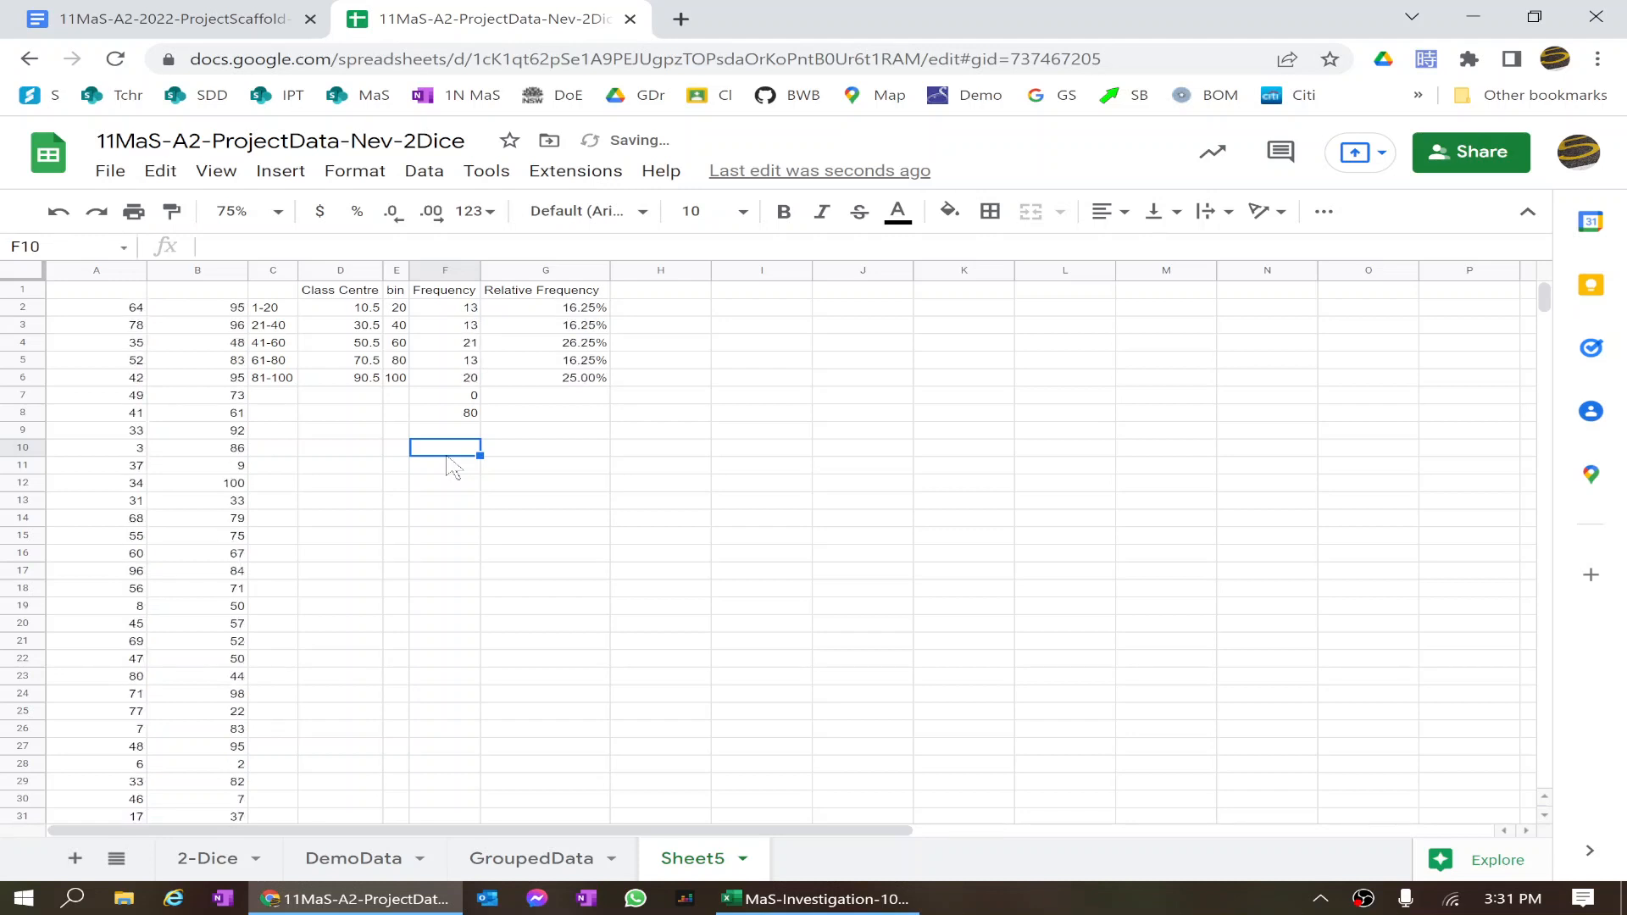
key(Delete)
key(Delete)
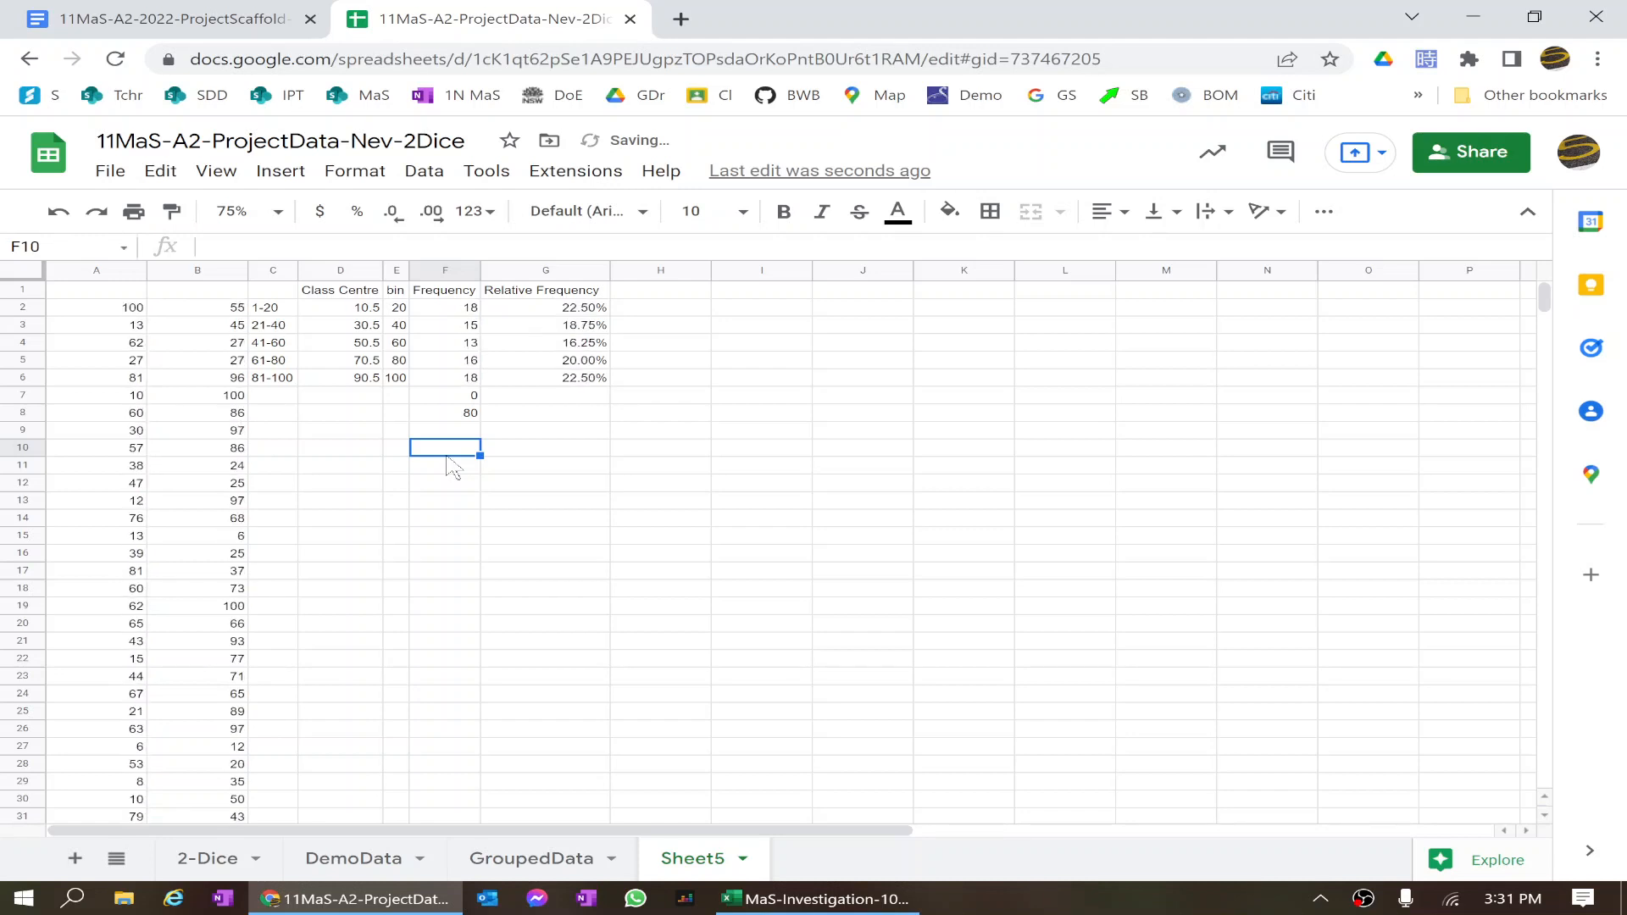
click(129, 294)
click(497, 485)
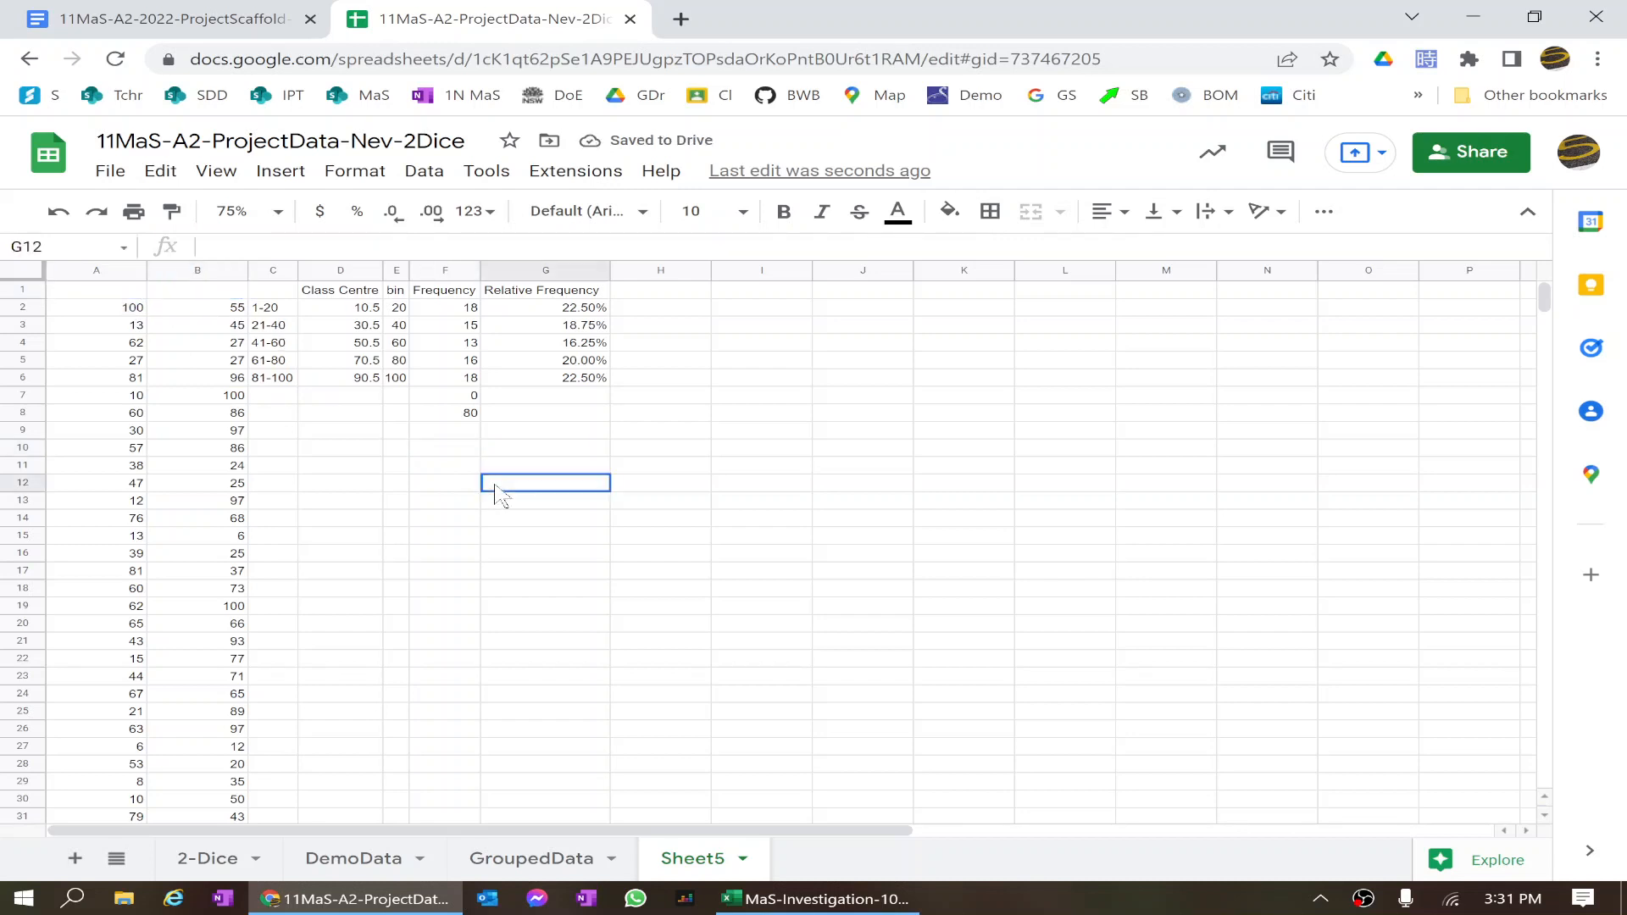